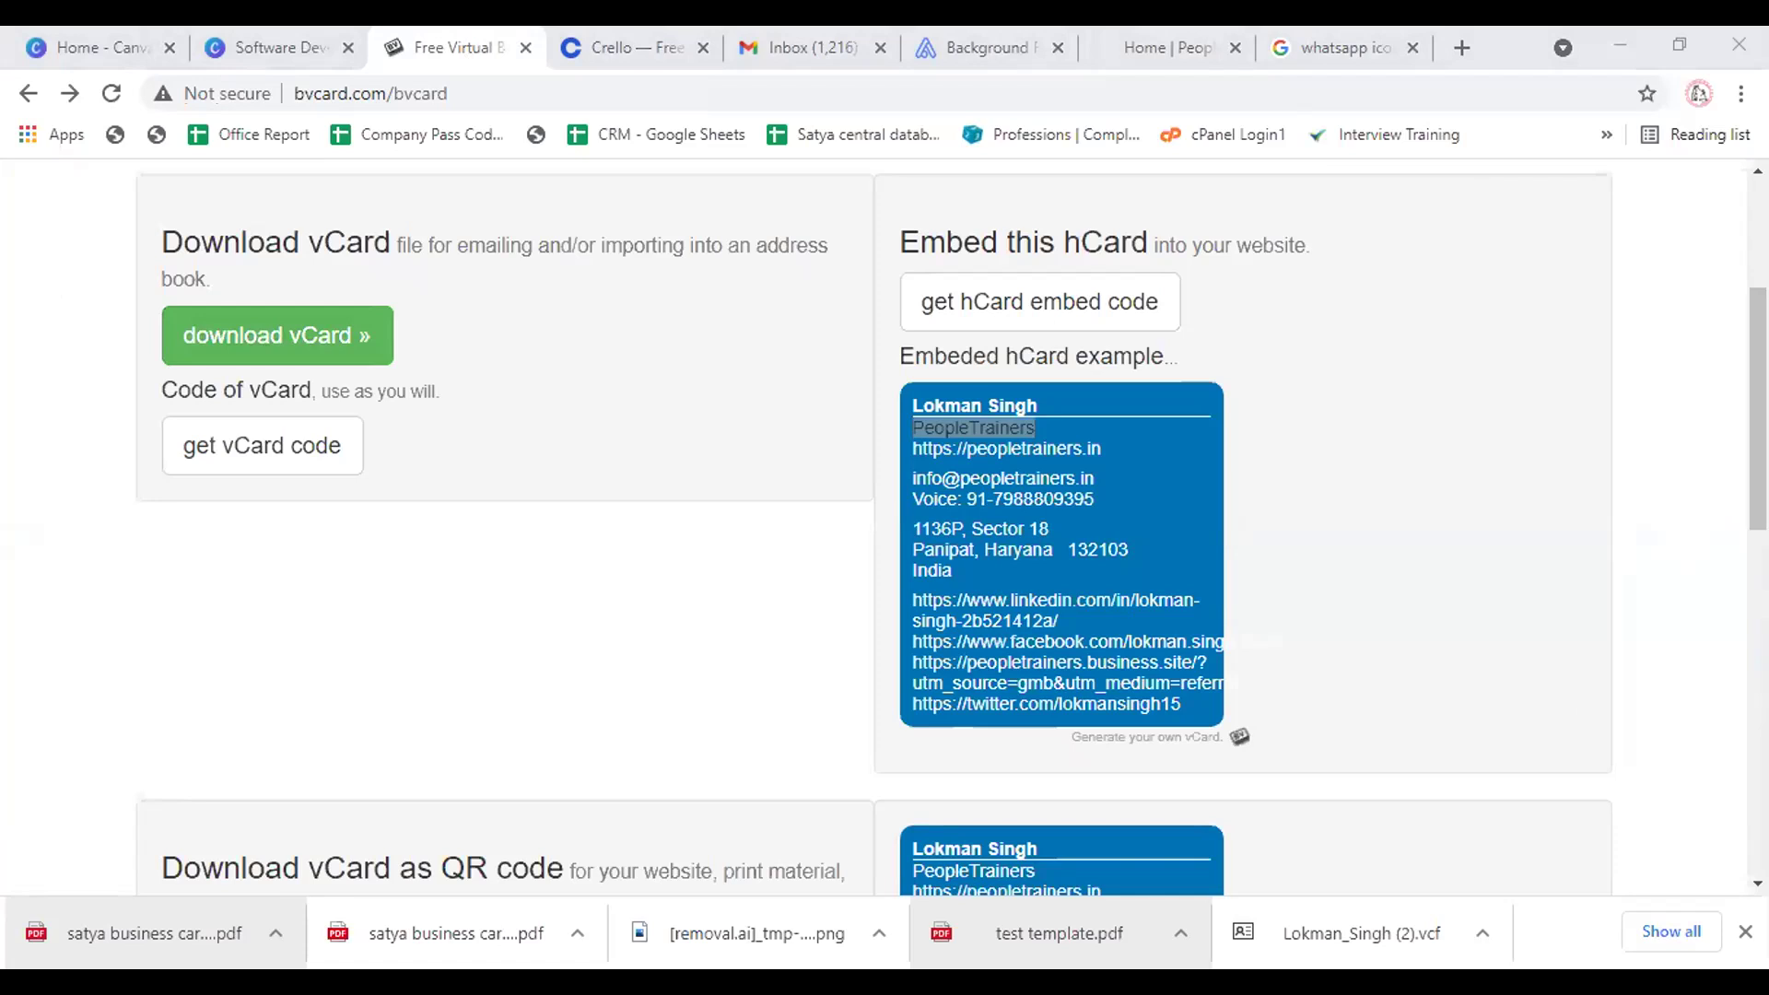
Go to the bvcard.com home page with the electronic business card form
drag(1758, 354, 1607, 248)
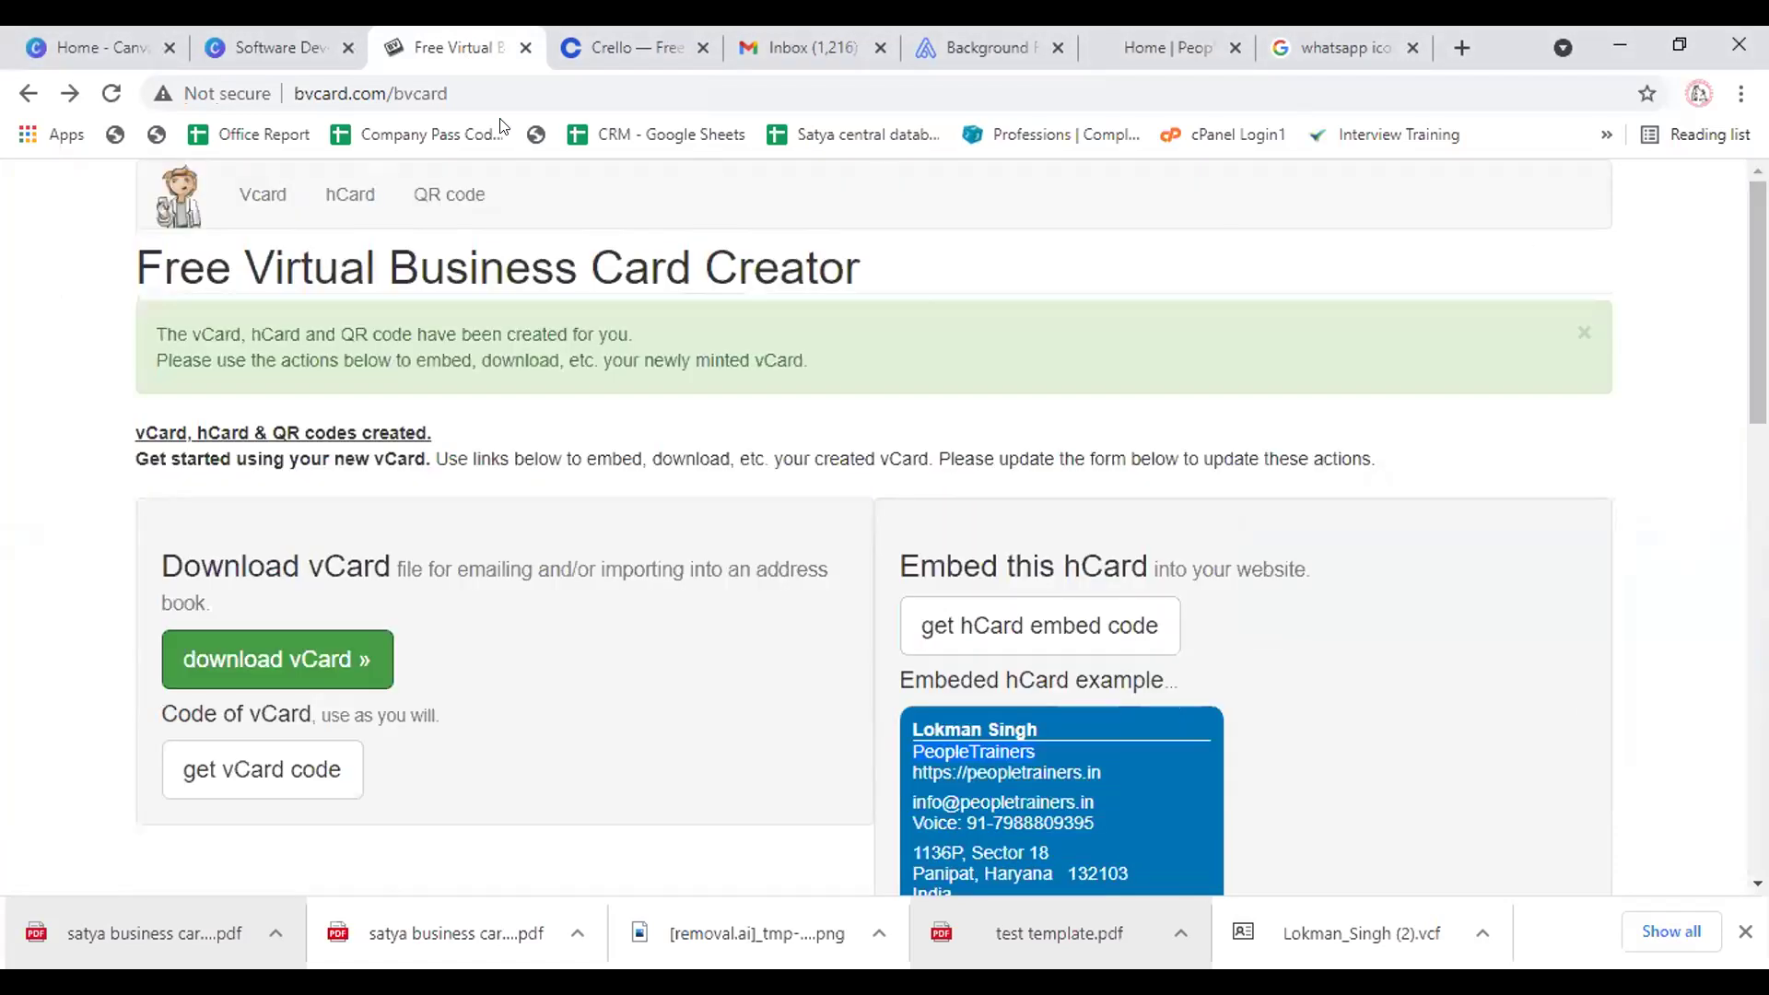
click(358, 83)
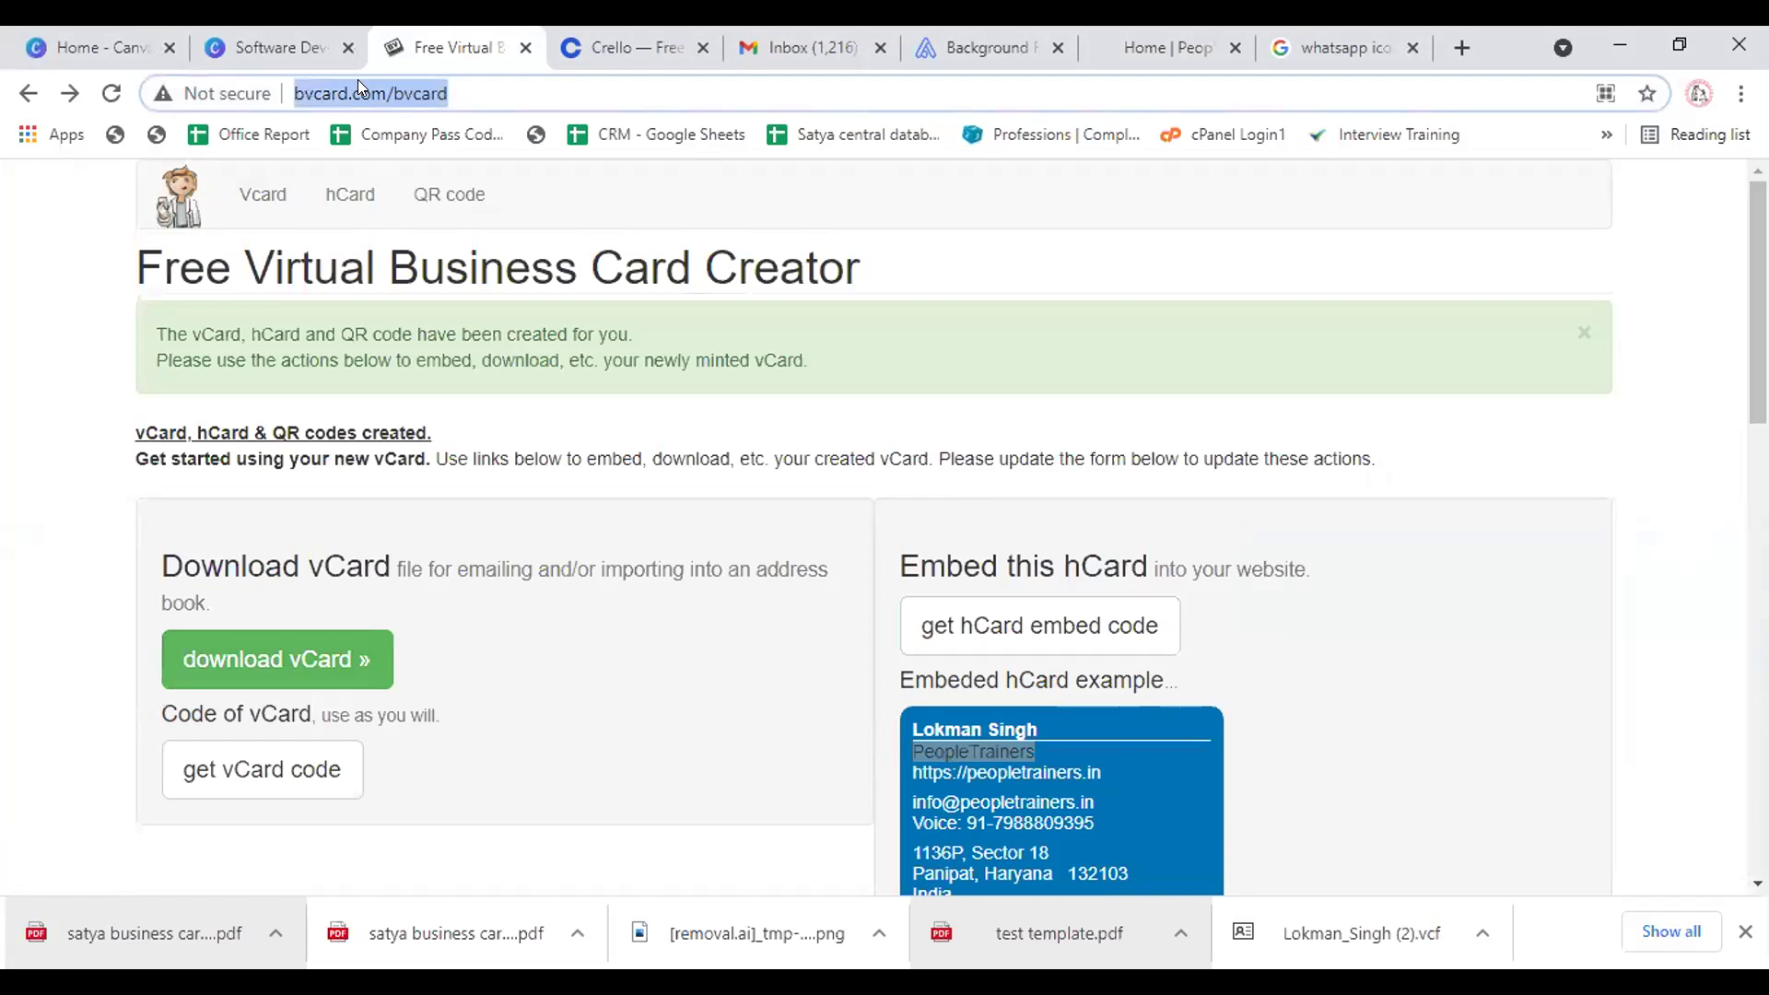
text(bc)
key(BackSpace)
text(v)
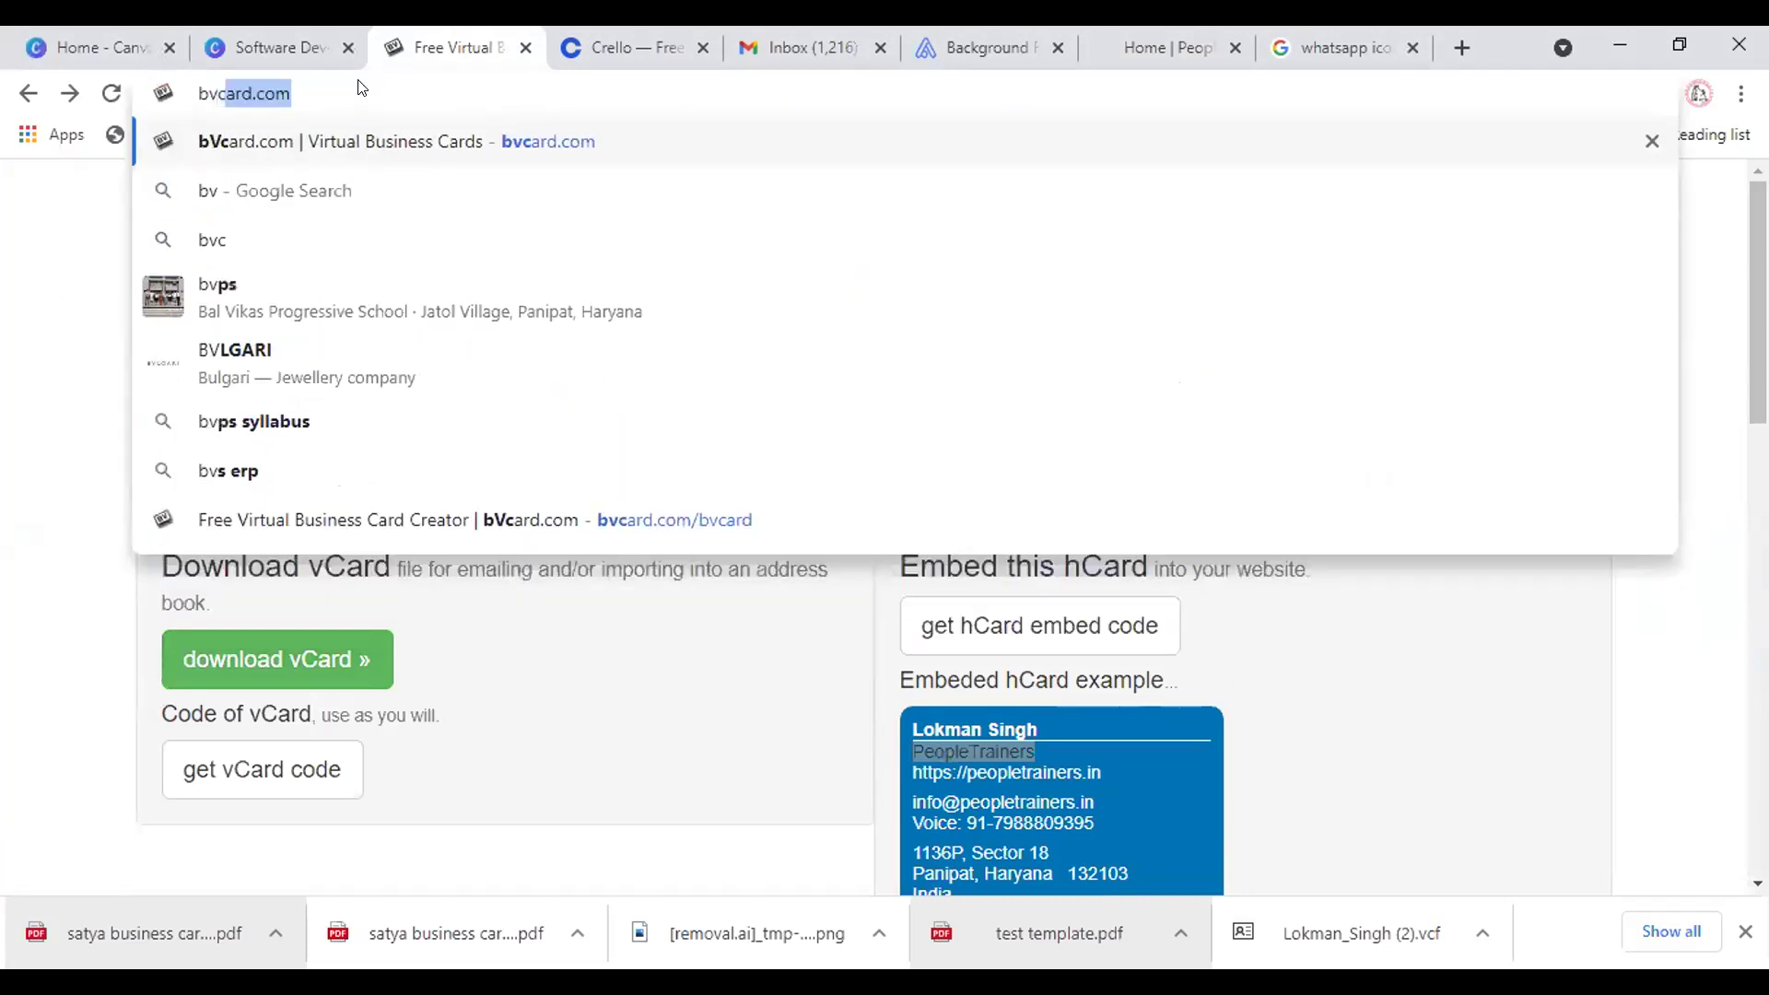
text(card.com)
key(Return)
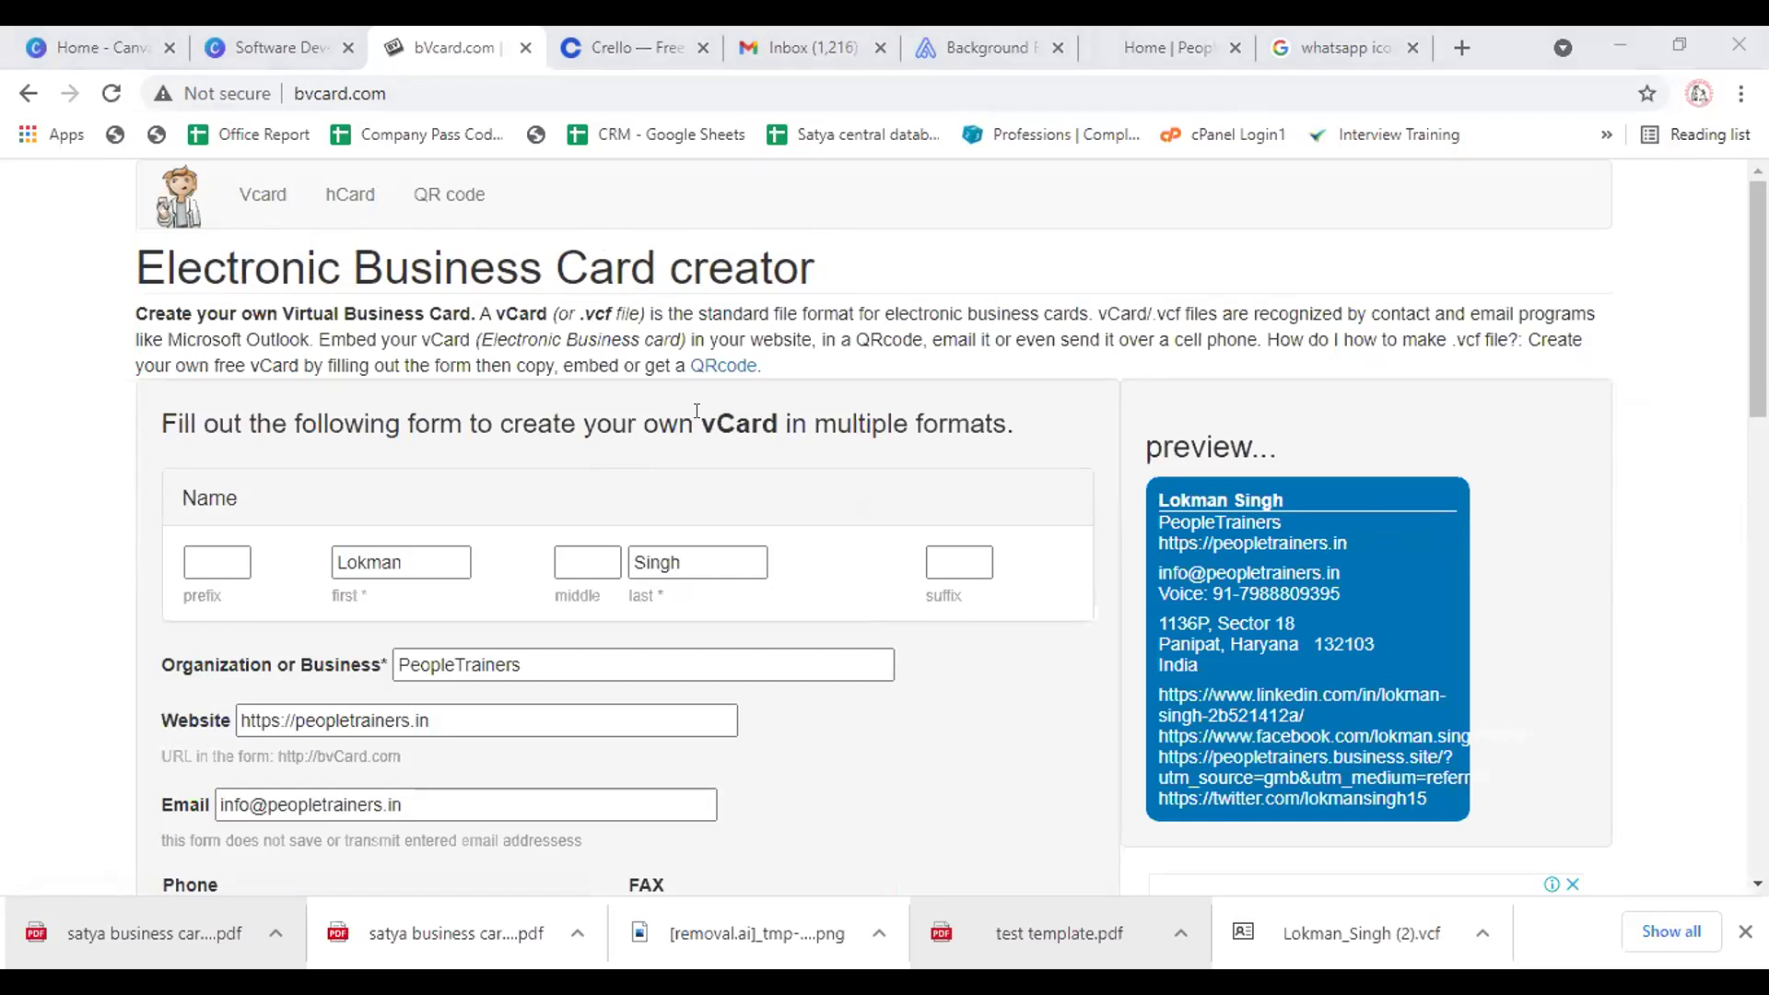
Review the form's name, organization, website, email, phone and address fields
click(662, 551)
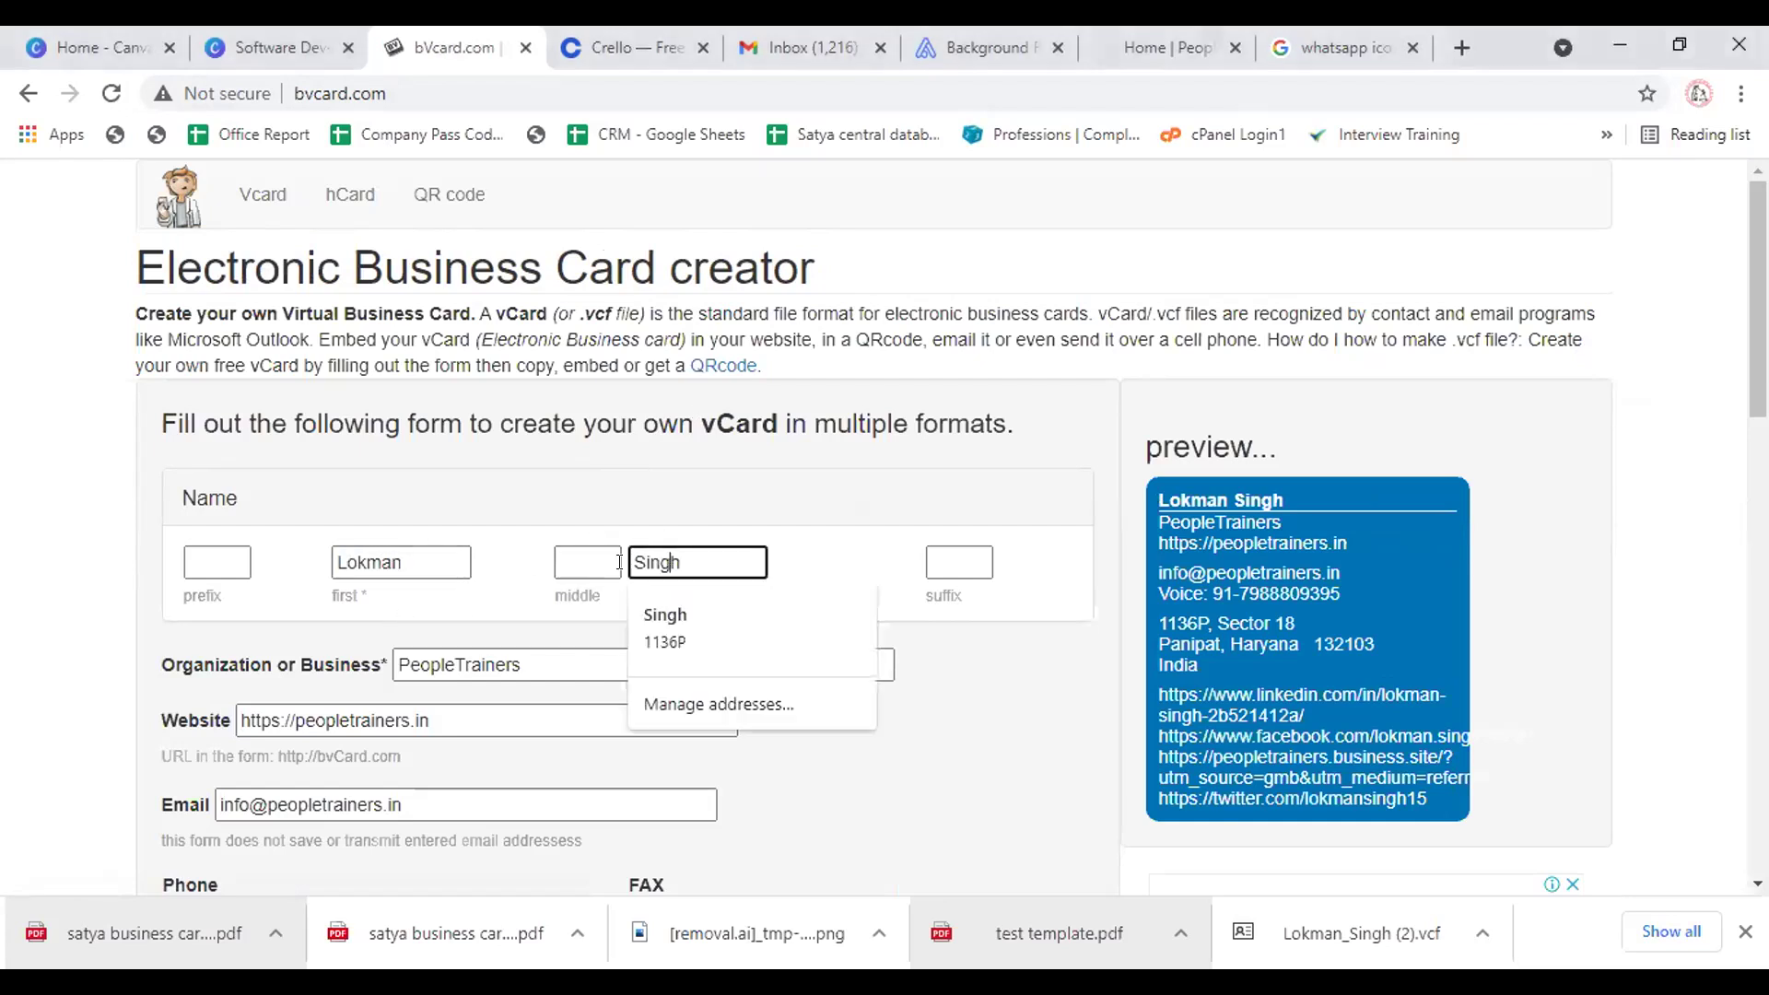
scroll(391, 542, down, 3)
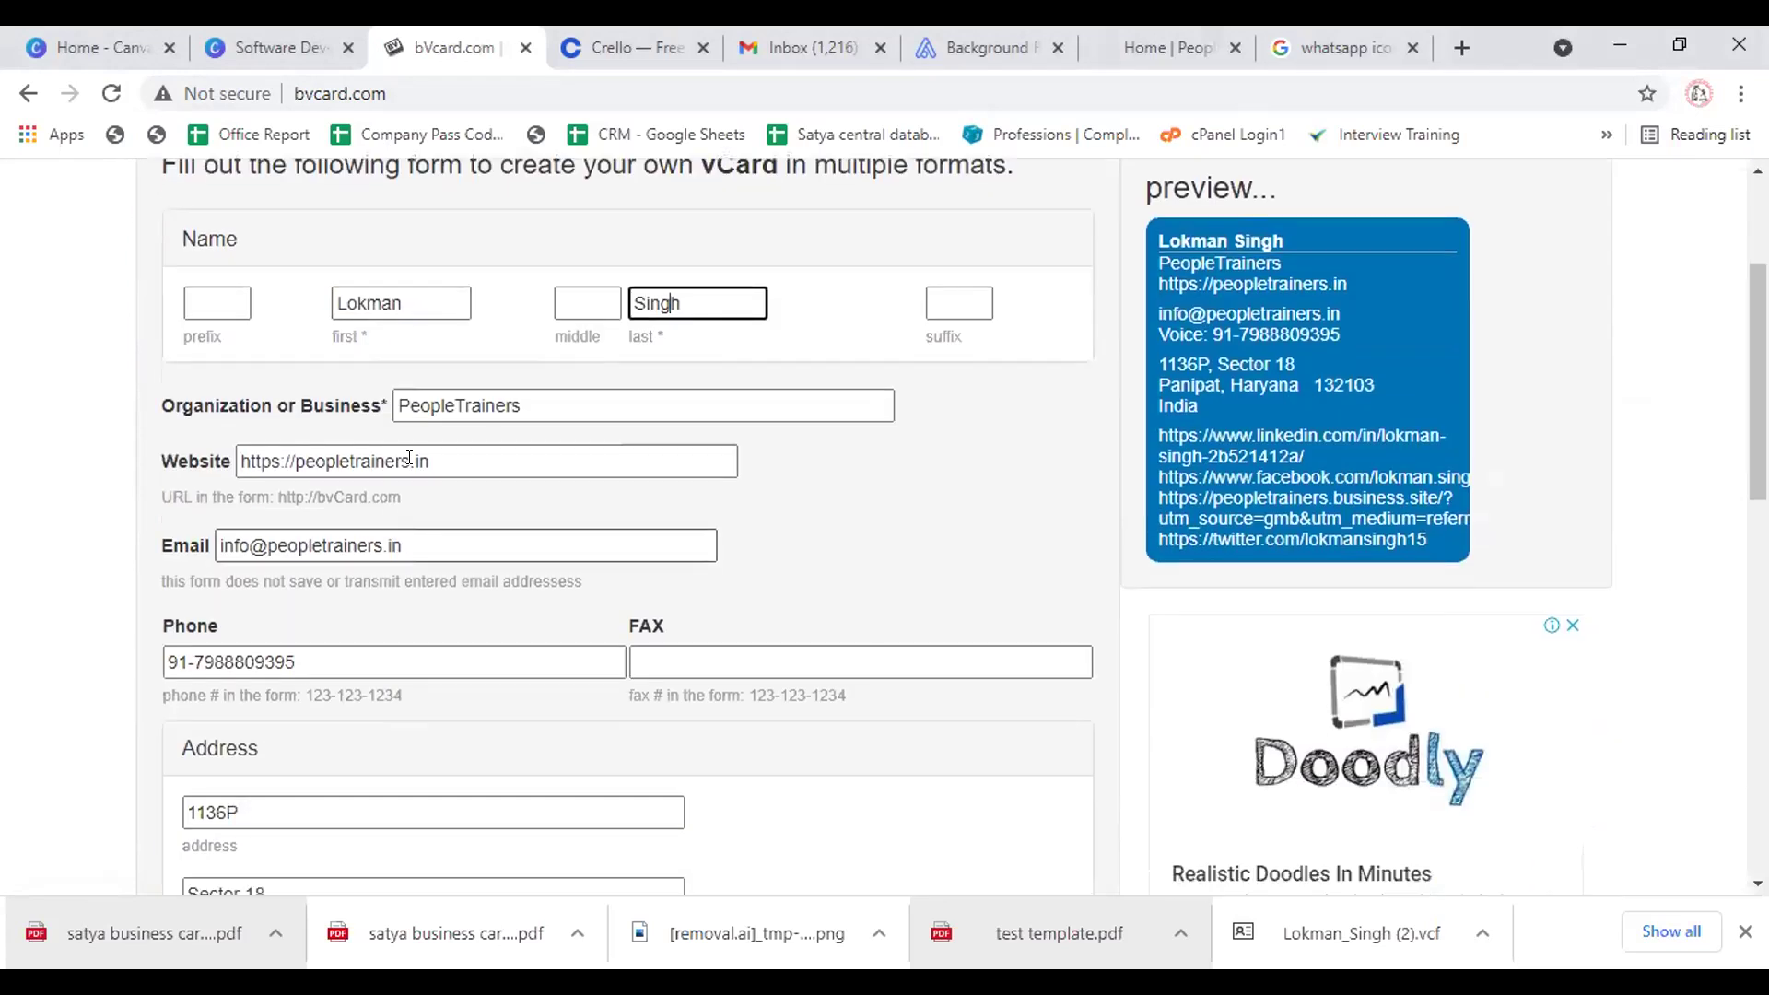
click(432, 402)
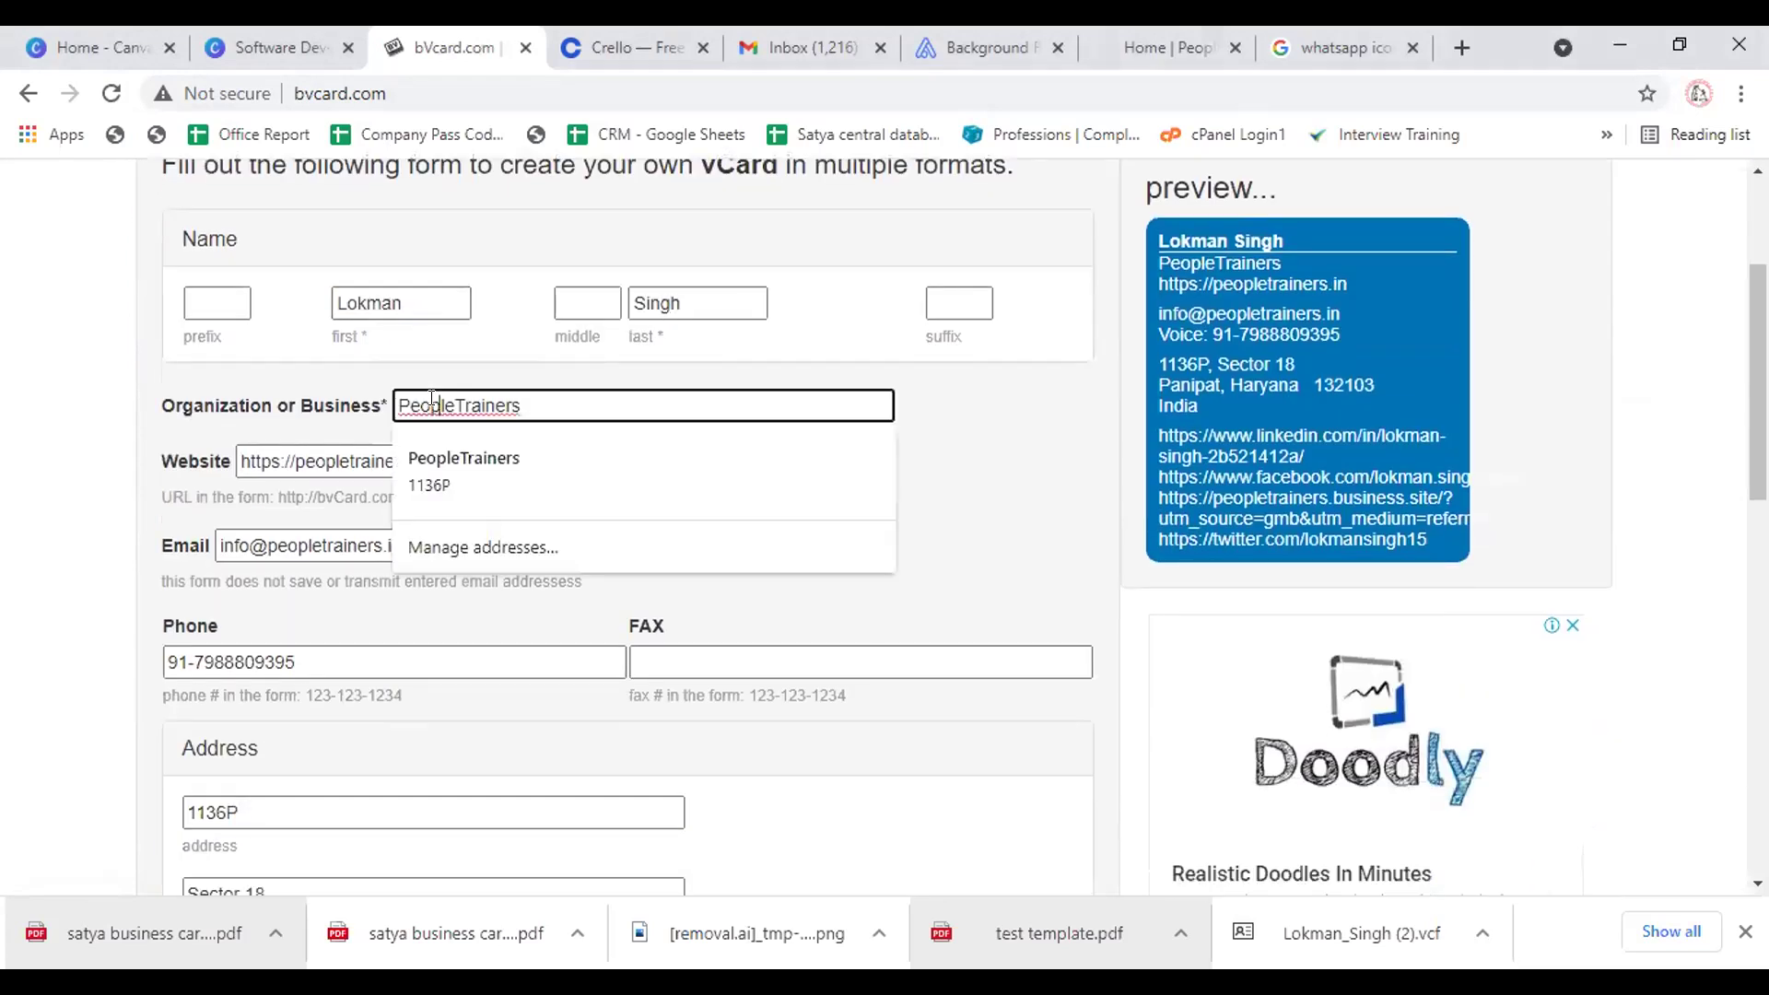
click(295, 461)
click(233, 546)
click(188, 661)
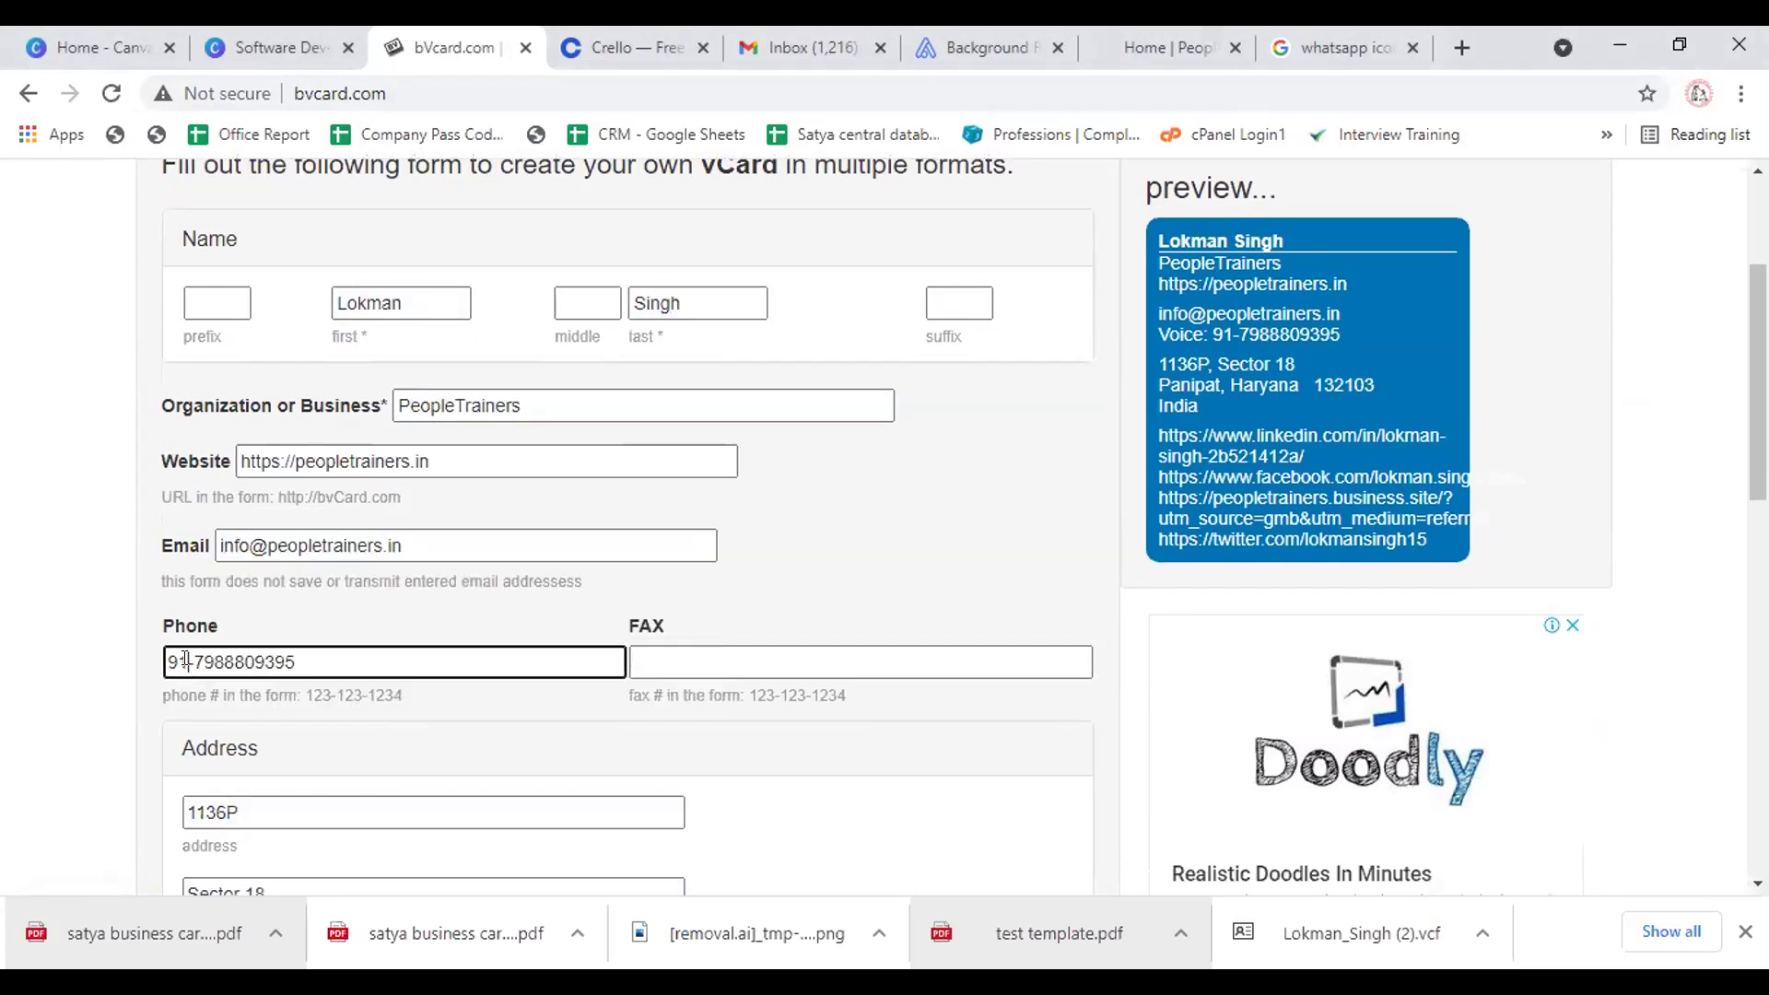
scroll(726, 419, down, 3)
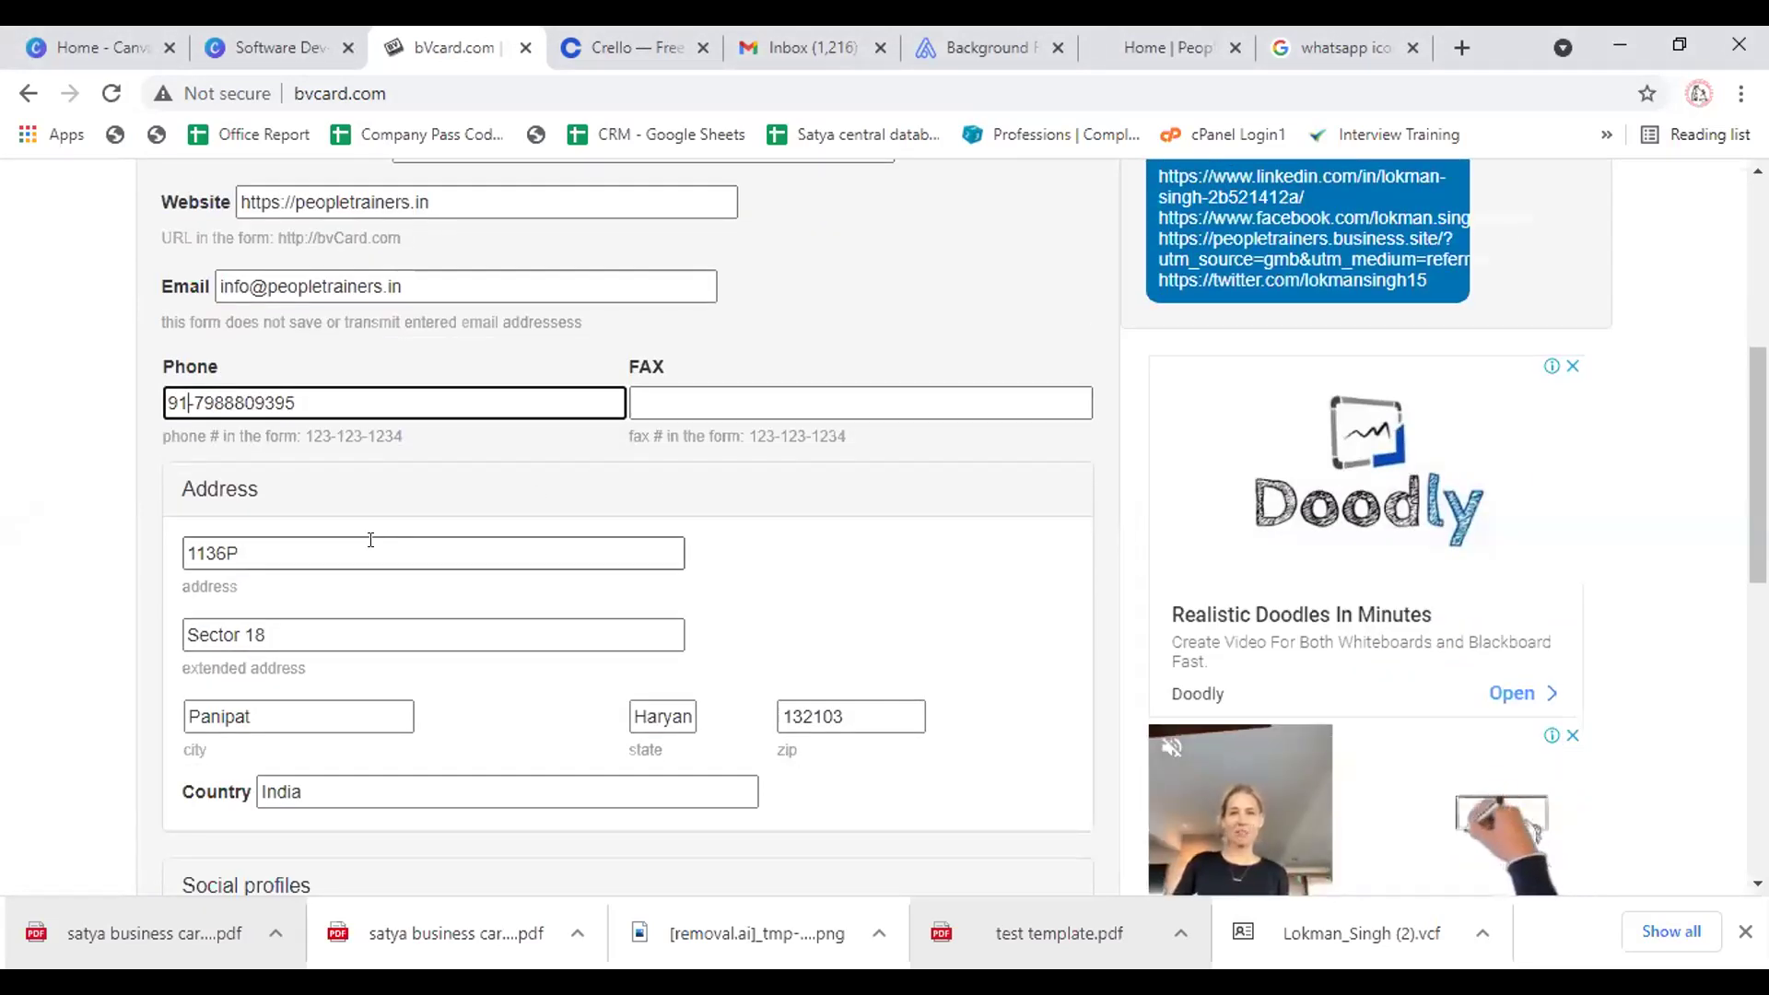
scroll(332, 622, down, 1)
scroll(334, 620, down, 3)
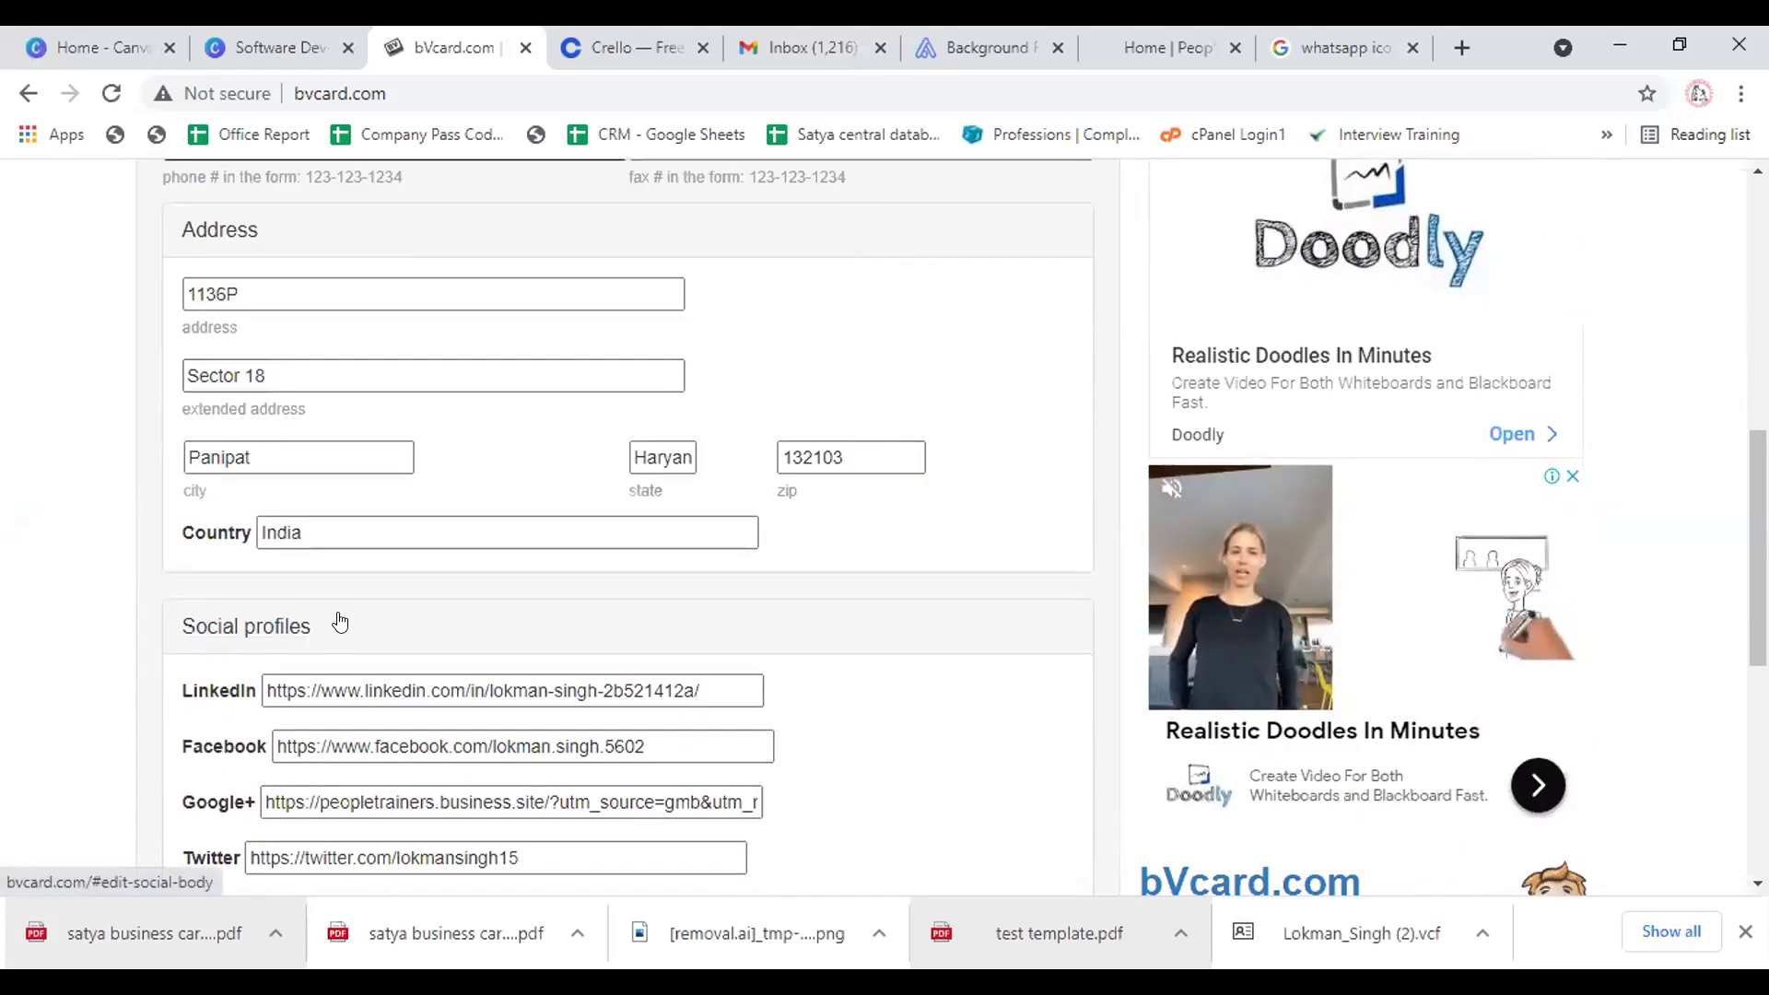
Examine the LinkedIn, Facebook, Google+ and Twitter links in the form's social profiles section
scroll(327, 580, down, 2)
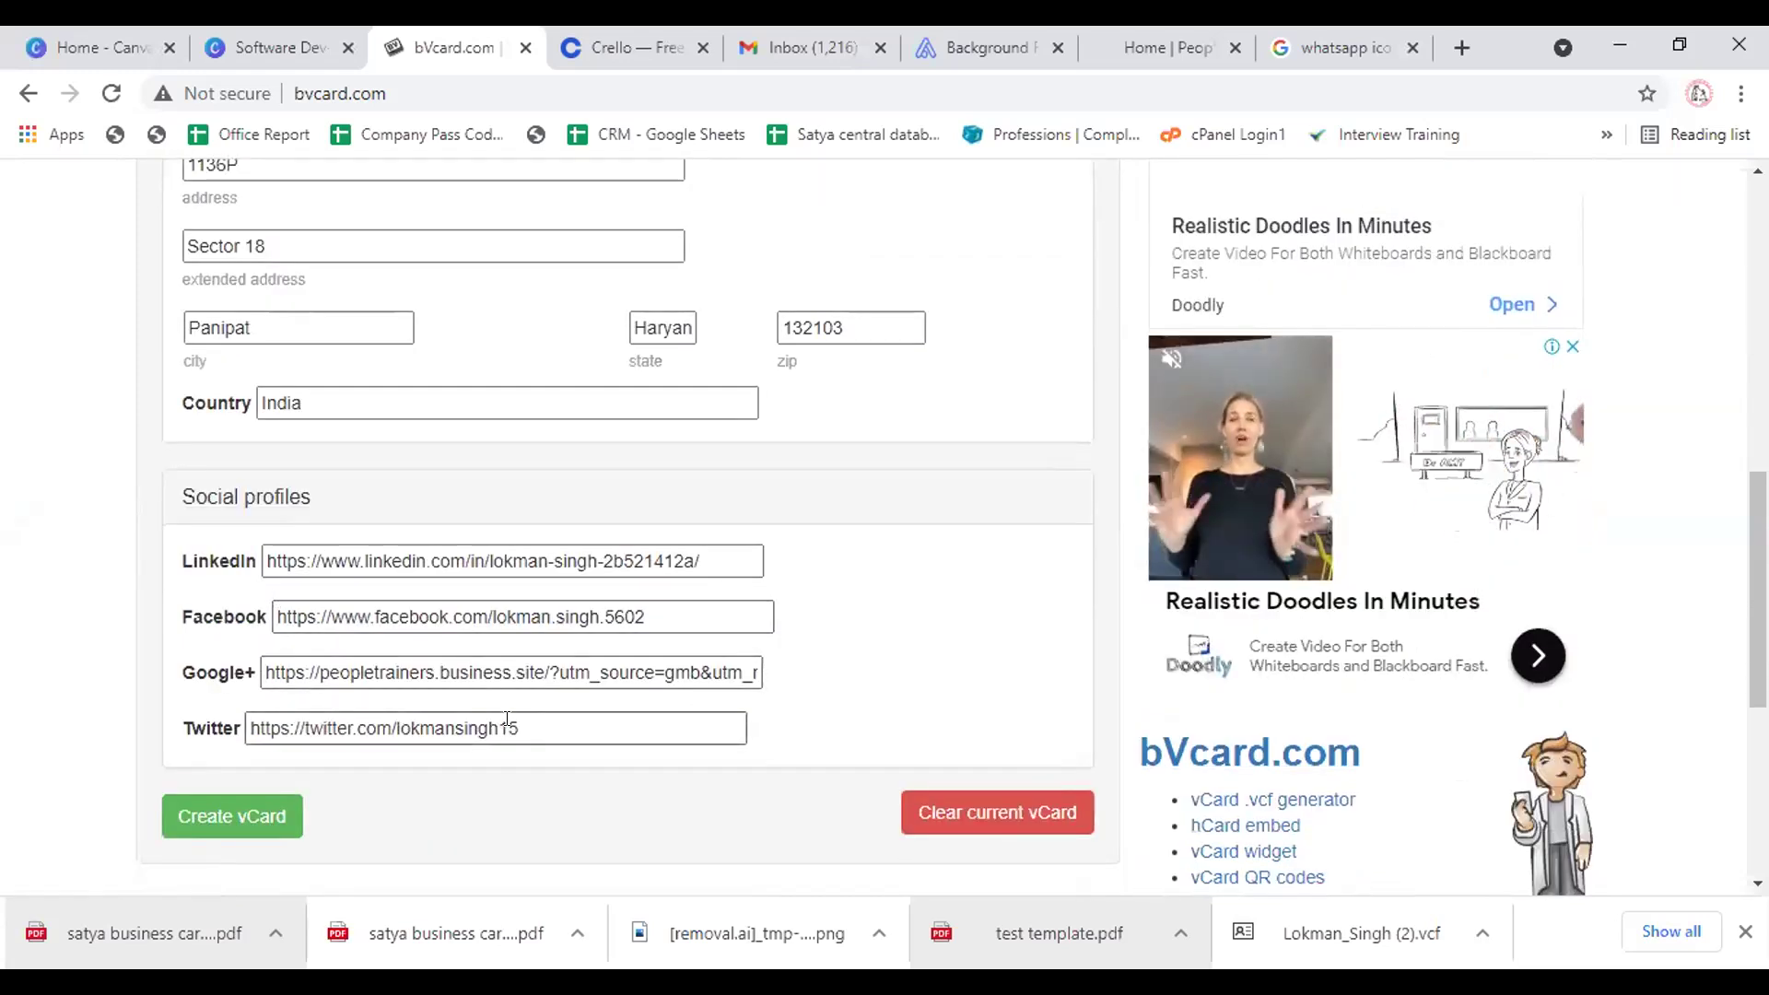
scroll(508, 712, down, 1)
scroll(509, 711, down, 1)
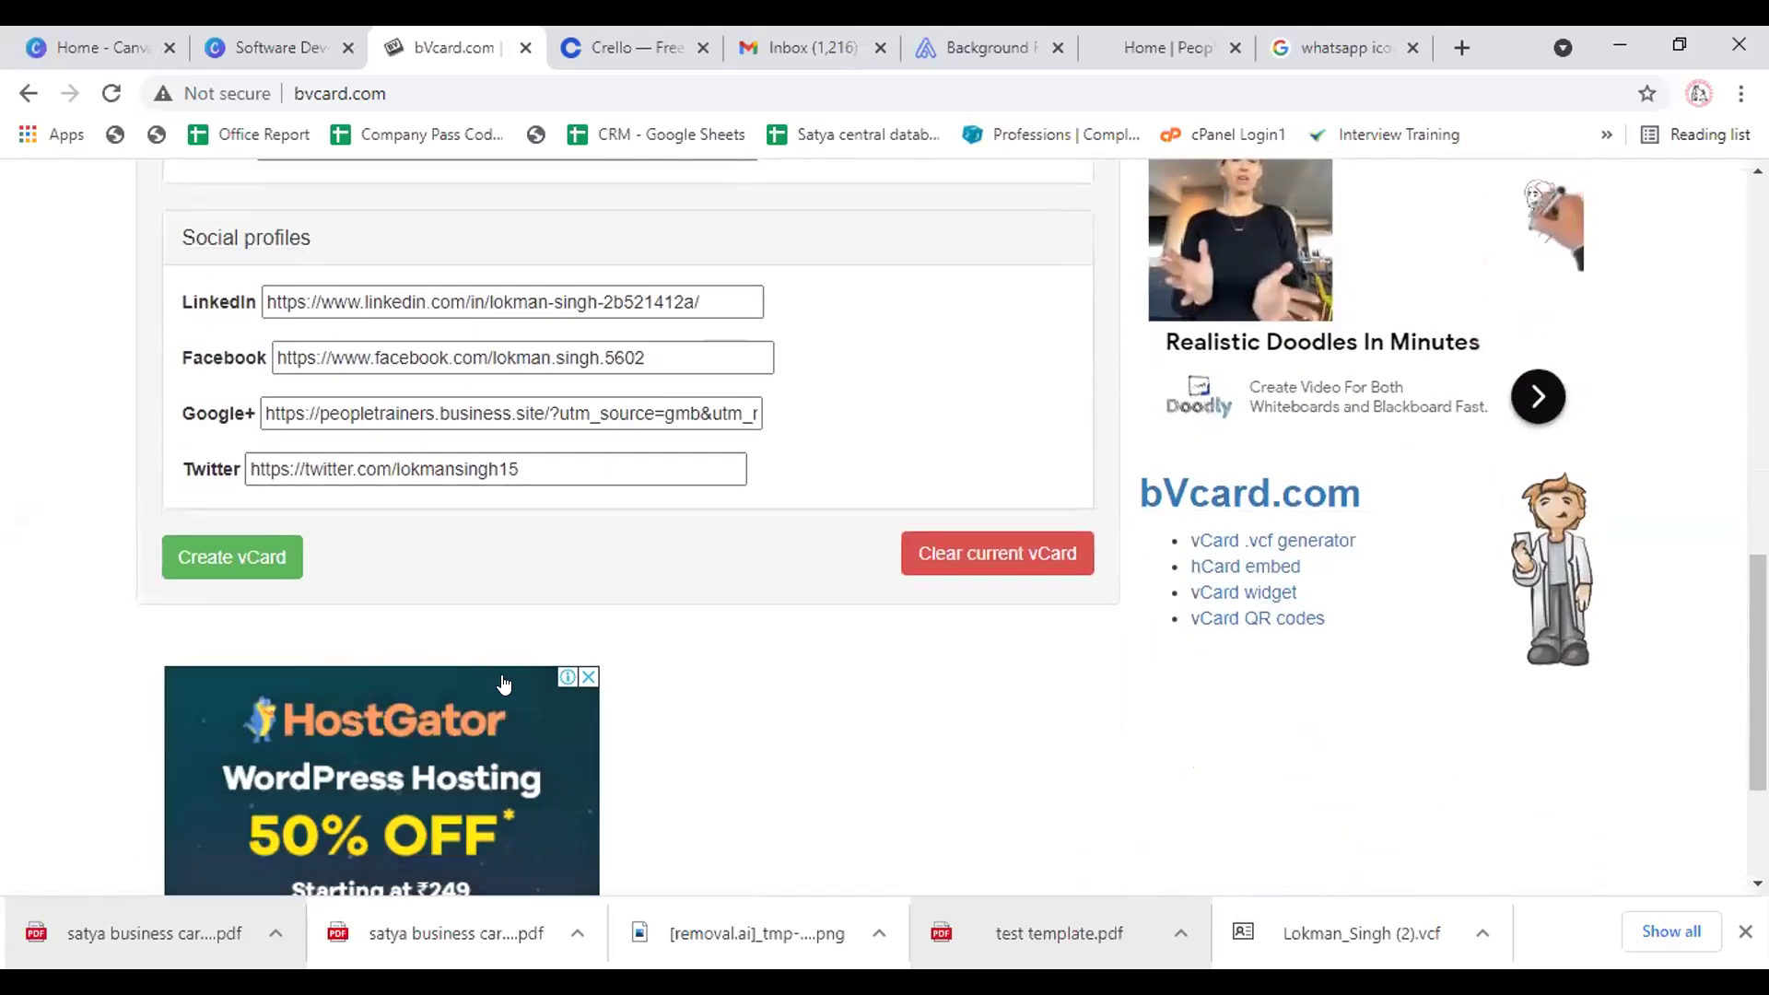
click(544, 469)
click(533, 420)
click(506, 356)
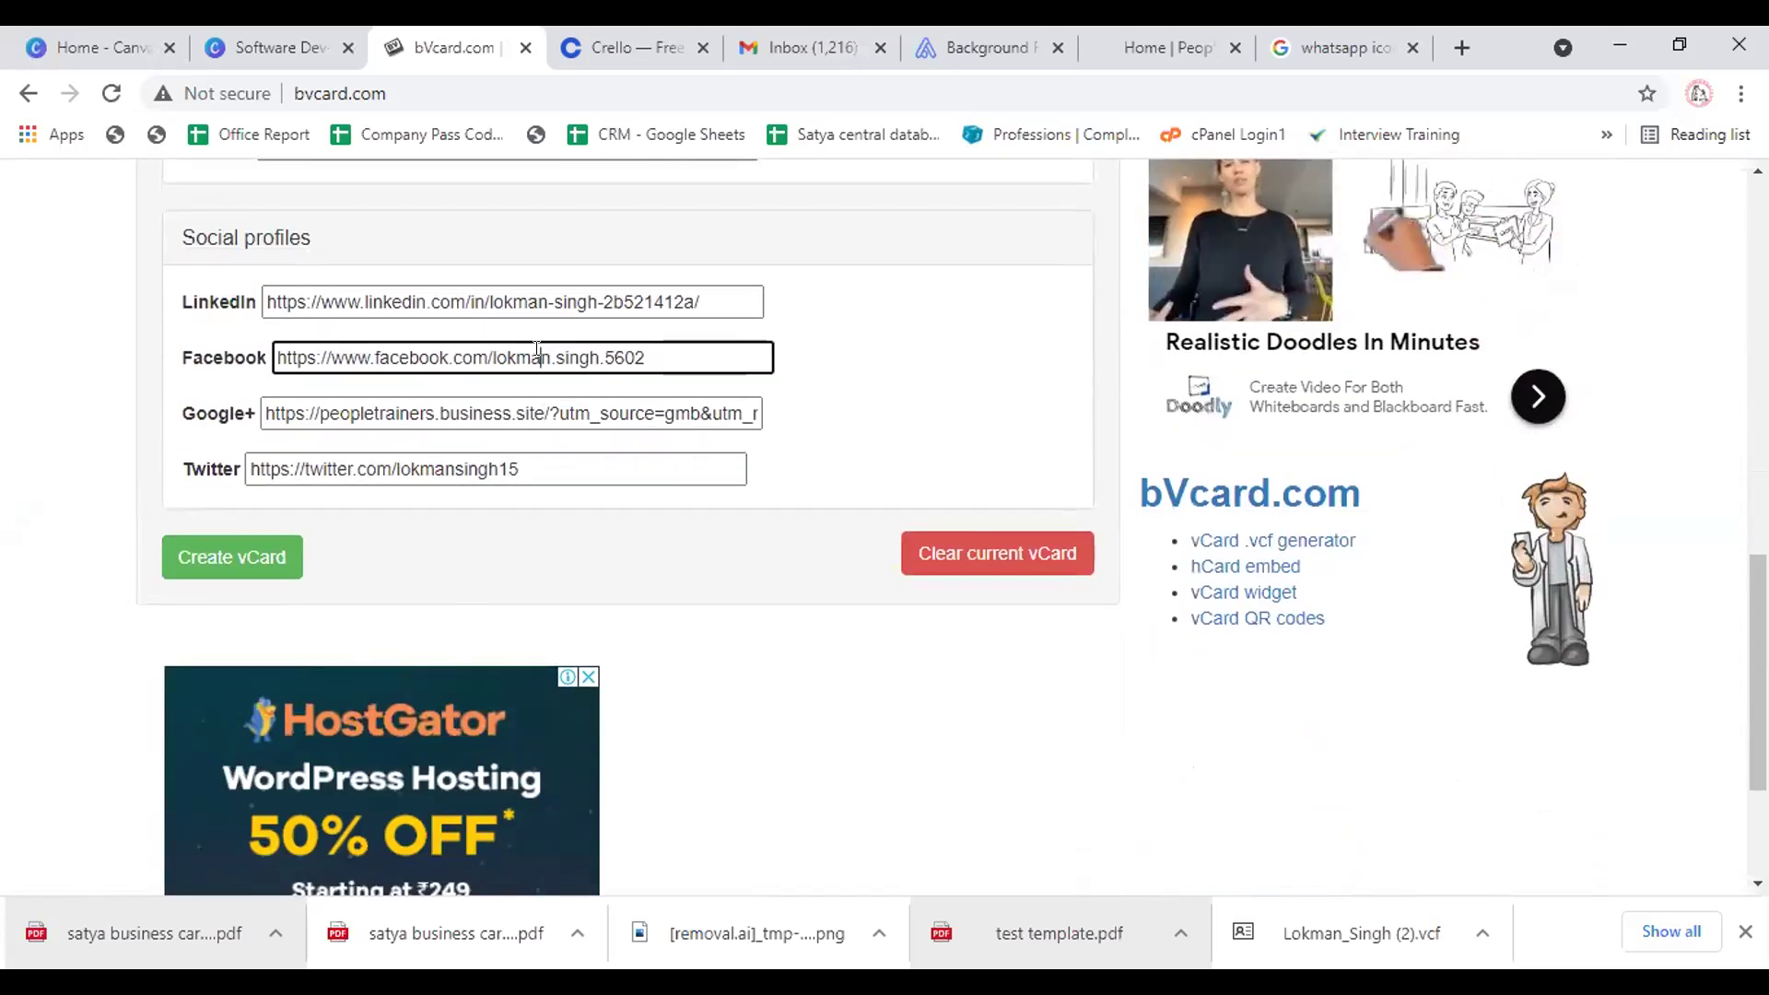
click(350, 297)
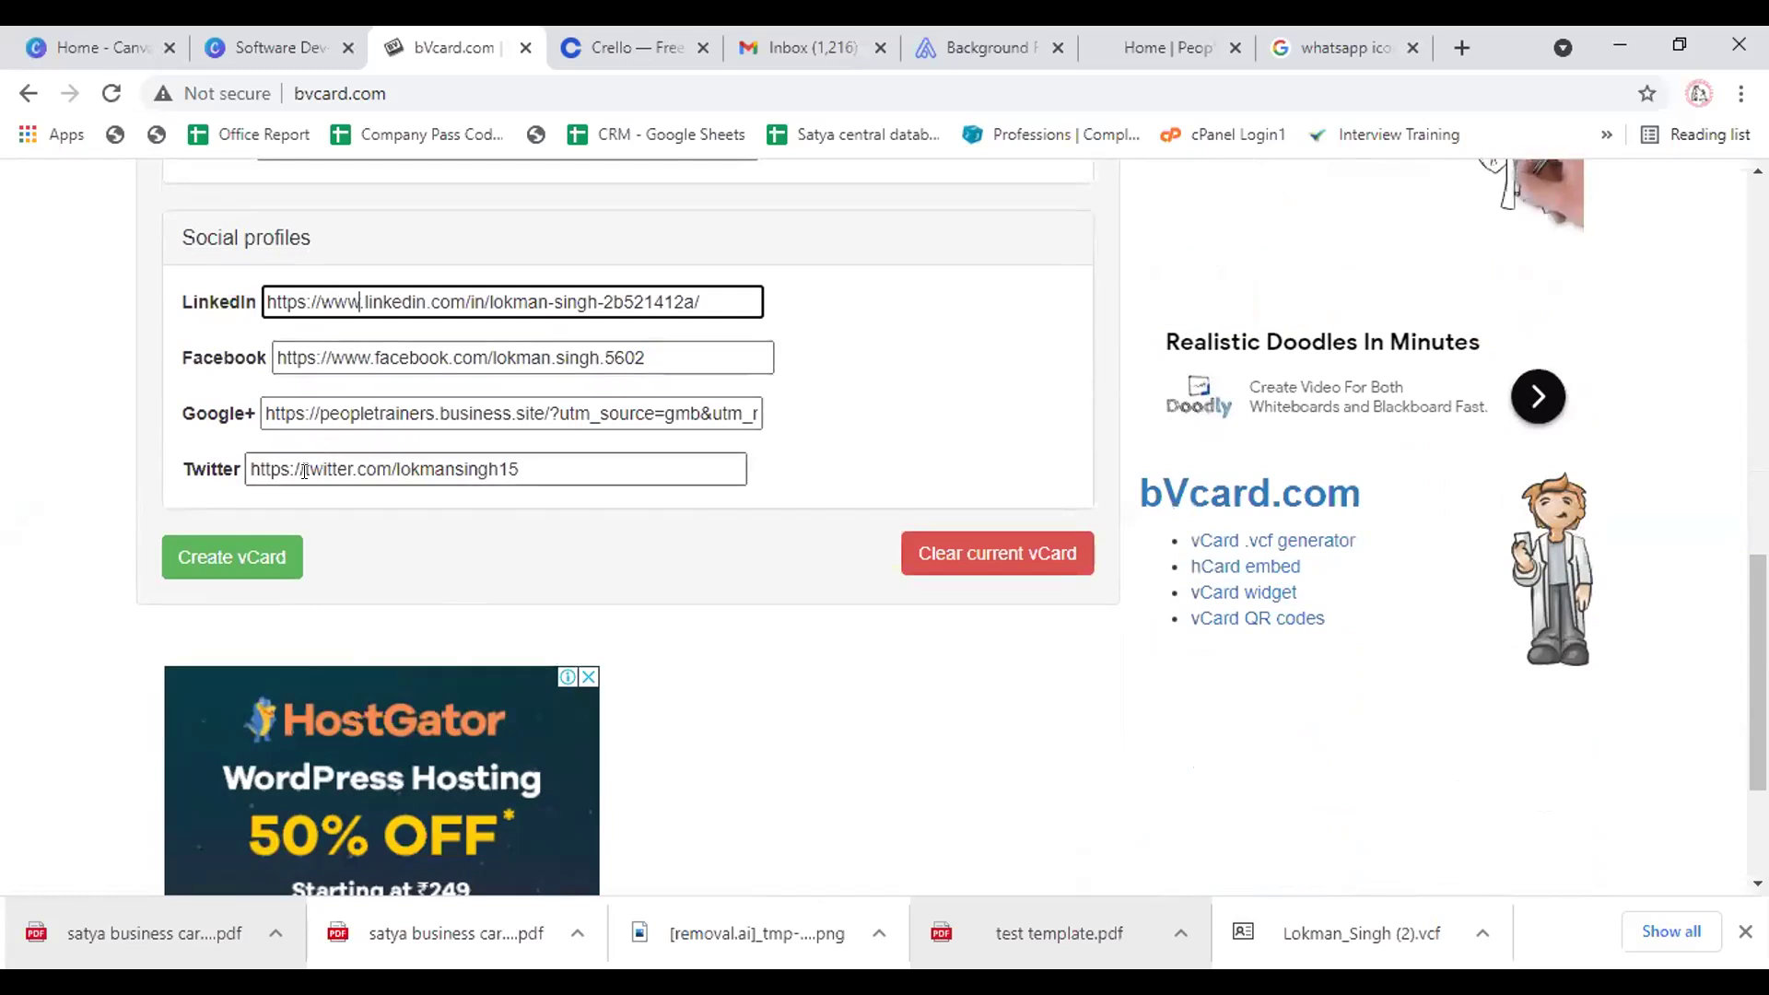
triple_click(547, 463)
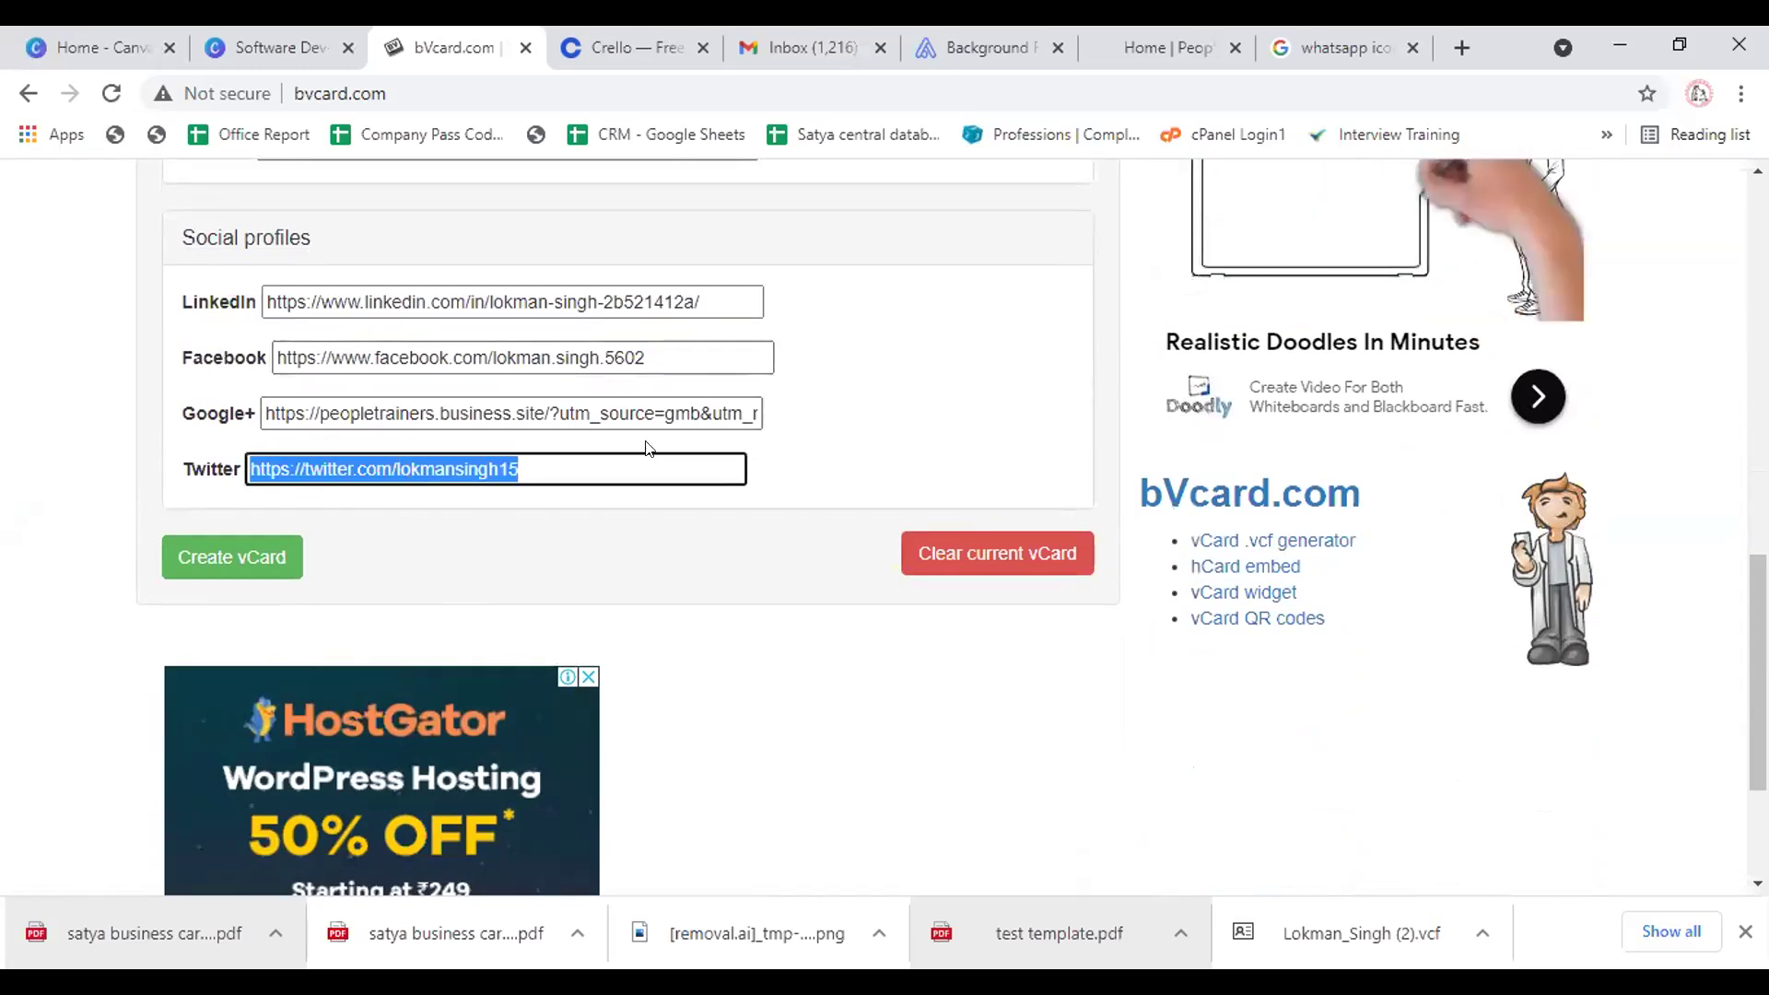
click(429, 414)
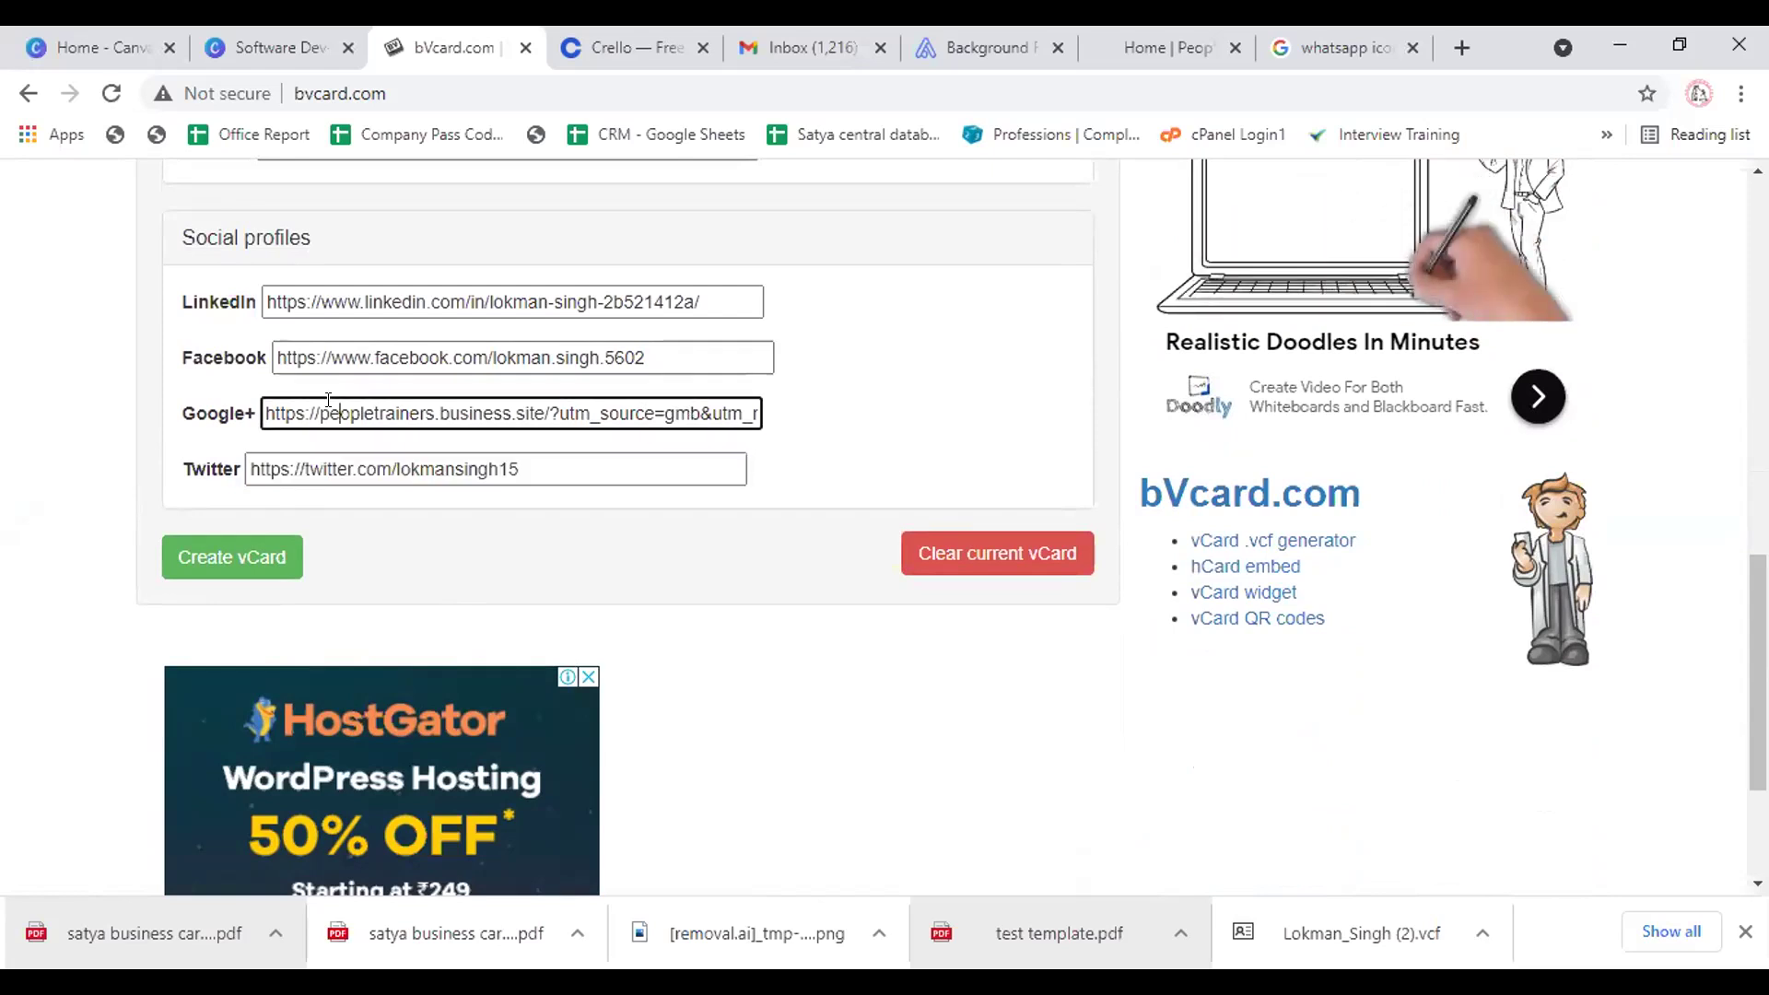
click(311, 351)
click(321, 303)
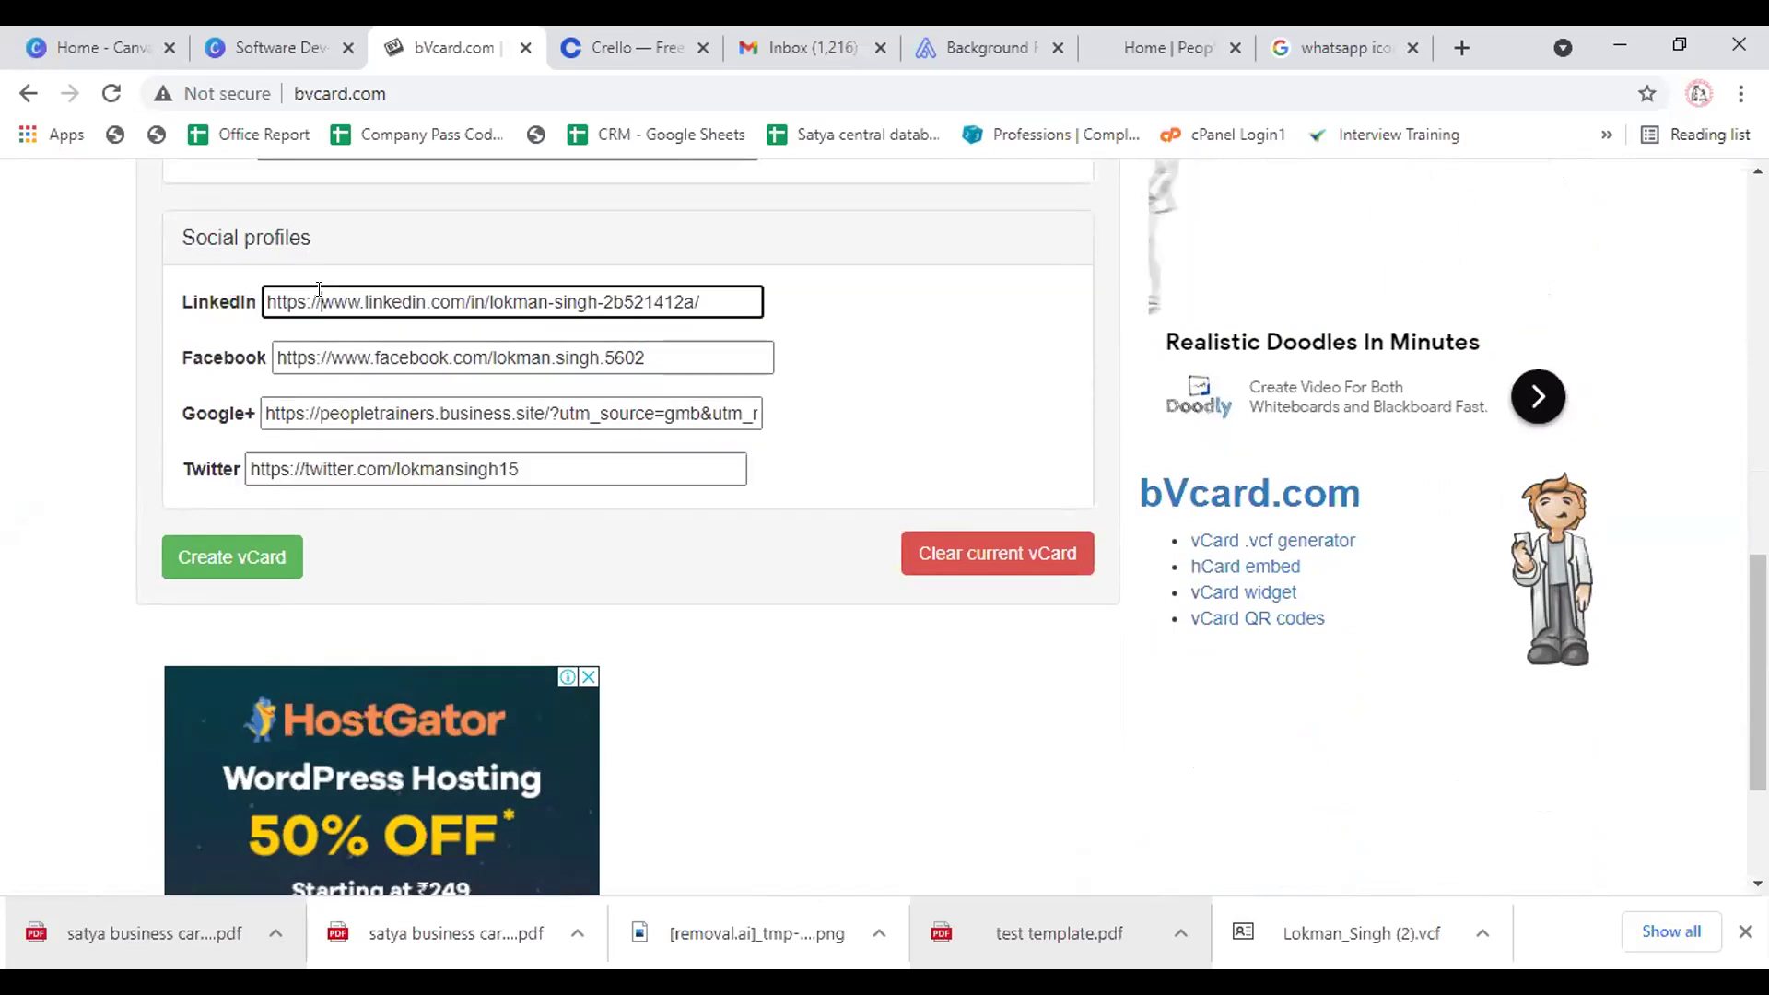
scroll(562, 497, up, 12)
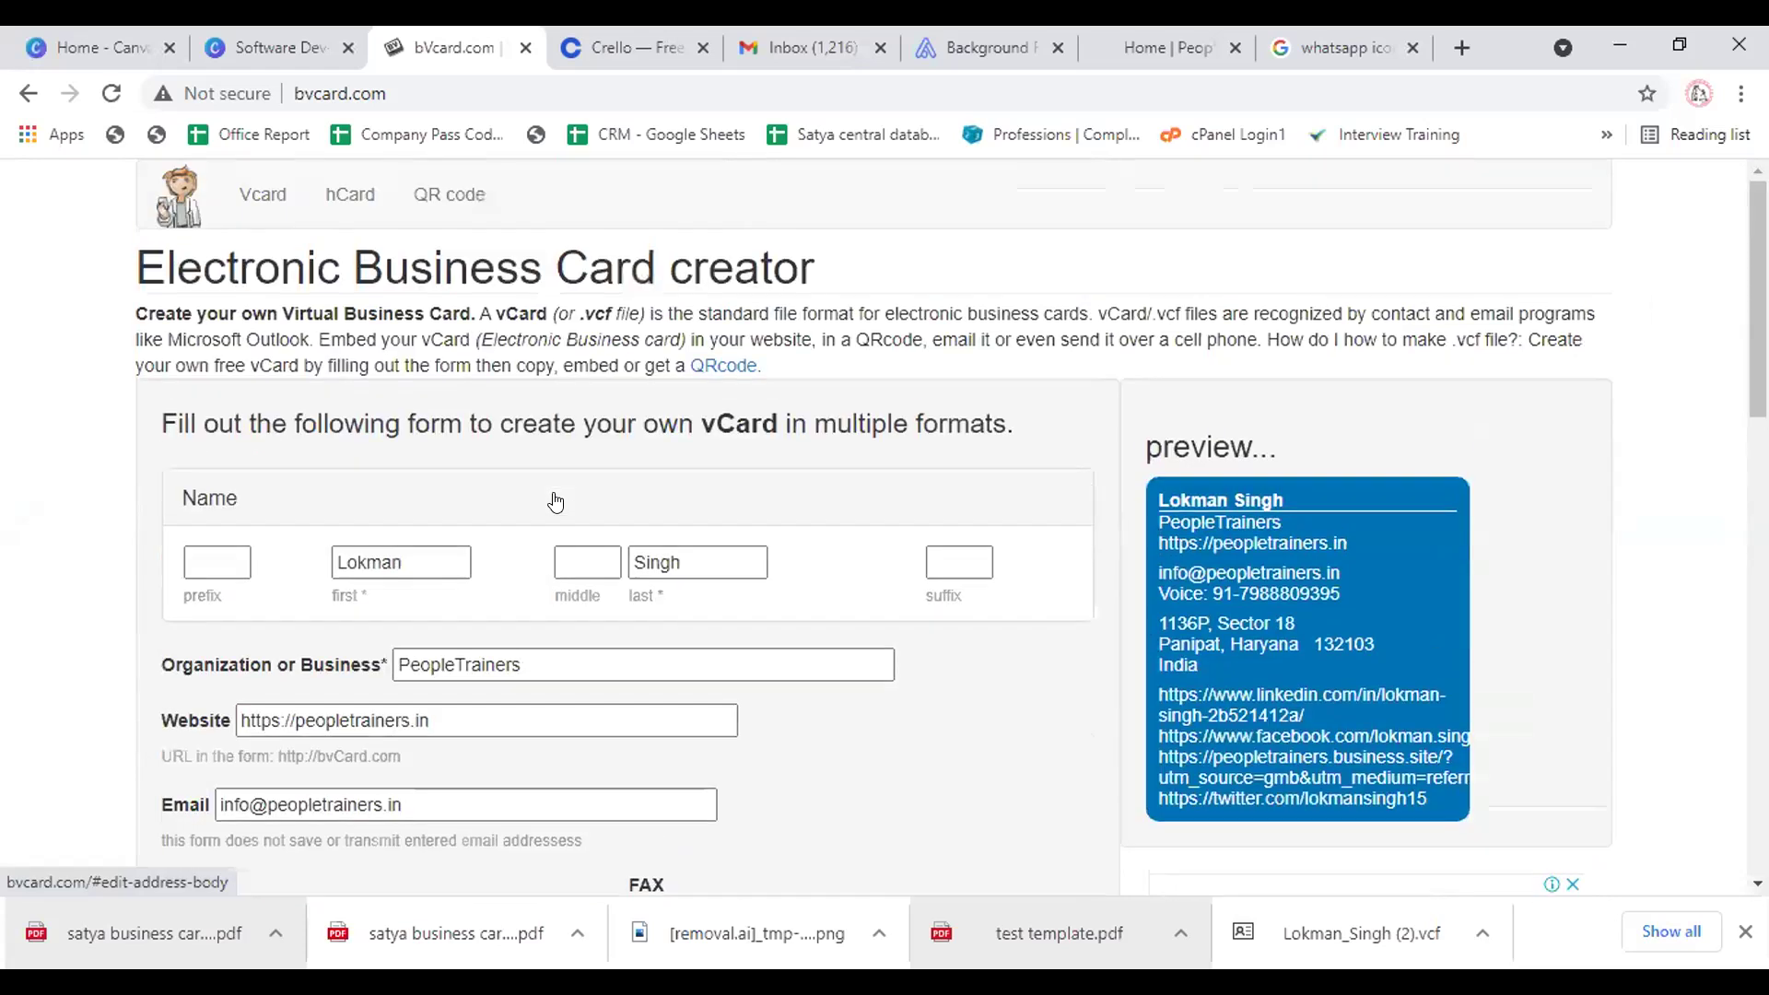
Create the vCard from the filled-out form and download it as a vCard file
scroll(557, 501, down, 7)
scroll(530, 514, down, 7)
click(237, 431)
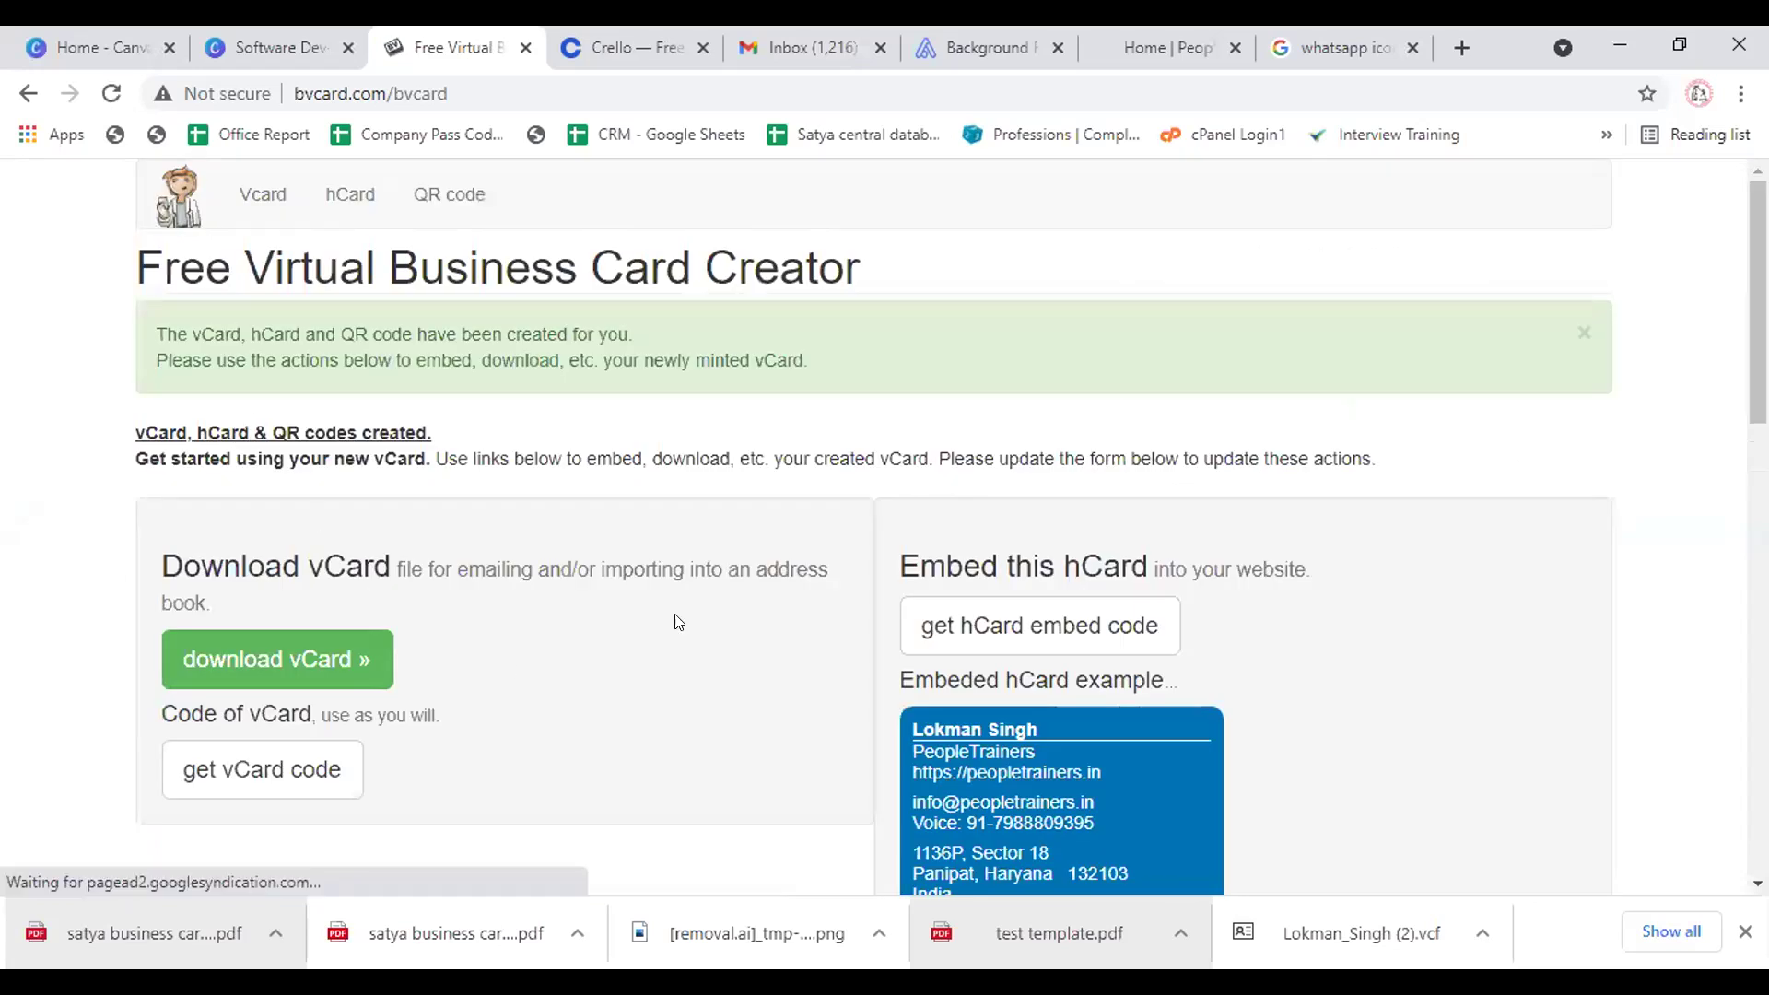
scroll(753, 479, down, 1)
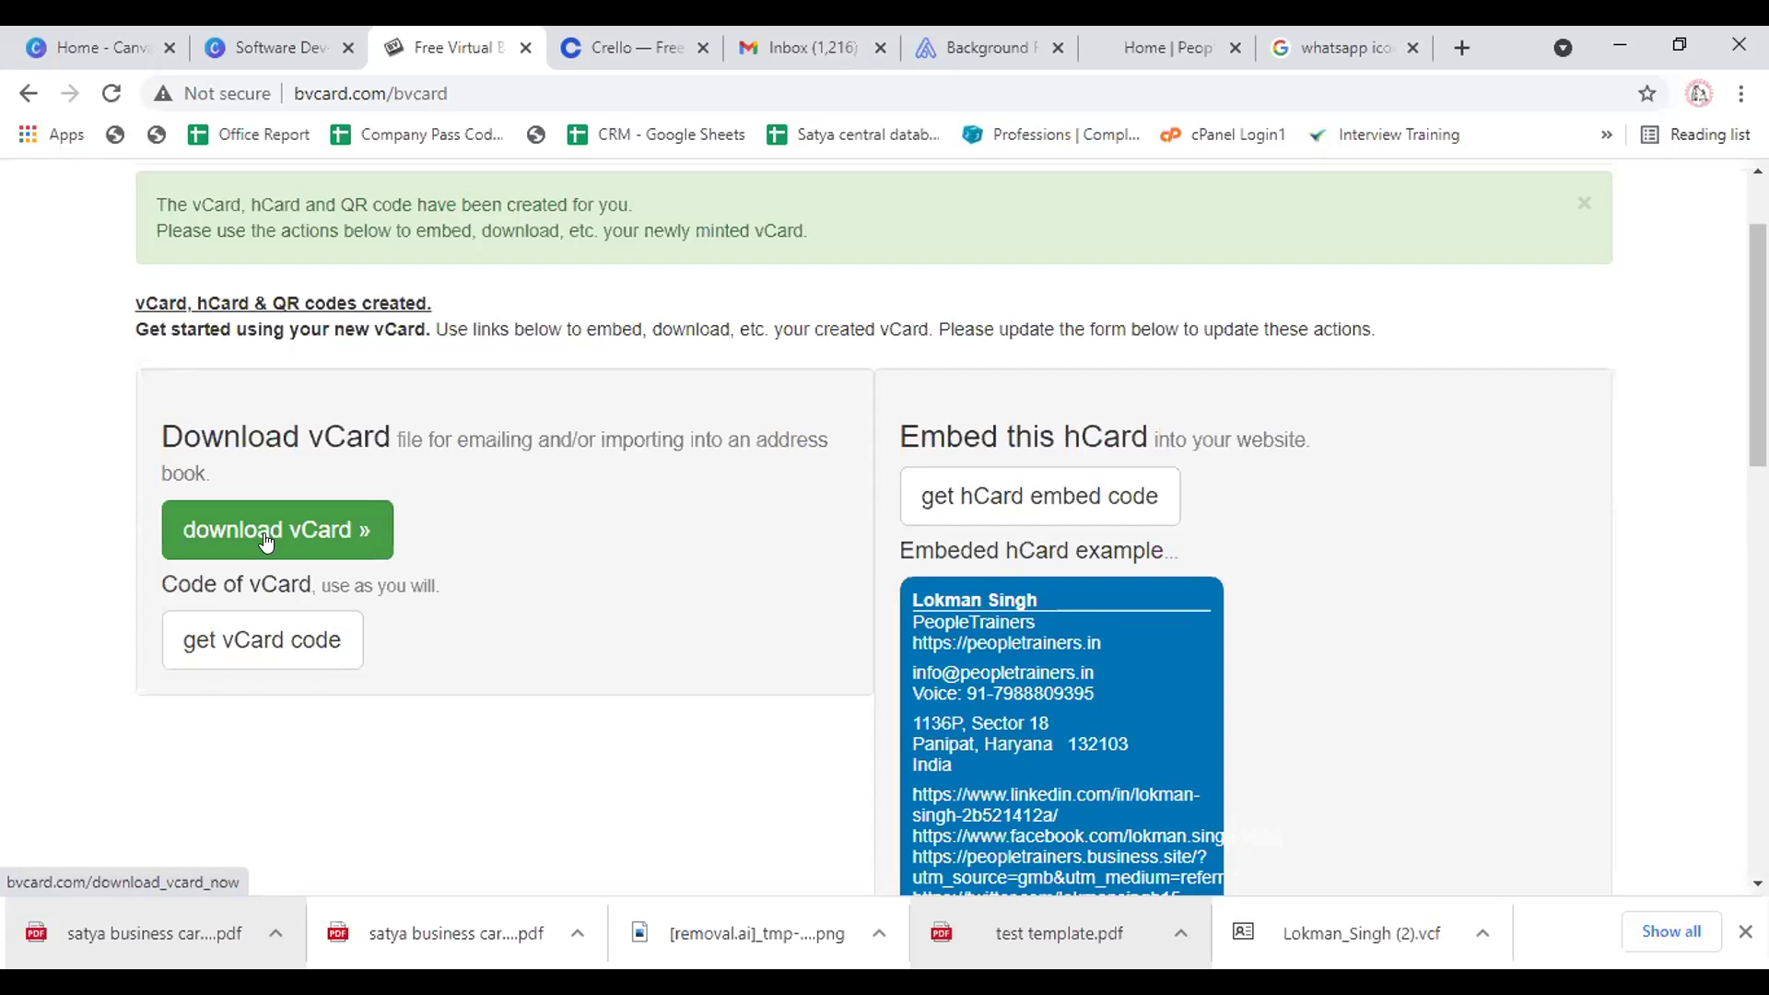
click(266, 541)
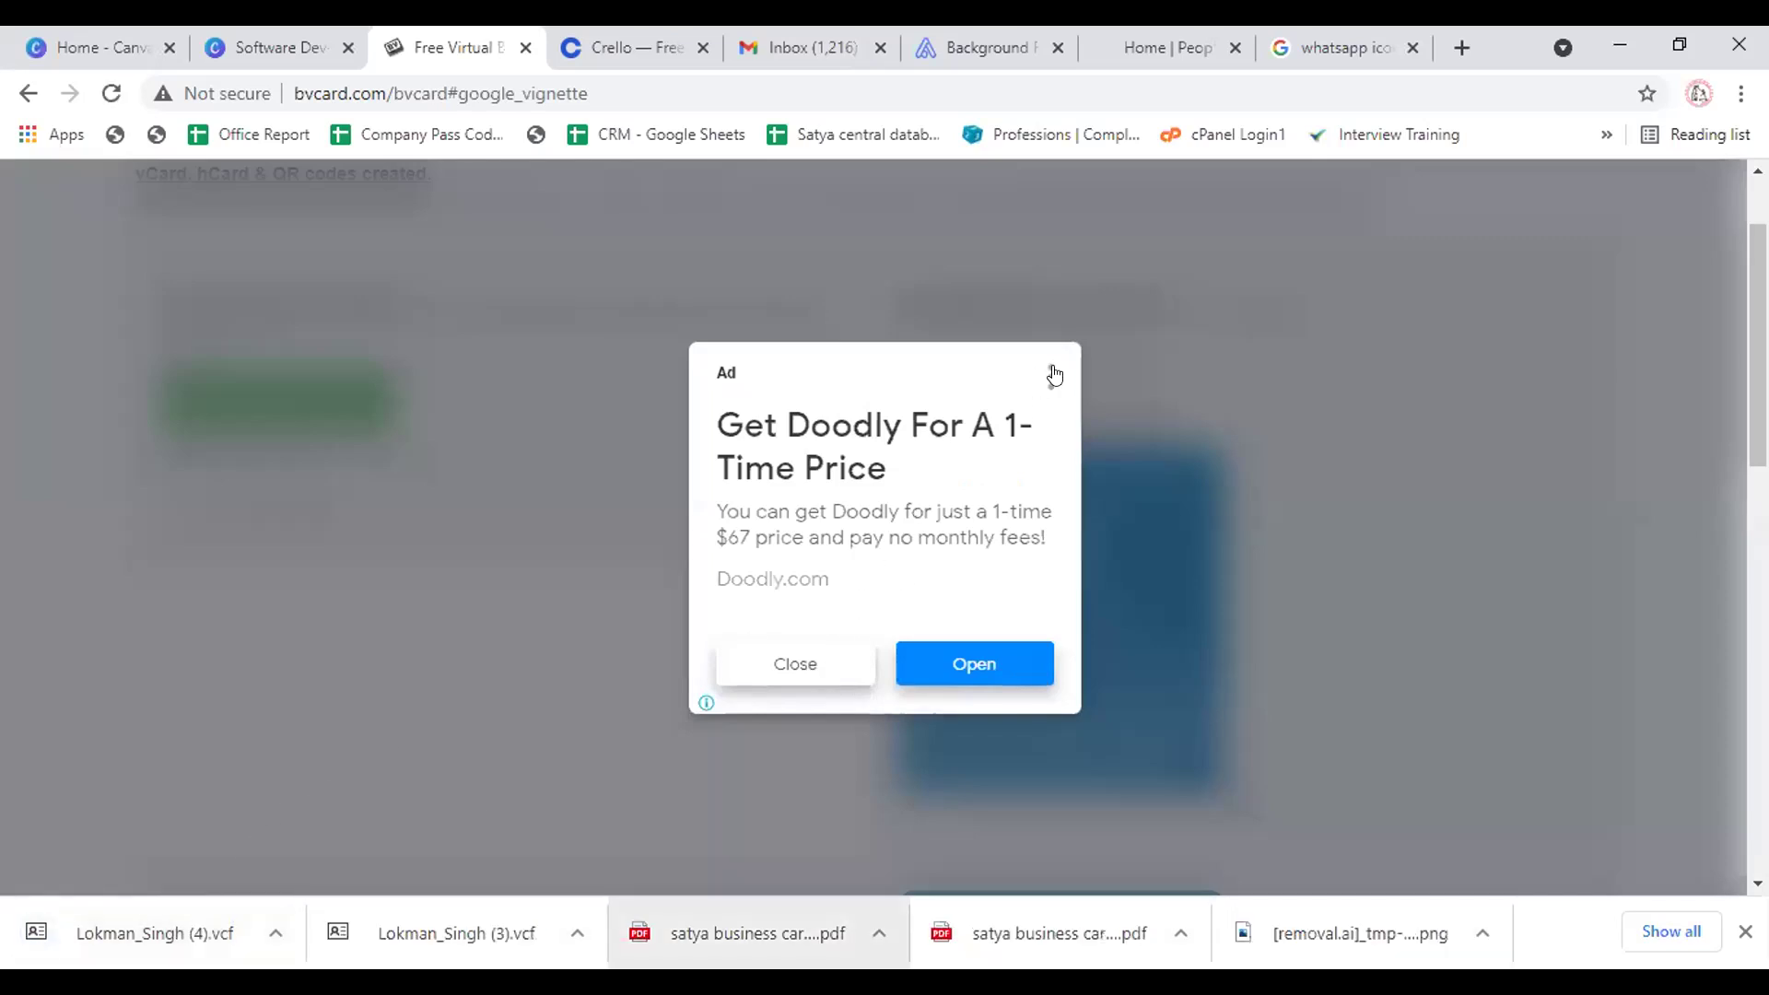
click(993, 664)
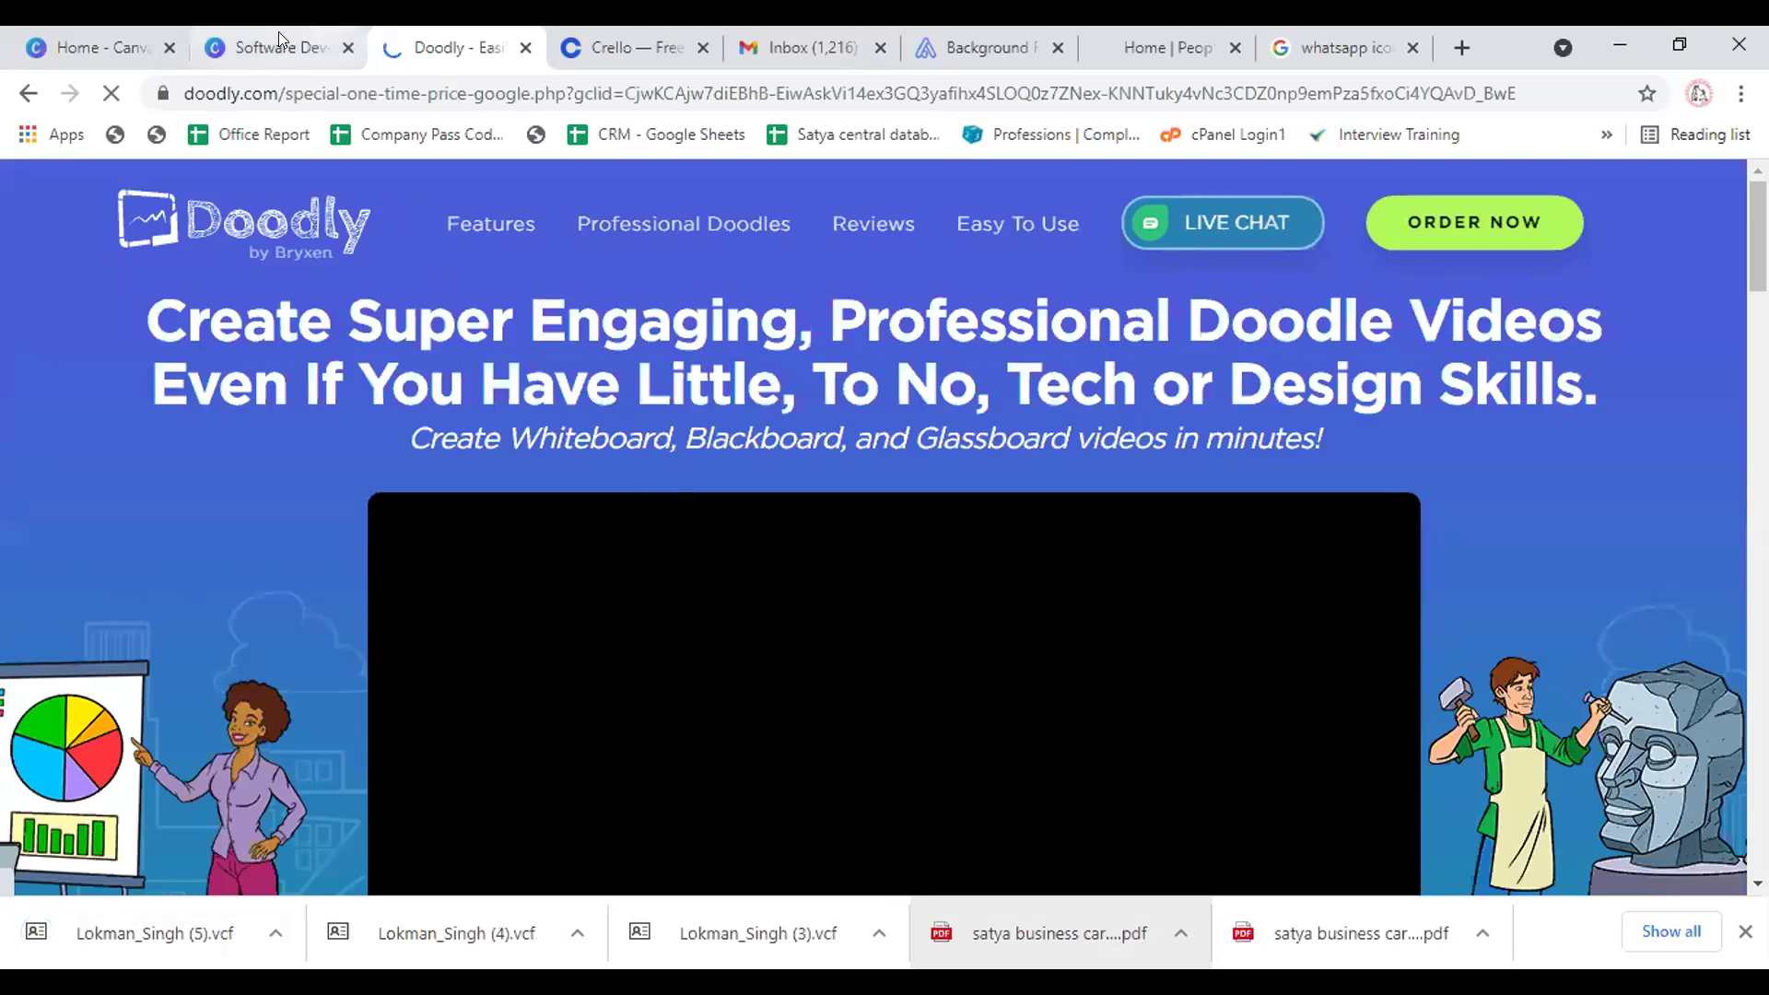
click(277, 47)
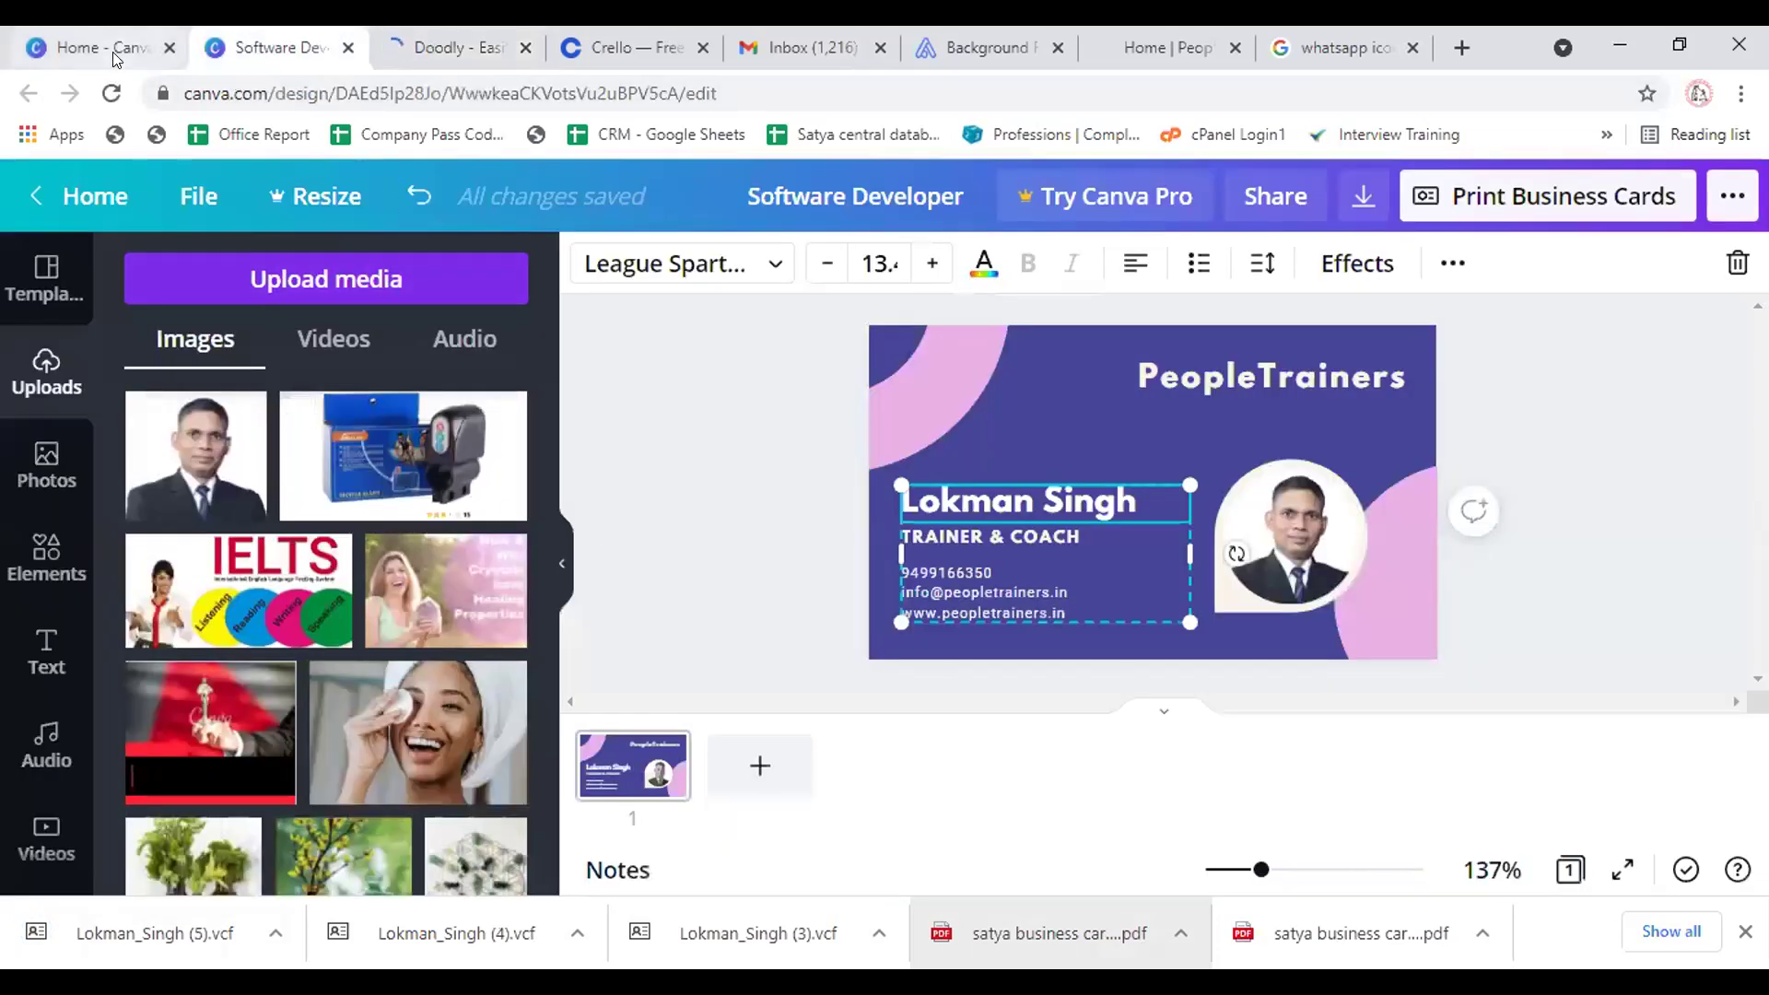
click(418, 32)
key(ctrl+Tab)
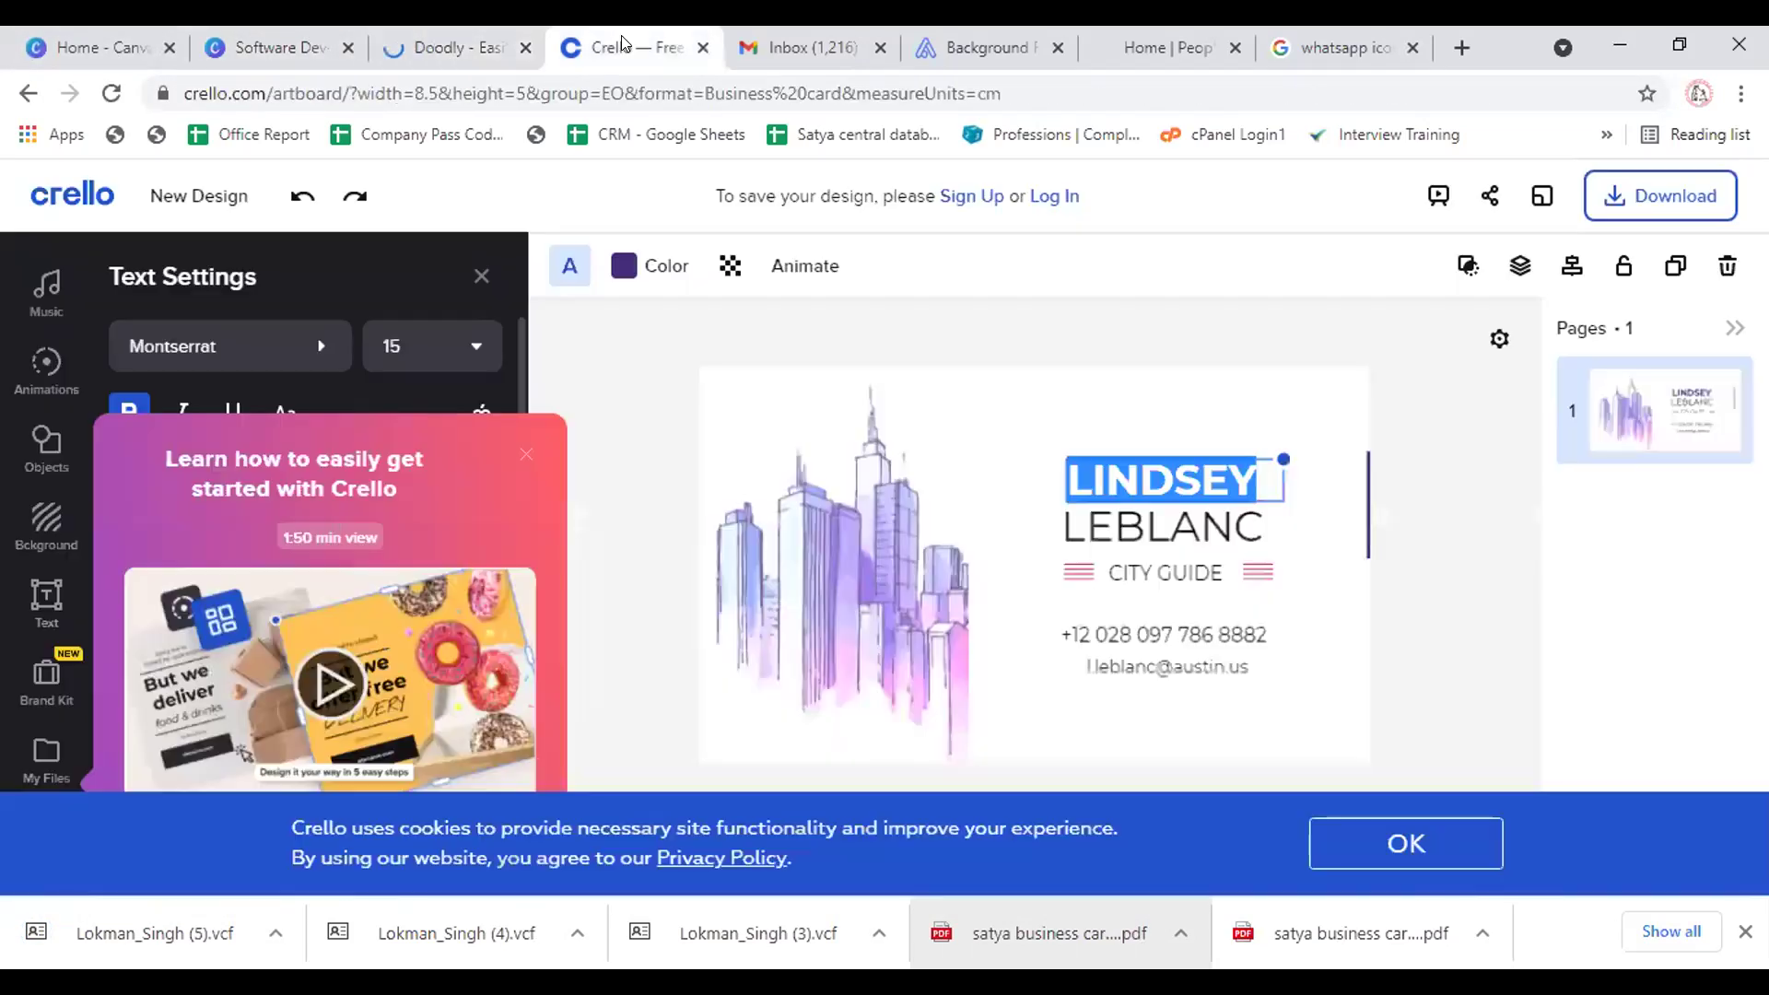
key(ctrl+shift+Tab)
click(277, 30)
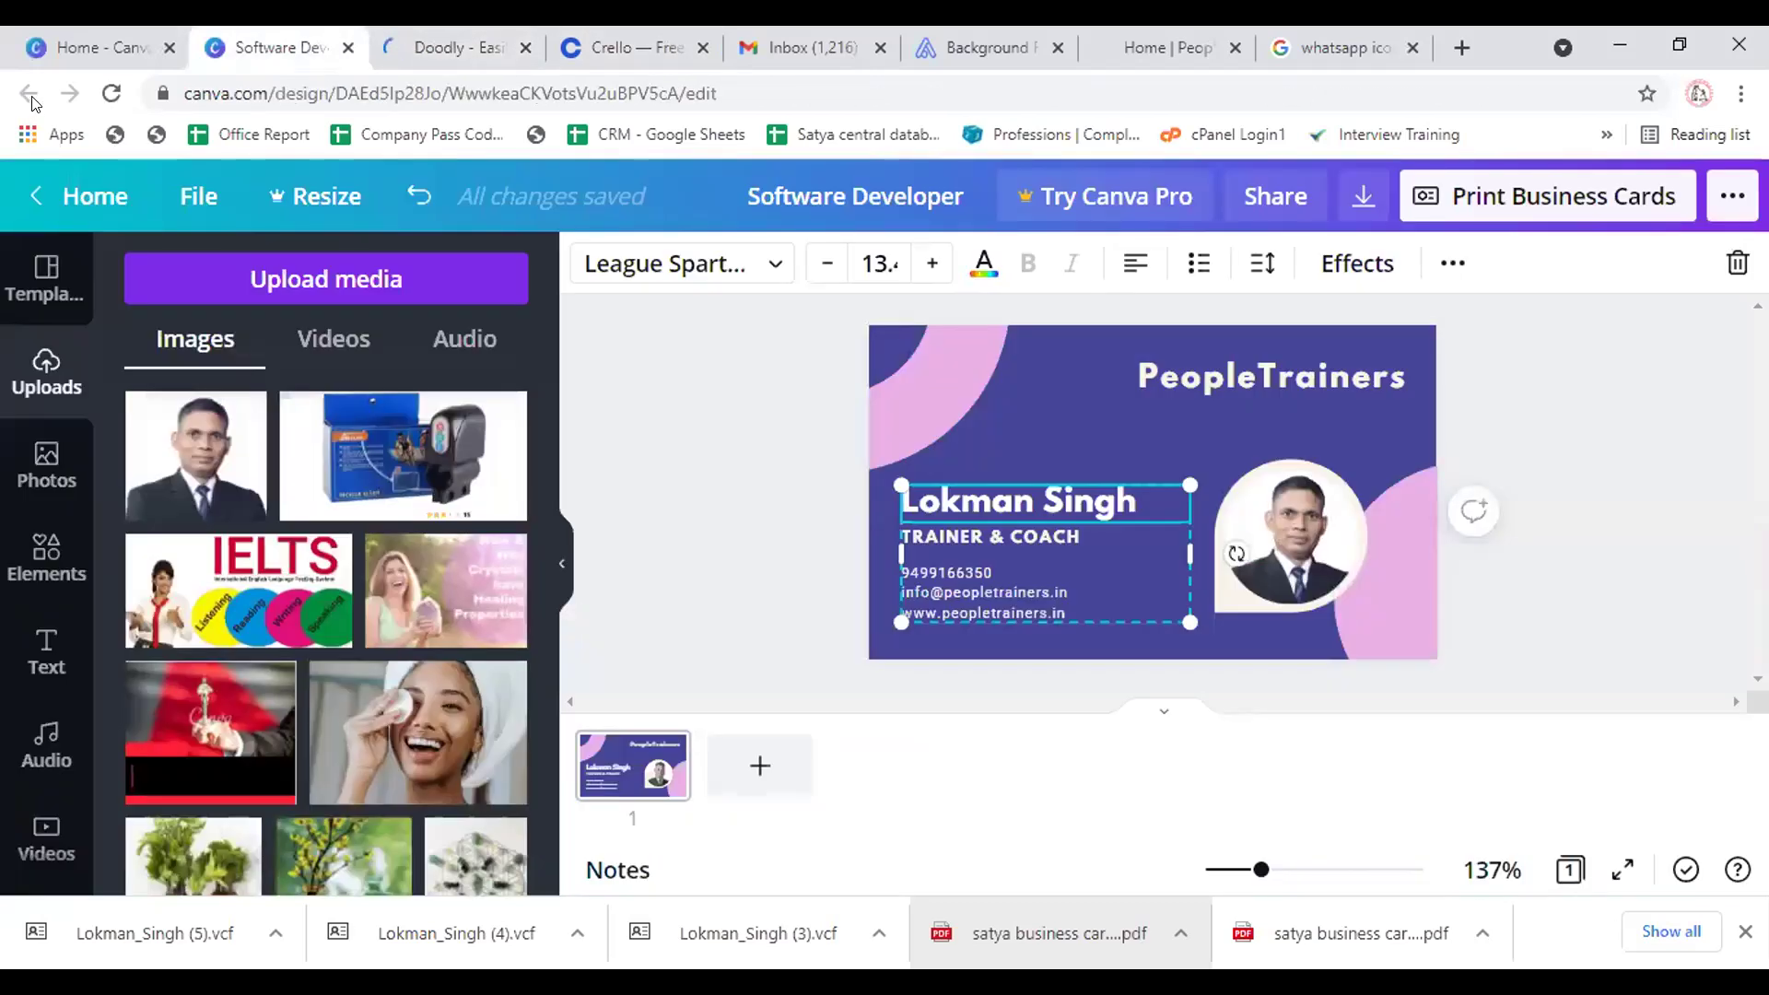
click(484, 32)
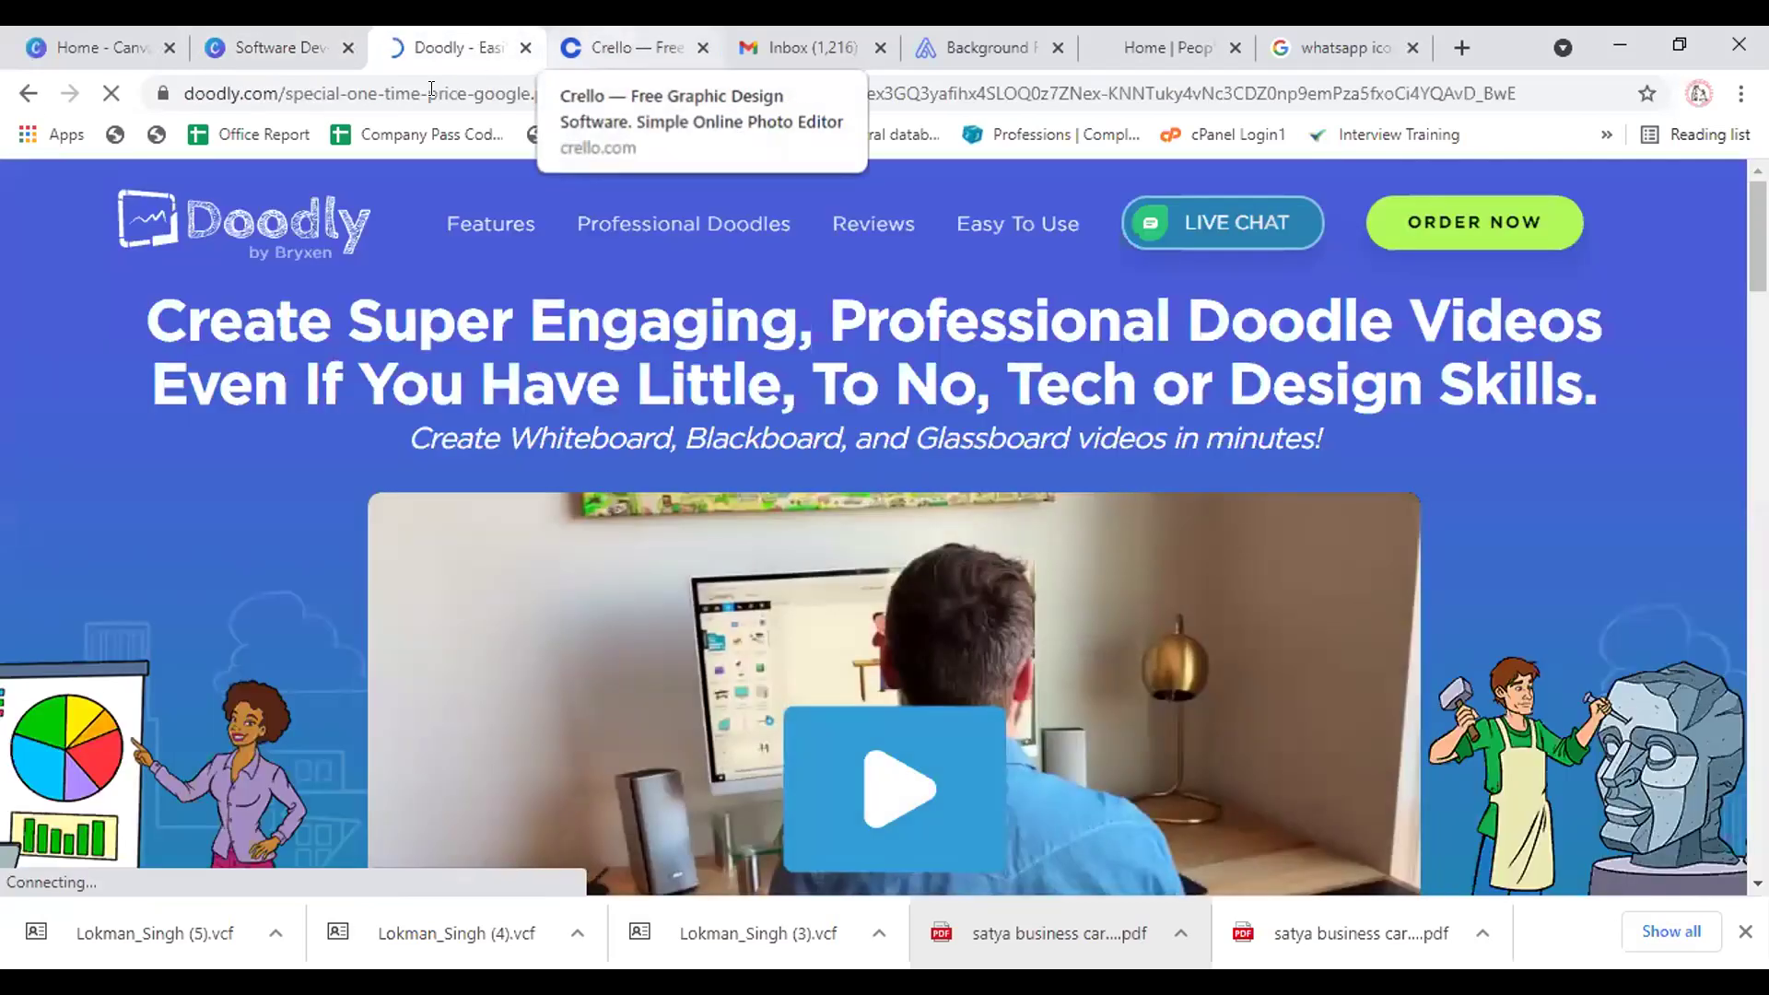
click(27, 96)
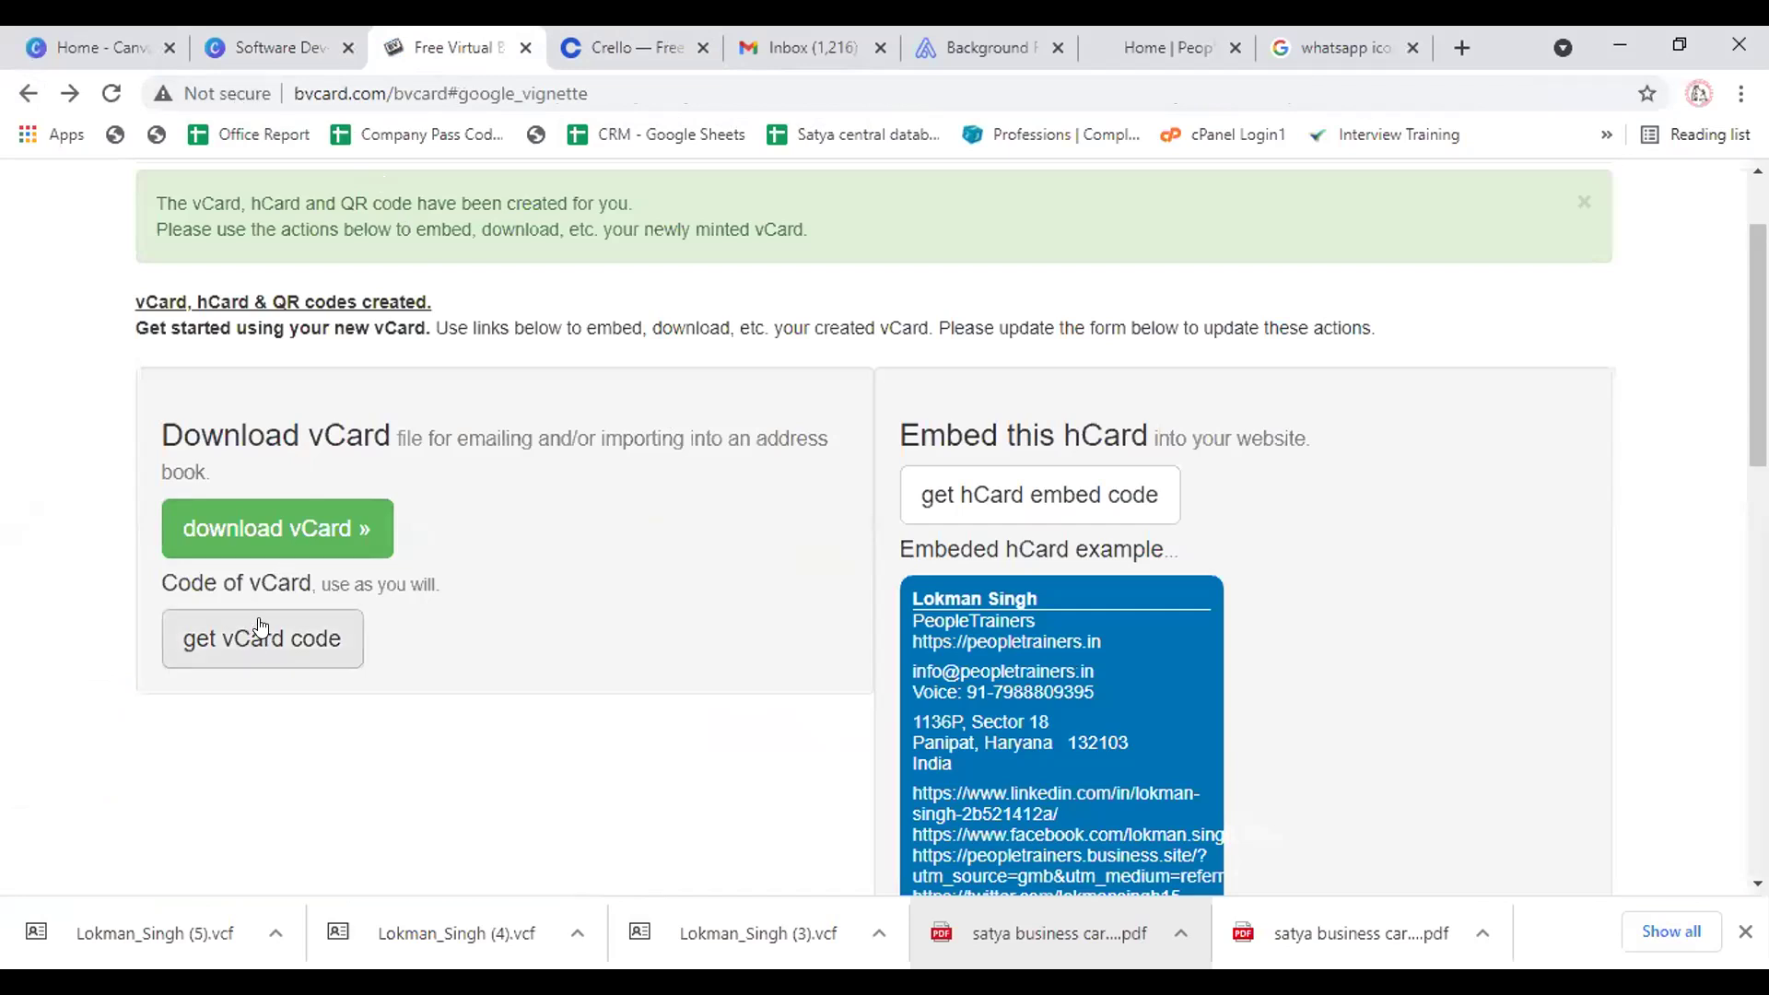
Download the created vCard as a QR code image
scroll(258, 590, down, 3)
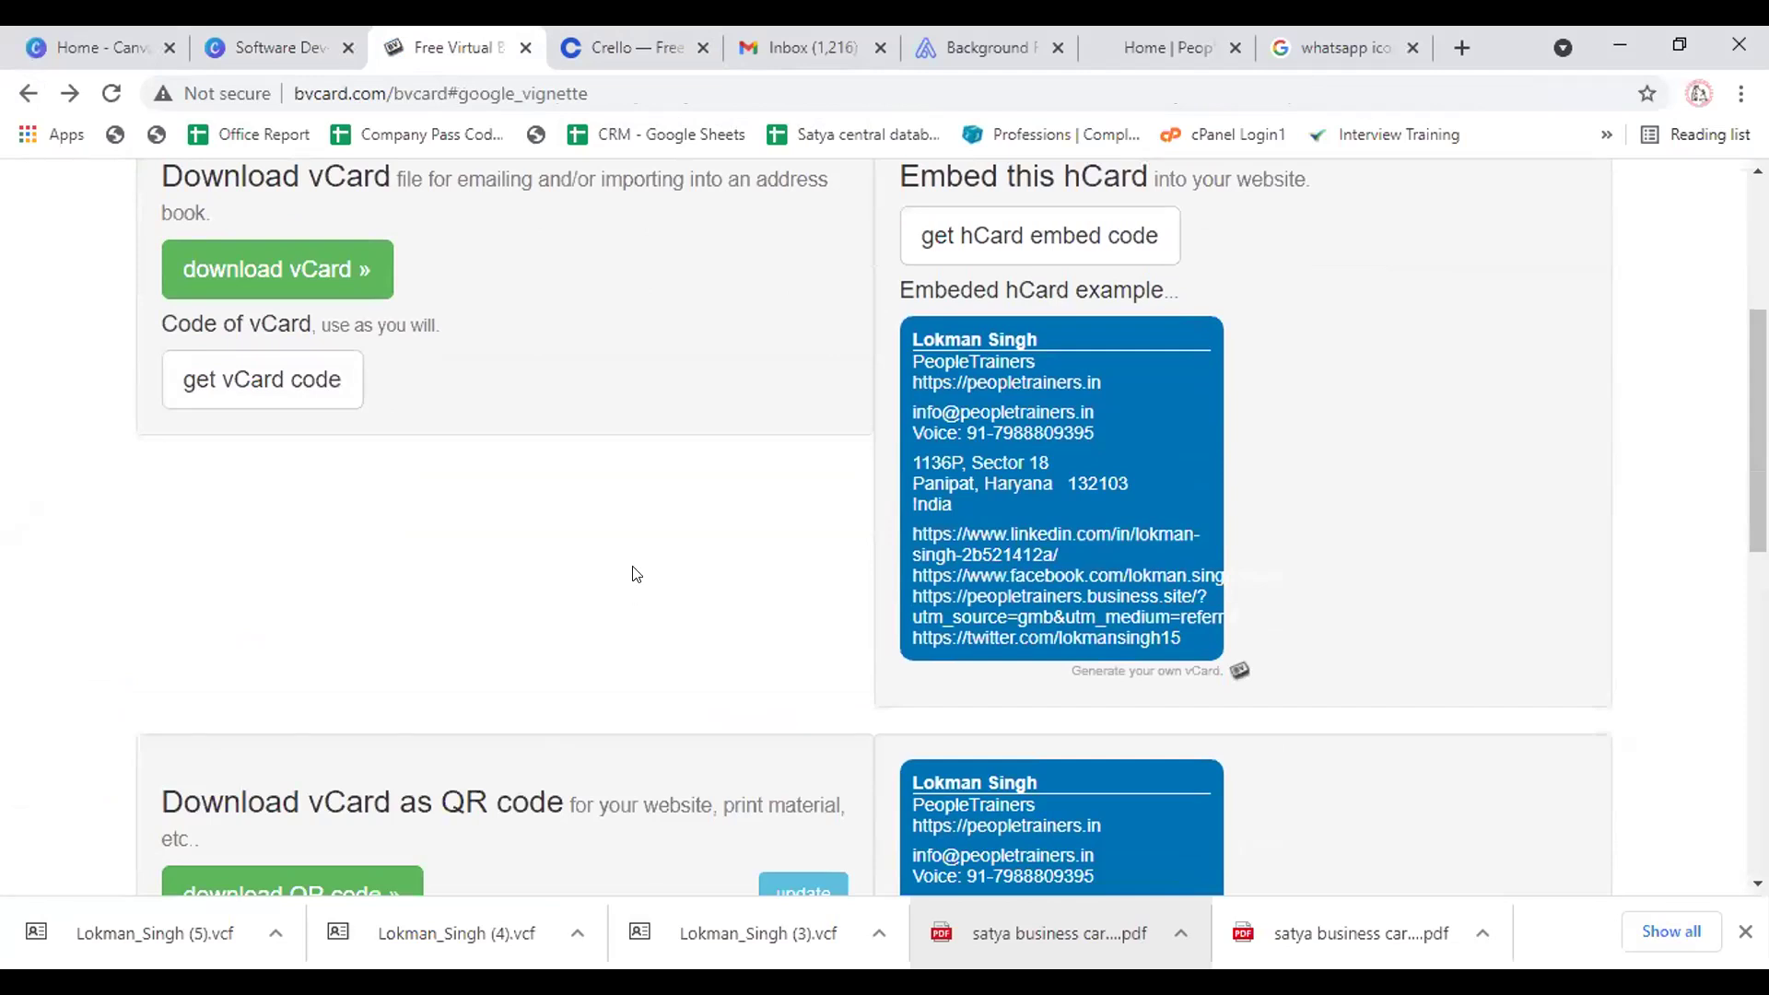
scroll(631, 590, up, 3)
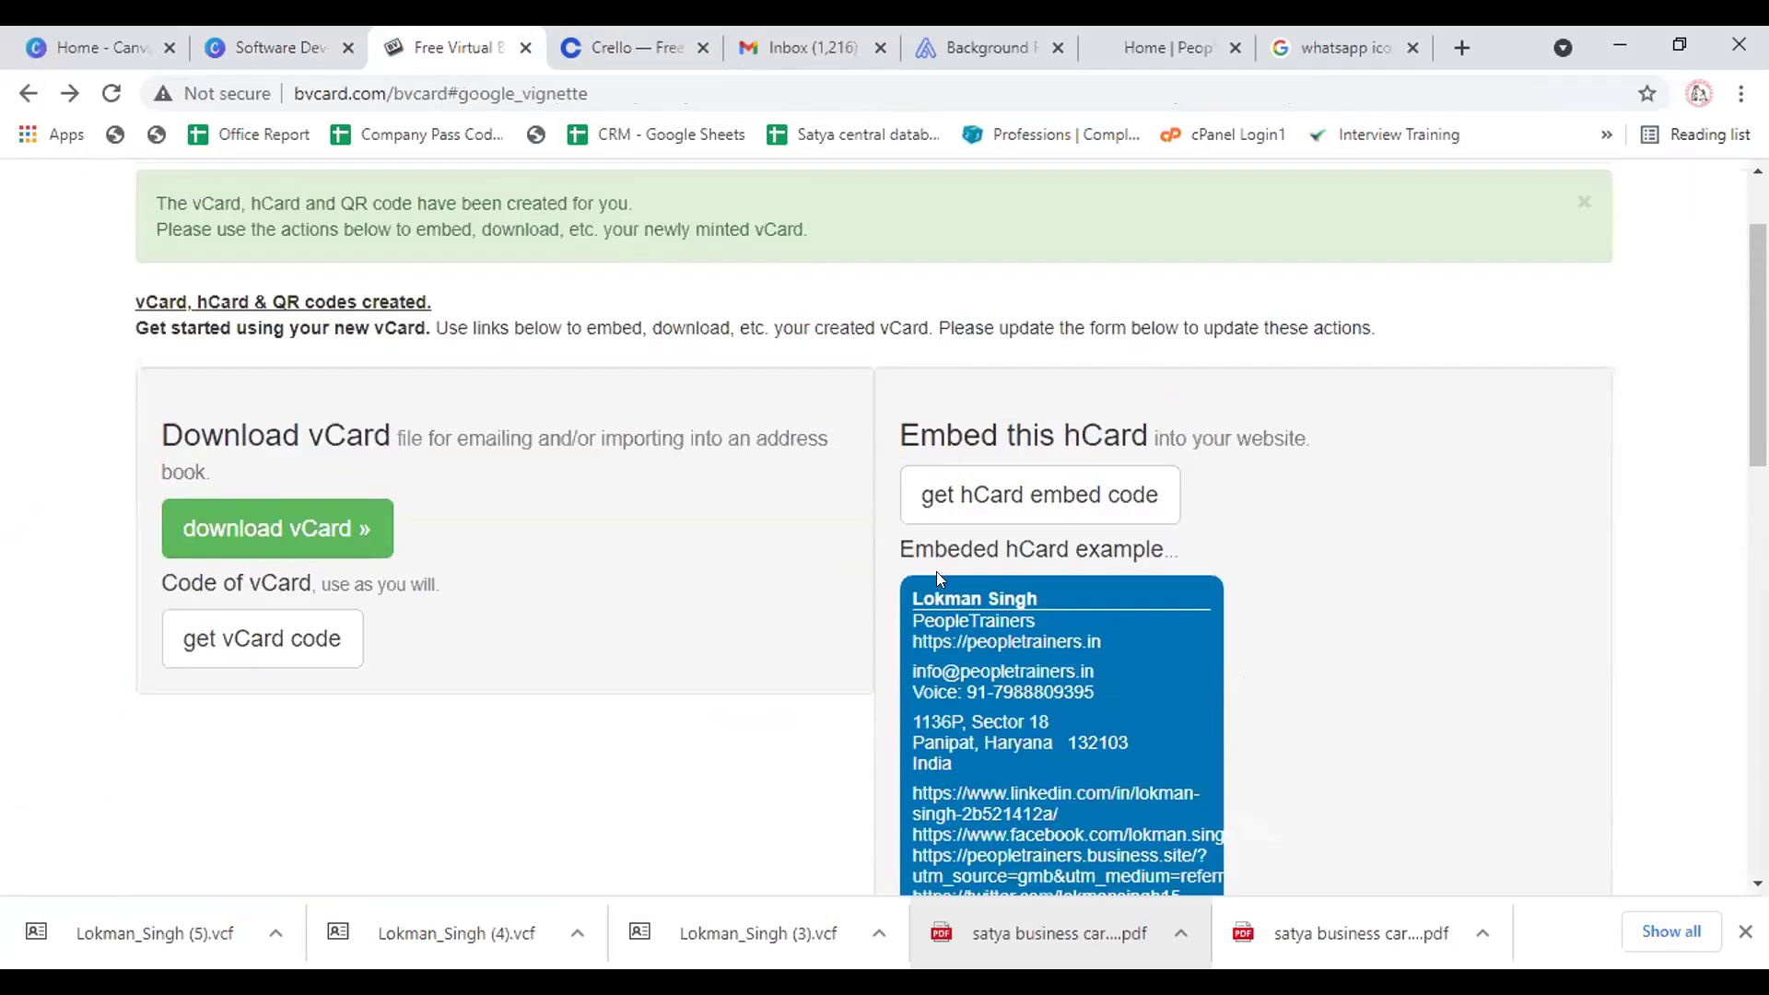
scroll(990, 640, down, 3)
scroll(989, 640, down, 3)
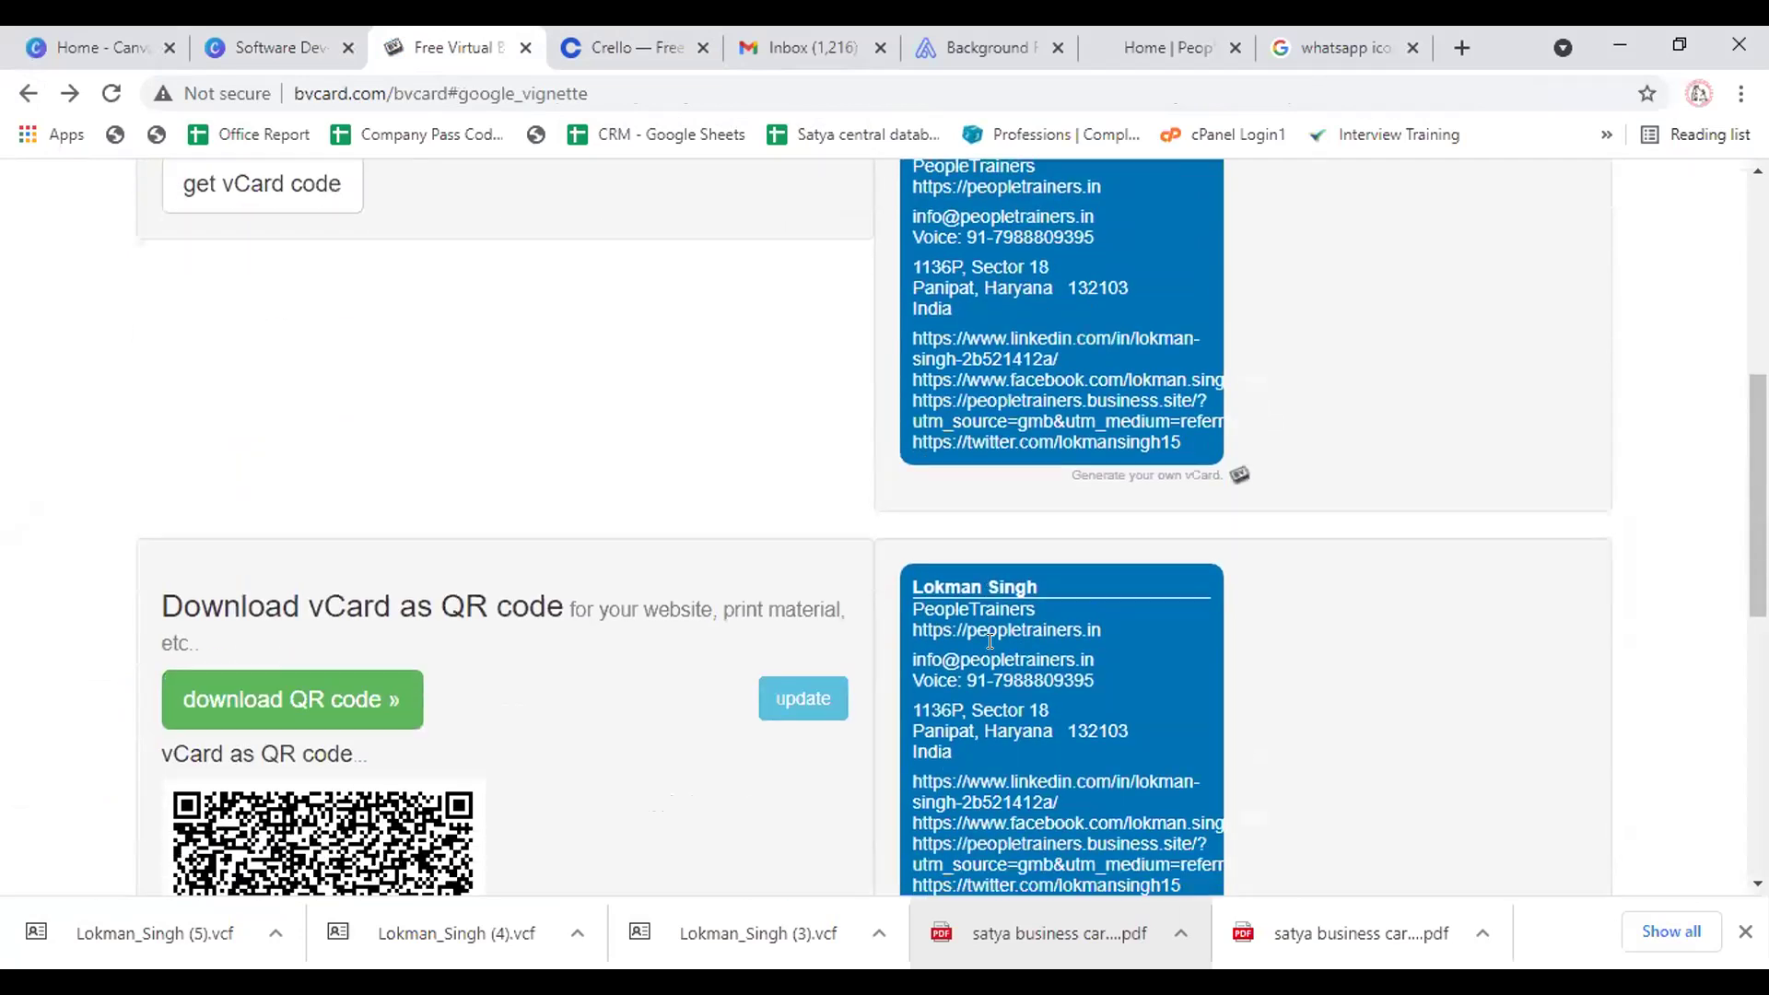
scroll(259, 518, down, 1)
click(260, 390)
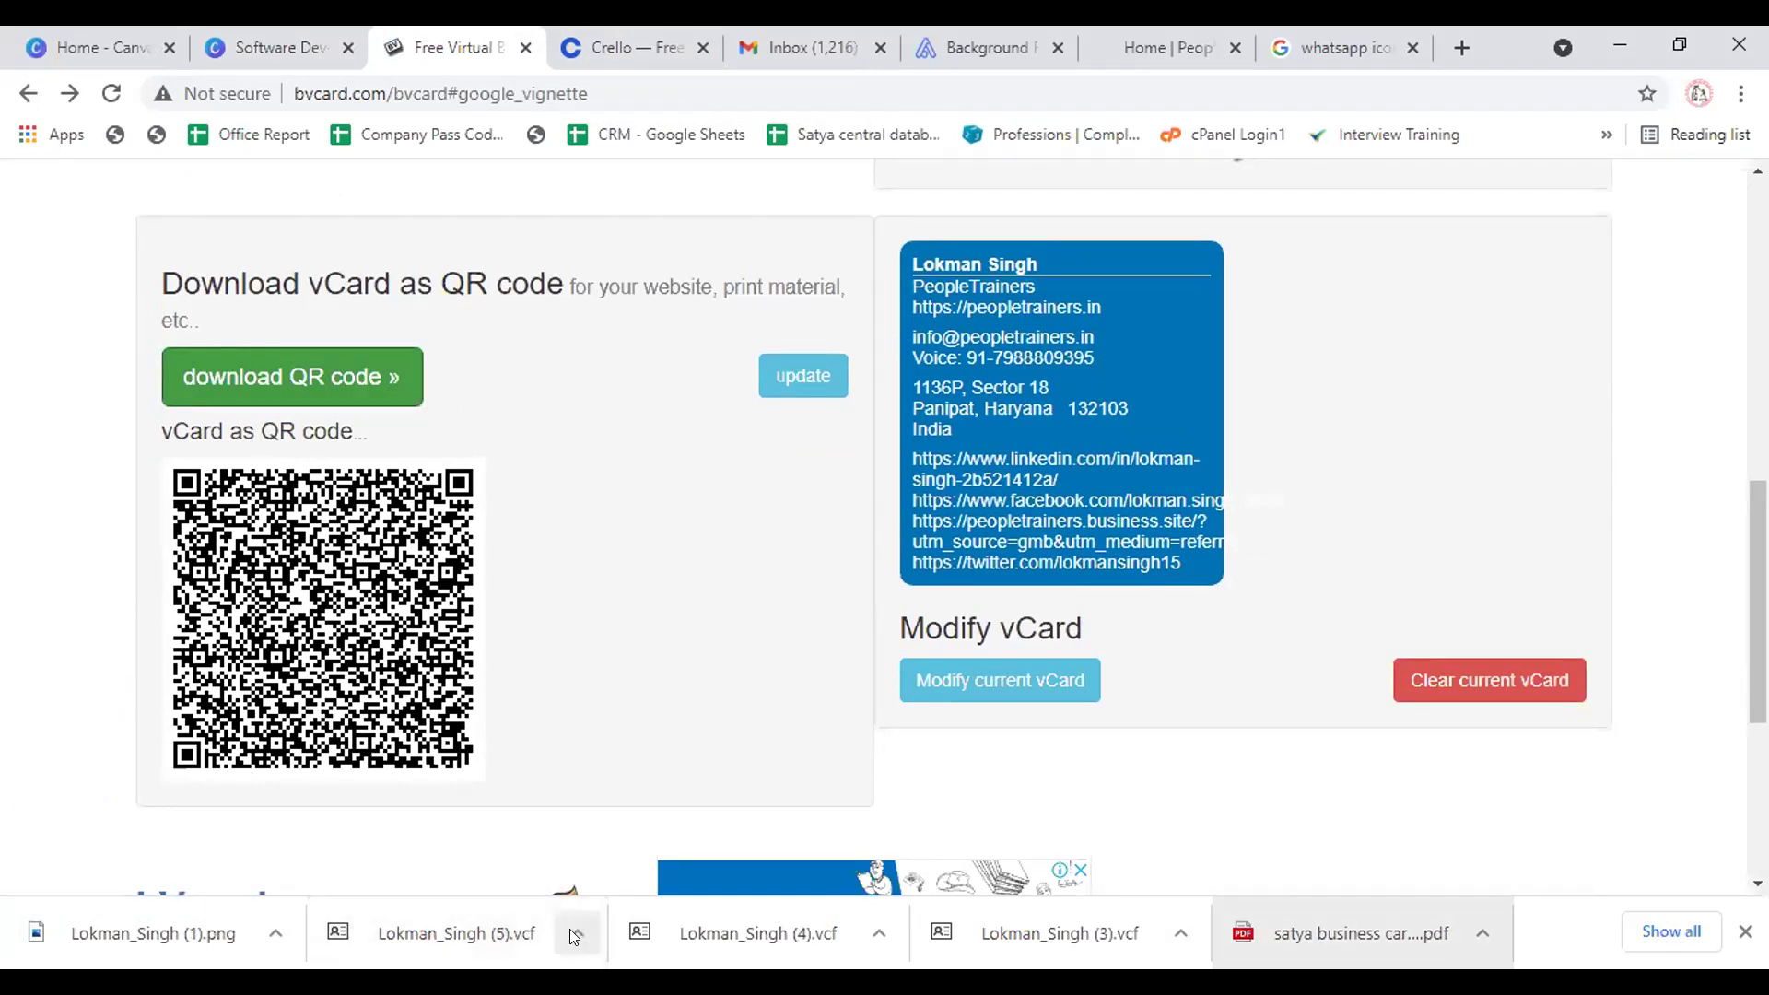
Open the most recently downloaded vCard (.vcf) file from the browser's downloads
scroll(861, 703, up, 2)
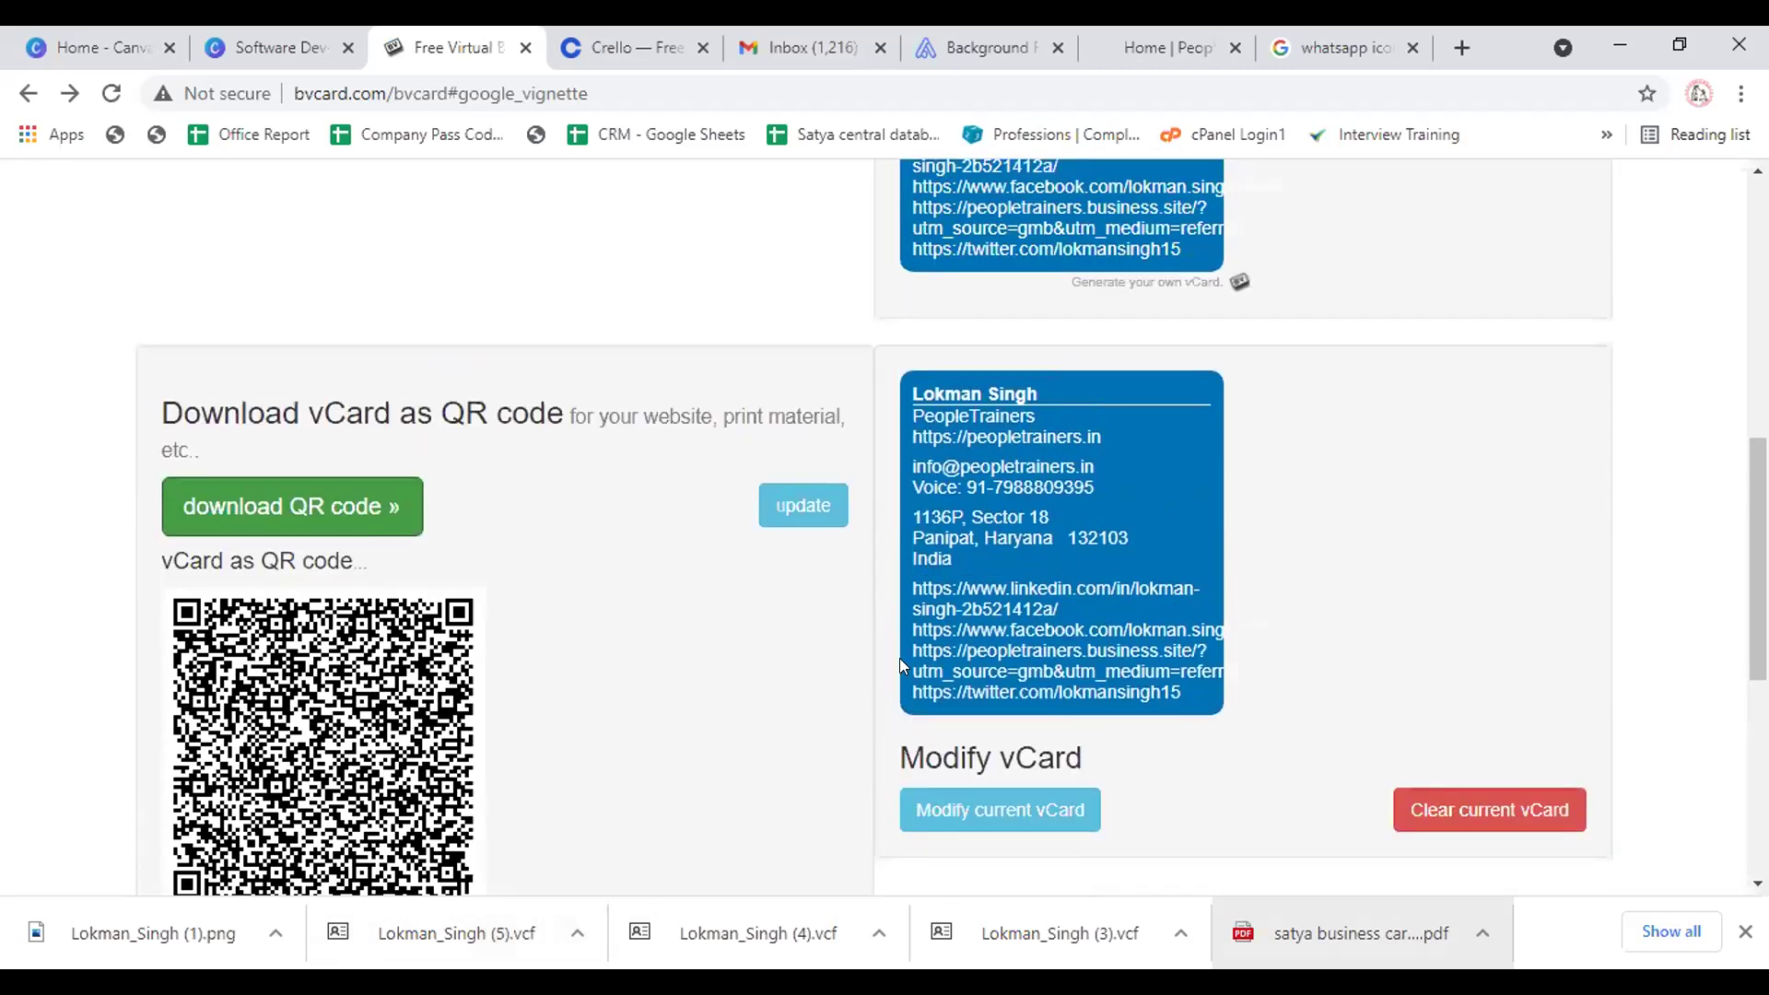
scroll(896, 660, down, 8)
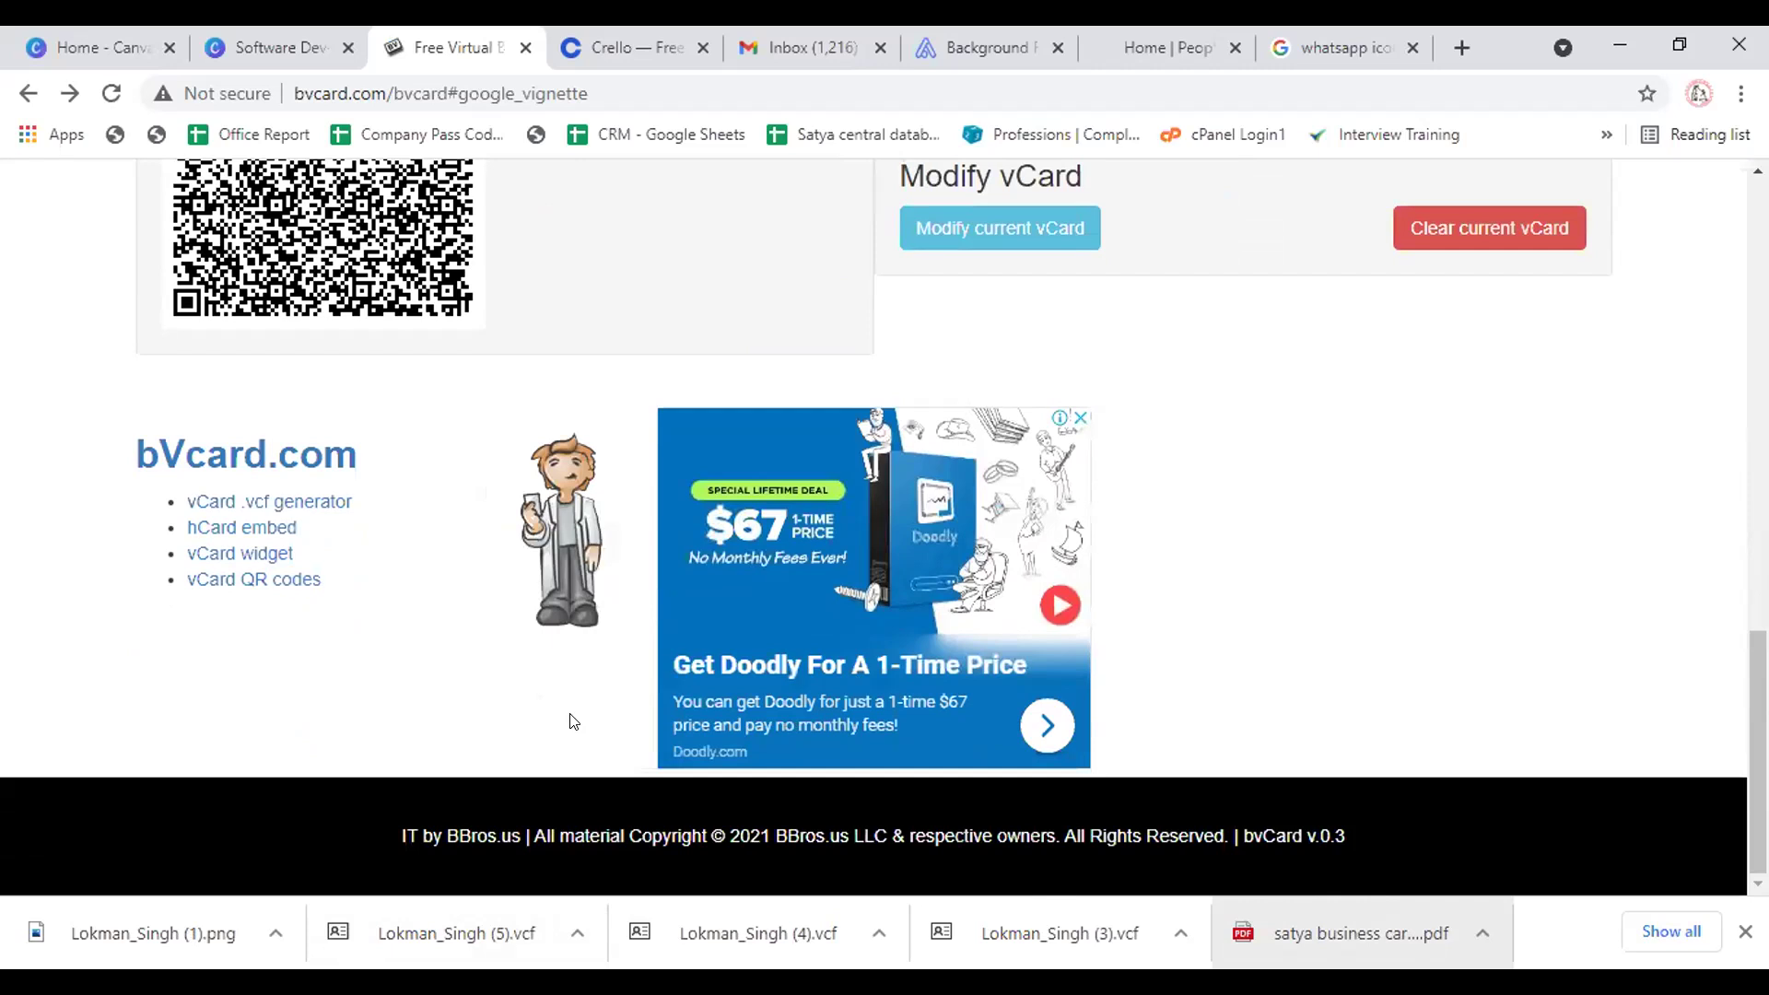
click(572, 931)
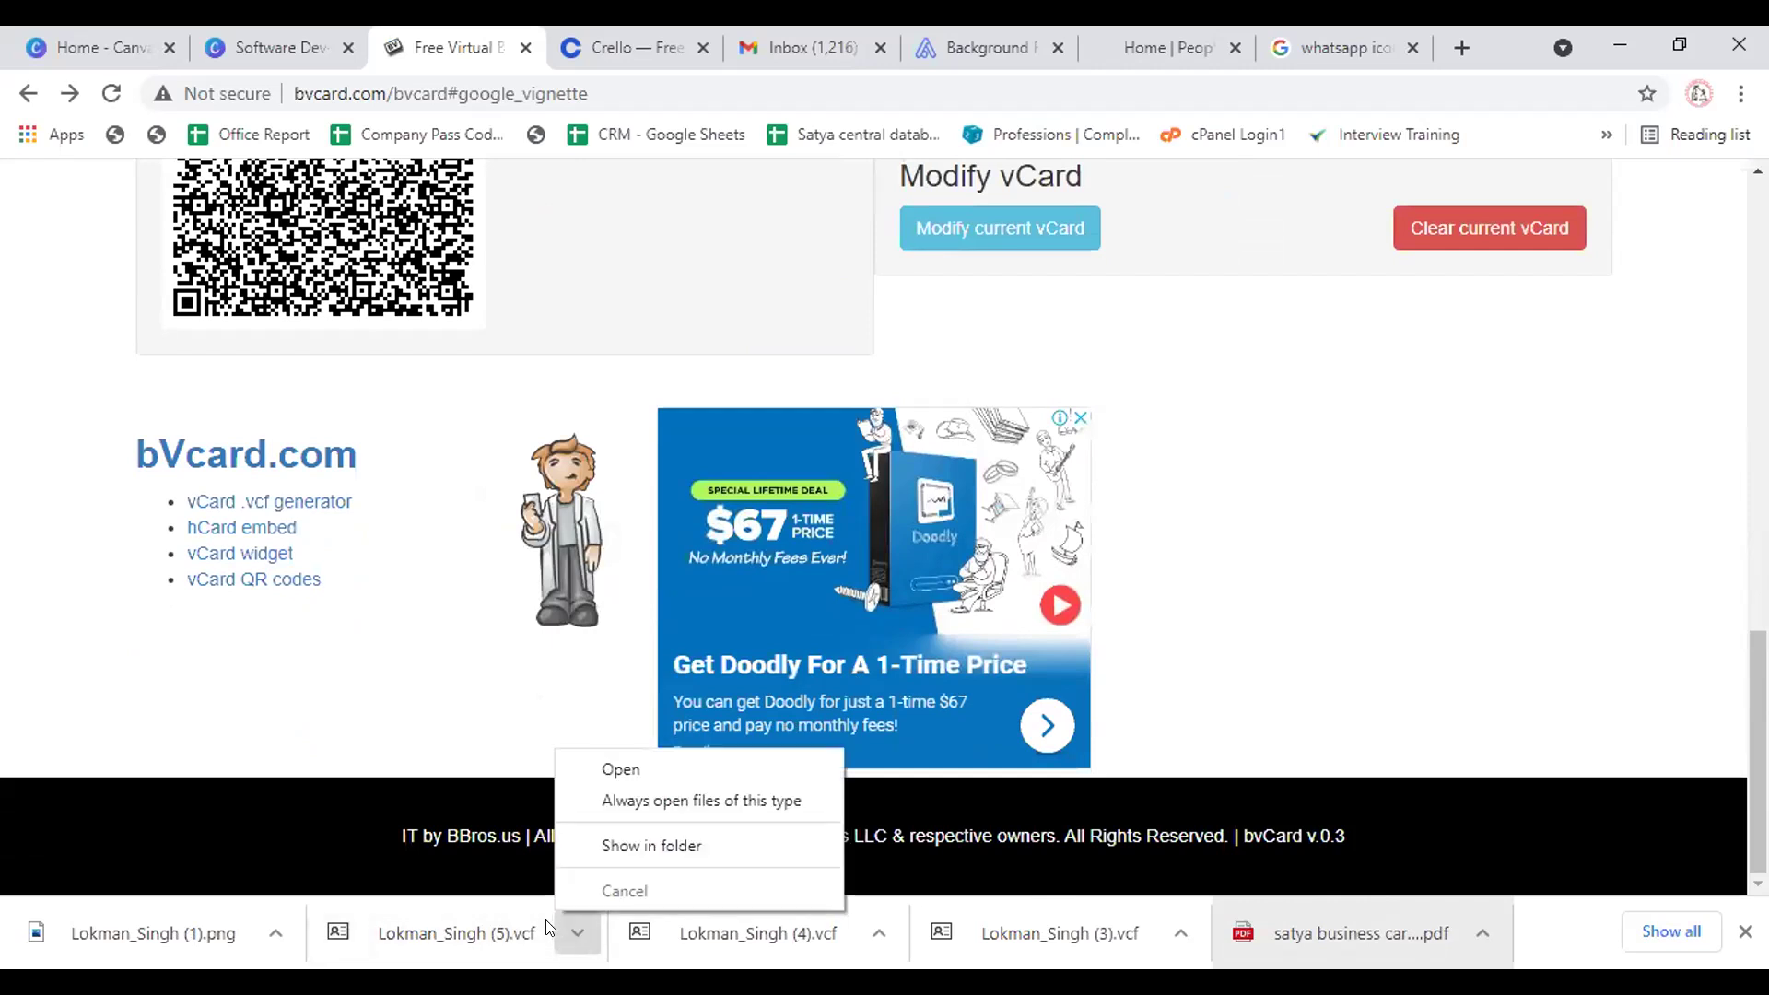
click(567, 765)
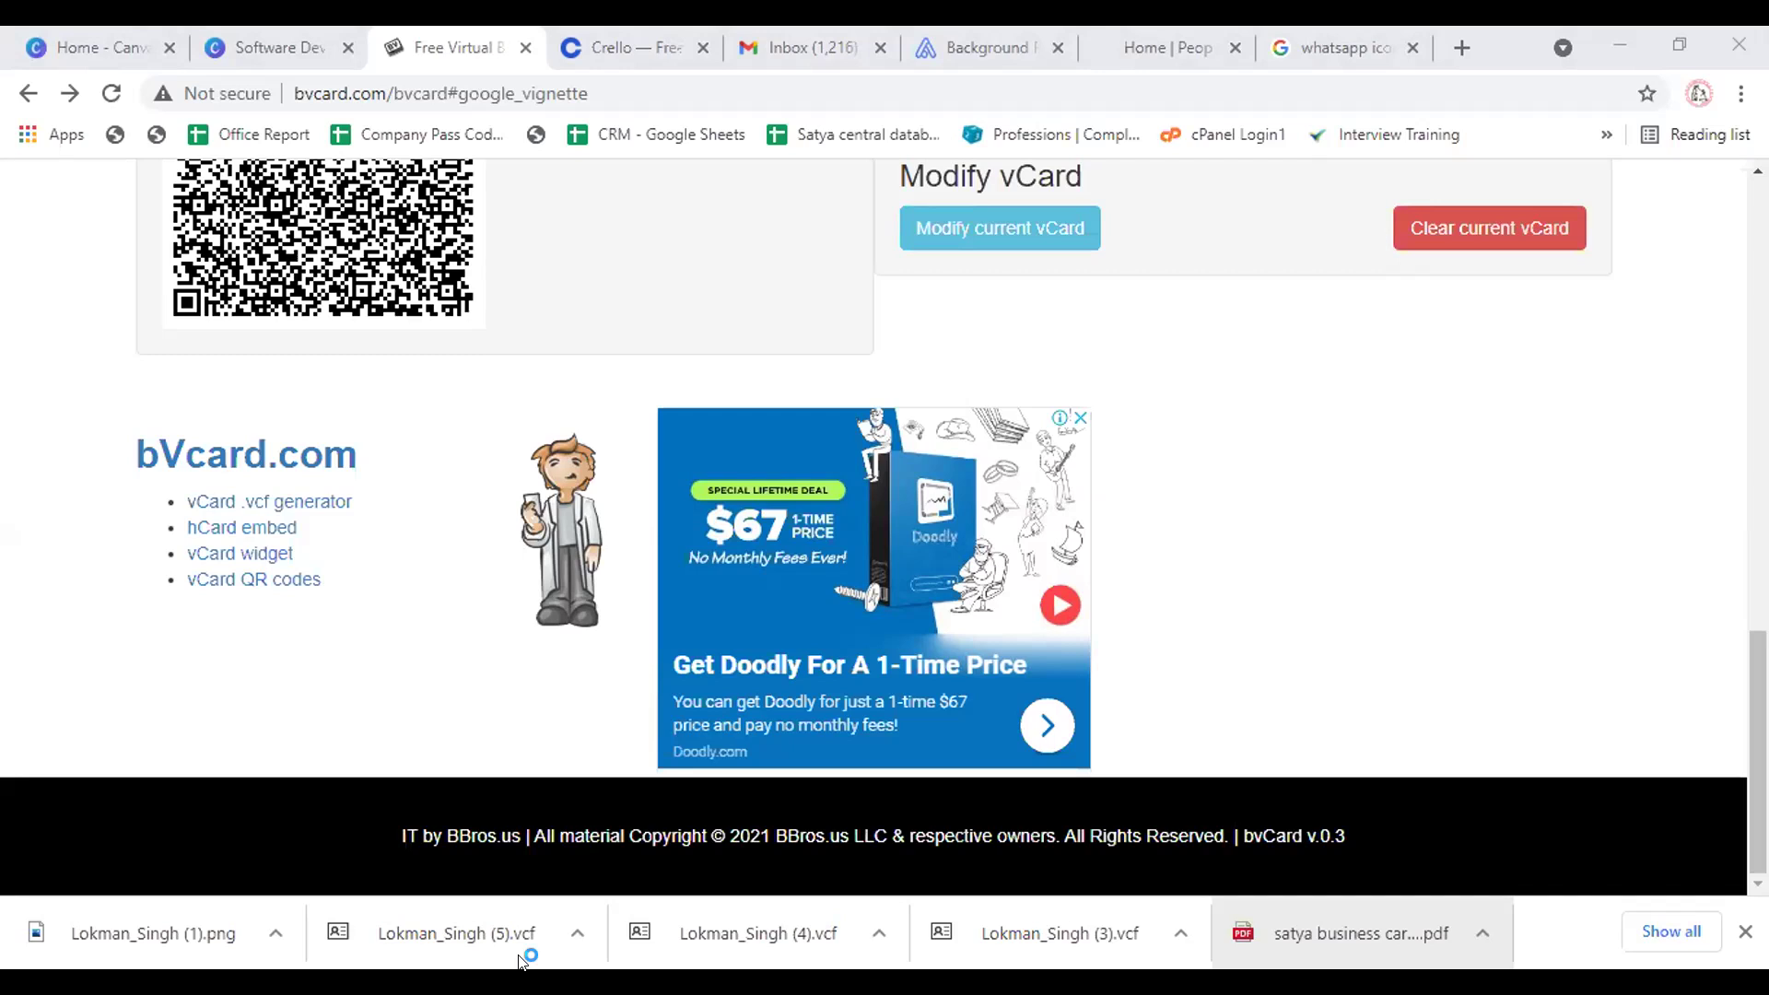
Return from the created vCard page to the filled-out form and its social profiles section
click(575, 933)
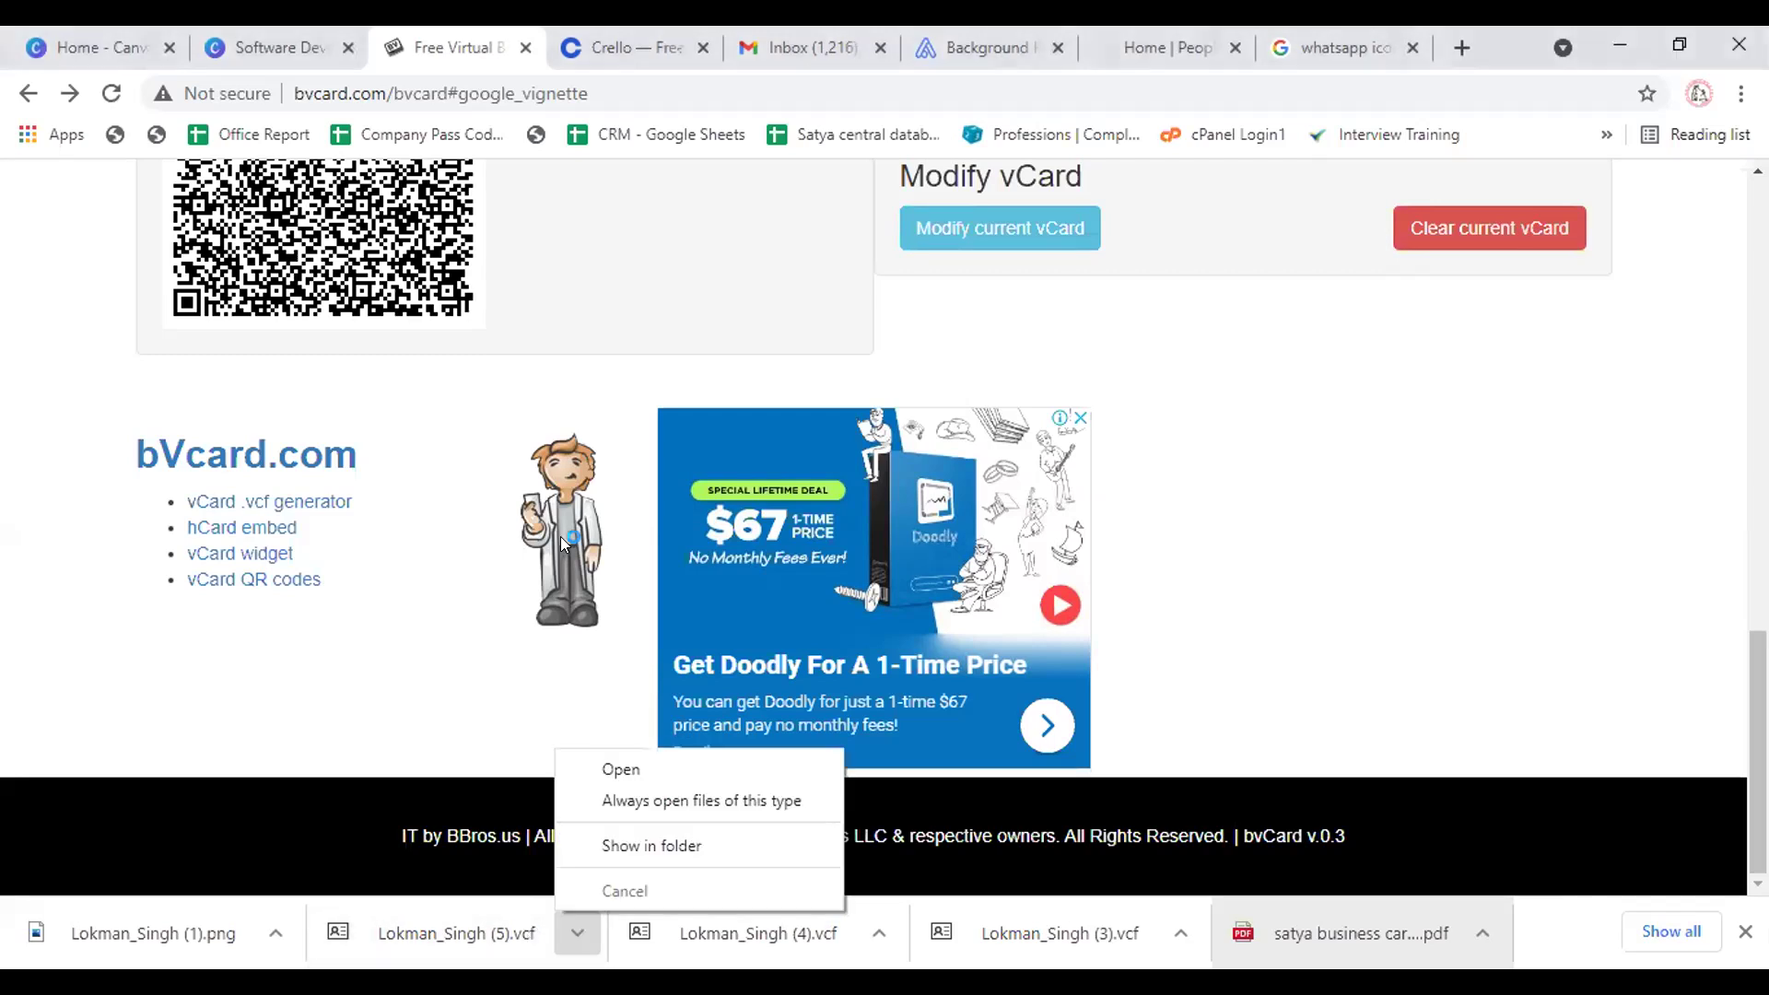
scroll(560, 536, up, 15)
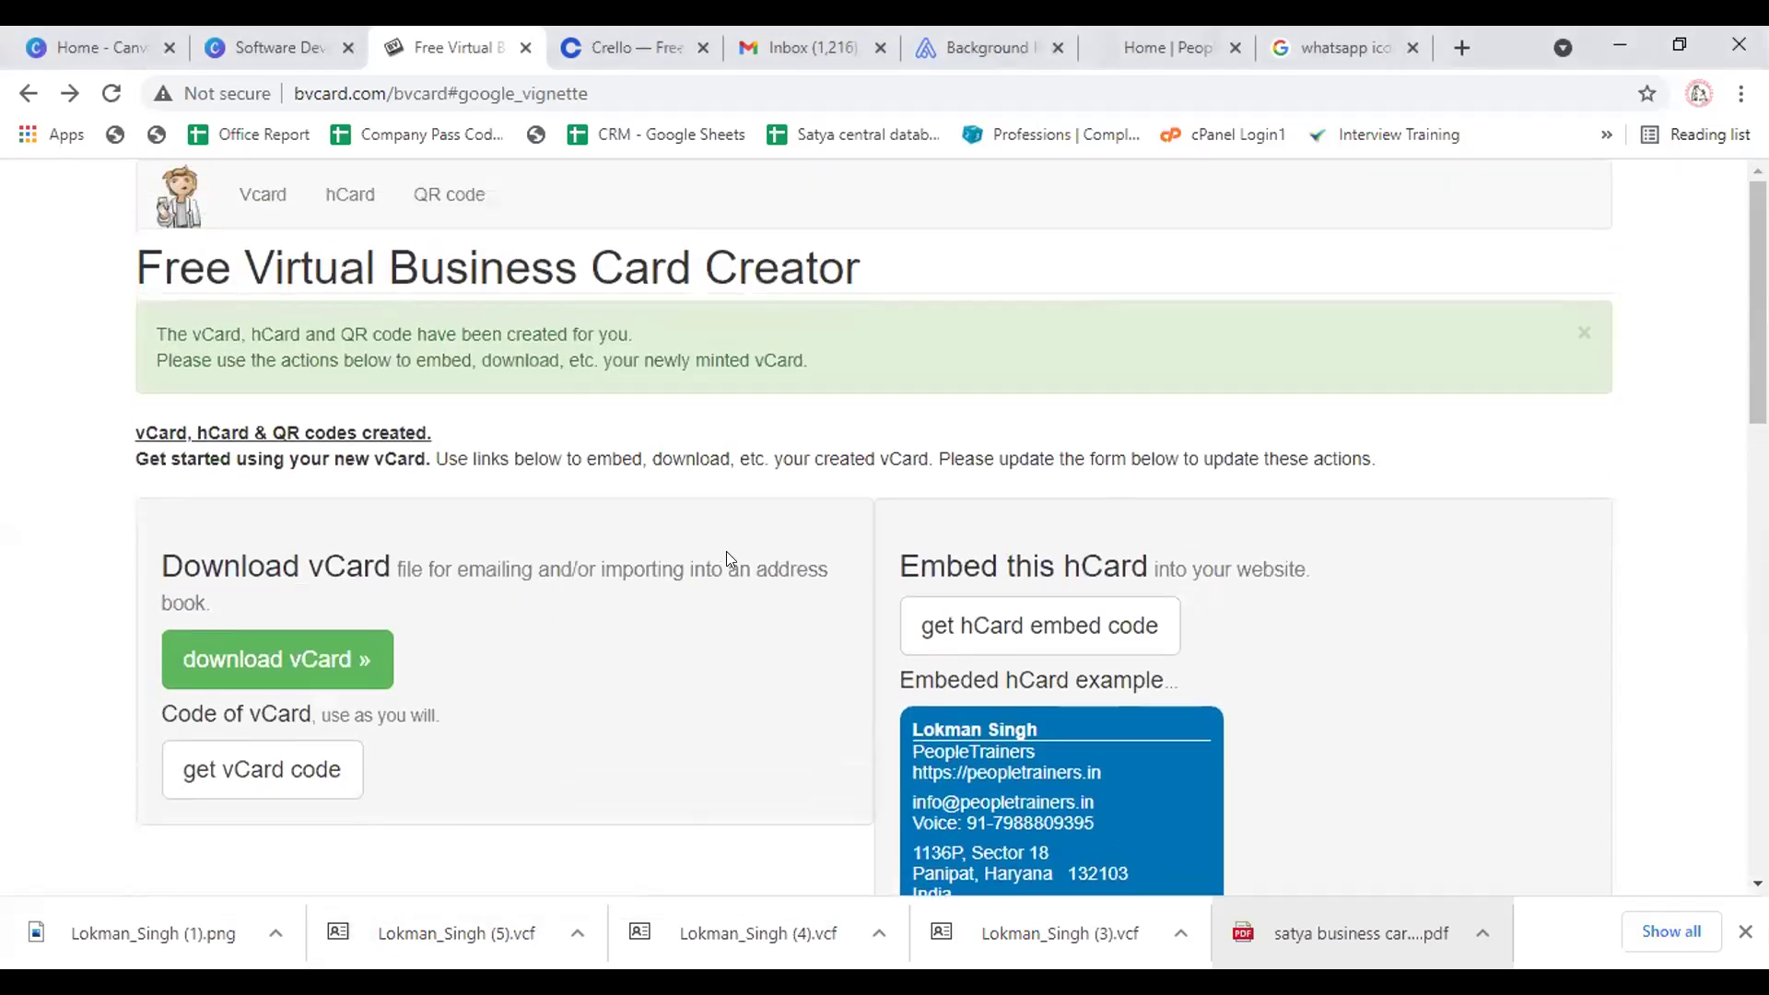
click(28, 94)
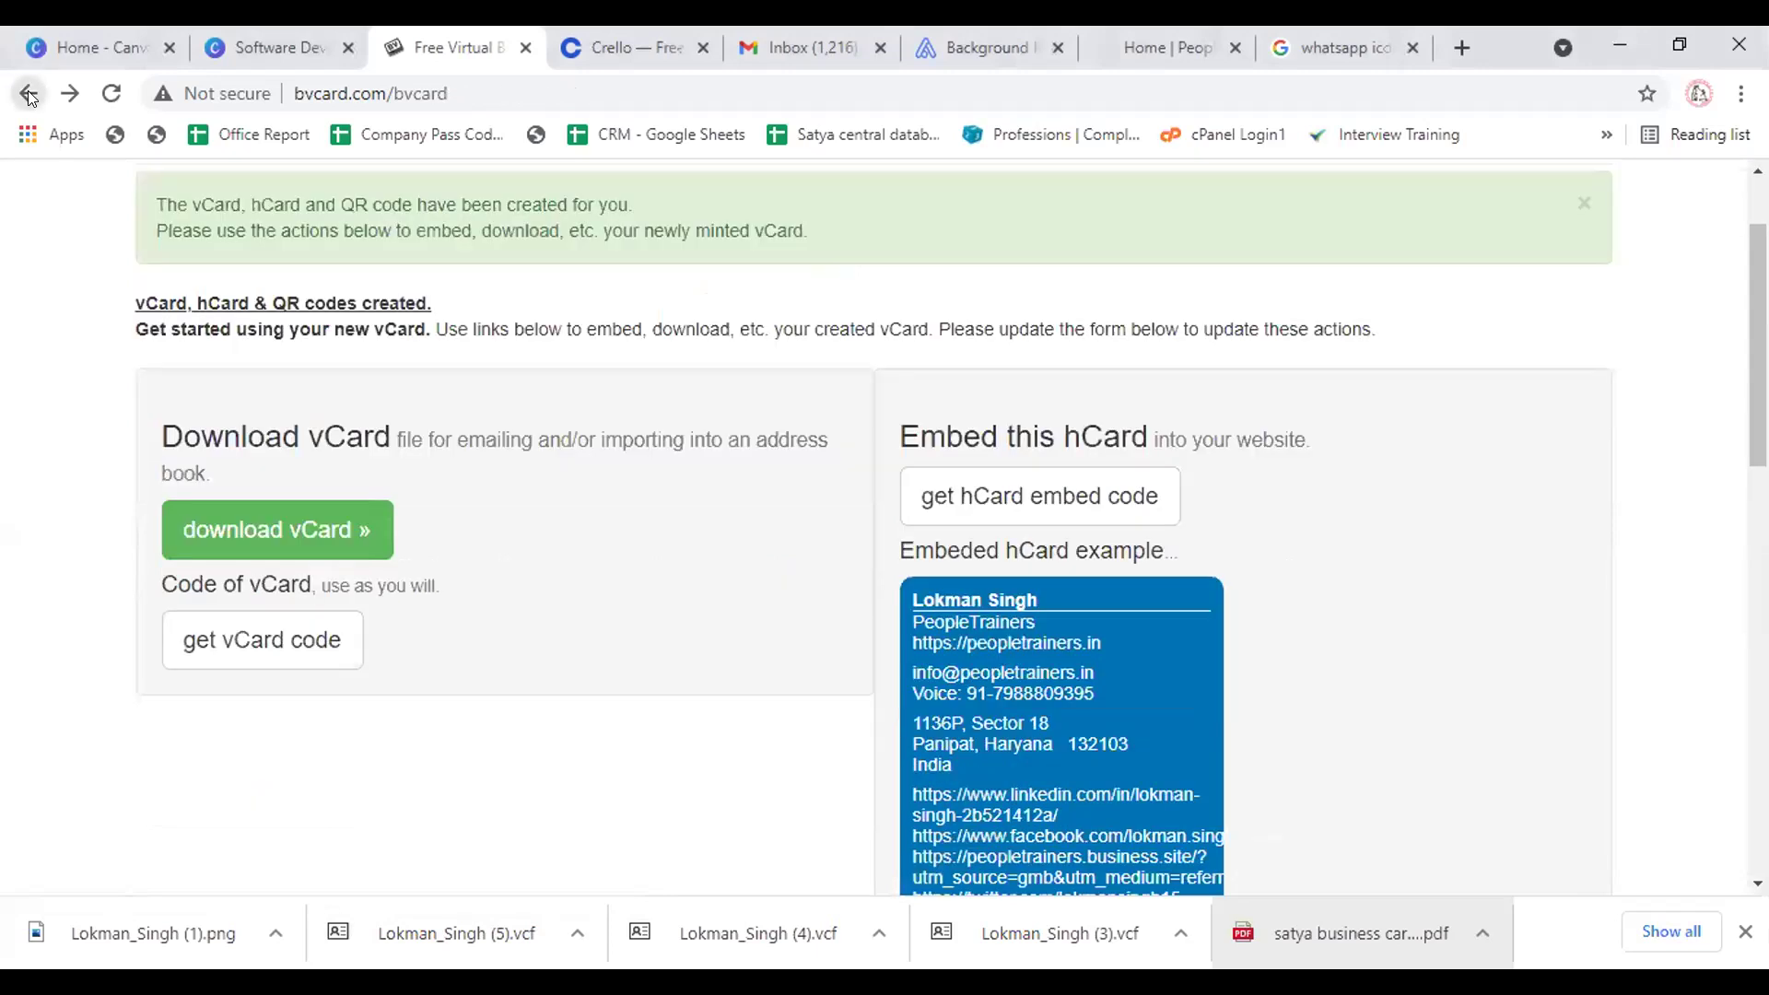
click(30, 101)
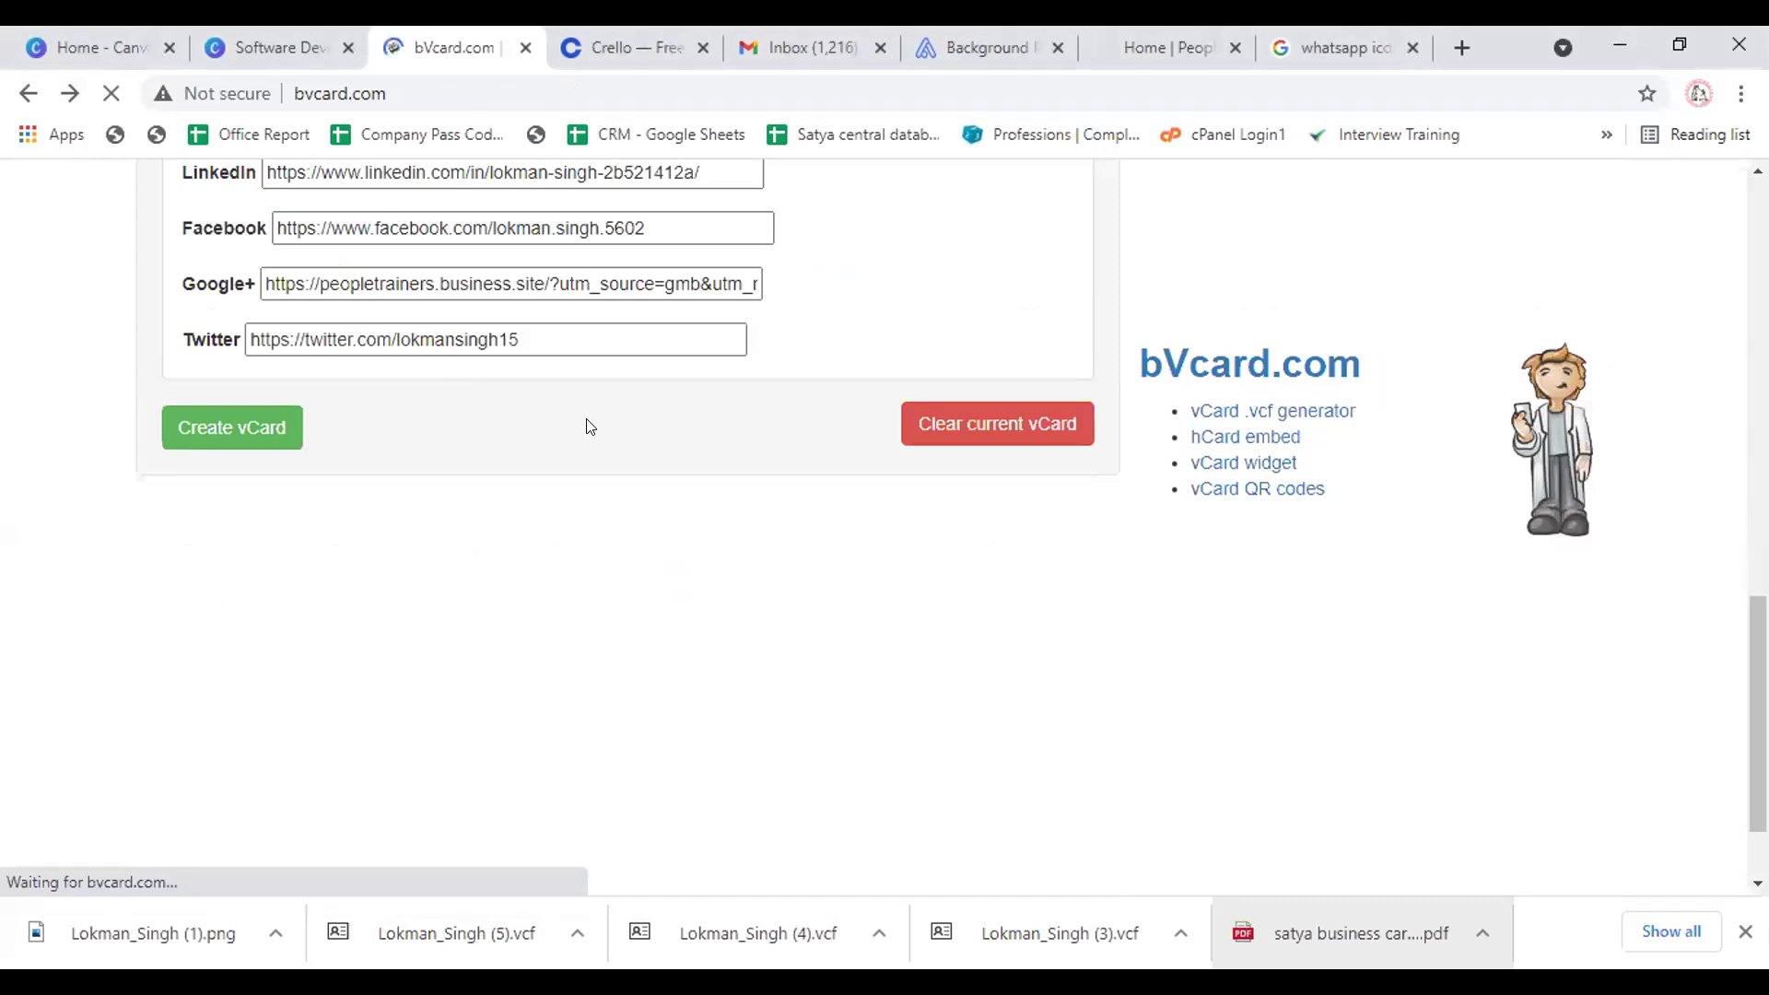
scroll(590, 426, up, 4)
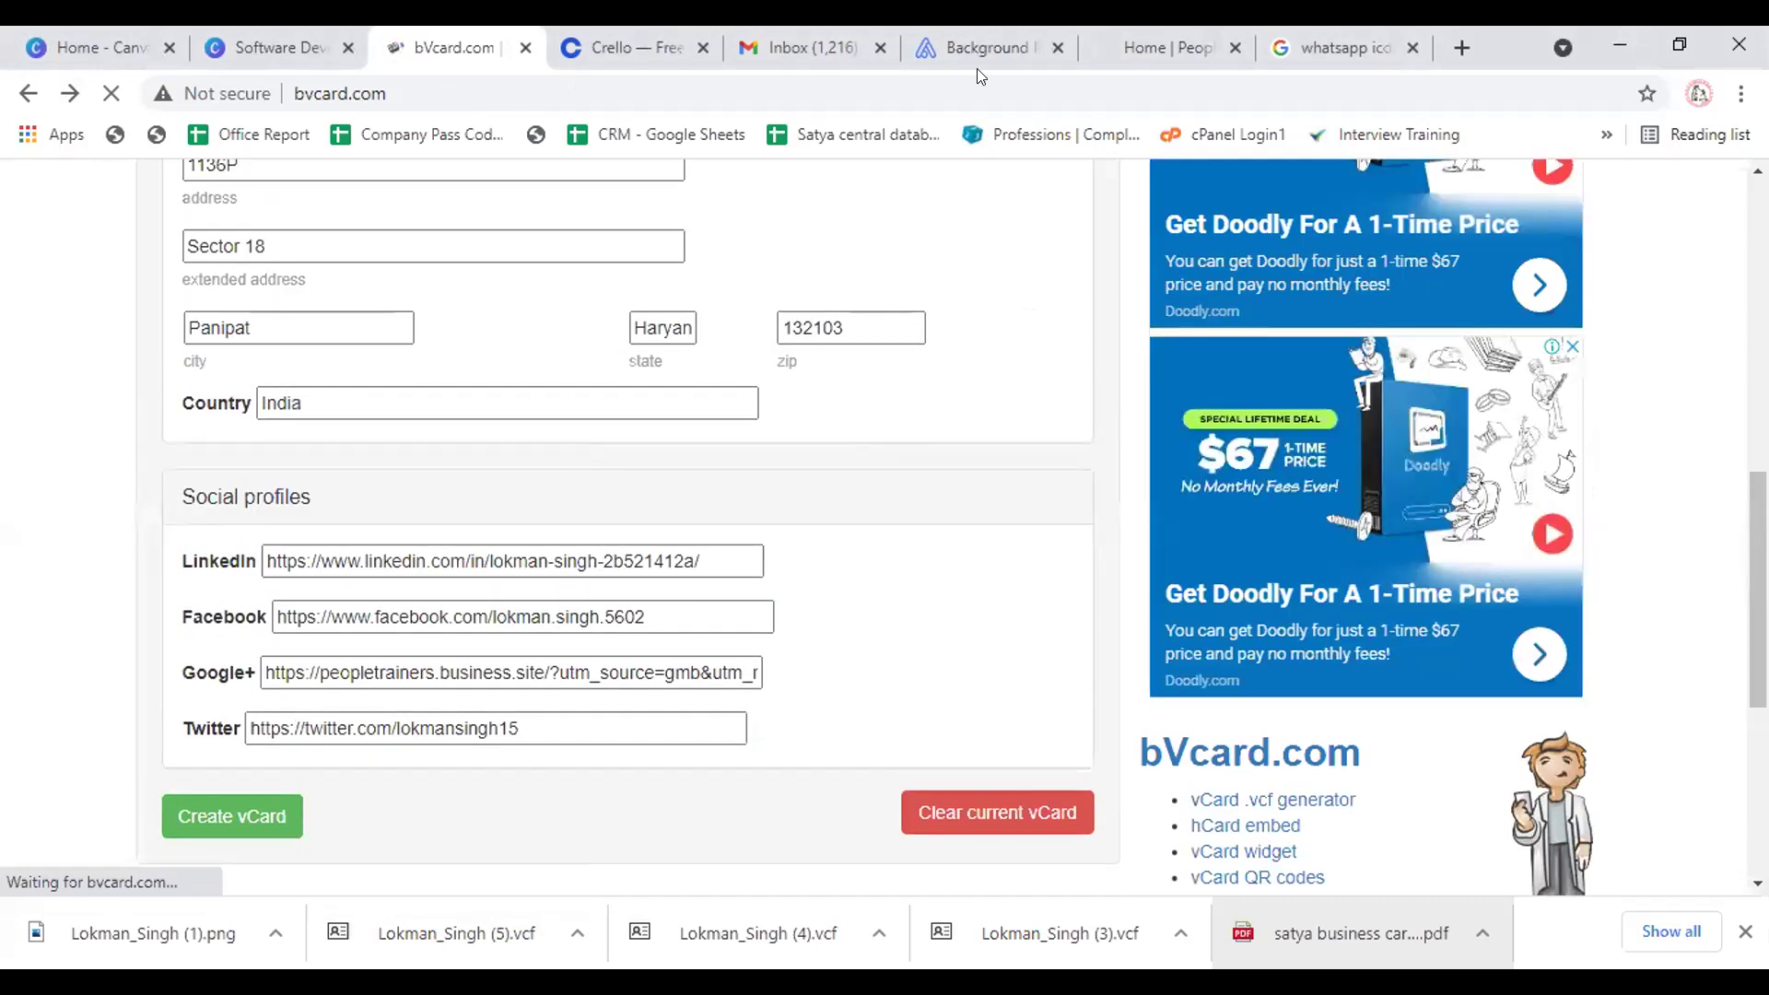
Search for linkedin in a new browser tab, open LinkedIn and go to the own profile page
click(1460, 48)
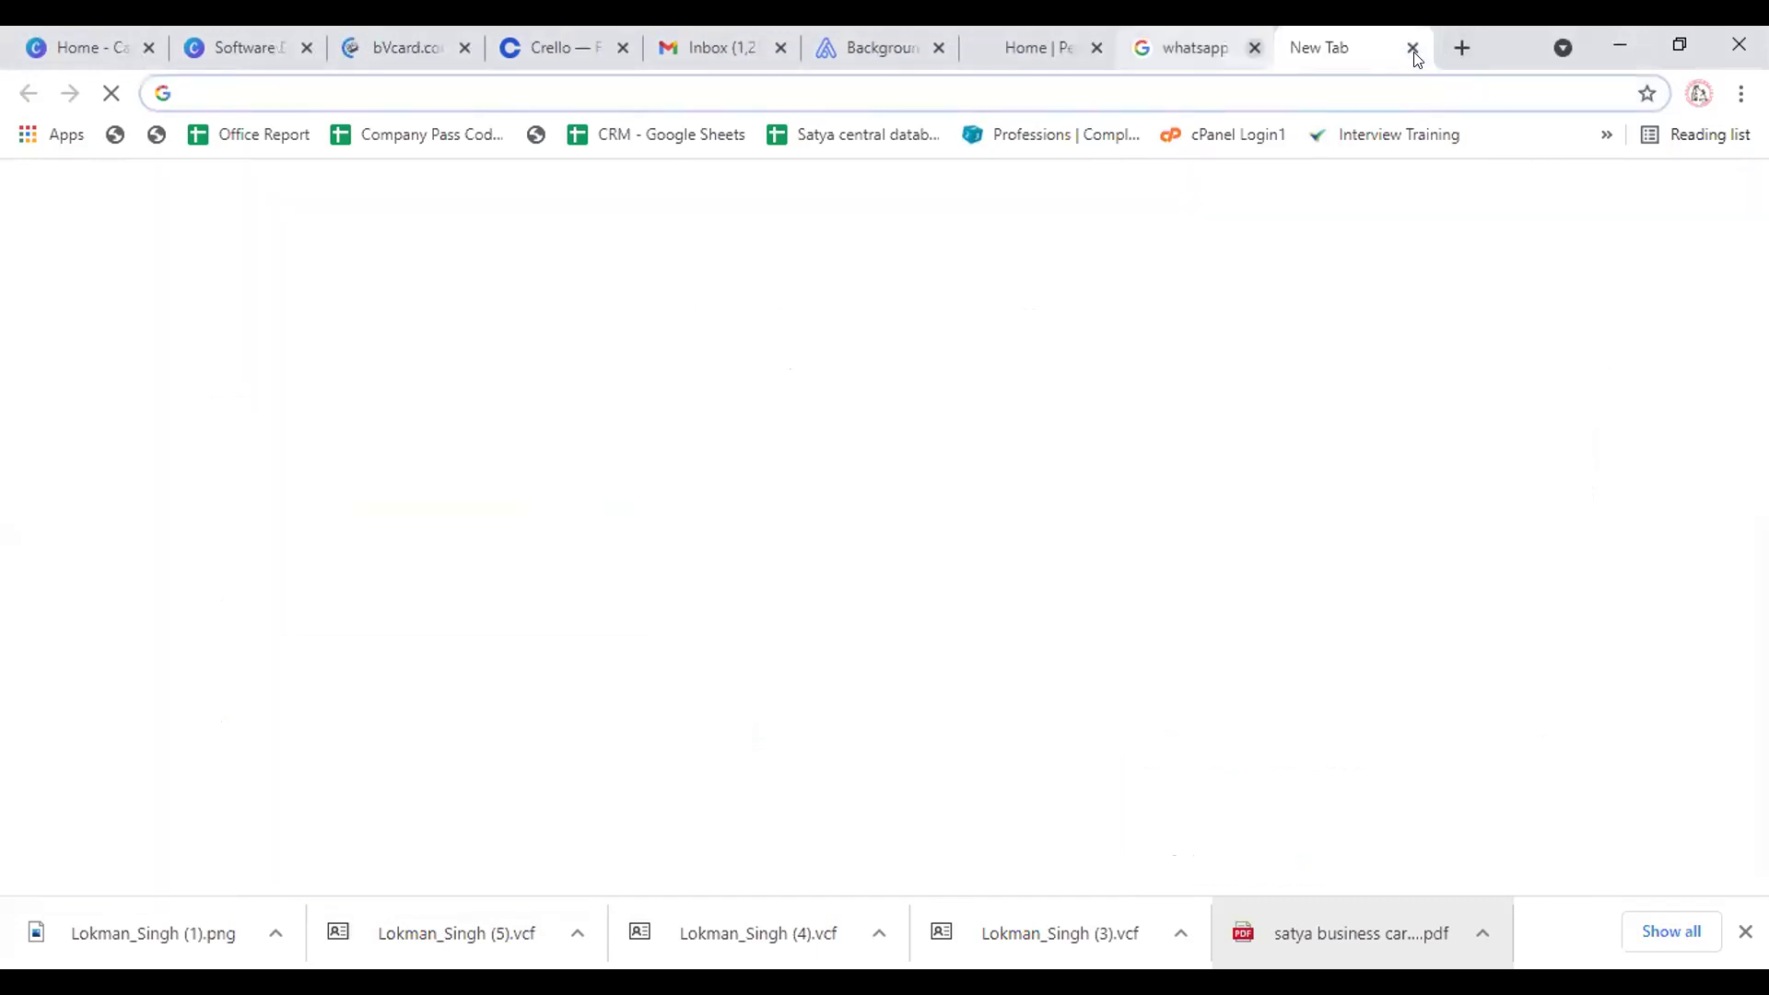
text(linkde)
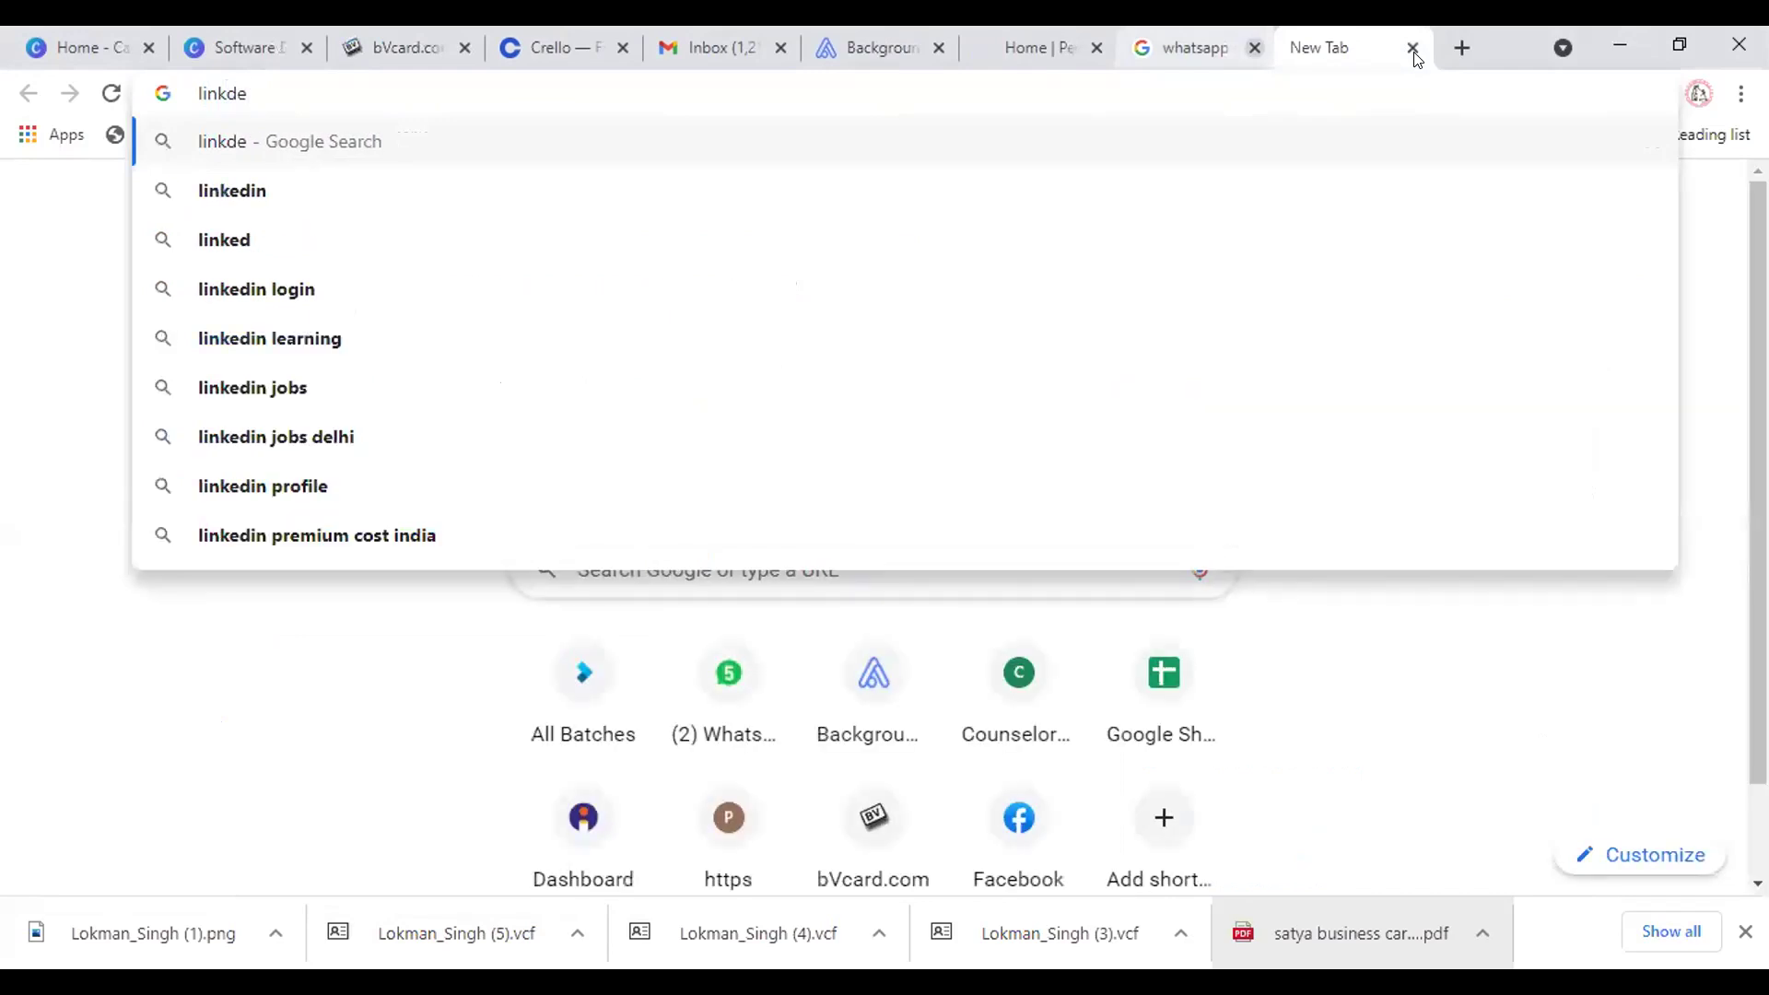
key(BackSpace)
key(BackSpace)
text(edin)
key(Return)
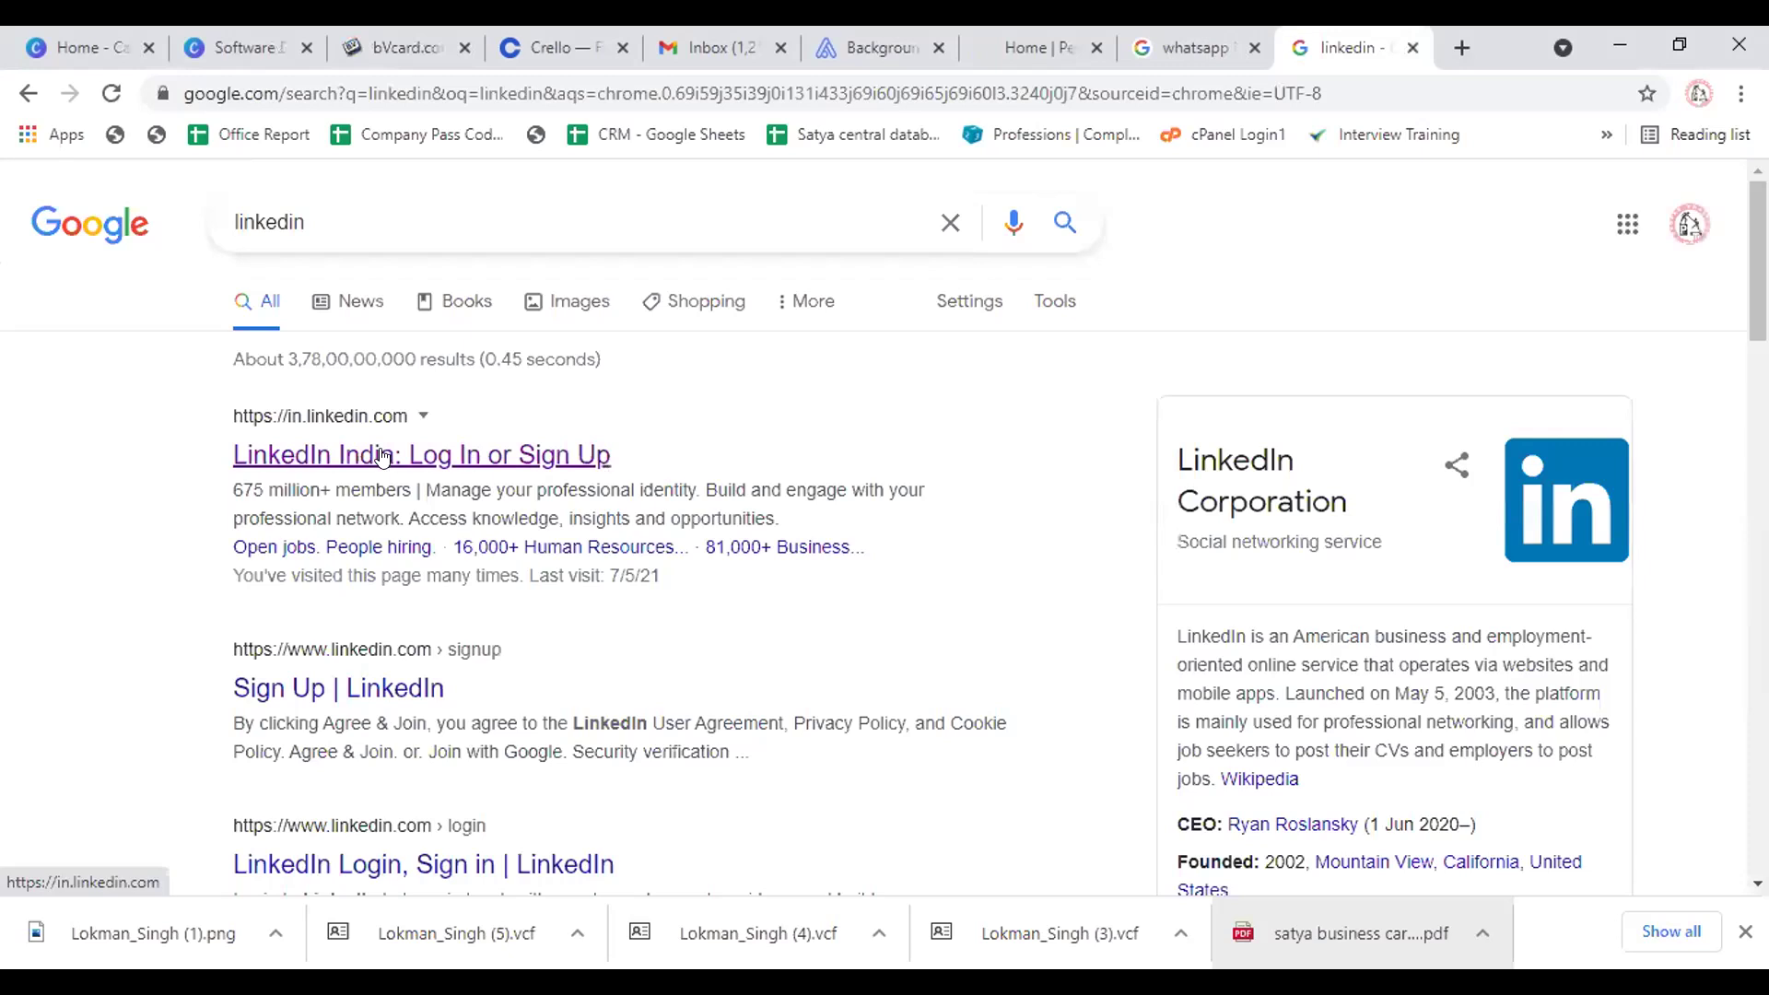
click(383, 456)
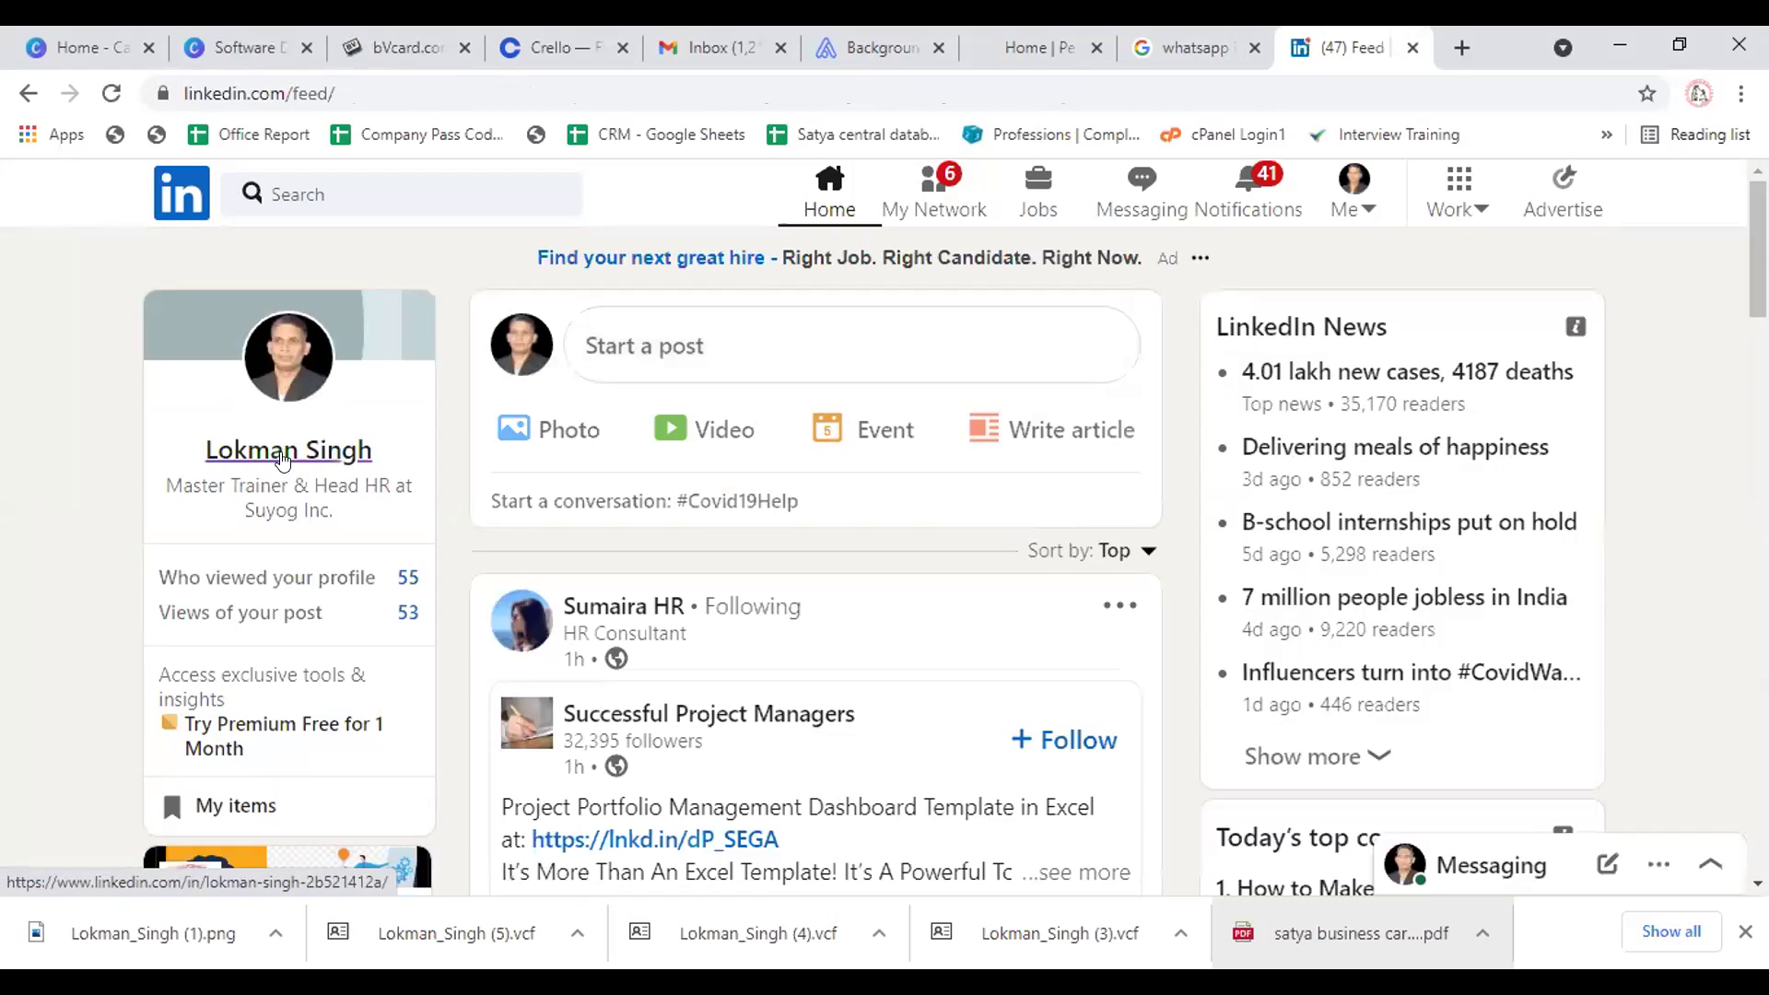
click(280, 452)
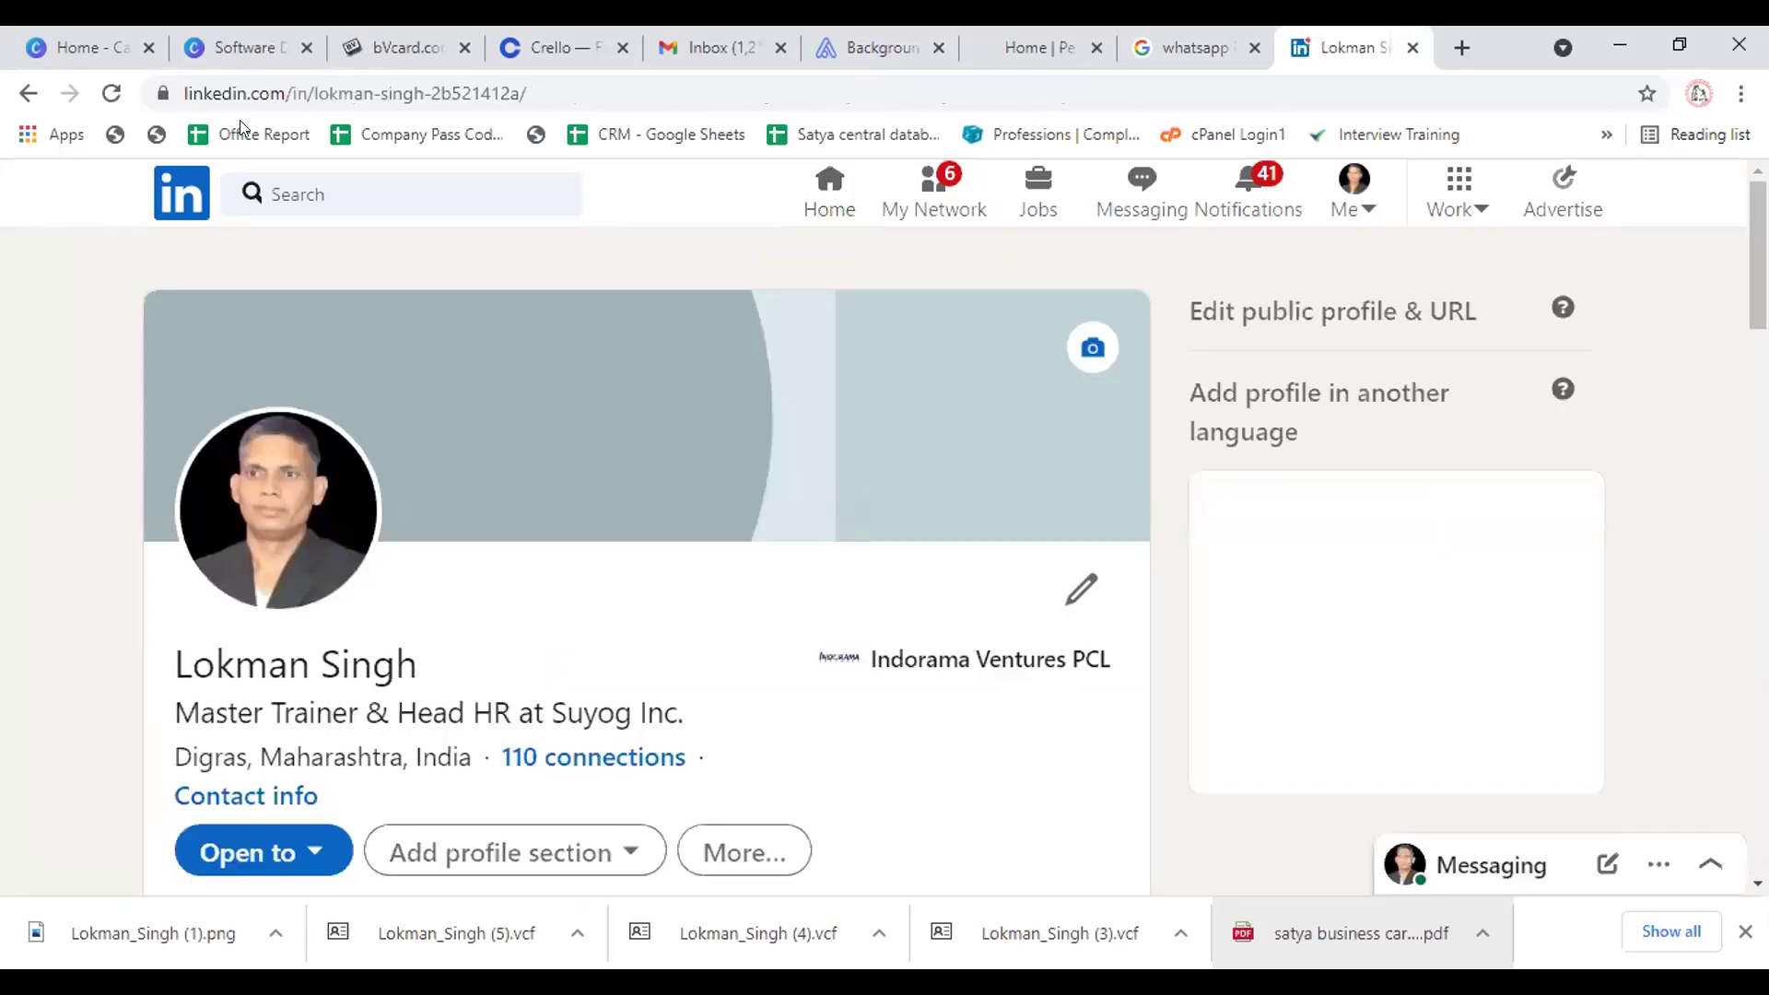
Copy the full web address of the LinkedIn profile page
click(238, 81)
click(238, 80)
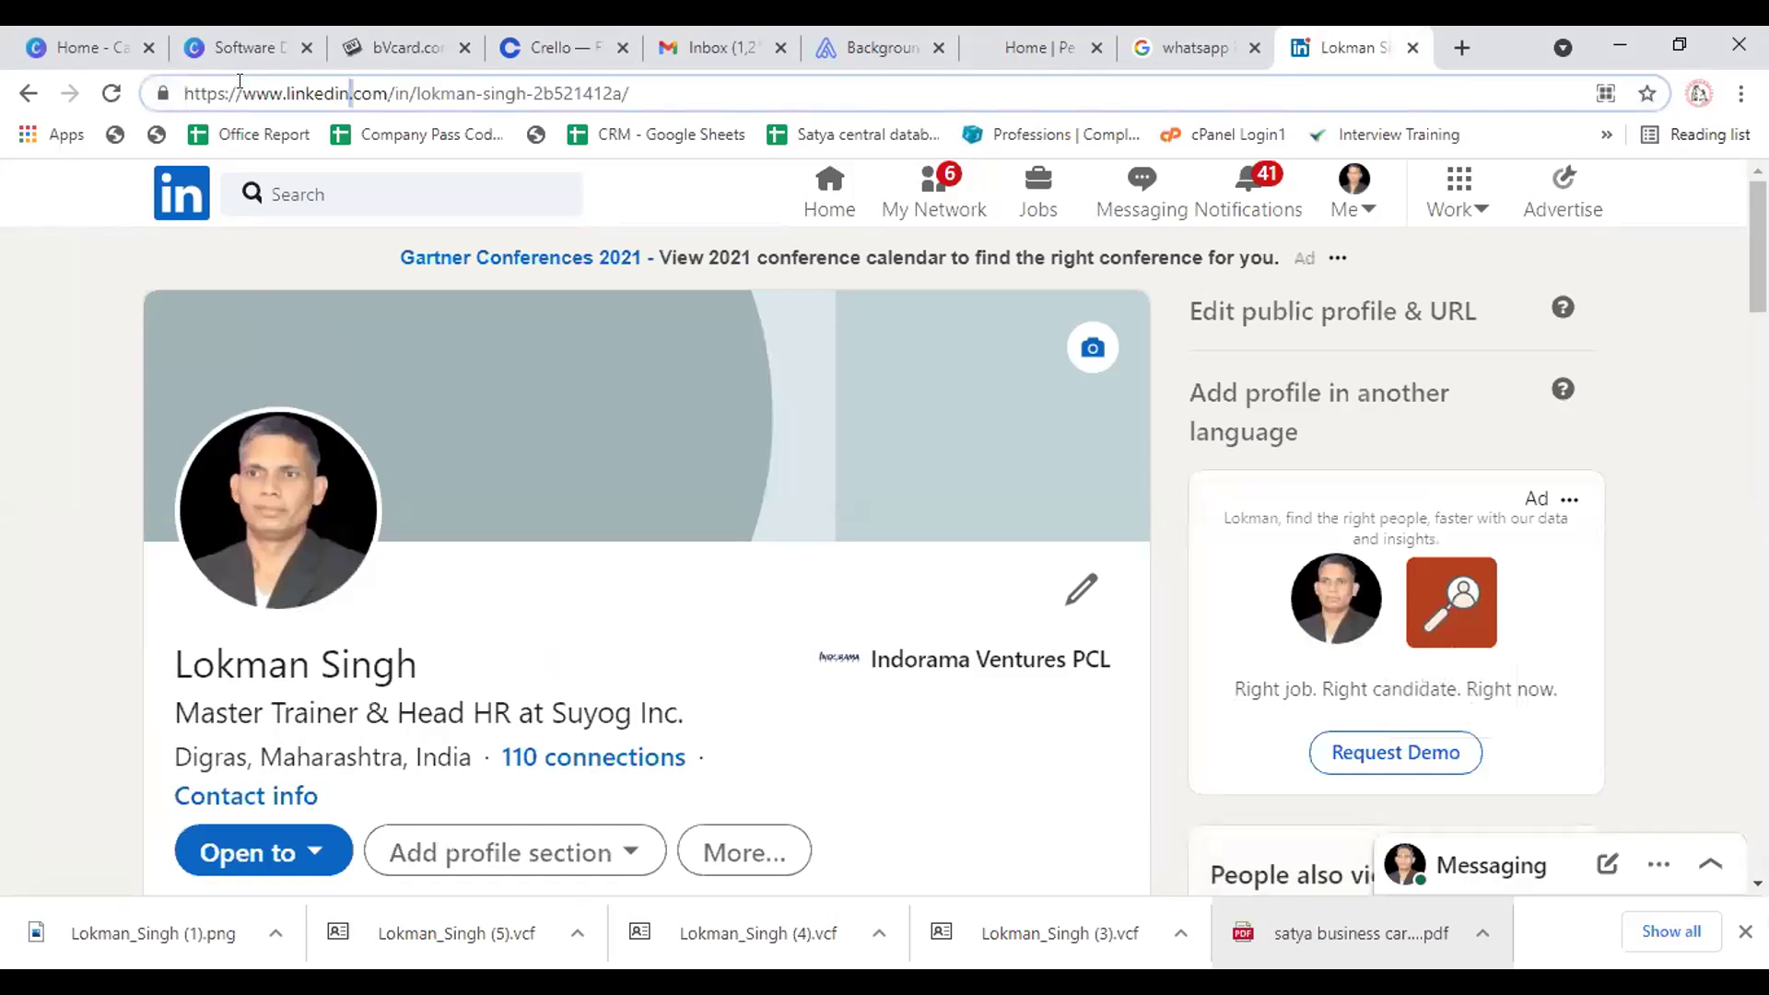
key(ctrl+a)
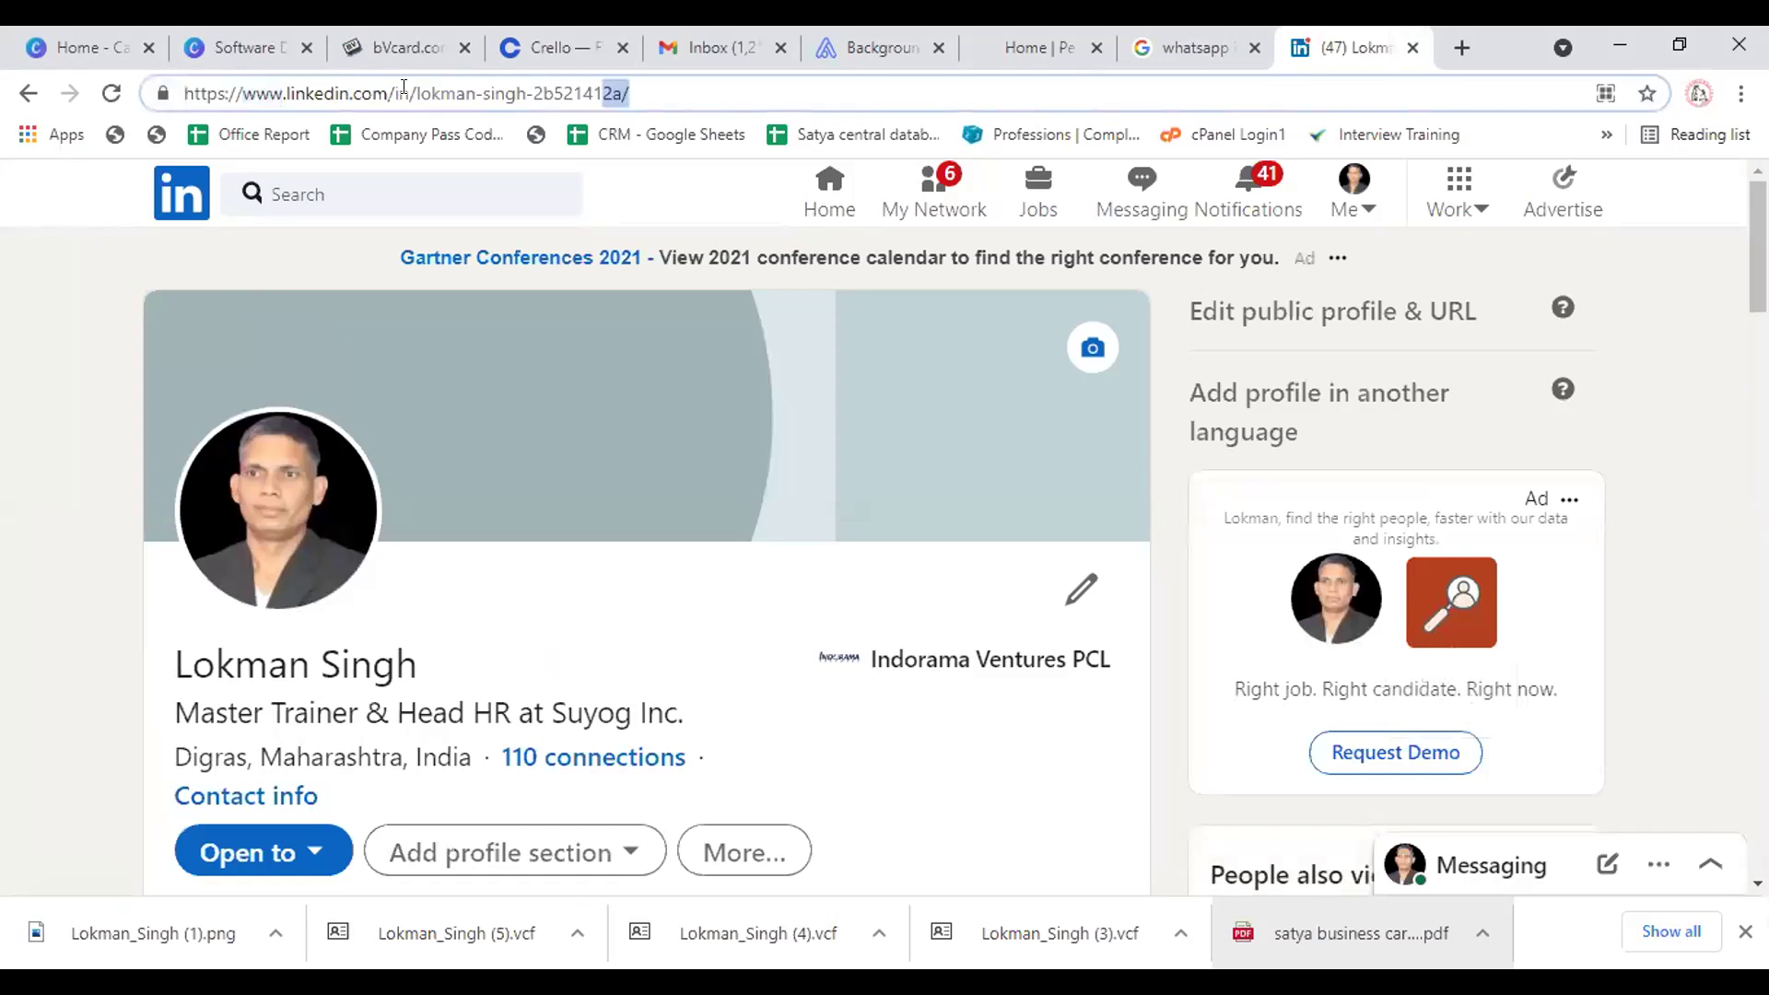
right_click(216, 93)
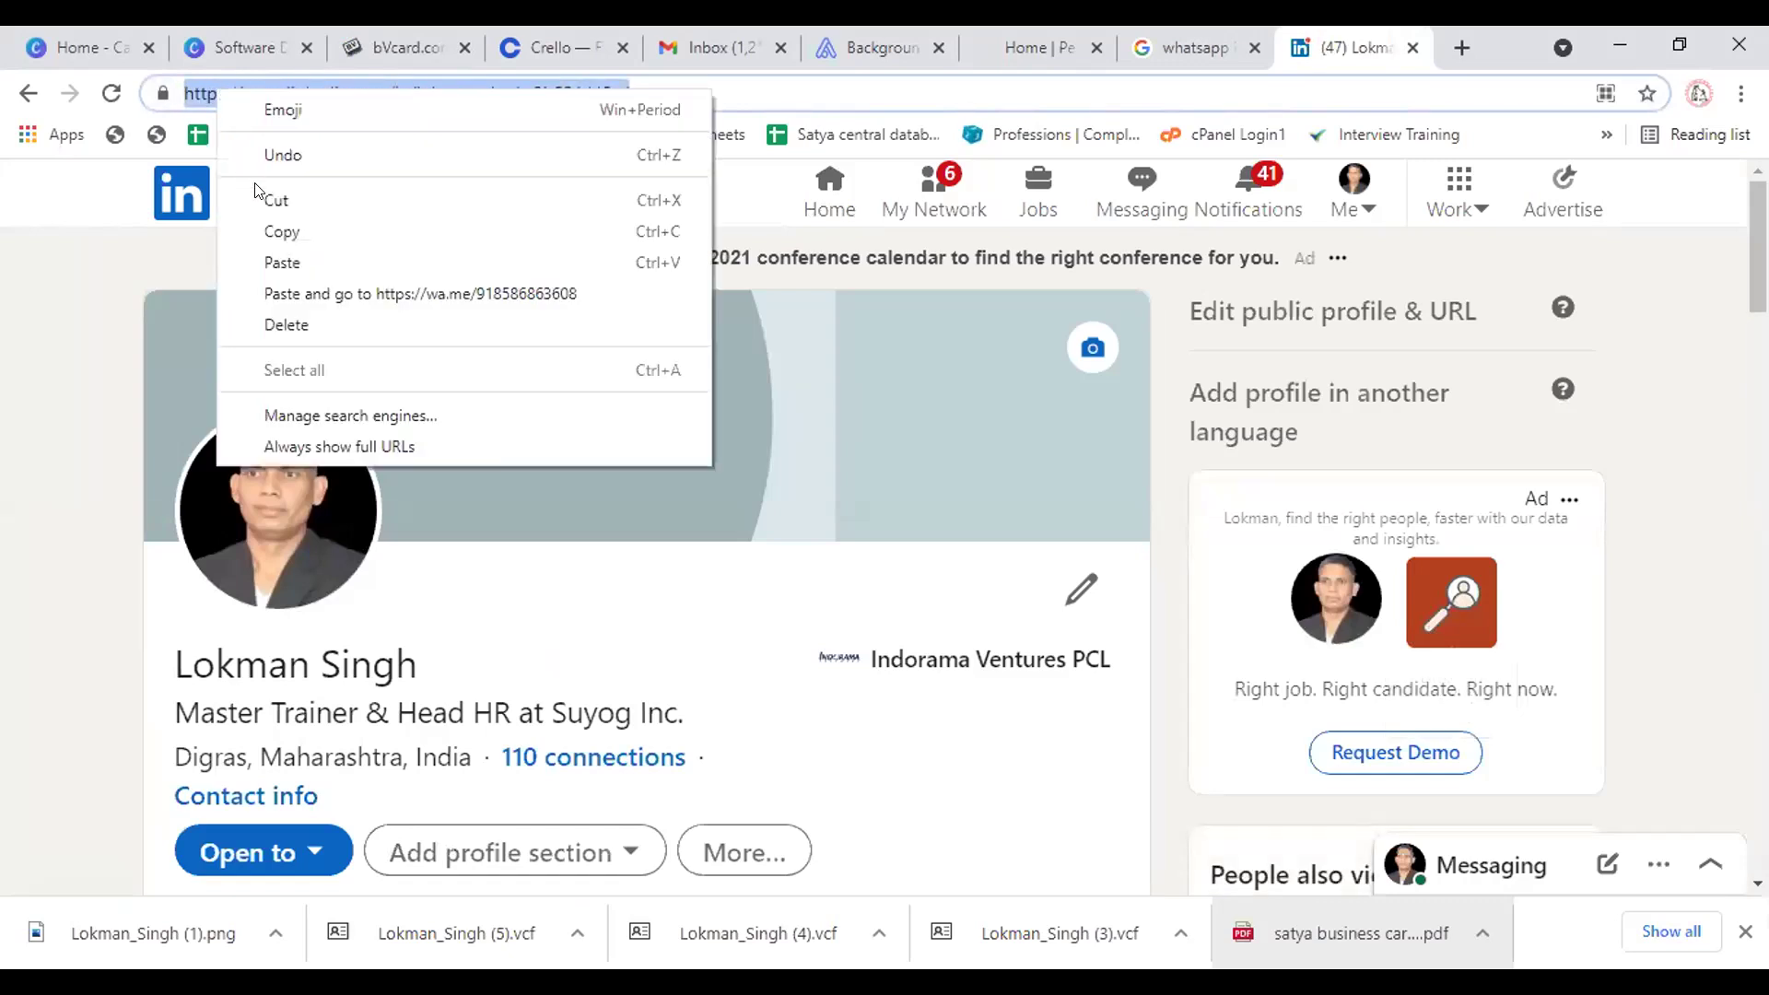
click(260, 221)
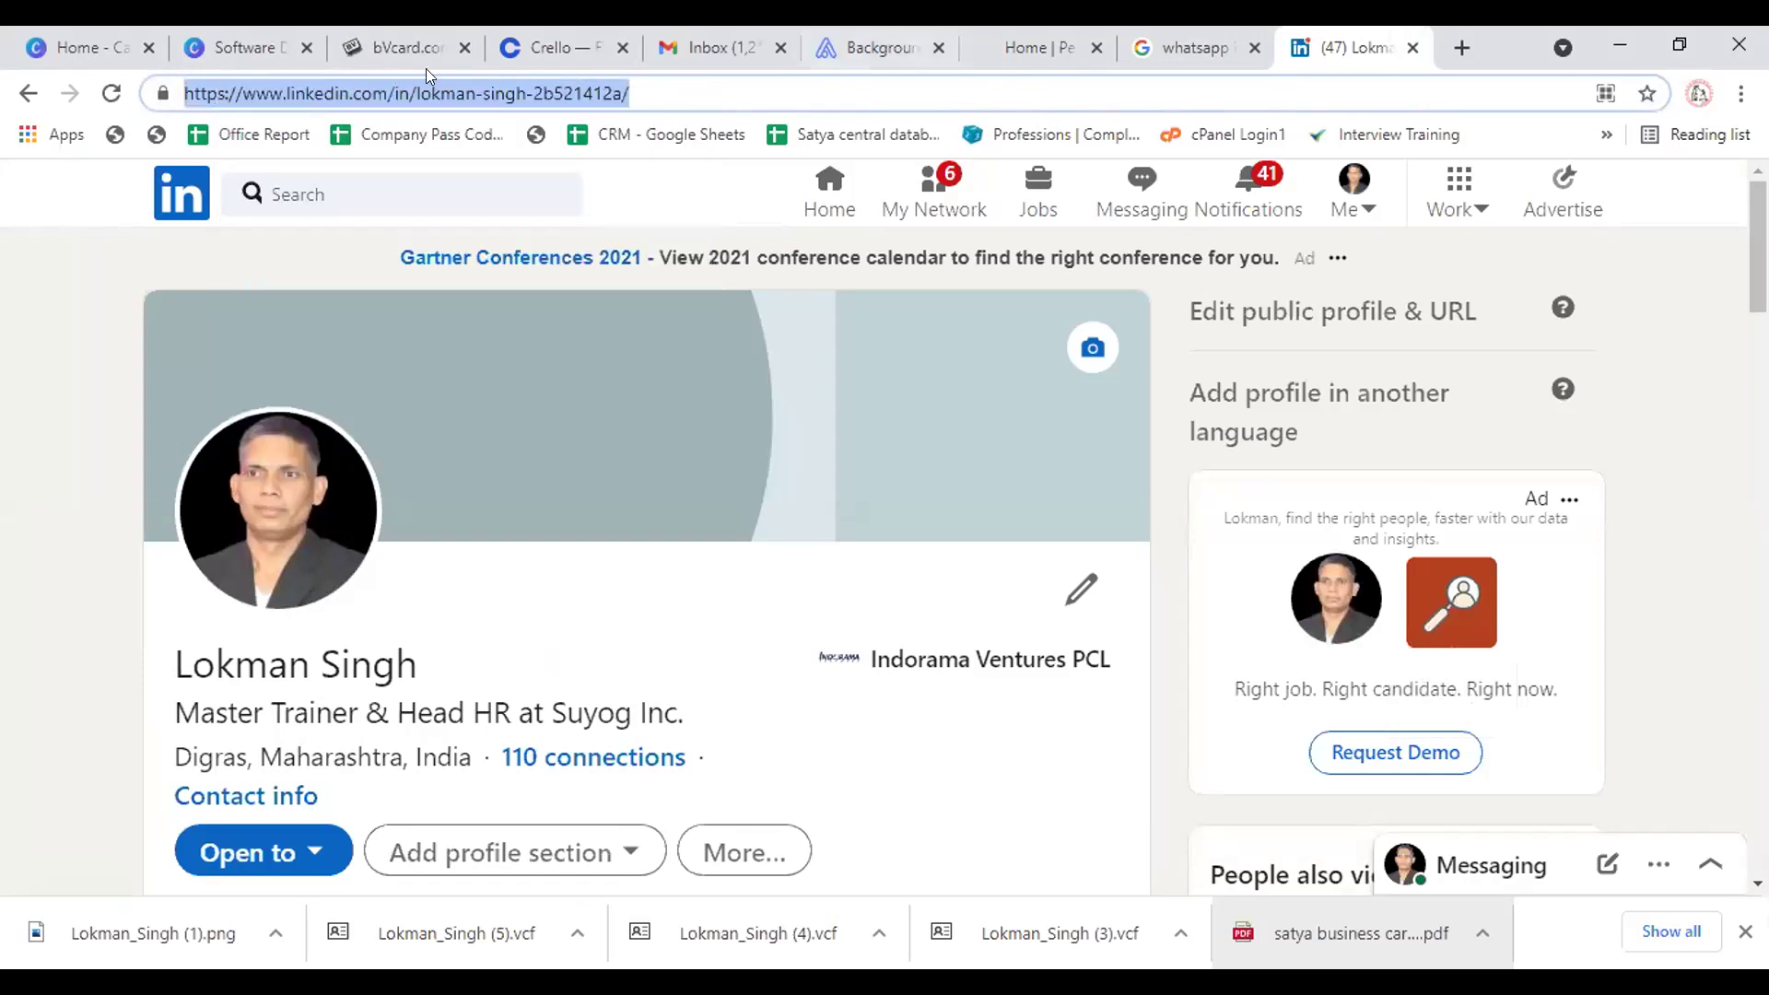
Replace the LinkedIn link in the bvcard.com form with the copied profile address
click(260, 41)
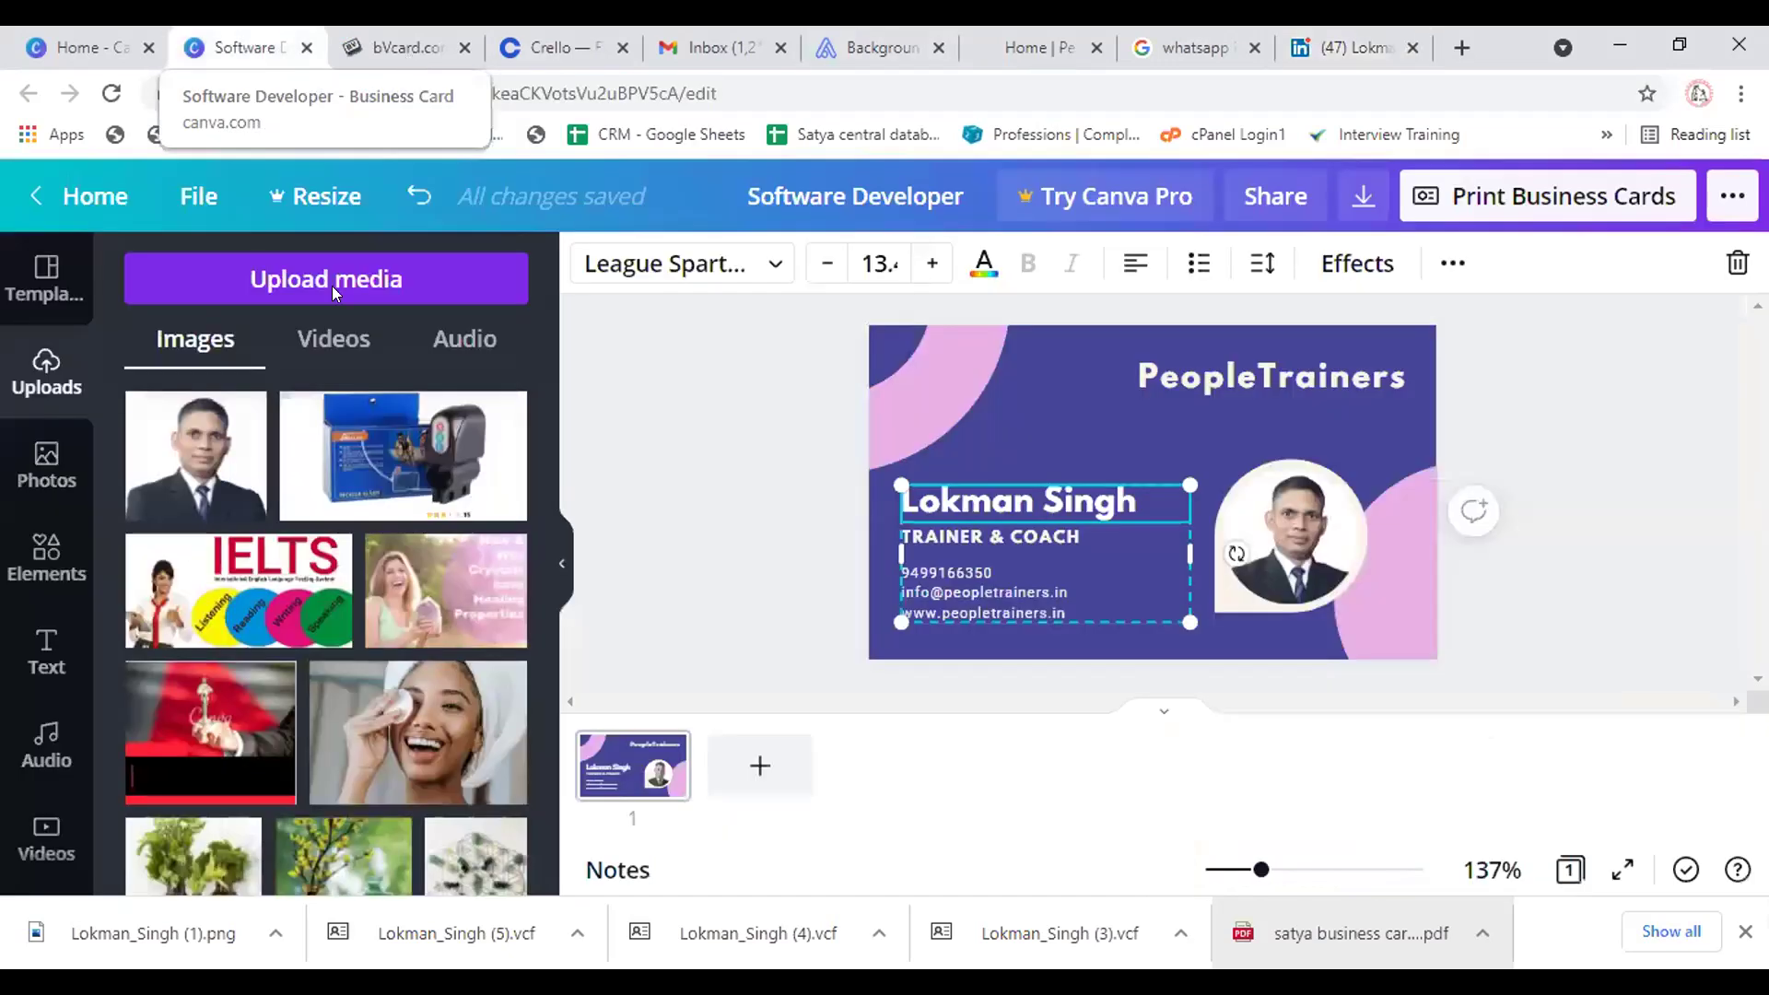
key(ctrl+Tab)
click(324, 545)
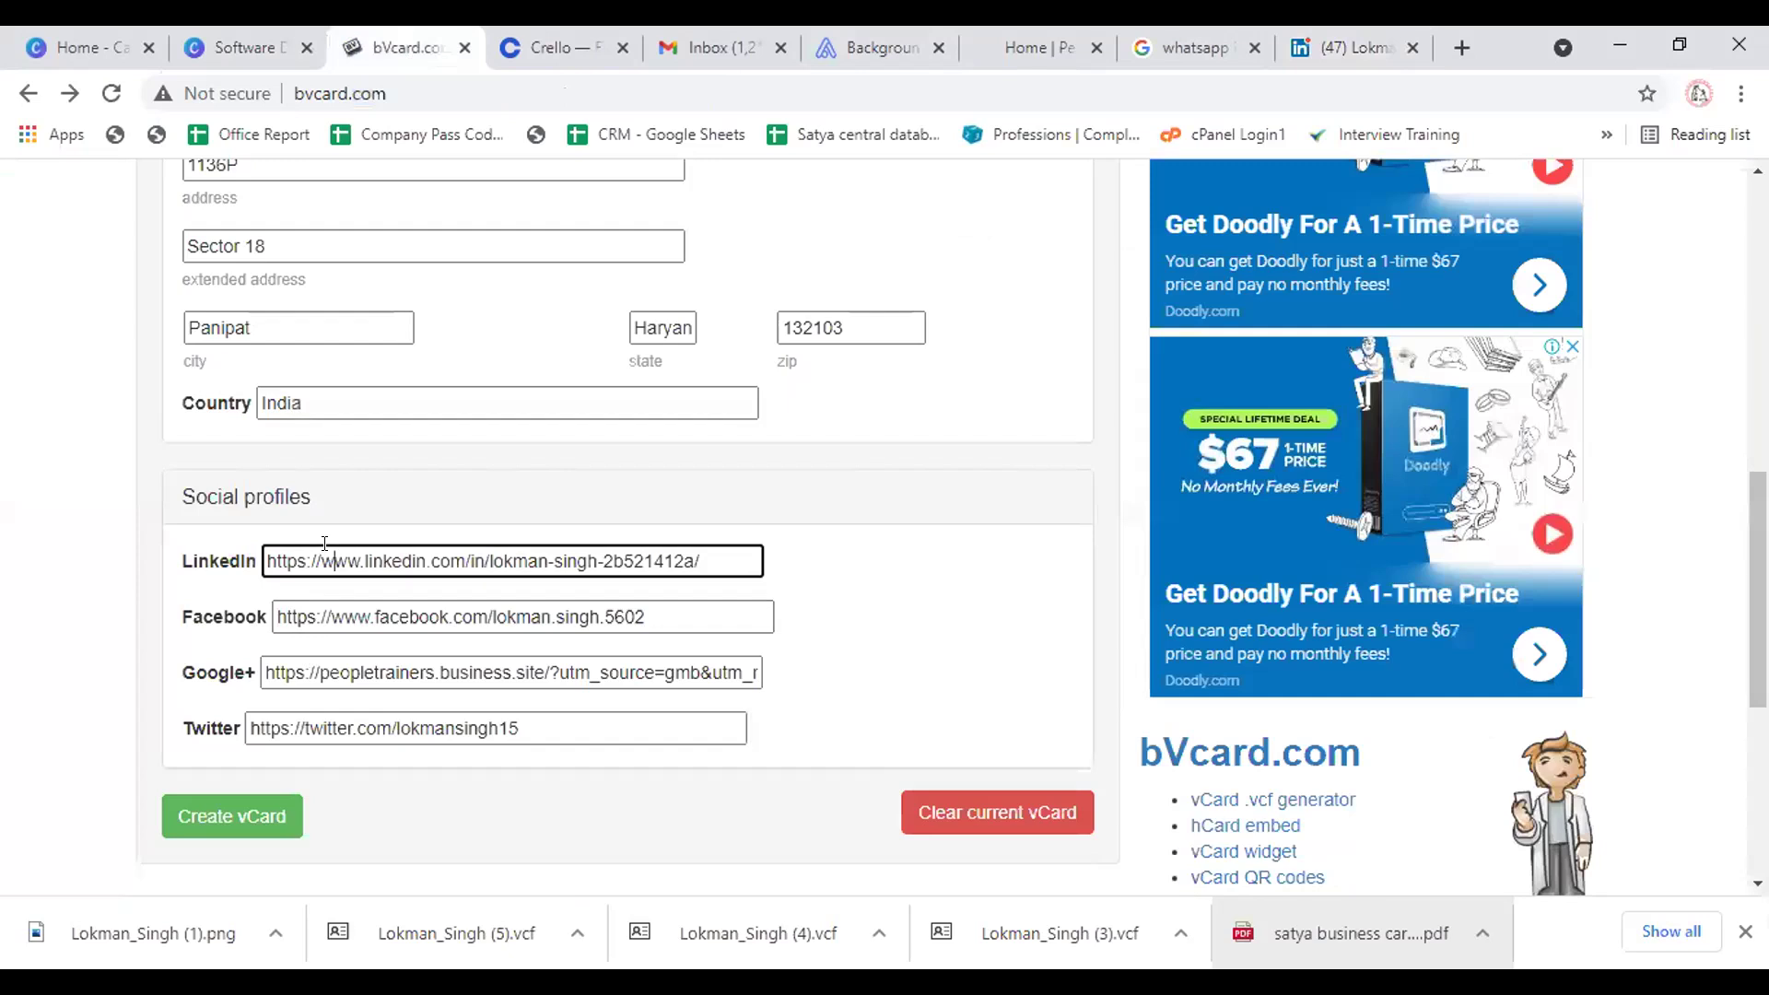
key(ctrl+a)
key(ctrl+v)
Review the Facebook, Google+ and Twitter link fields in the social profiles section
click(387, 610)
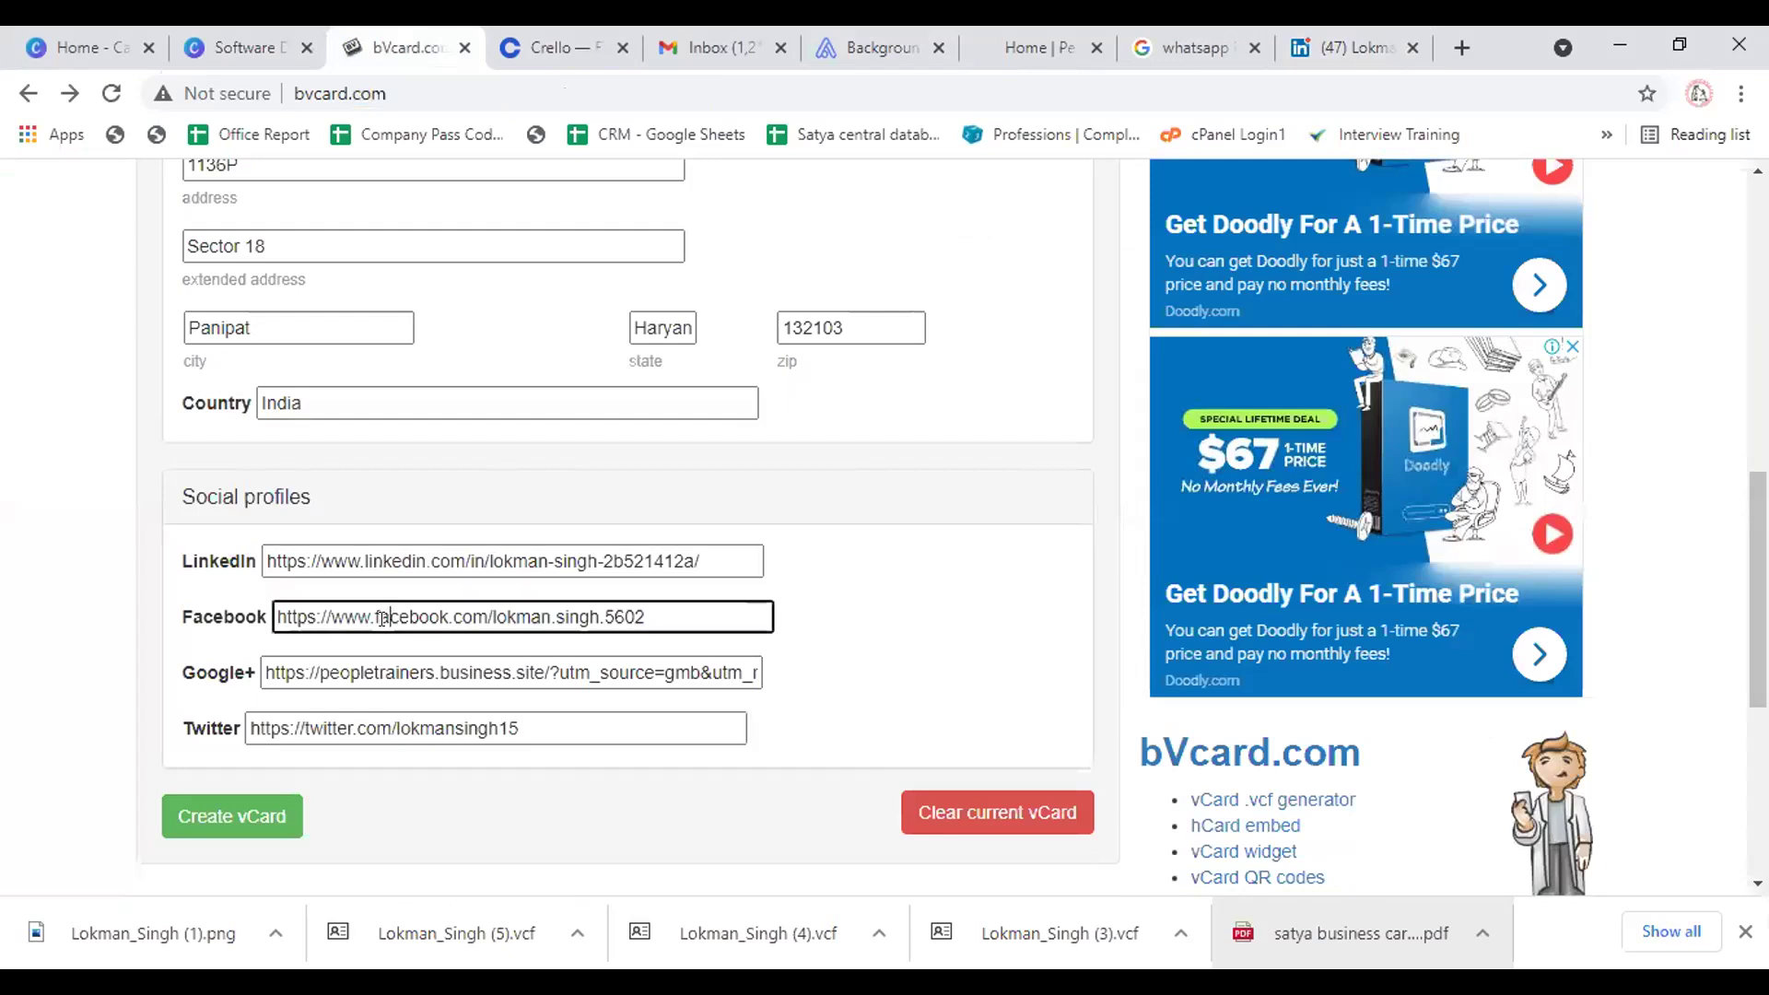
click(373, 670)
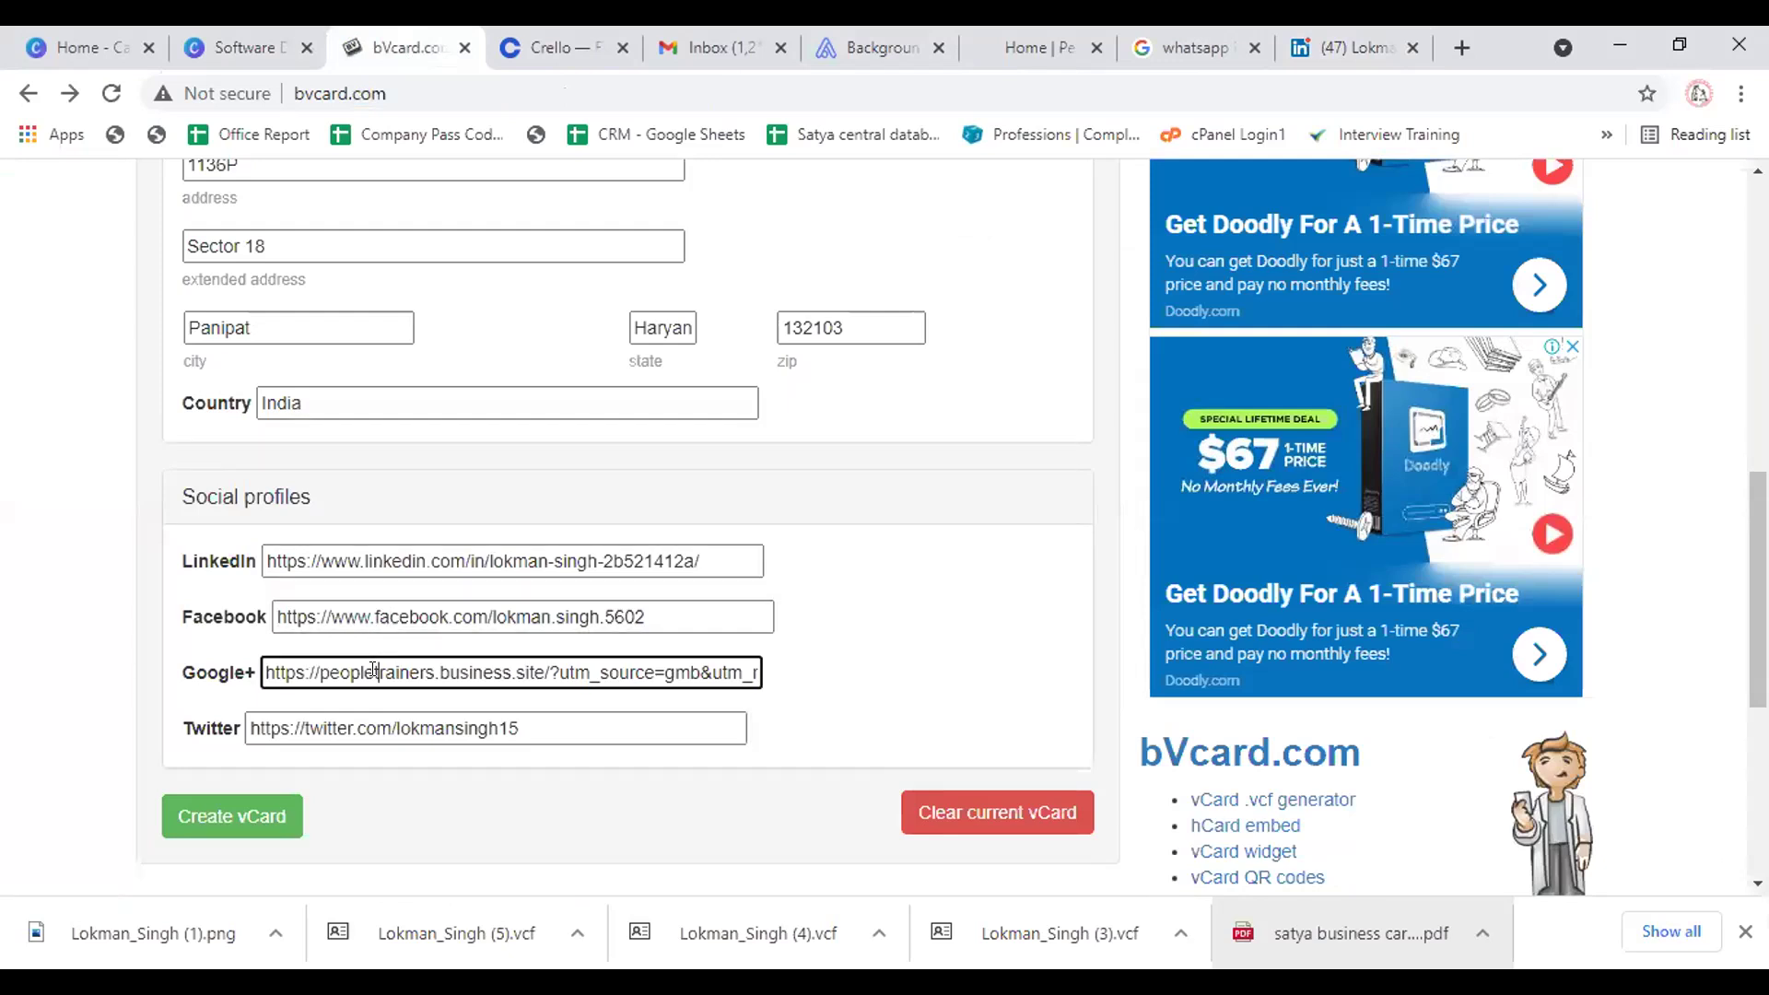
click(366, 719)
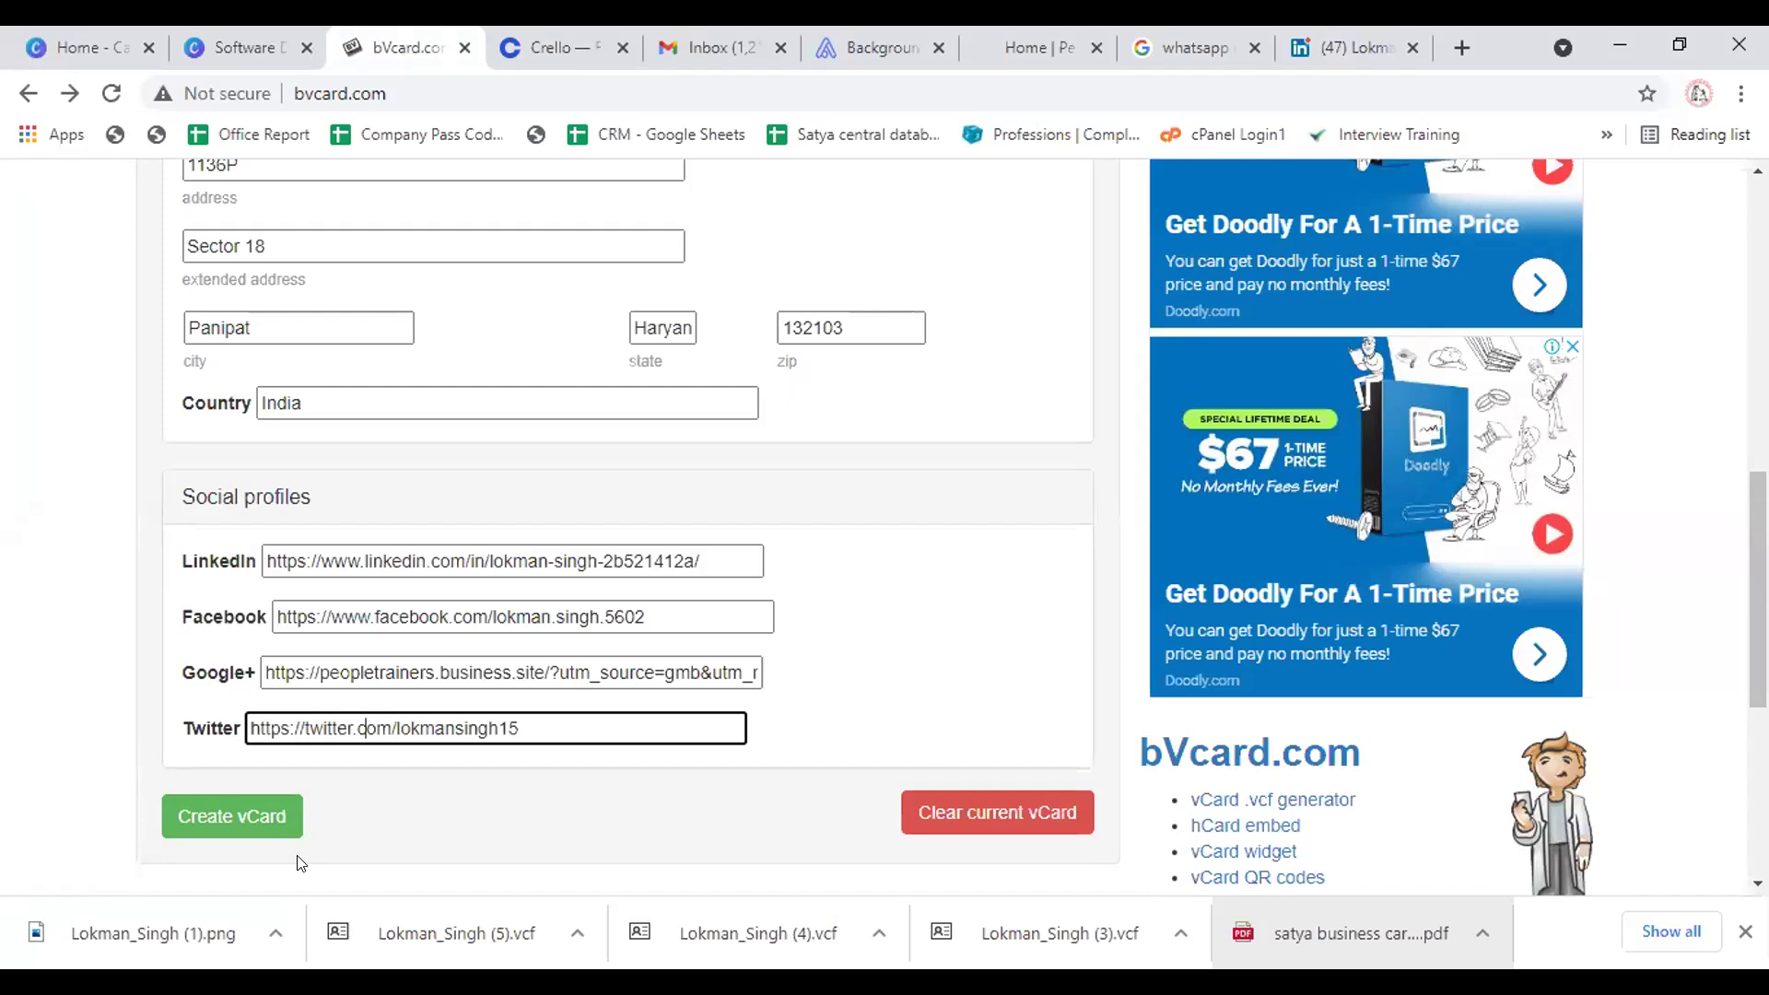
Show the most recently downloaded vCard (.vcf) file in its folder
scroll(405, 739, down, 4)
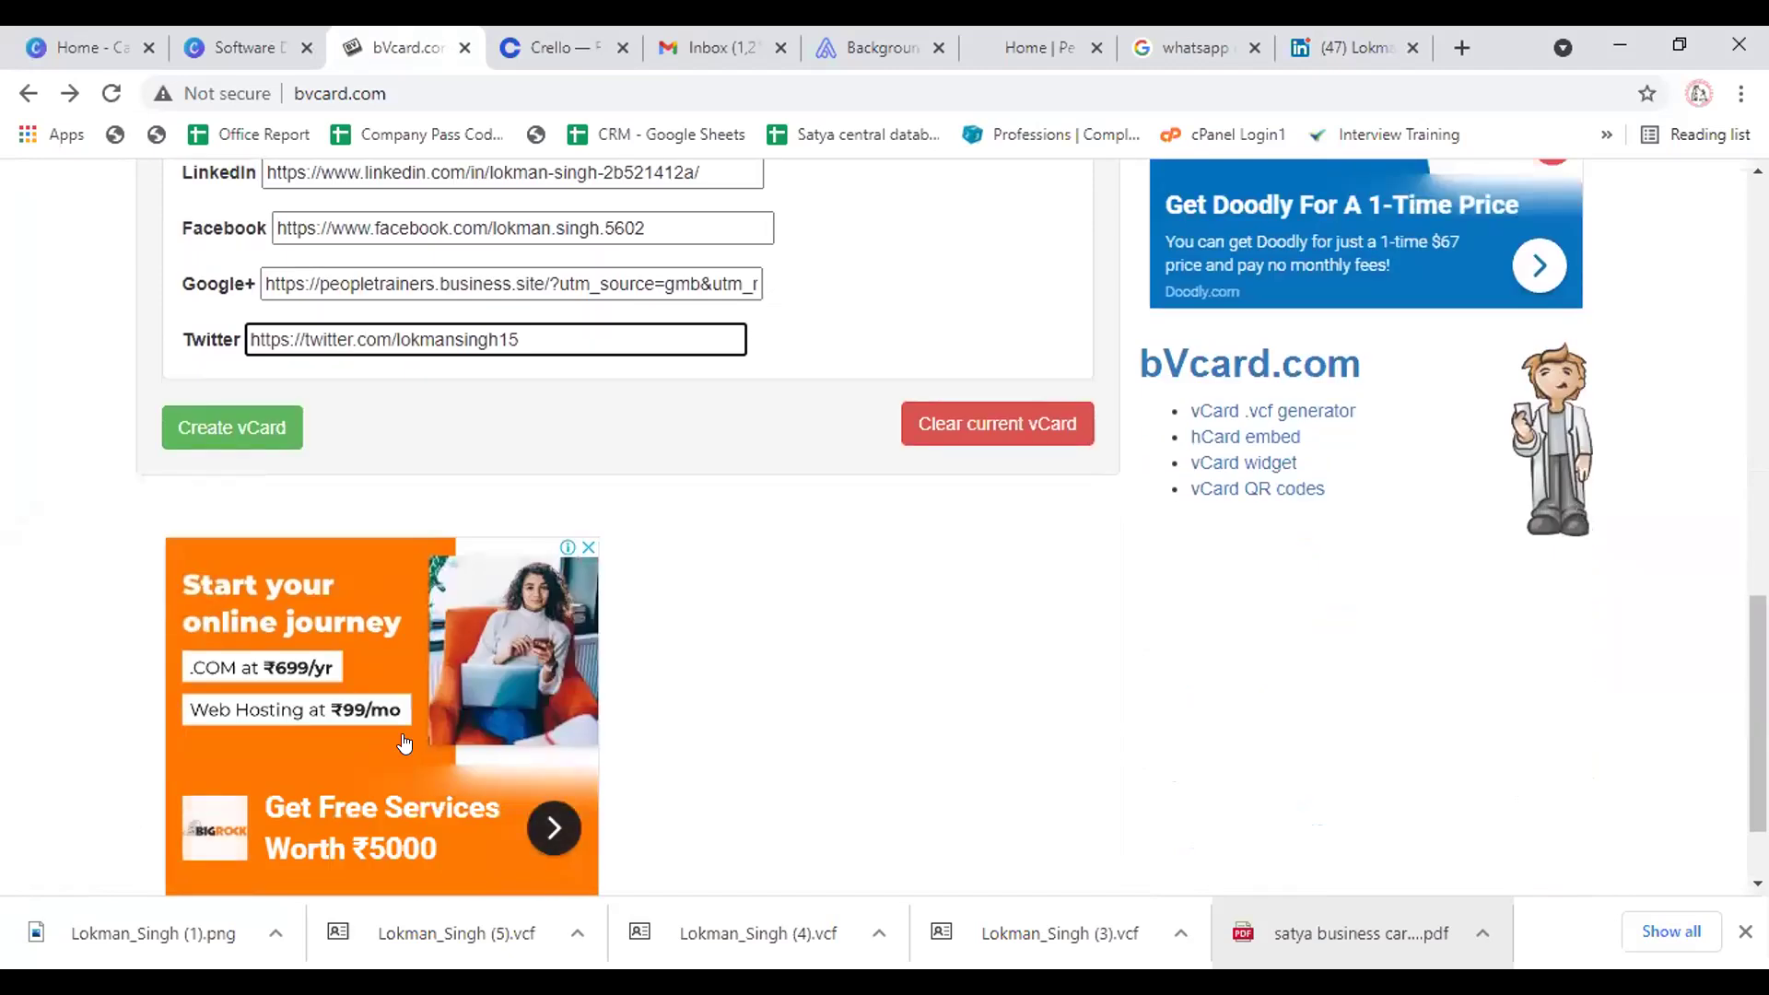
scroll(405, 739, up, 1)
scroll(406, 743, up, 1)
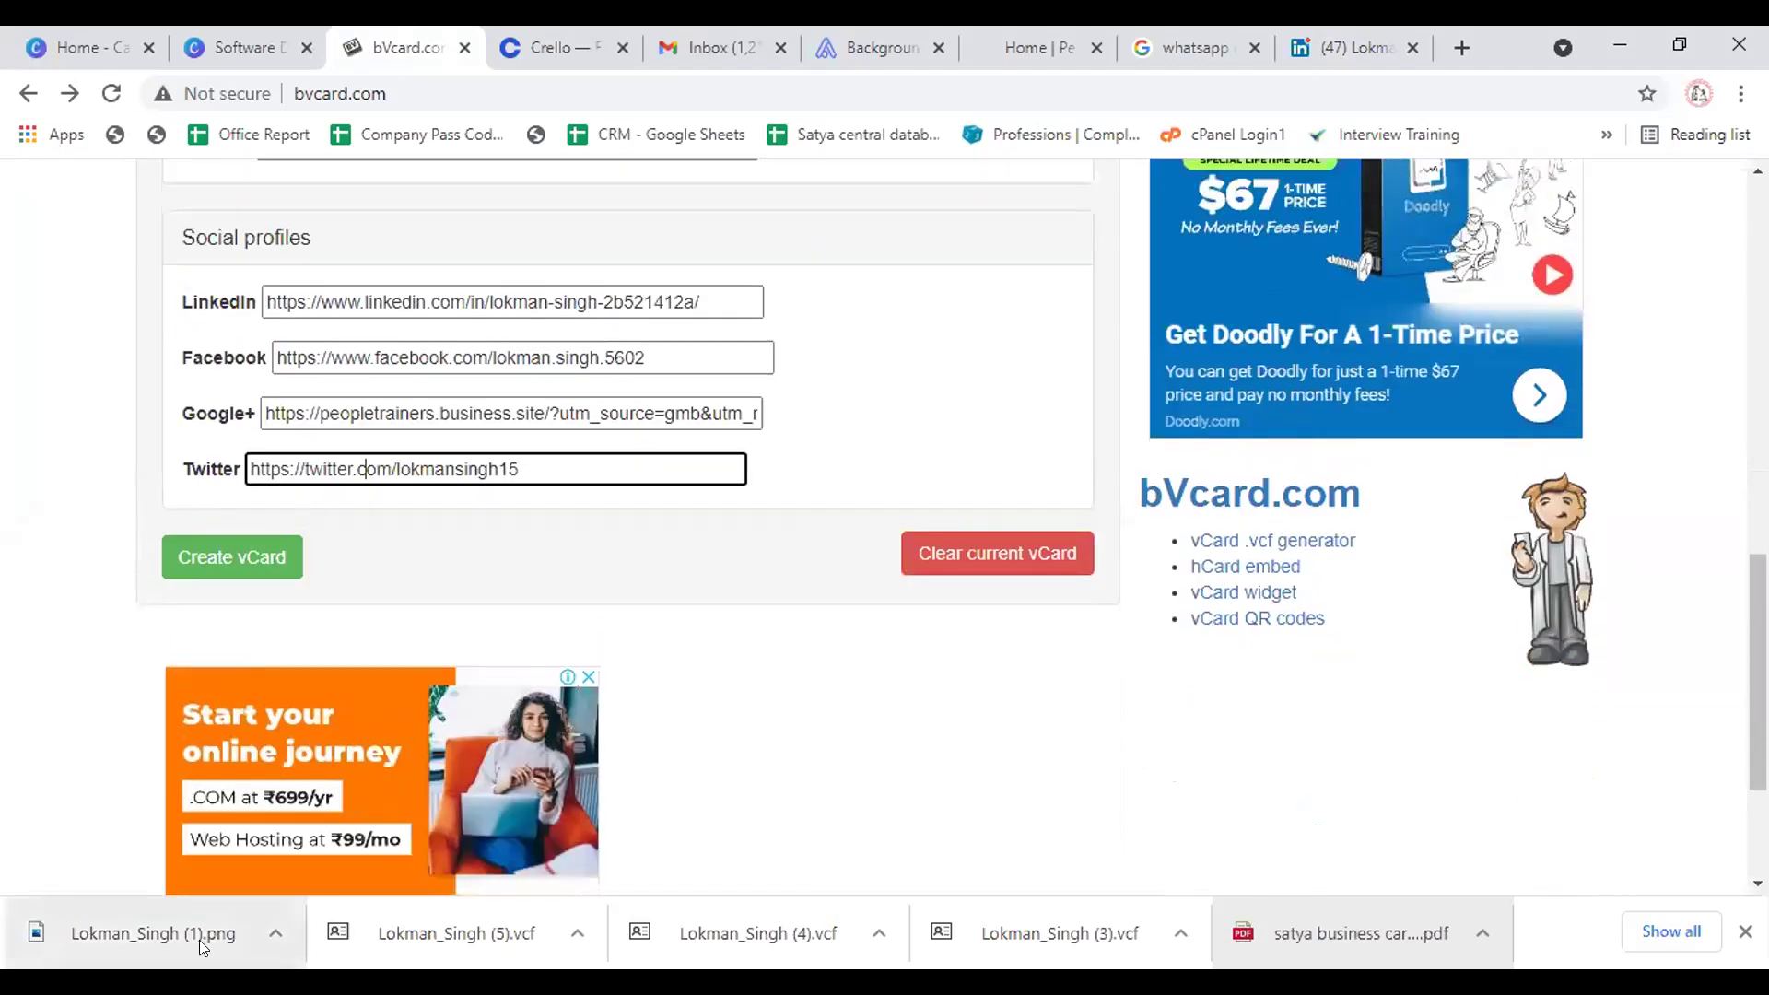
click(572, 929)
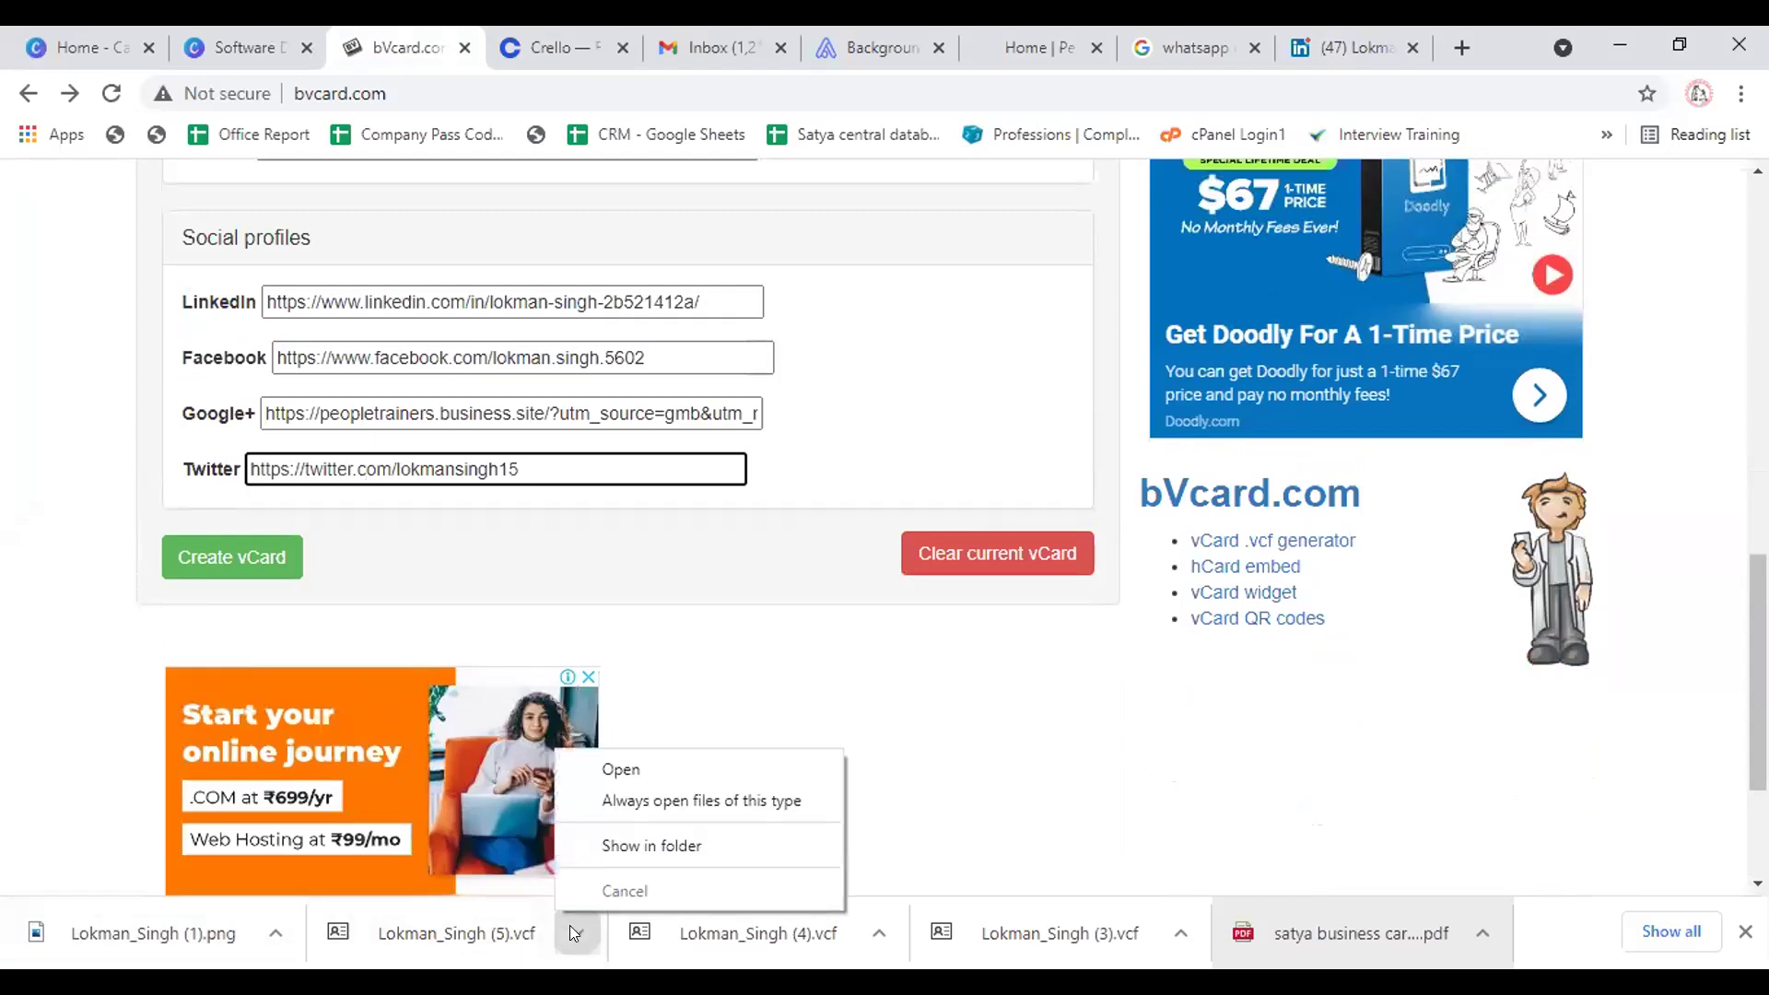
click(609, 846)
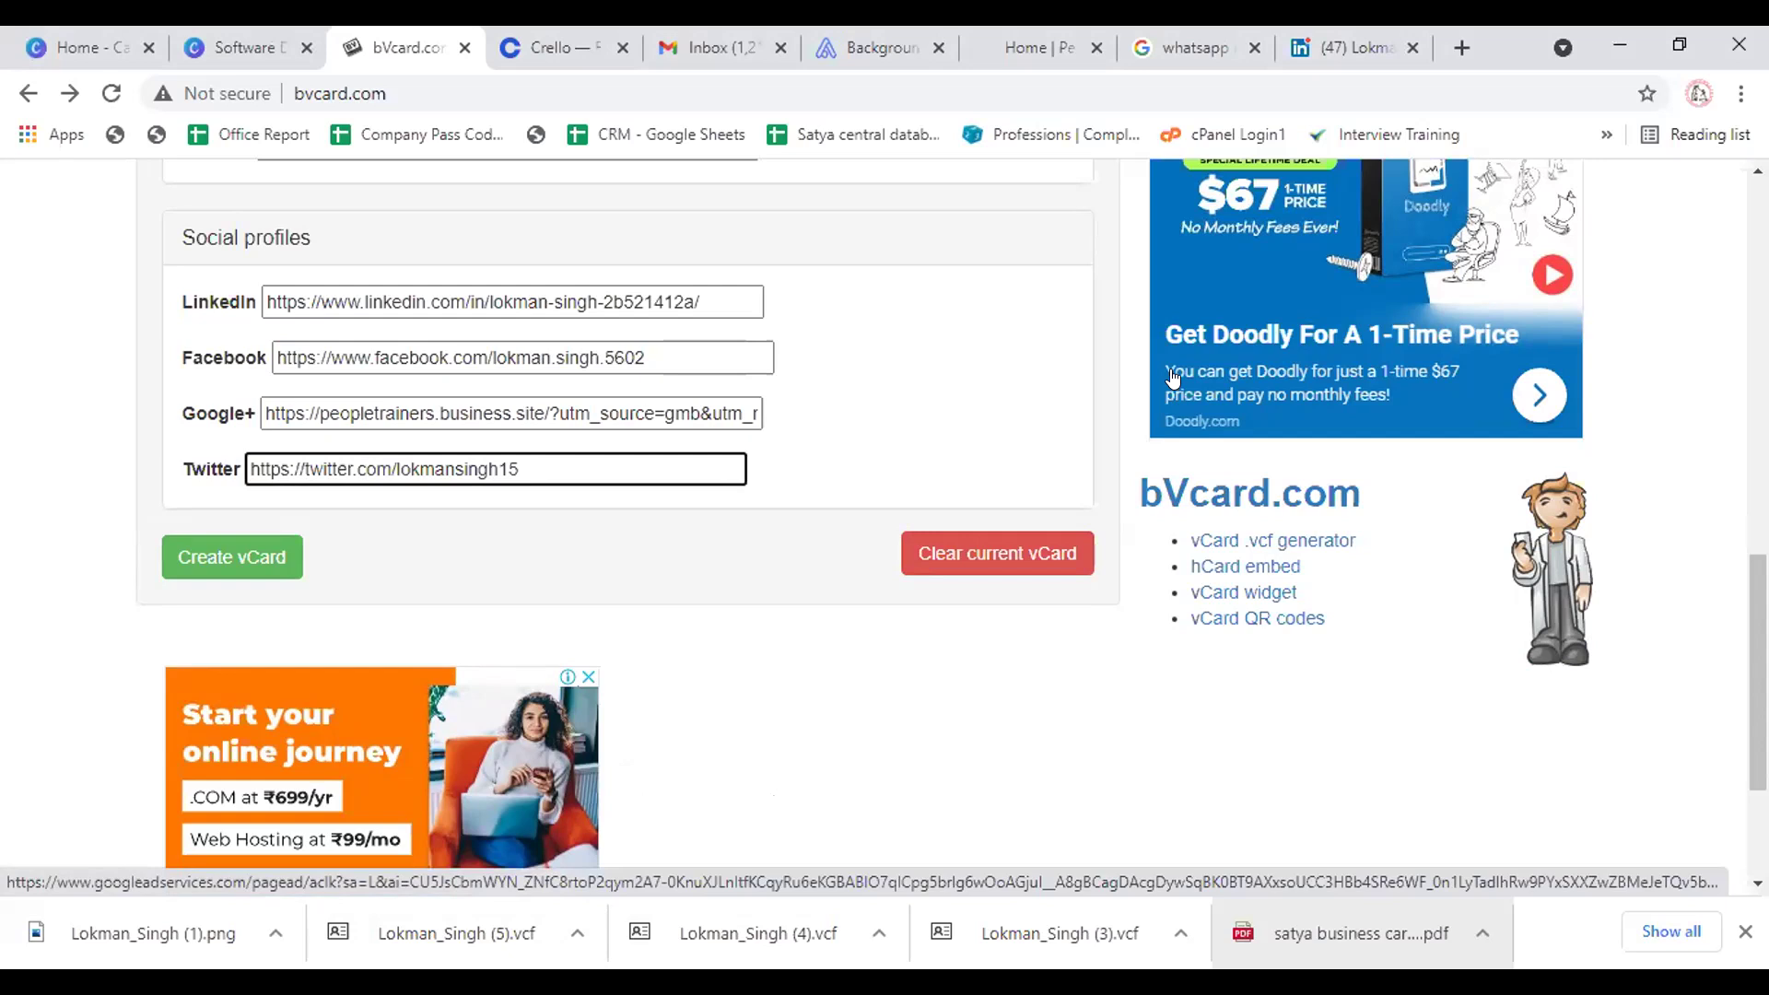
Open Google Drive in a new tab and upload a batch of 25 files from the Downloads folder to My Drive
click(1462, 48)
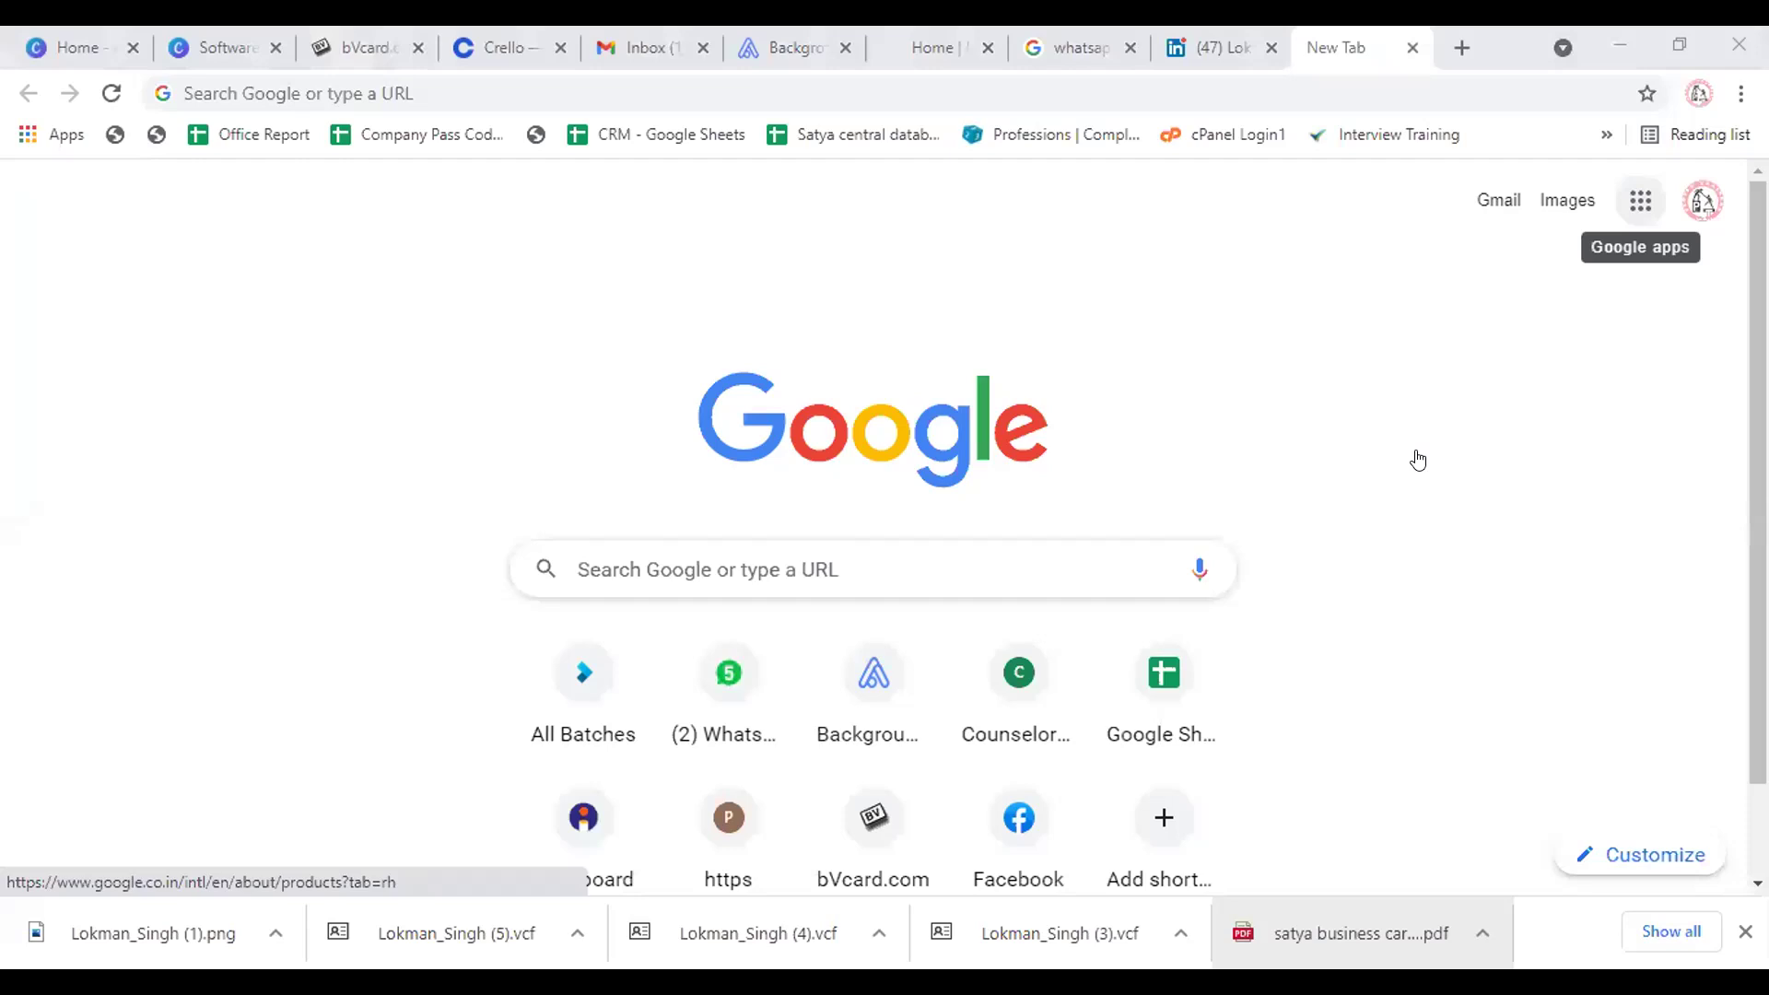
click(1528, 669)
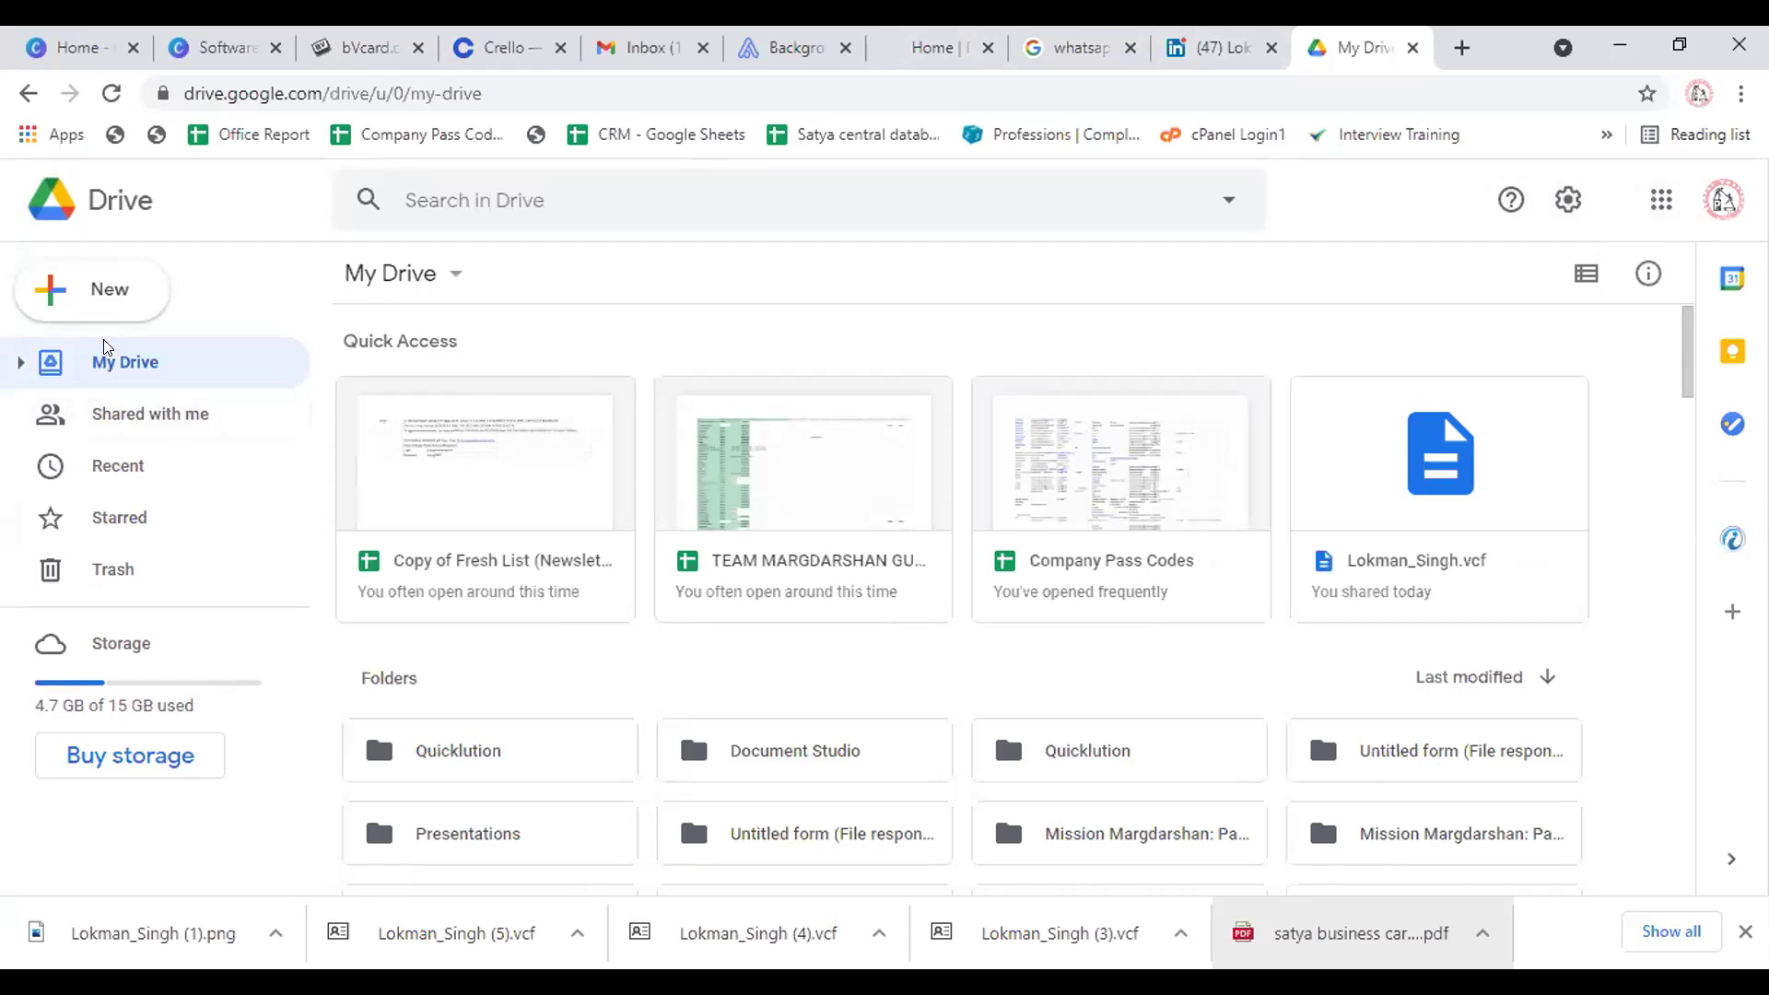
click(106, 288)
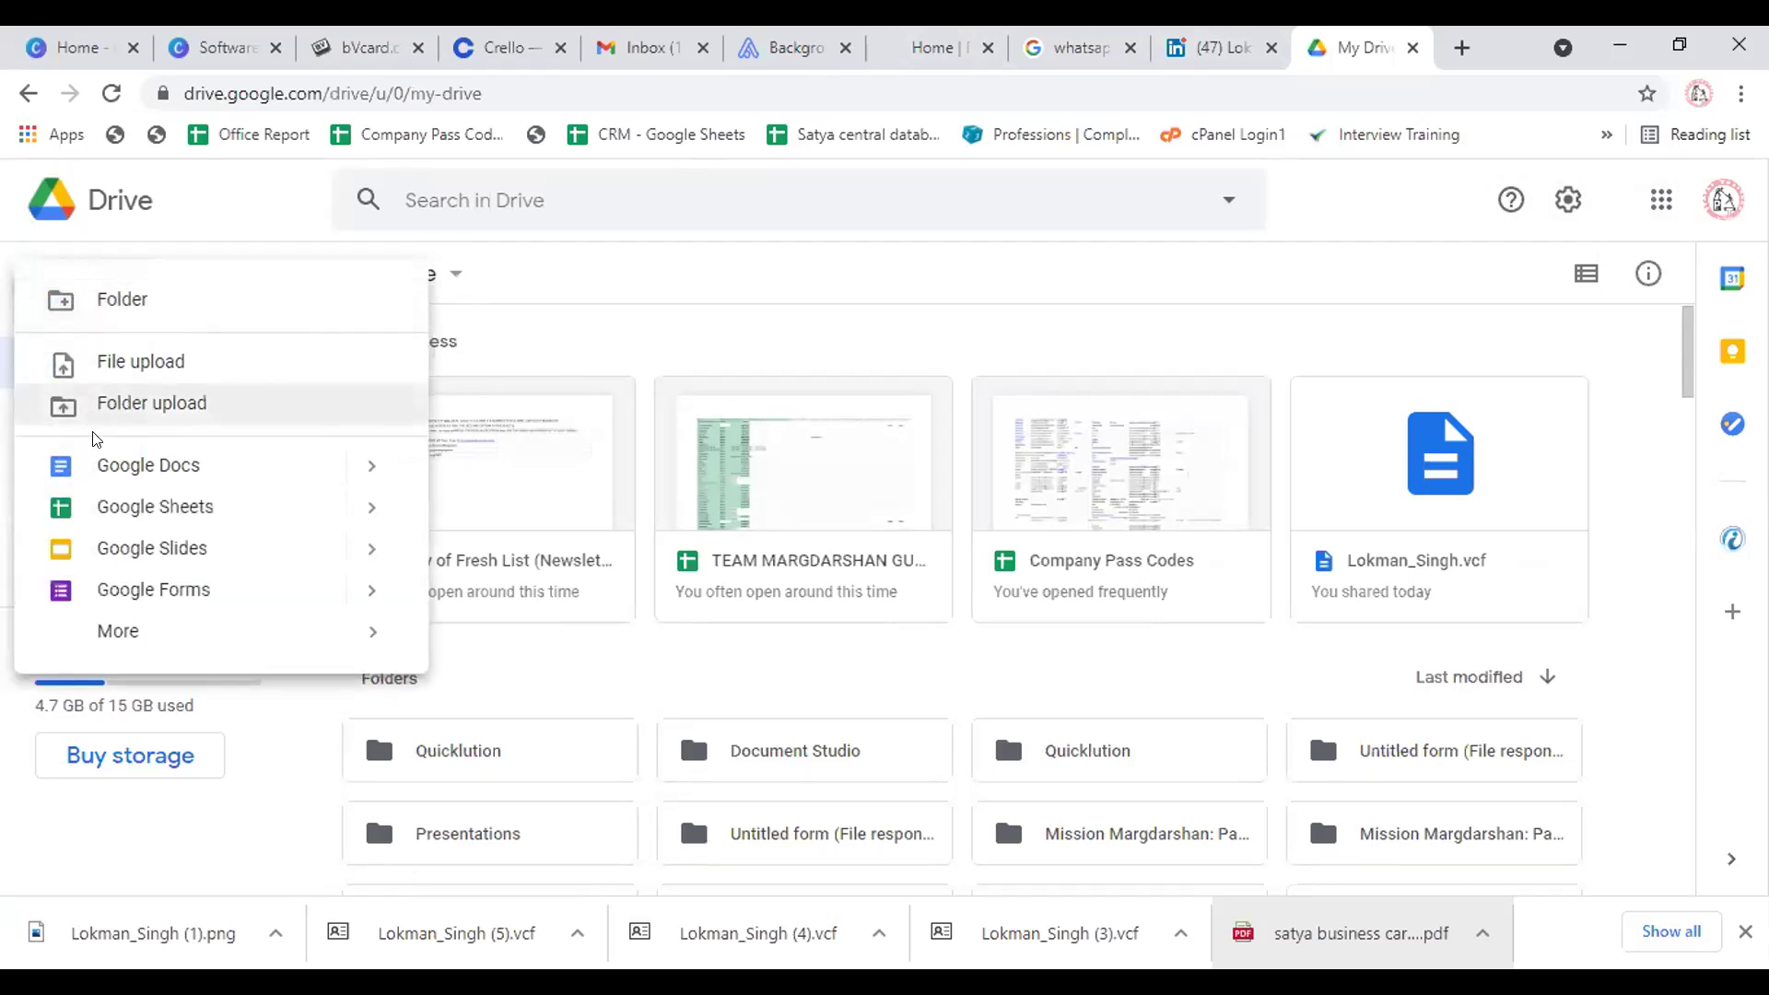
click(115, 364)
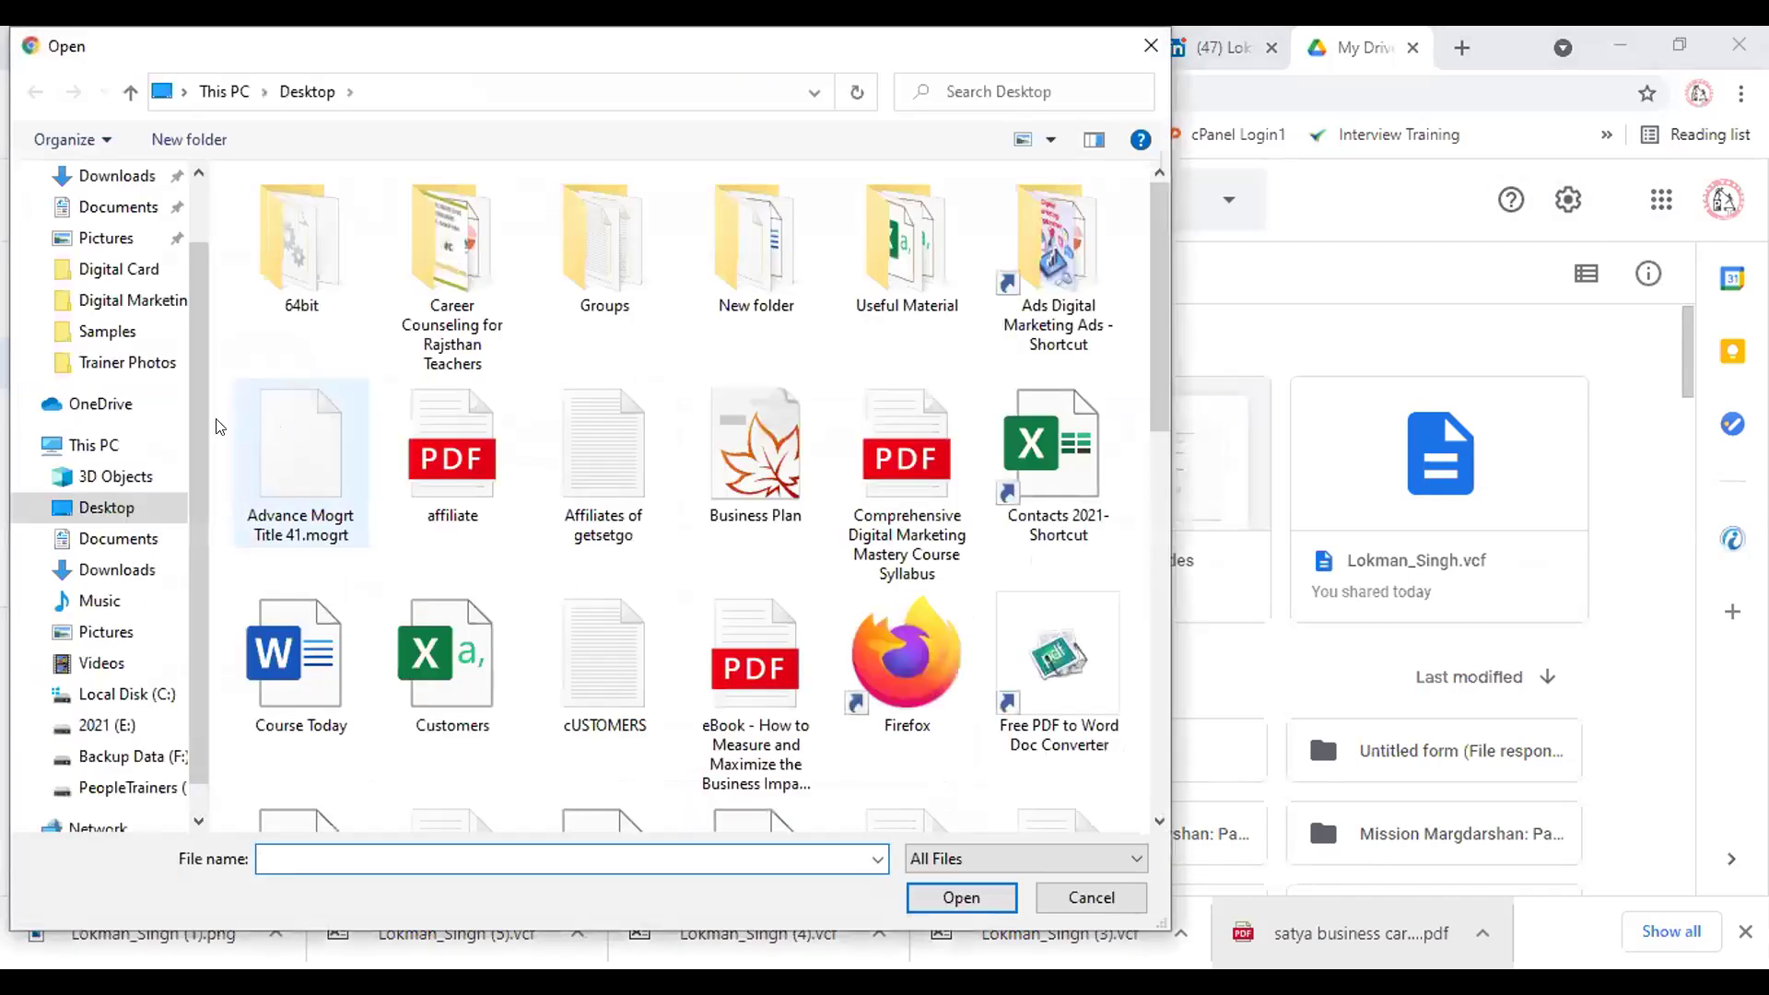
click(116, 566)
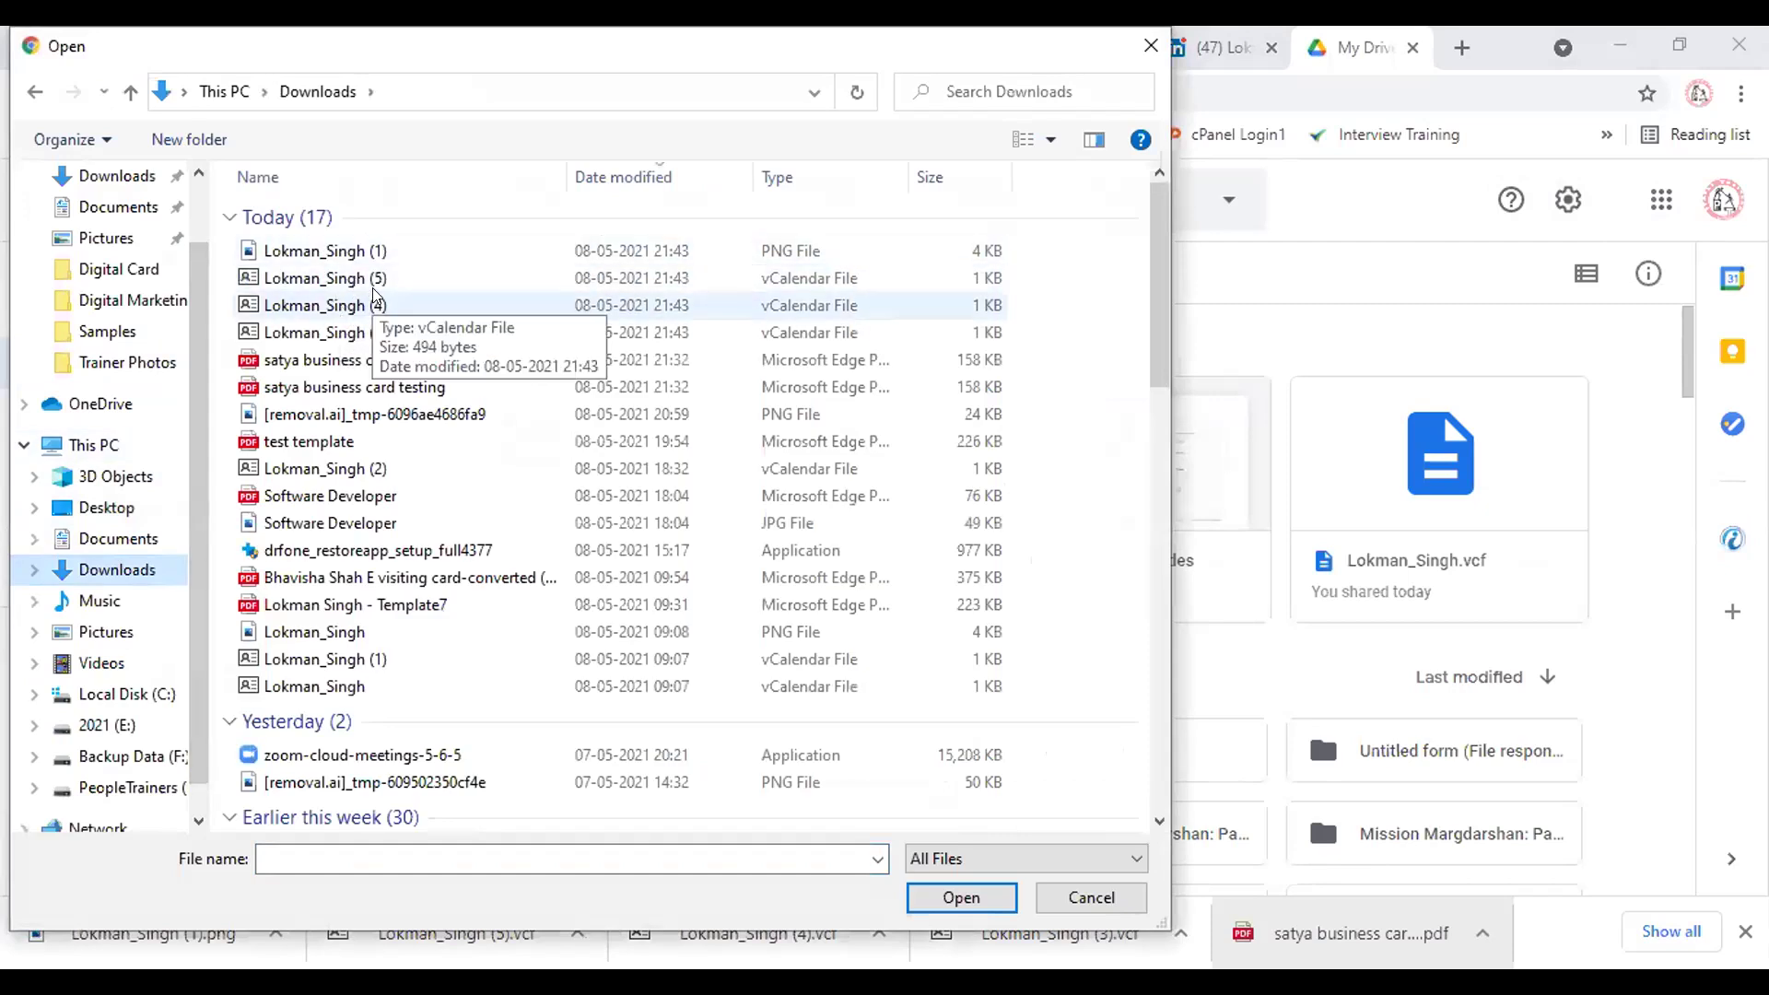
click(373, 295)
click(964, 828)
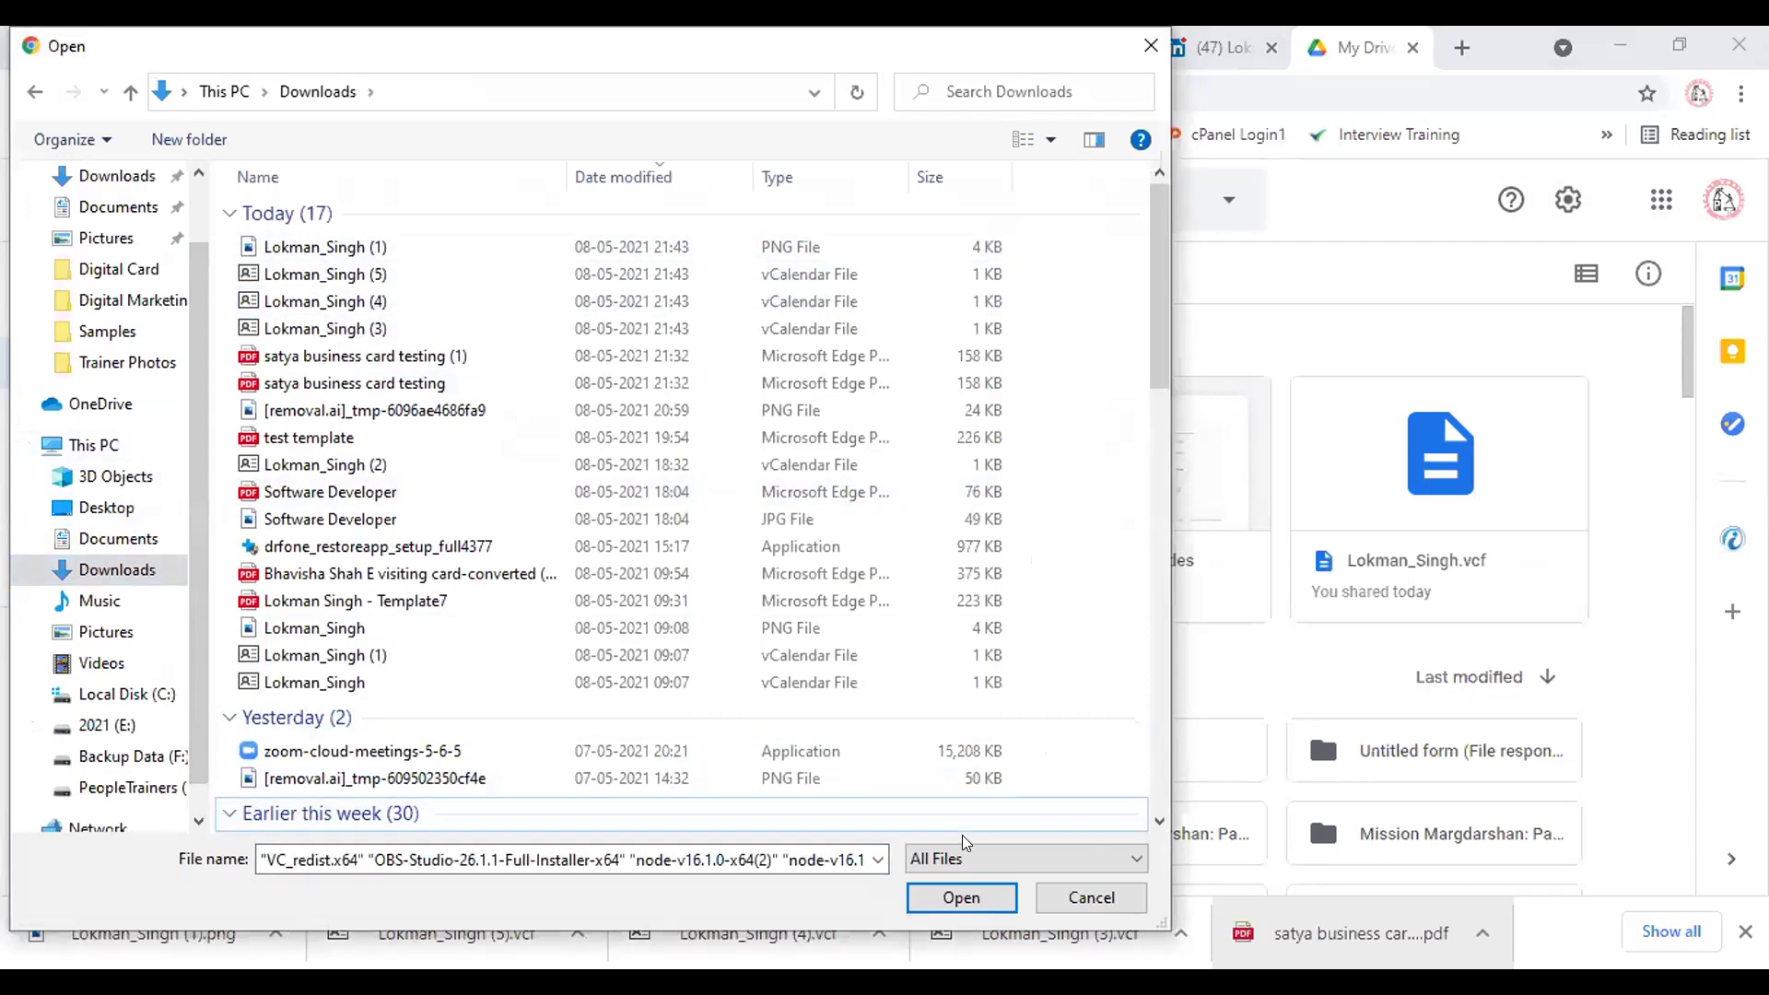
click(961, 898)
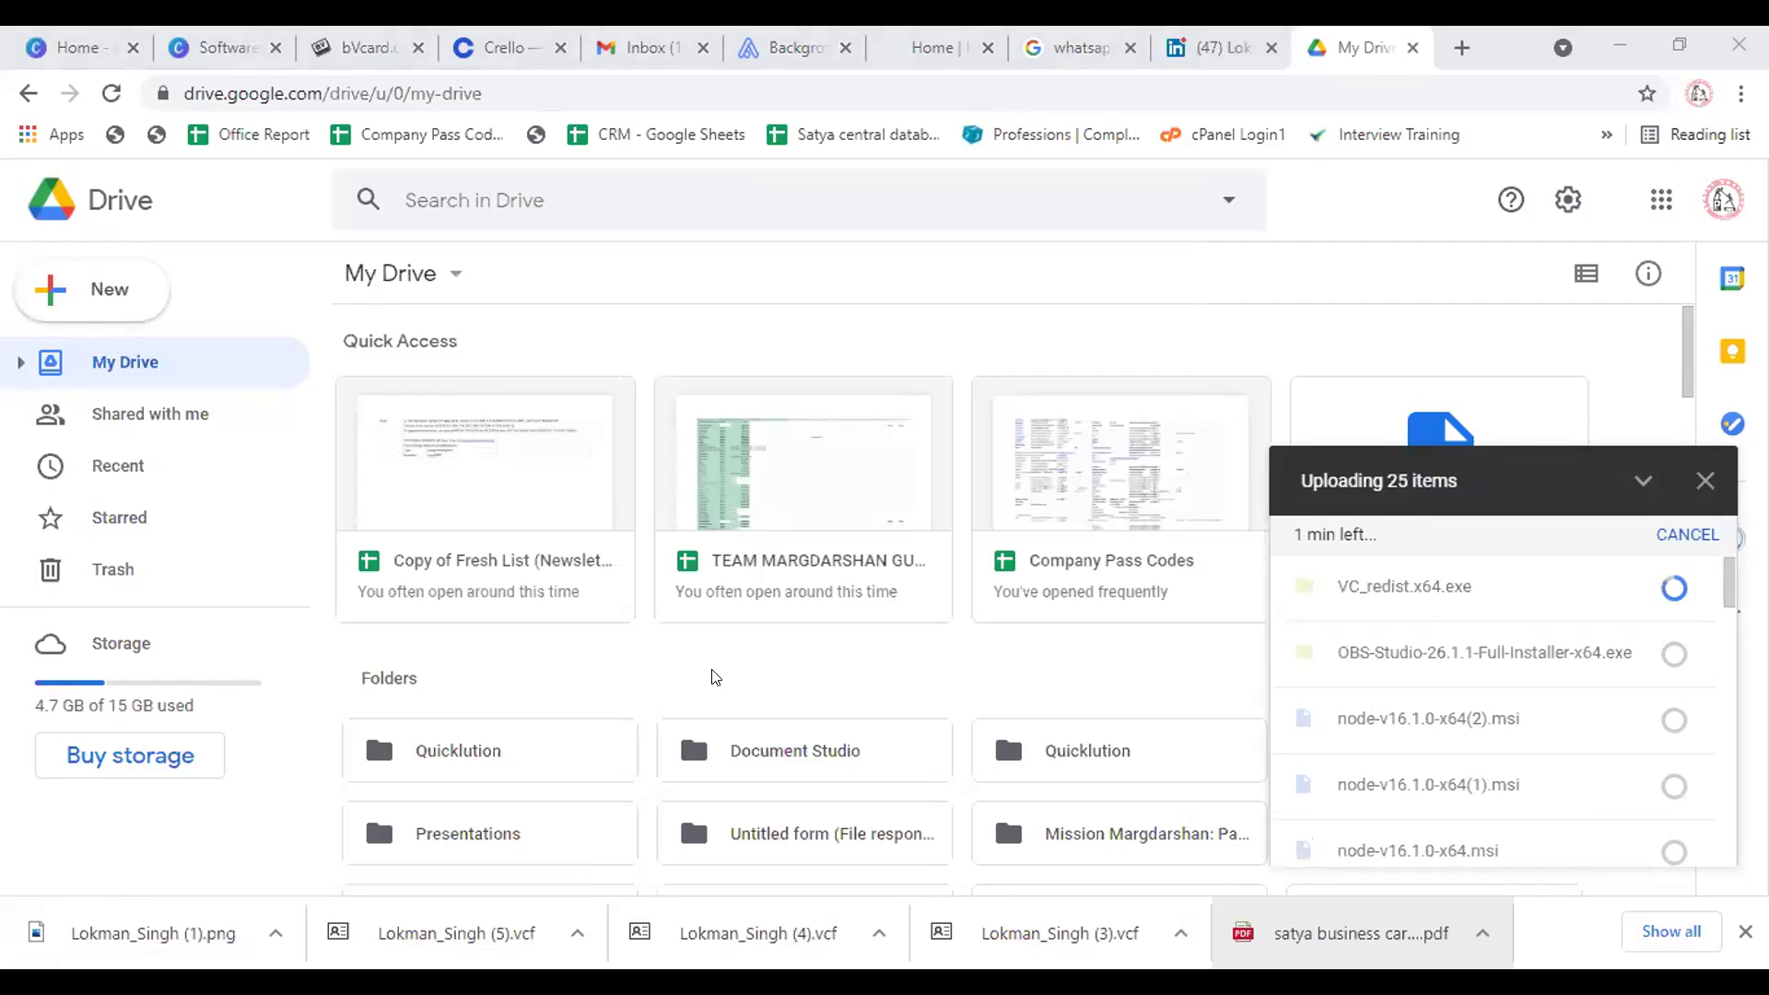
click(1638, 481)
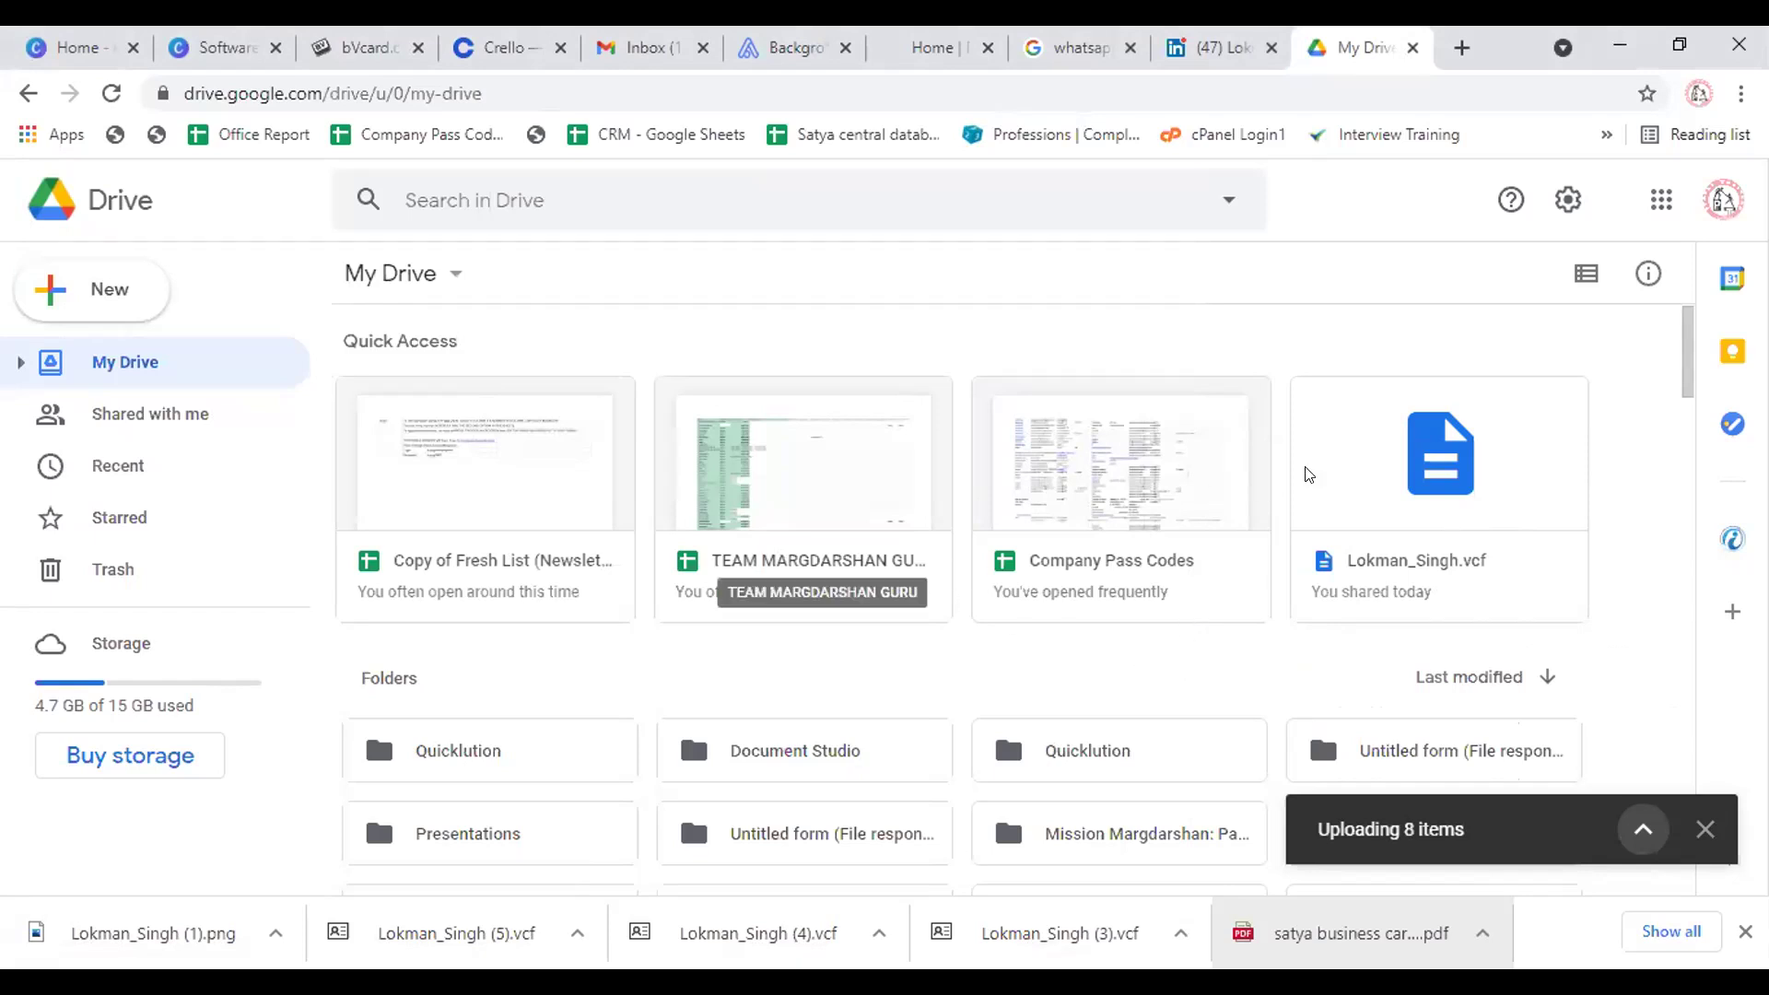
Set link access for the vCard file in Drive's Quick Access to Anyone with the link and copy its link
right_click(1444, 511)
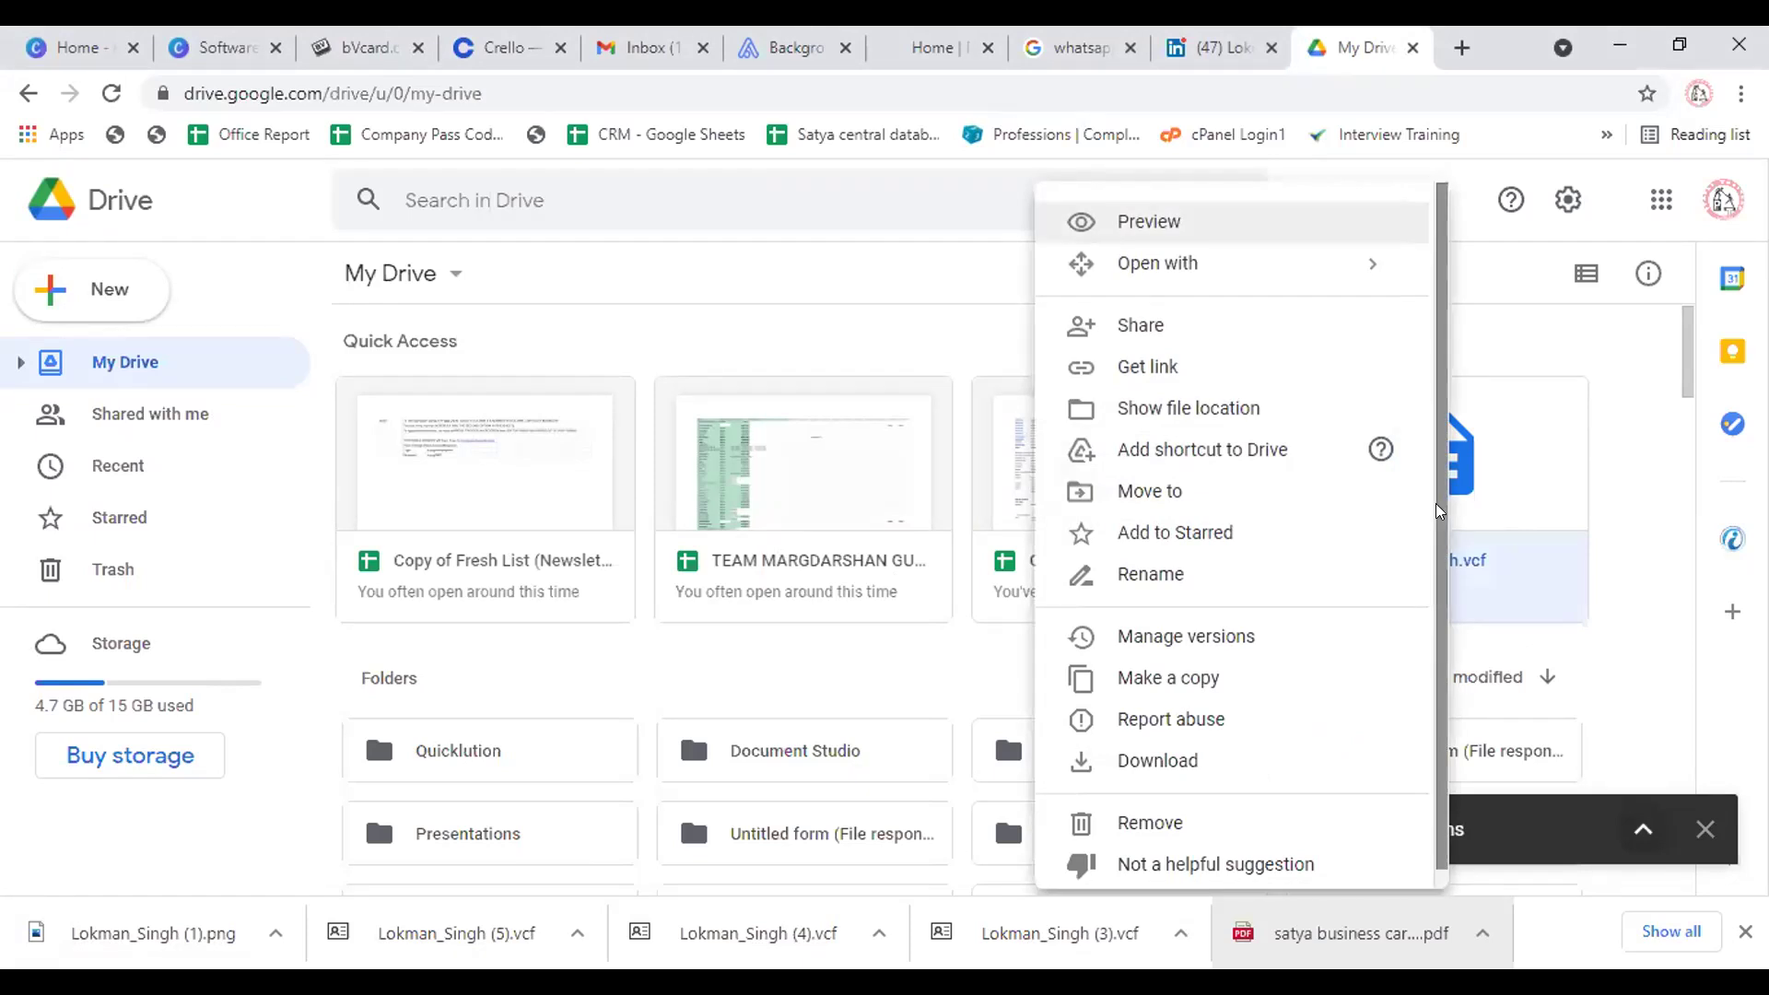
click(1217, 366)
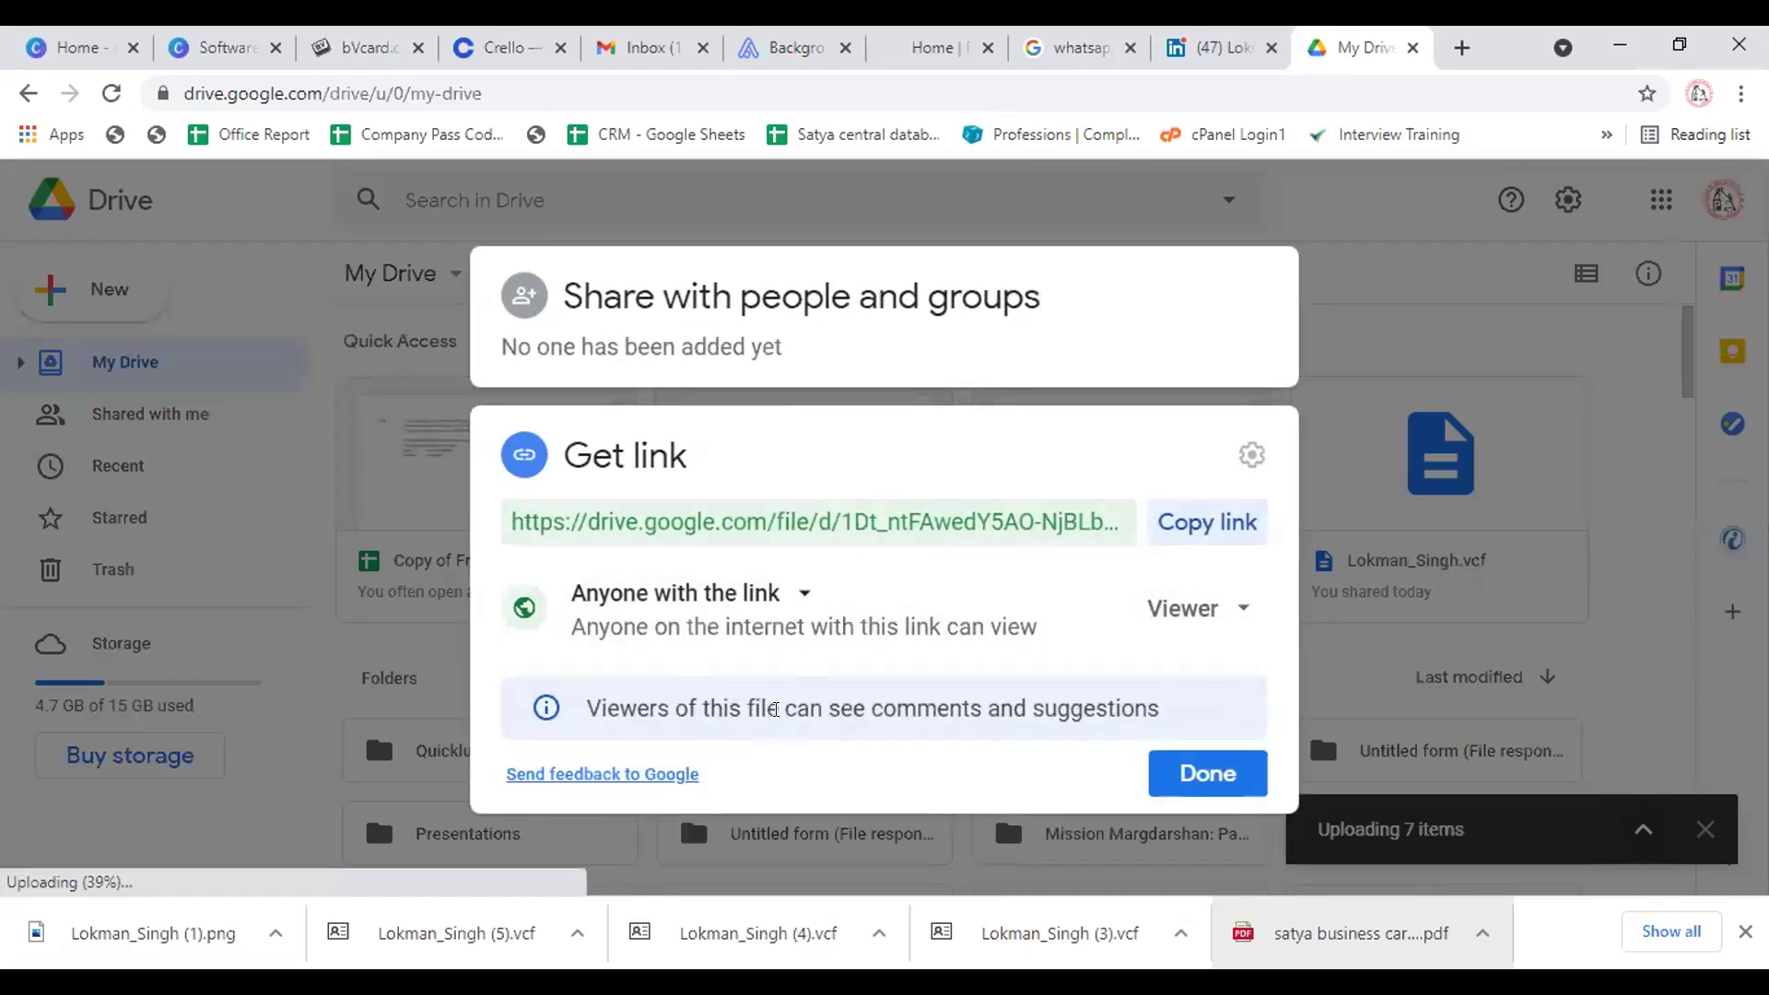
click(772, 593)
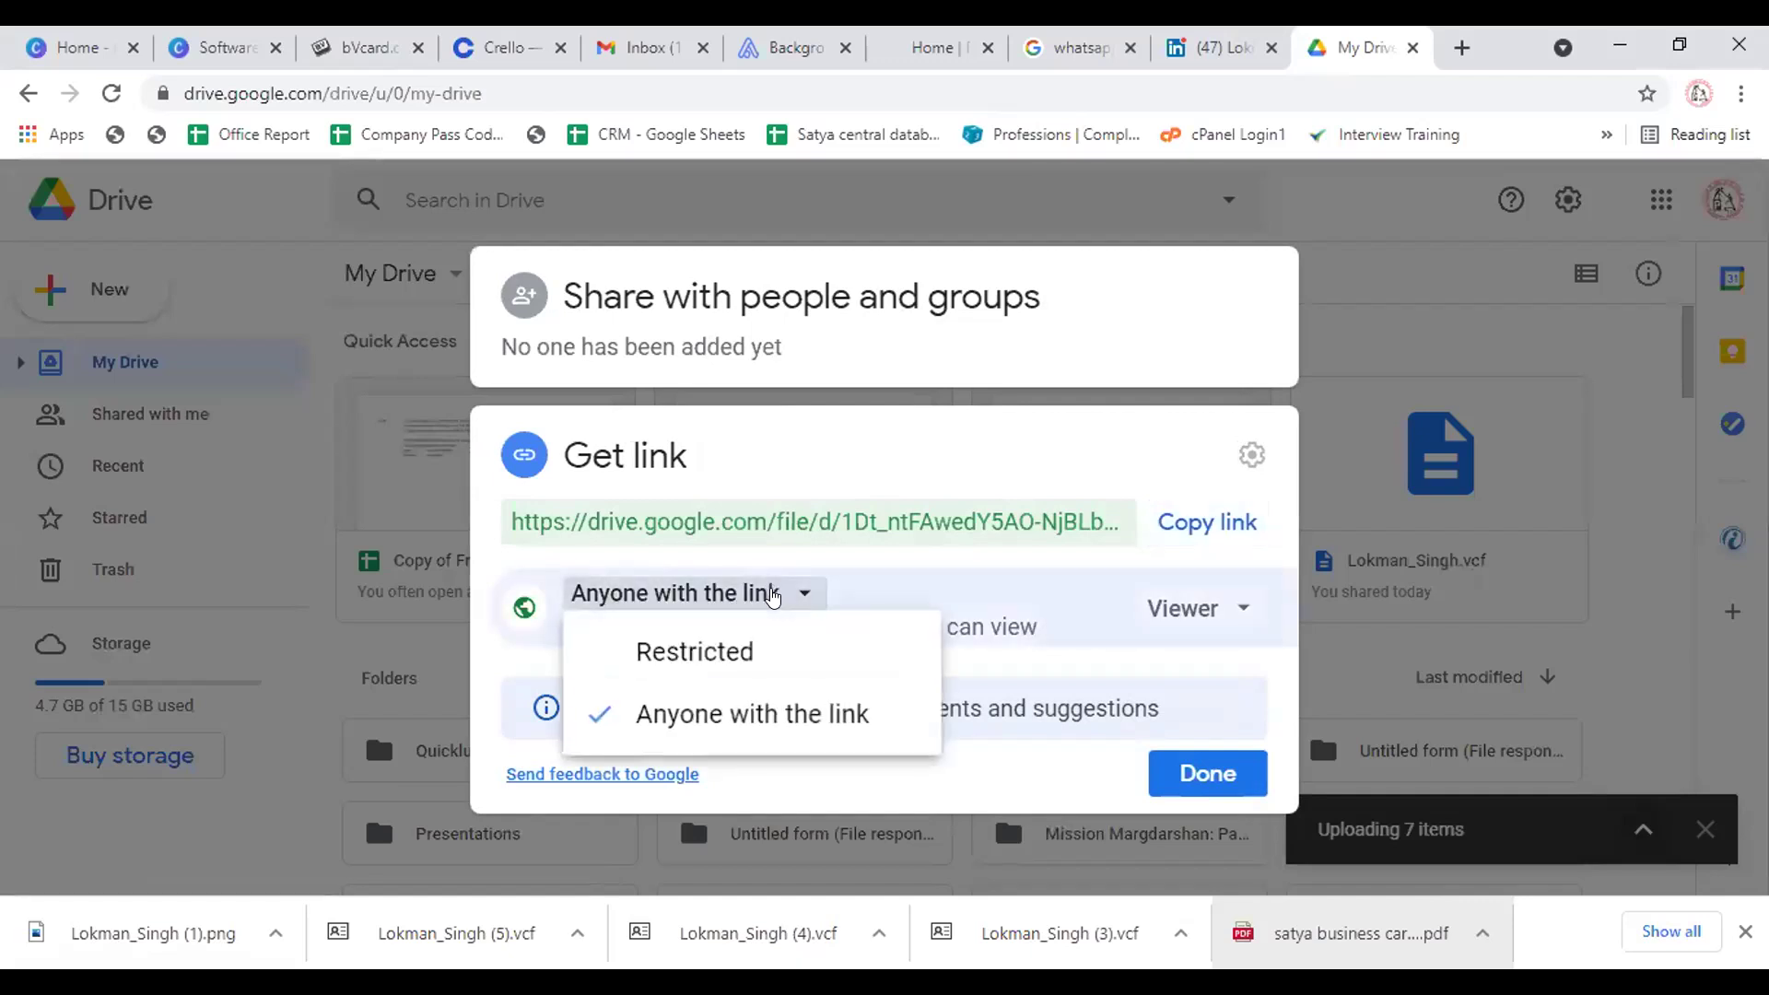
click(754, 719)
click(1198, 523)
click(1208, 772)
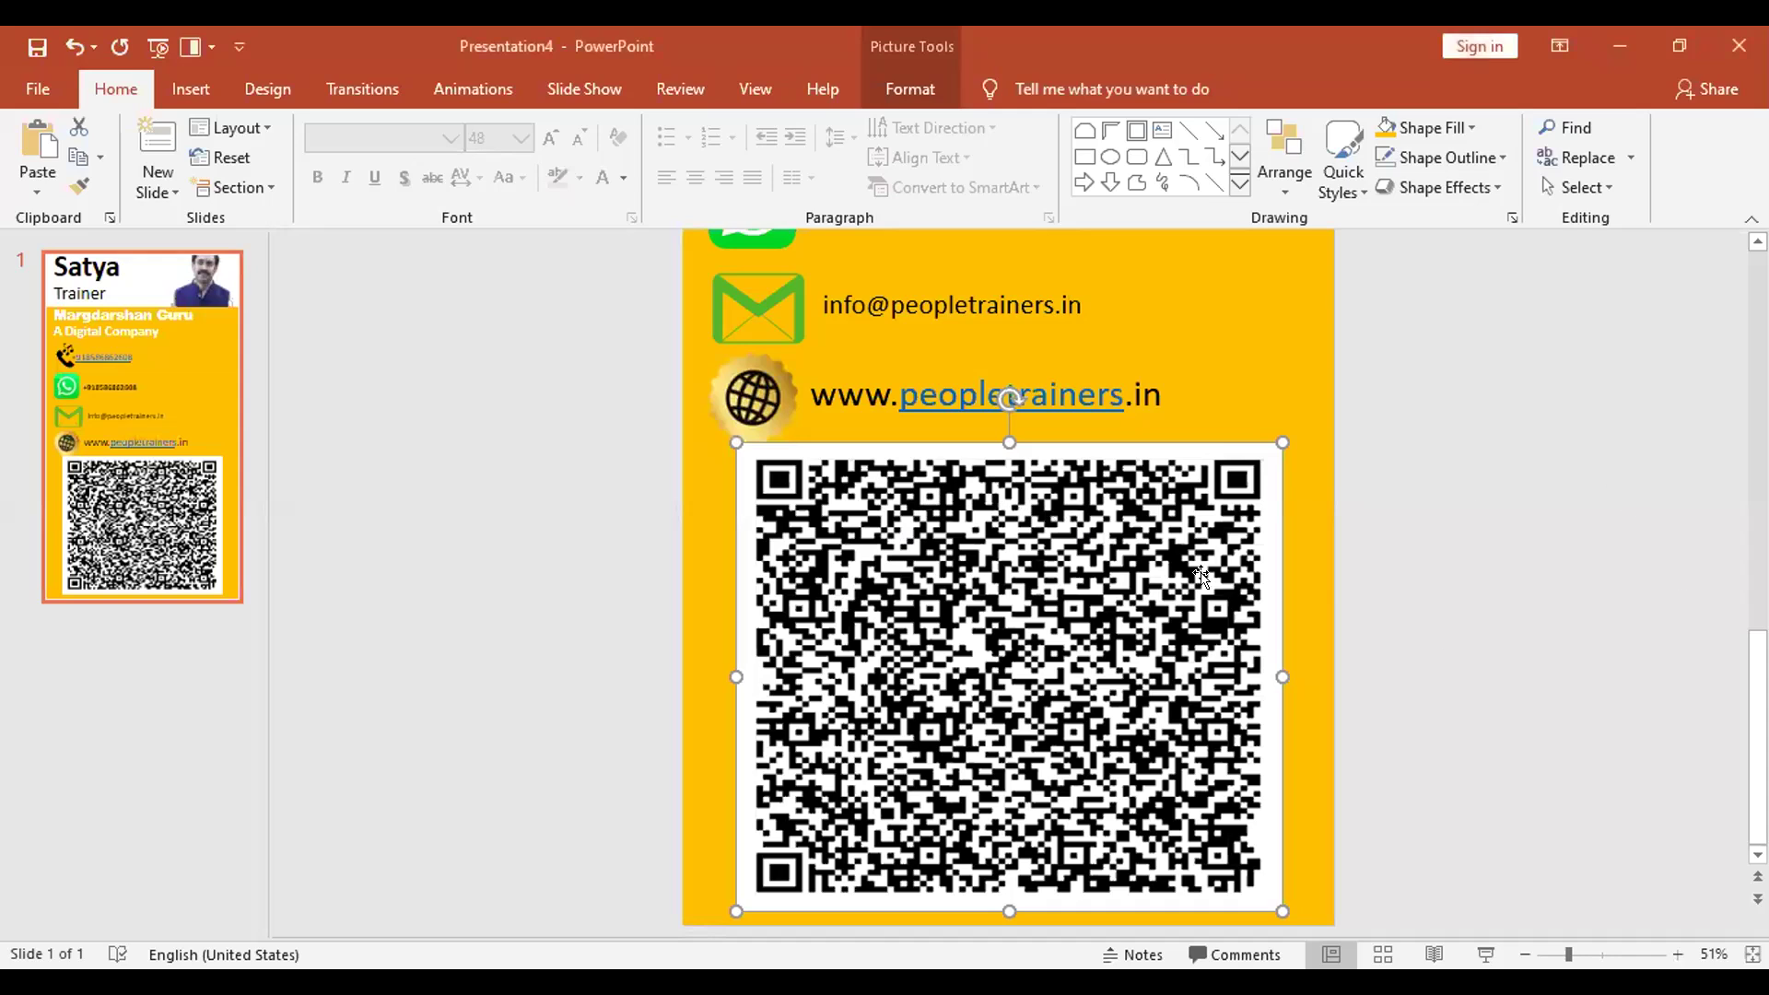
Check the Google Drive sharing address in the QR code picture's hyperlink and accept it
click(1248, 428)
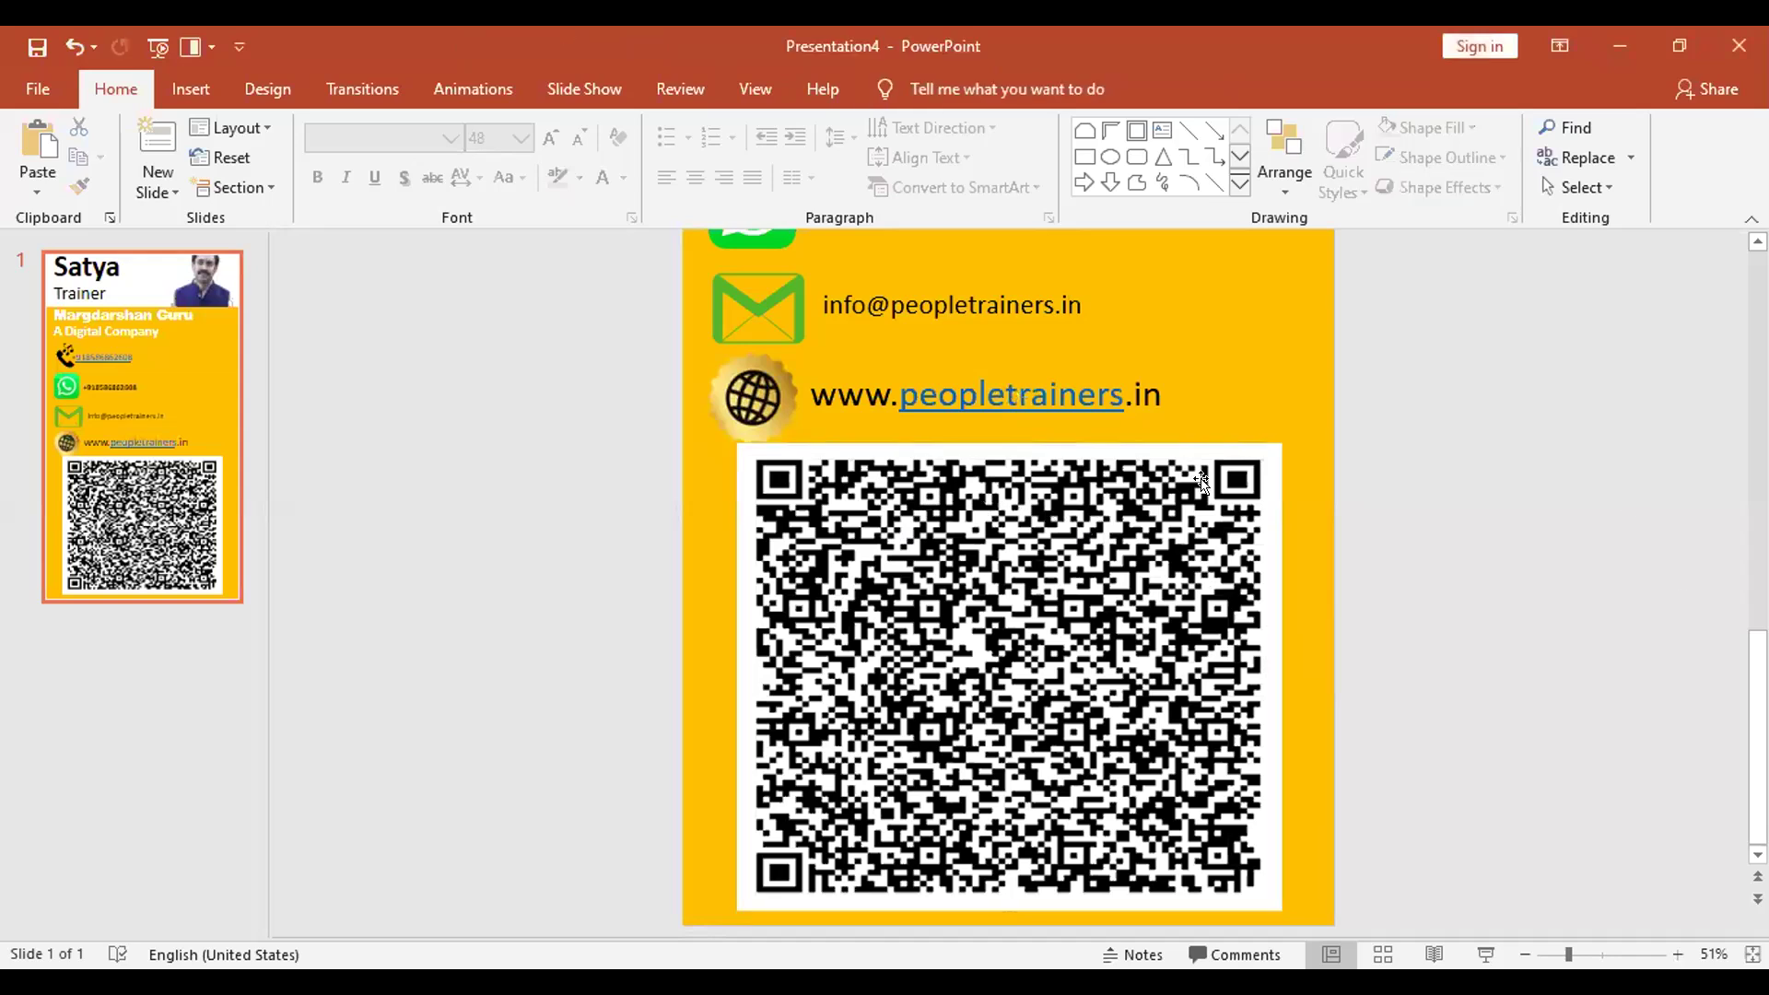
click(1115, 472)
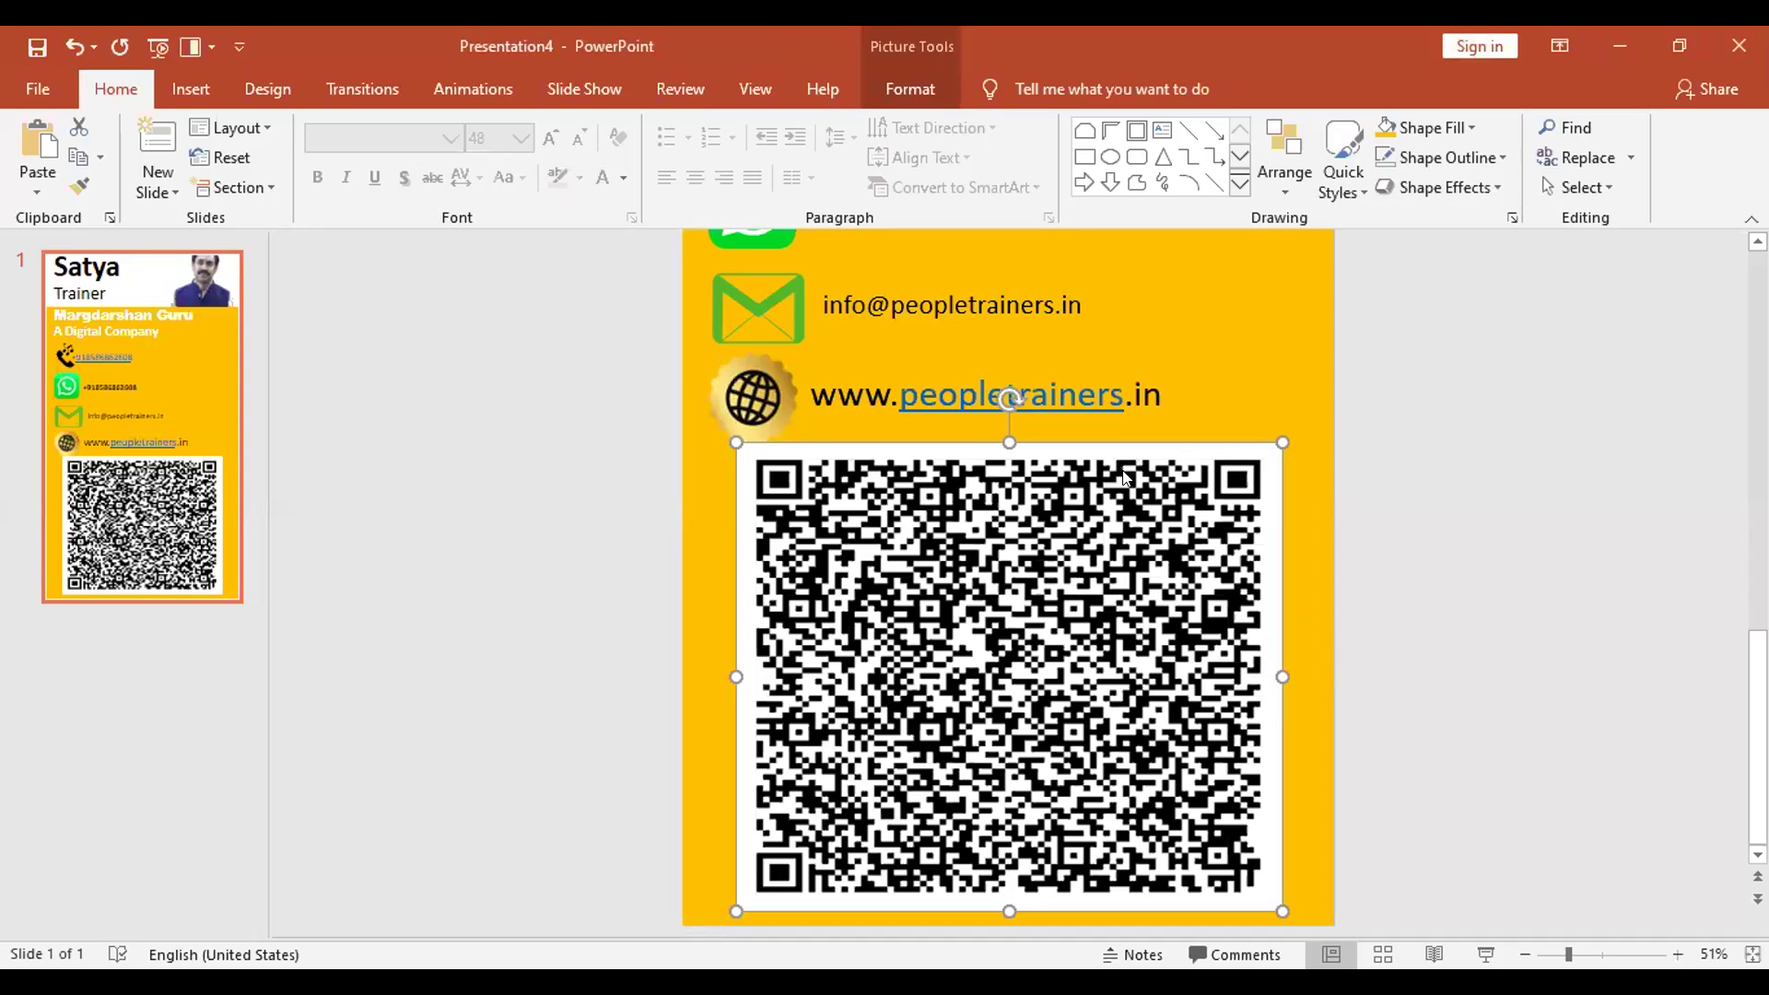
right_click(1124, 478)
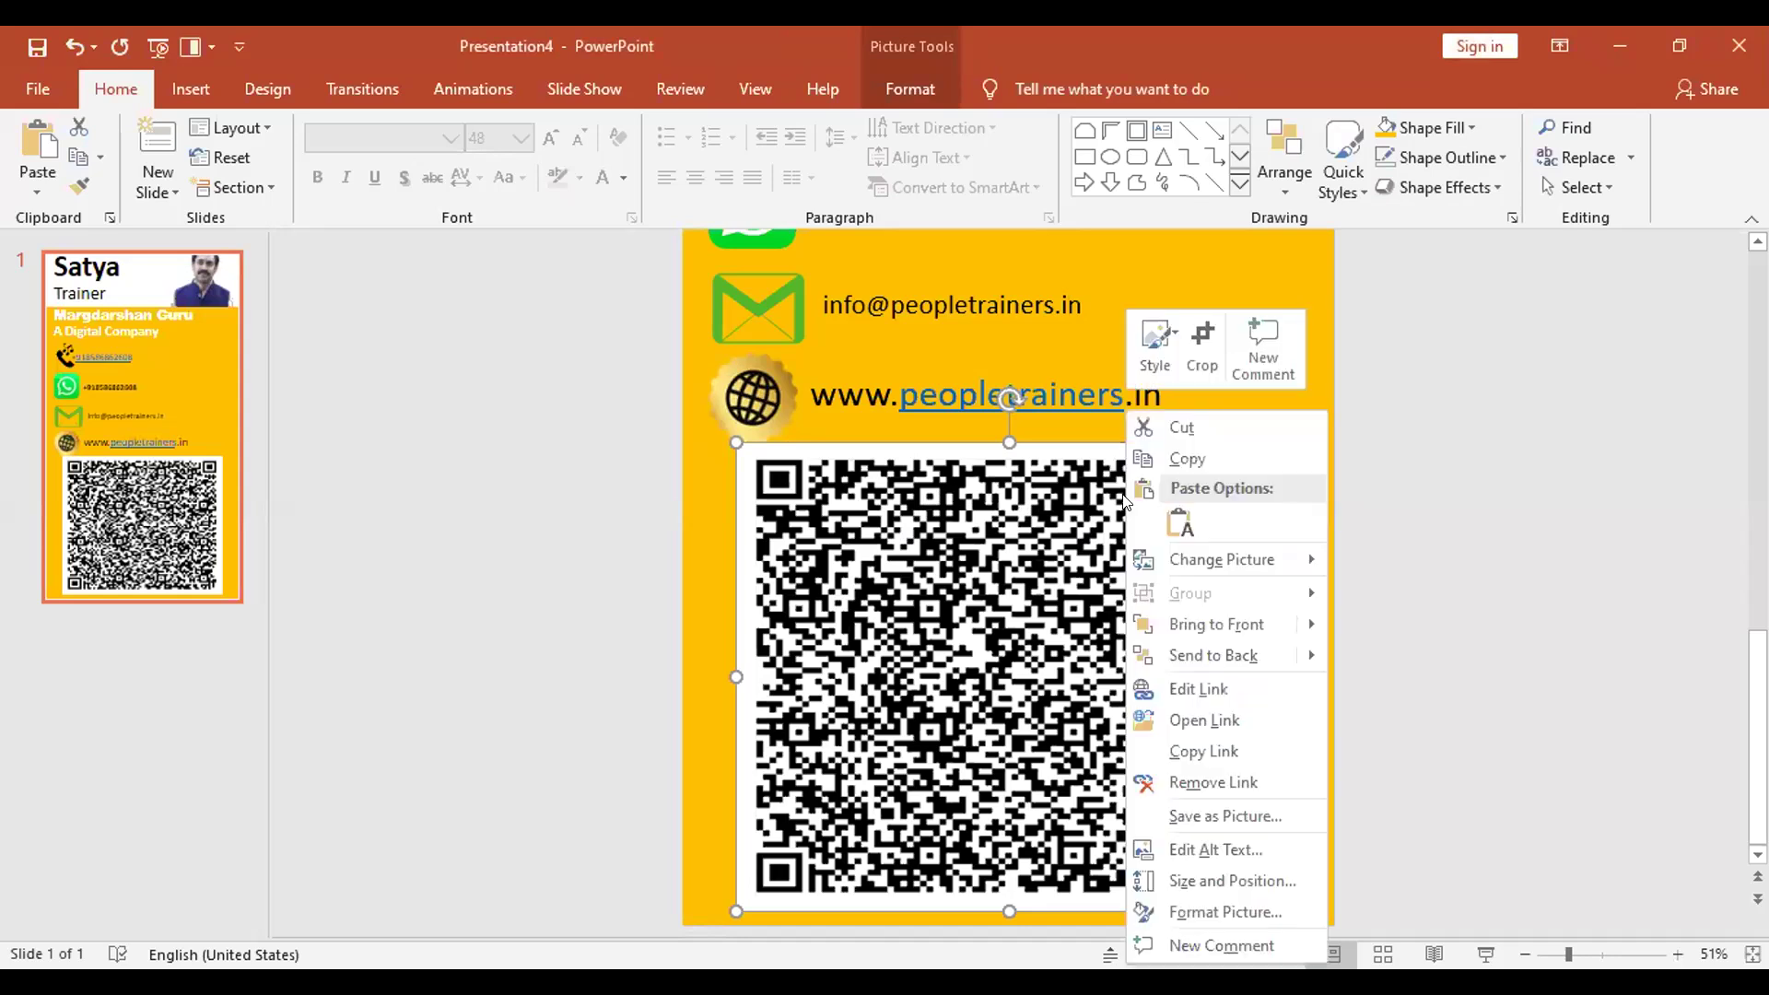
click(1185, 693)
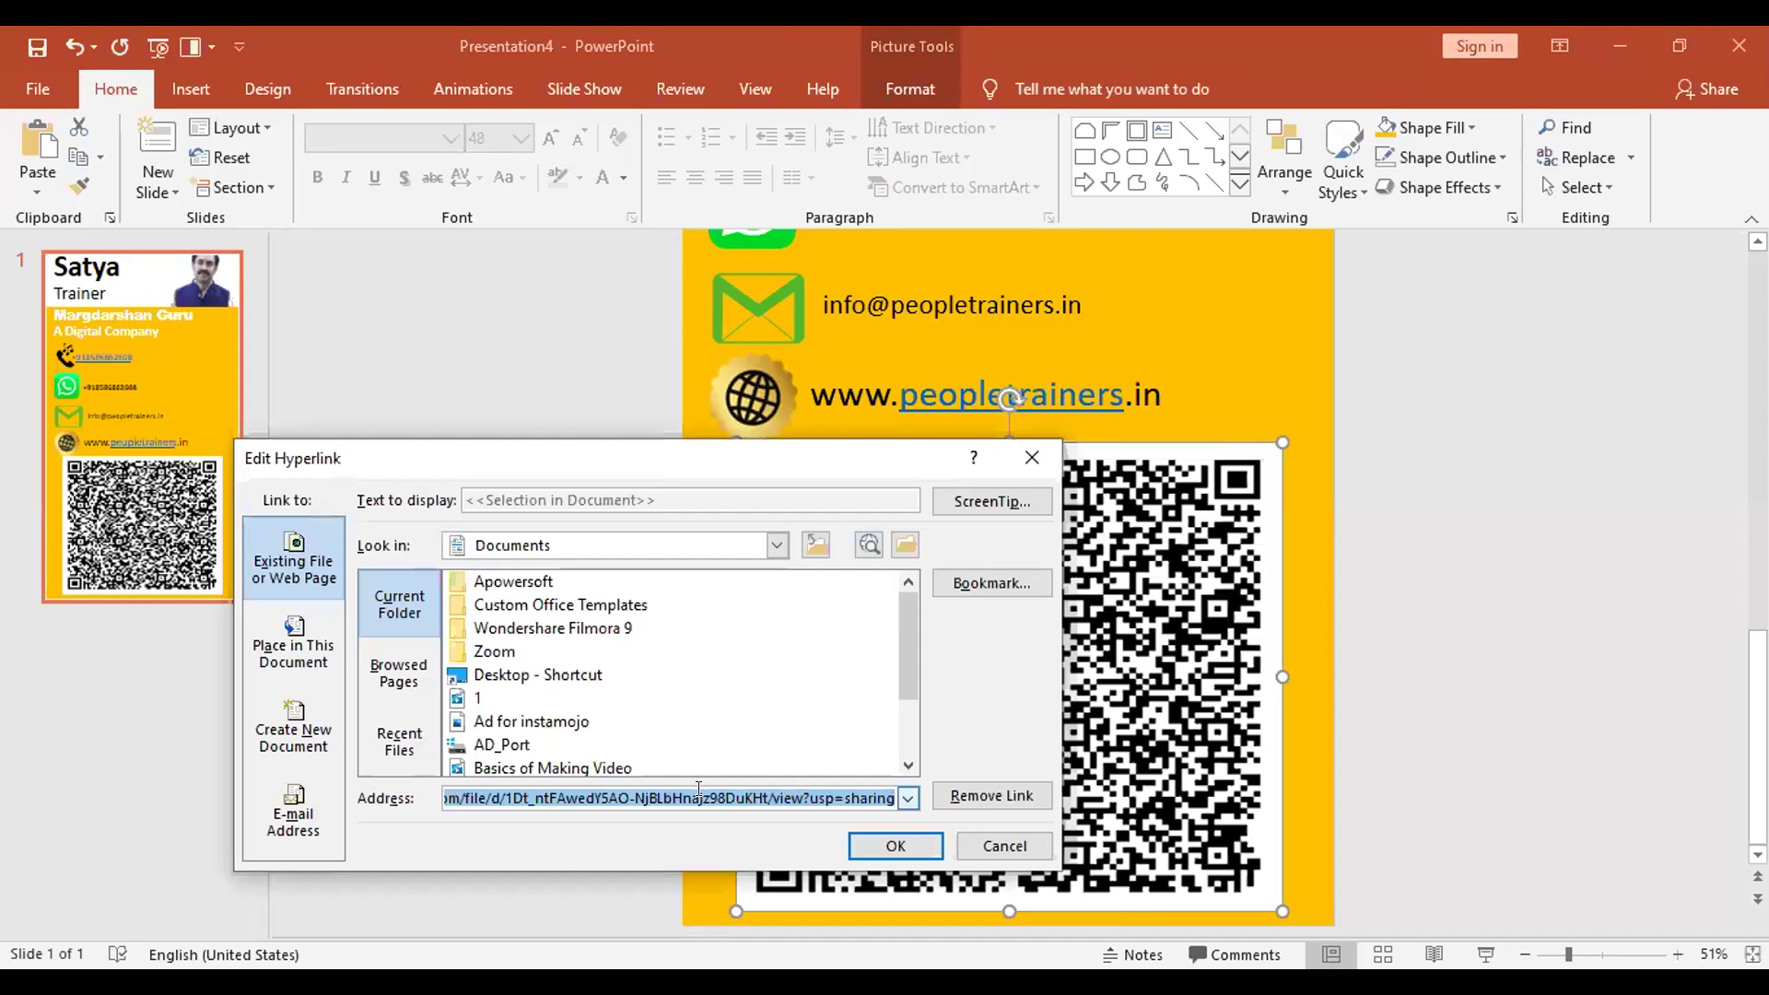
key(End)
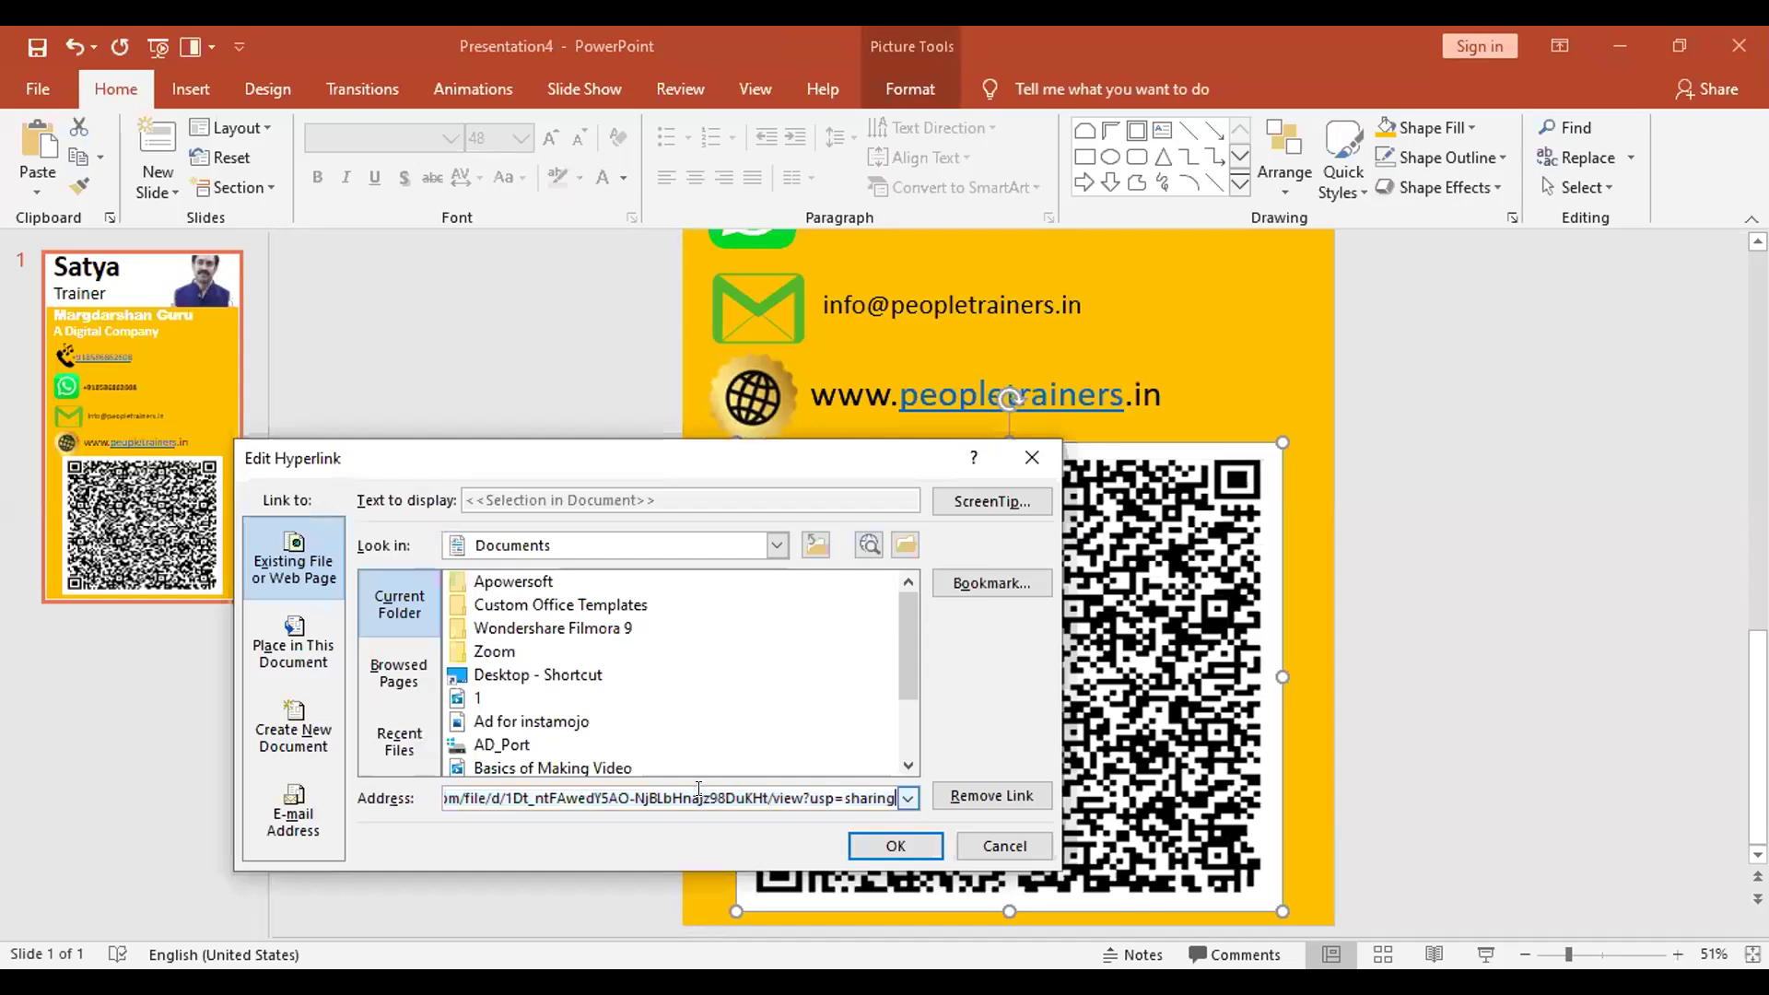
click(877, 844)
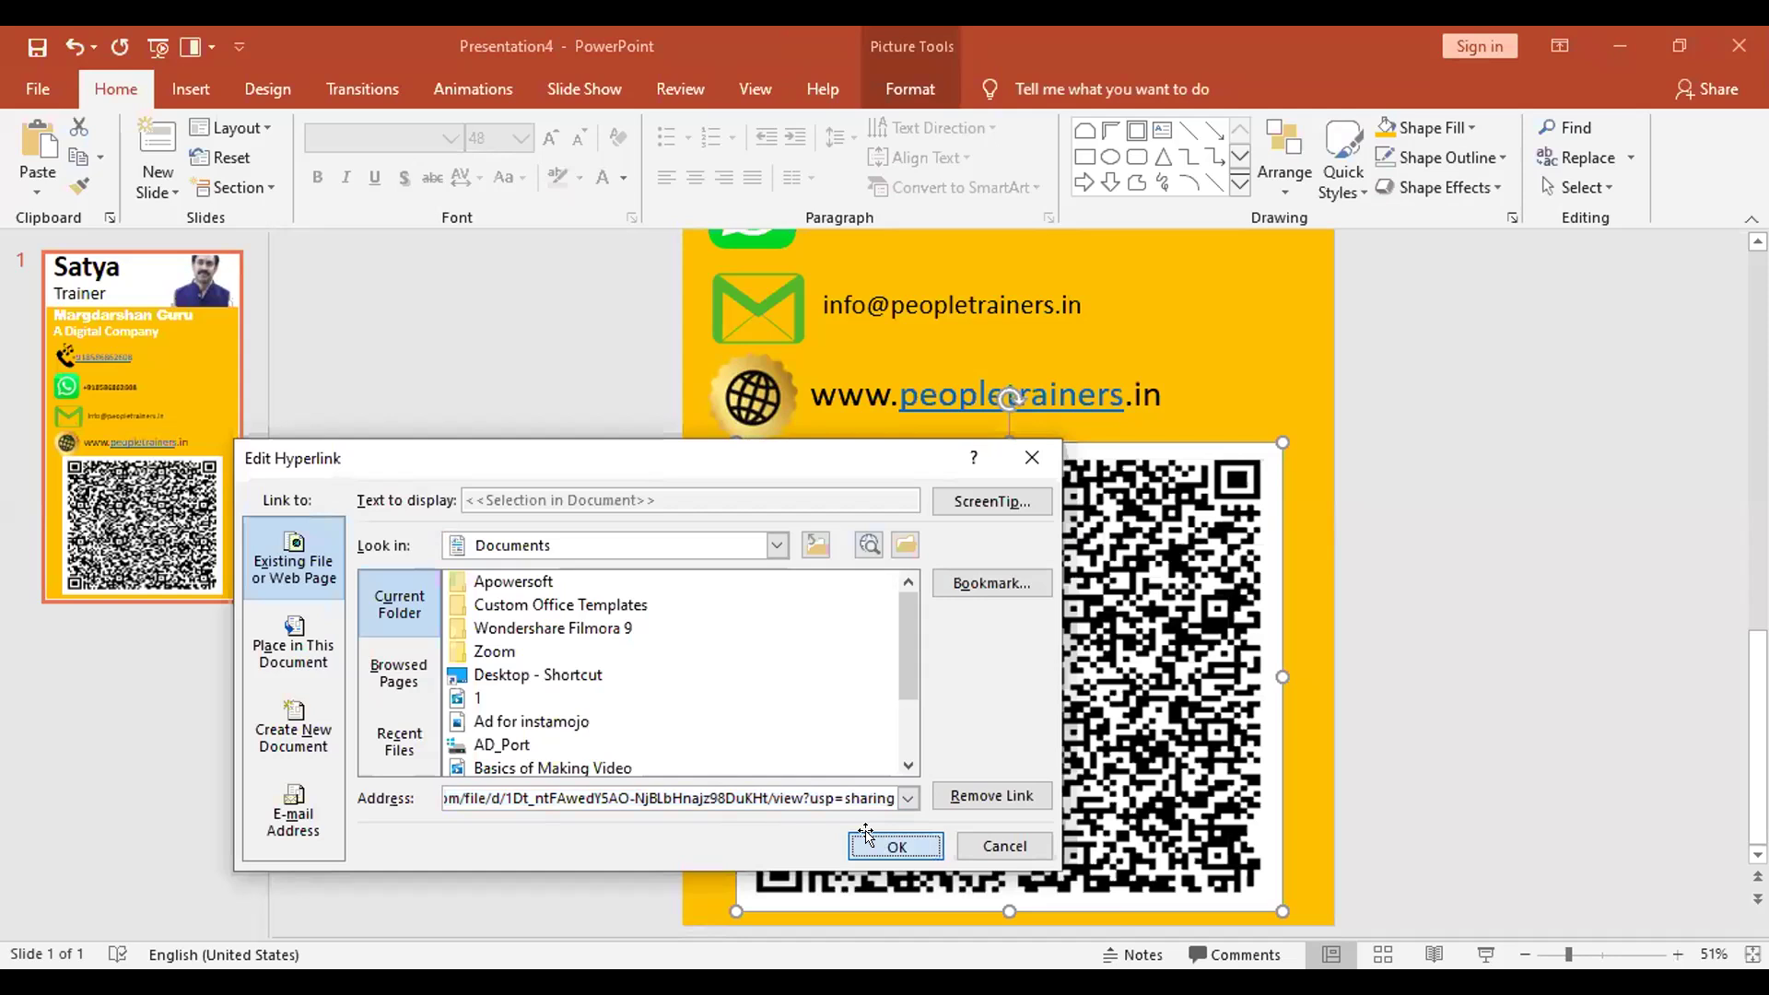
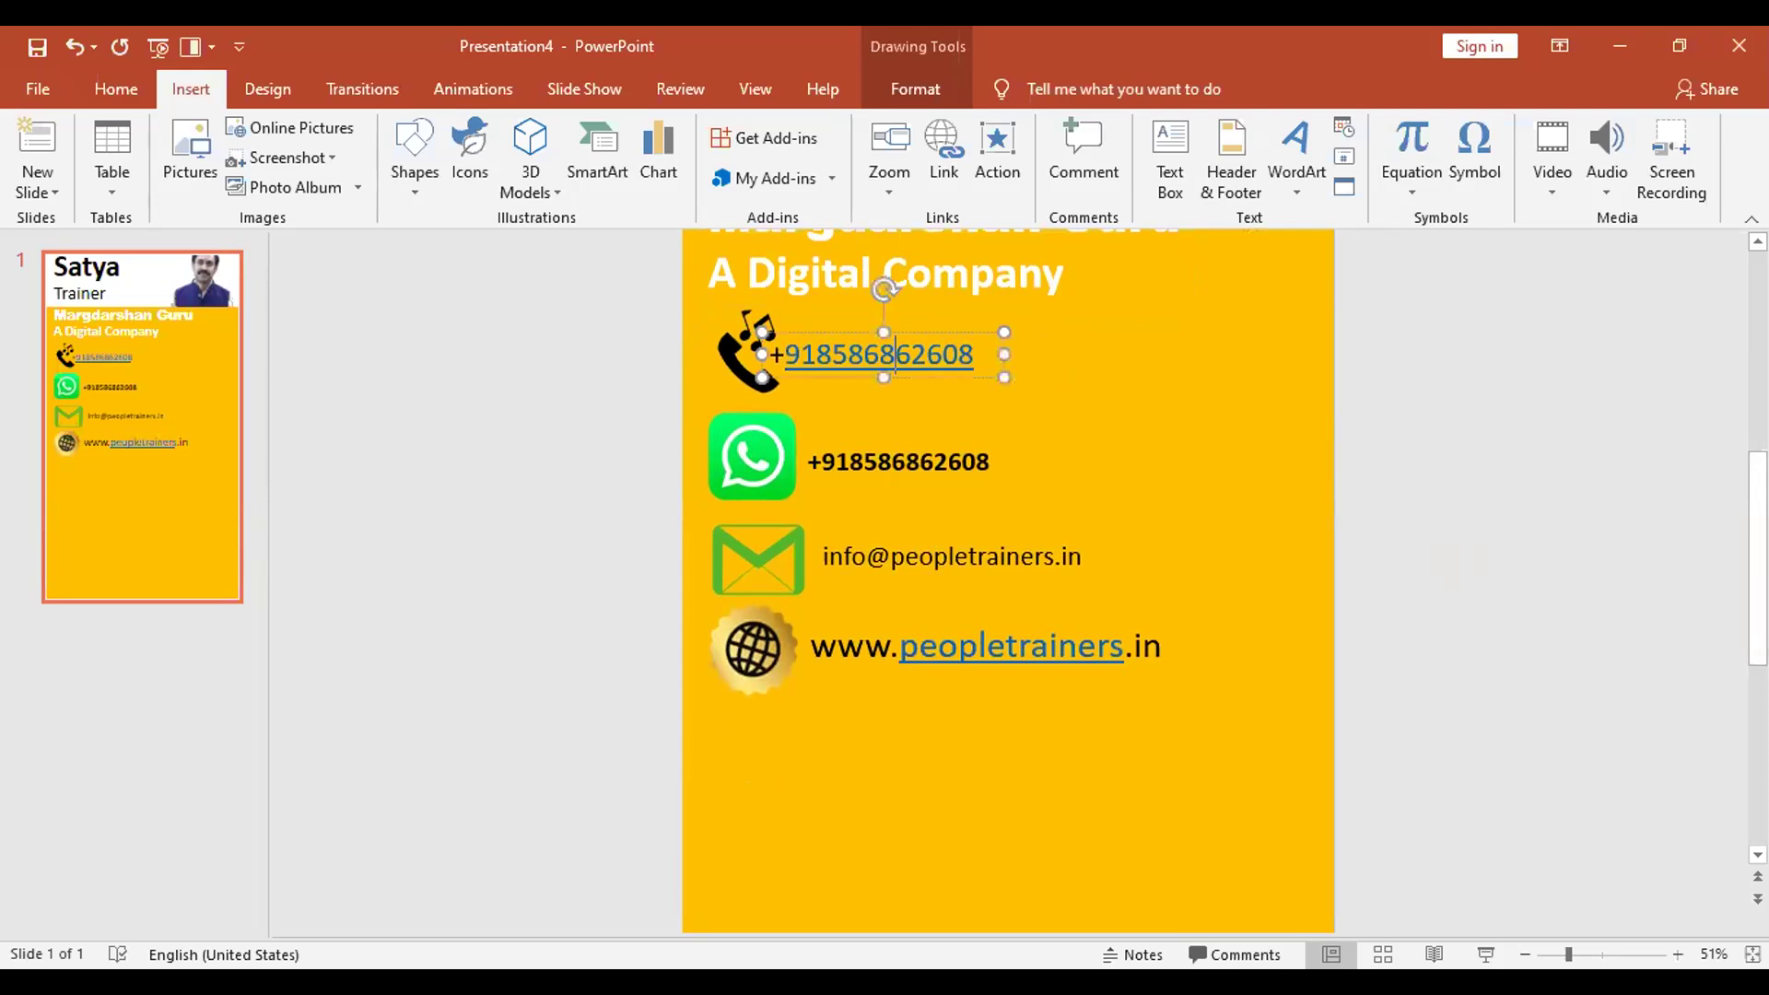
scroll(1598, 332, up, 3)
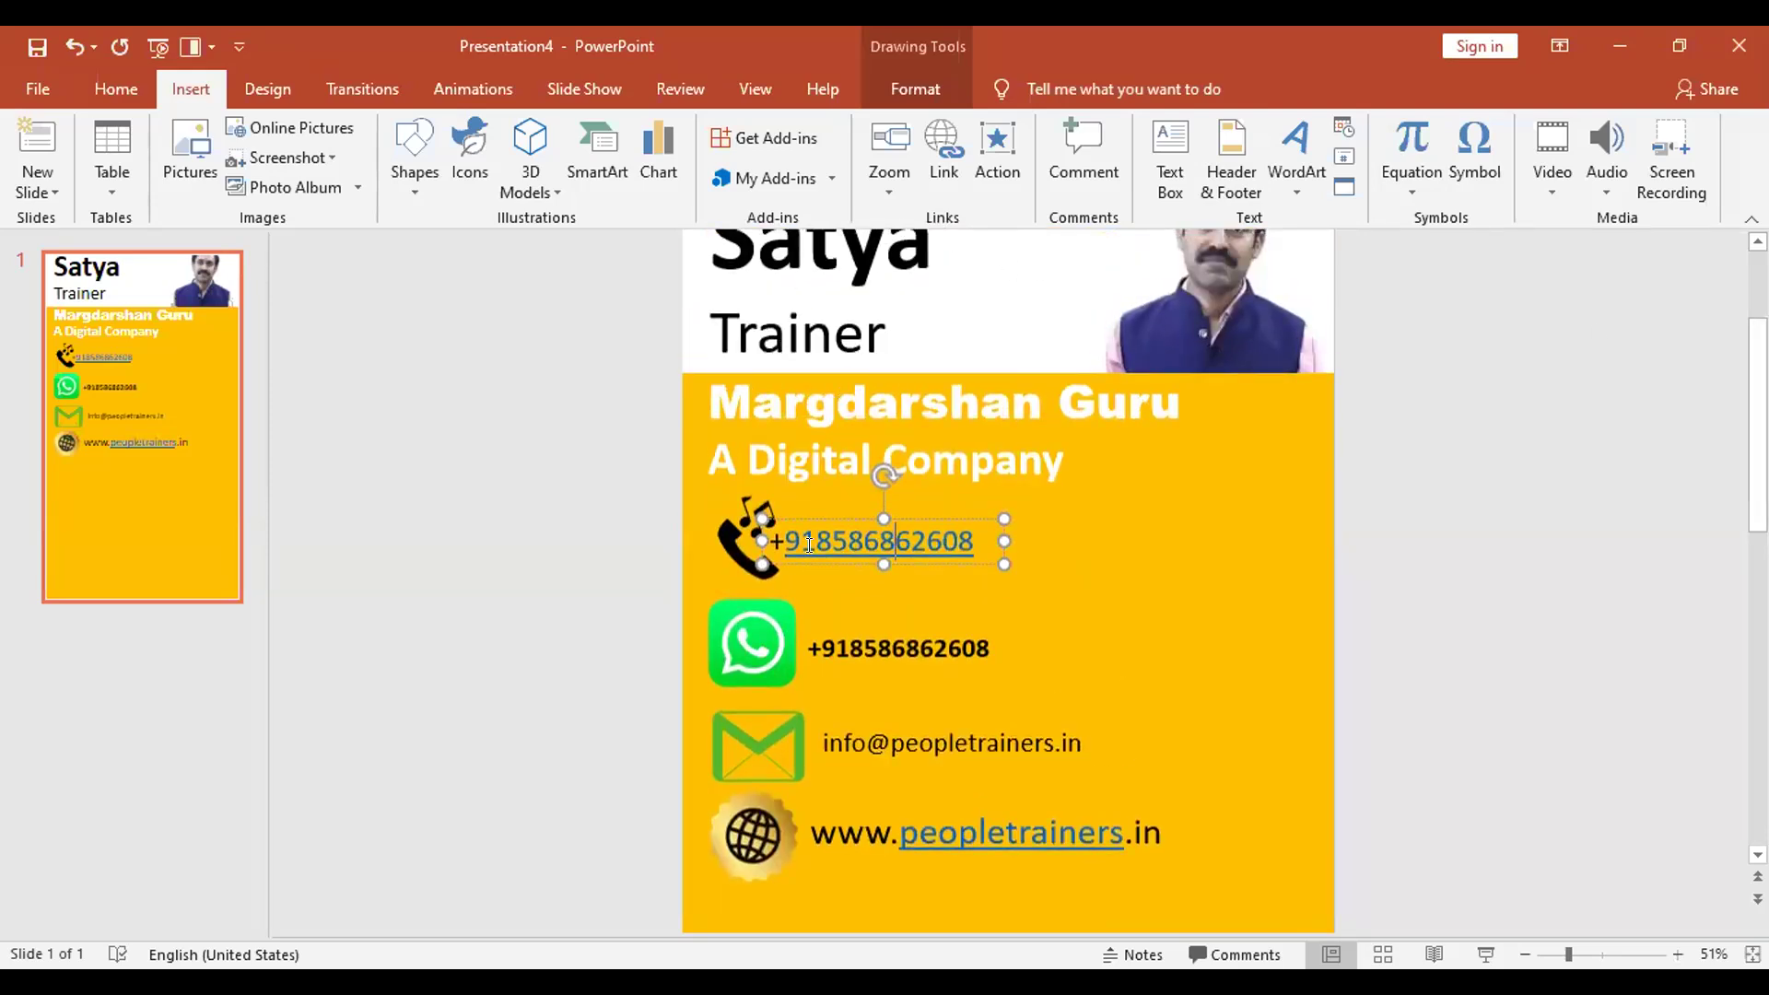
click(877, 649)
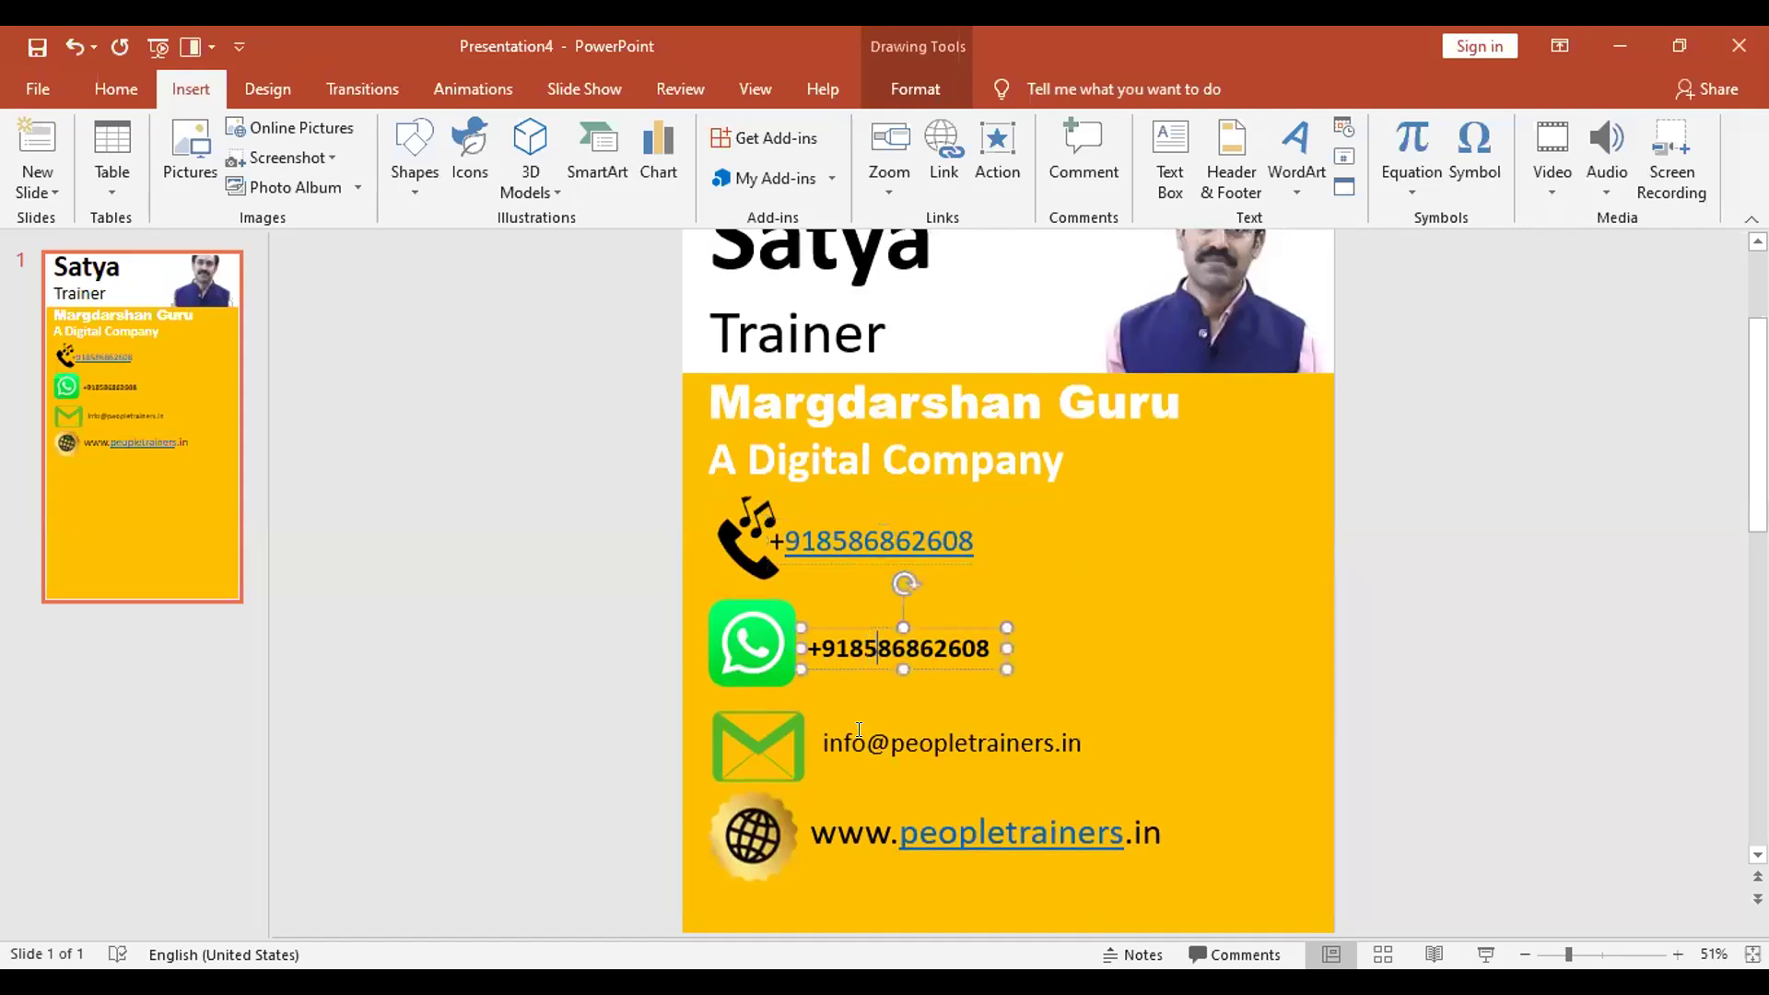
click(942, 807)
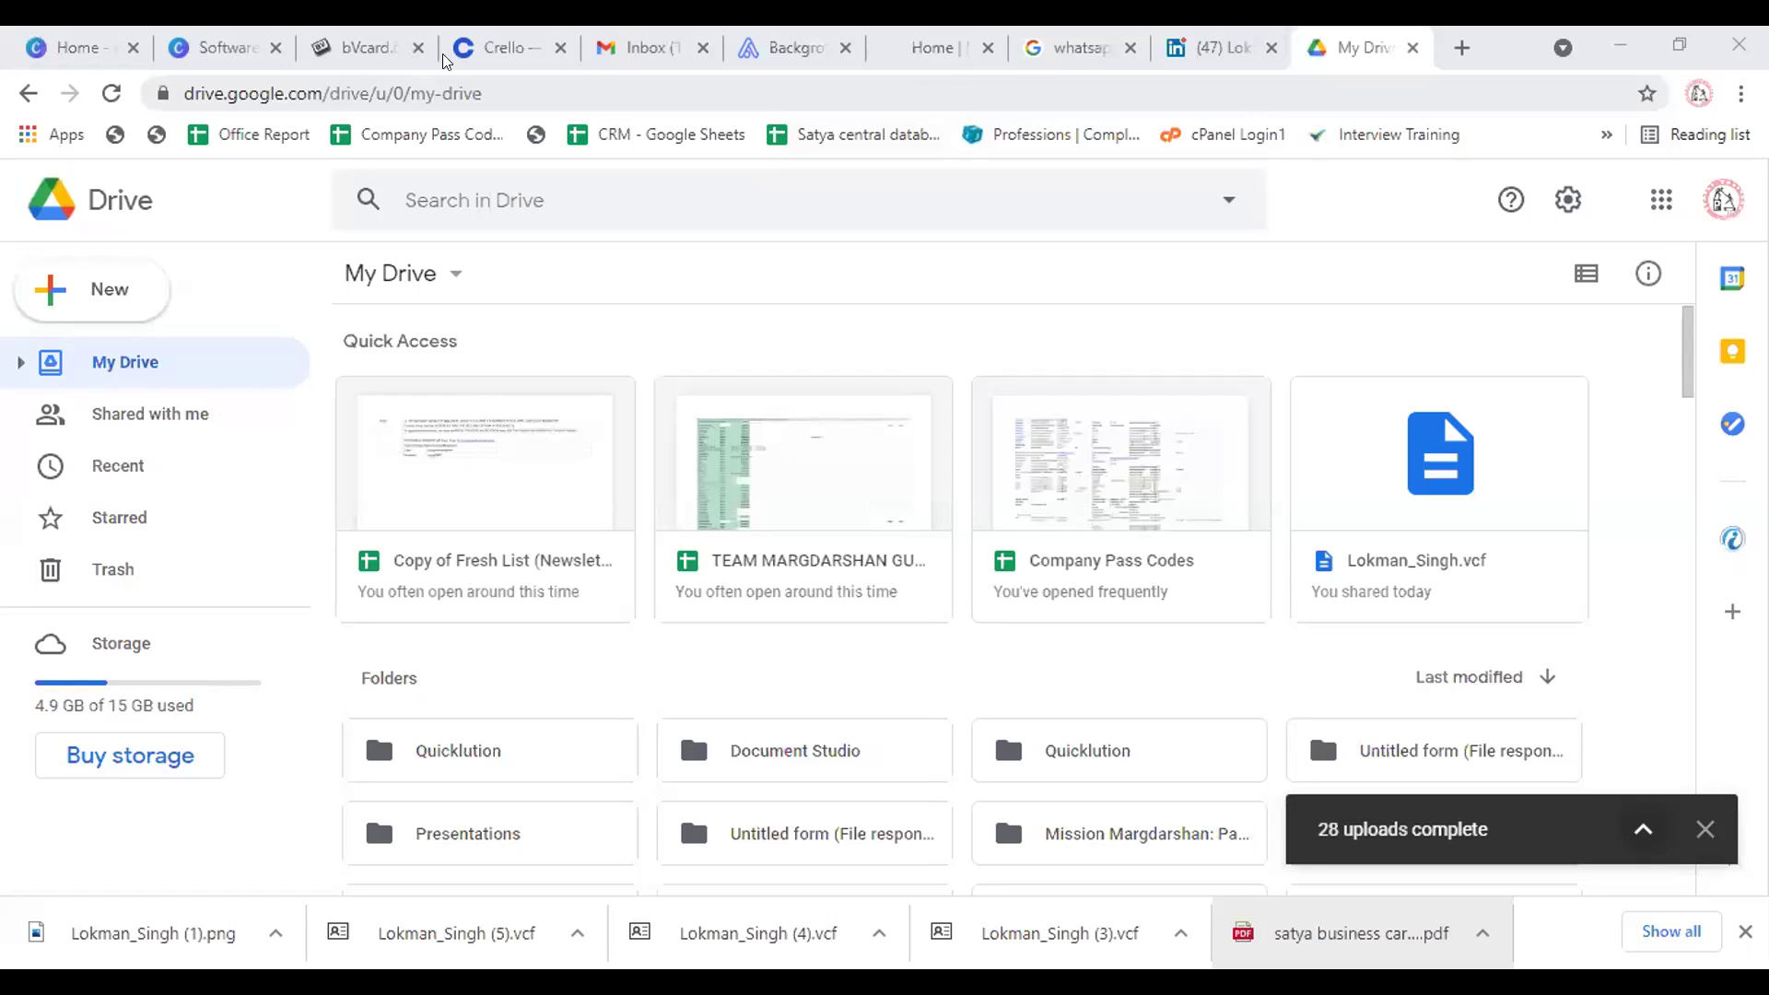
Switch to the bvcard.com form and review the name, contact, address and social profile fields
click(357, 52)
scroll(417, 399, up, 6)
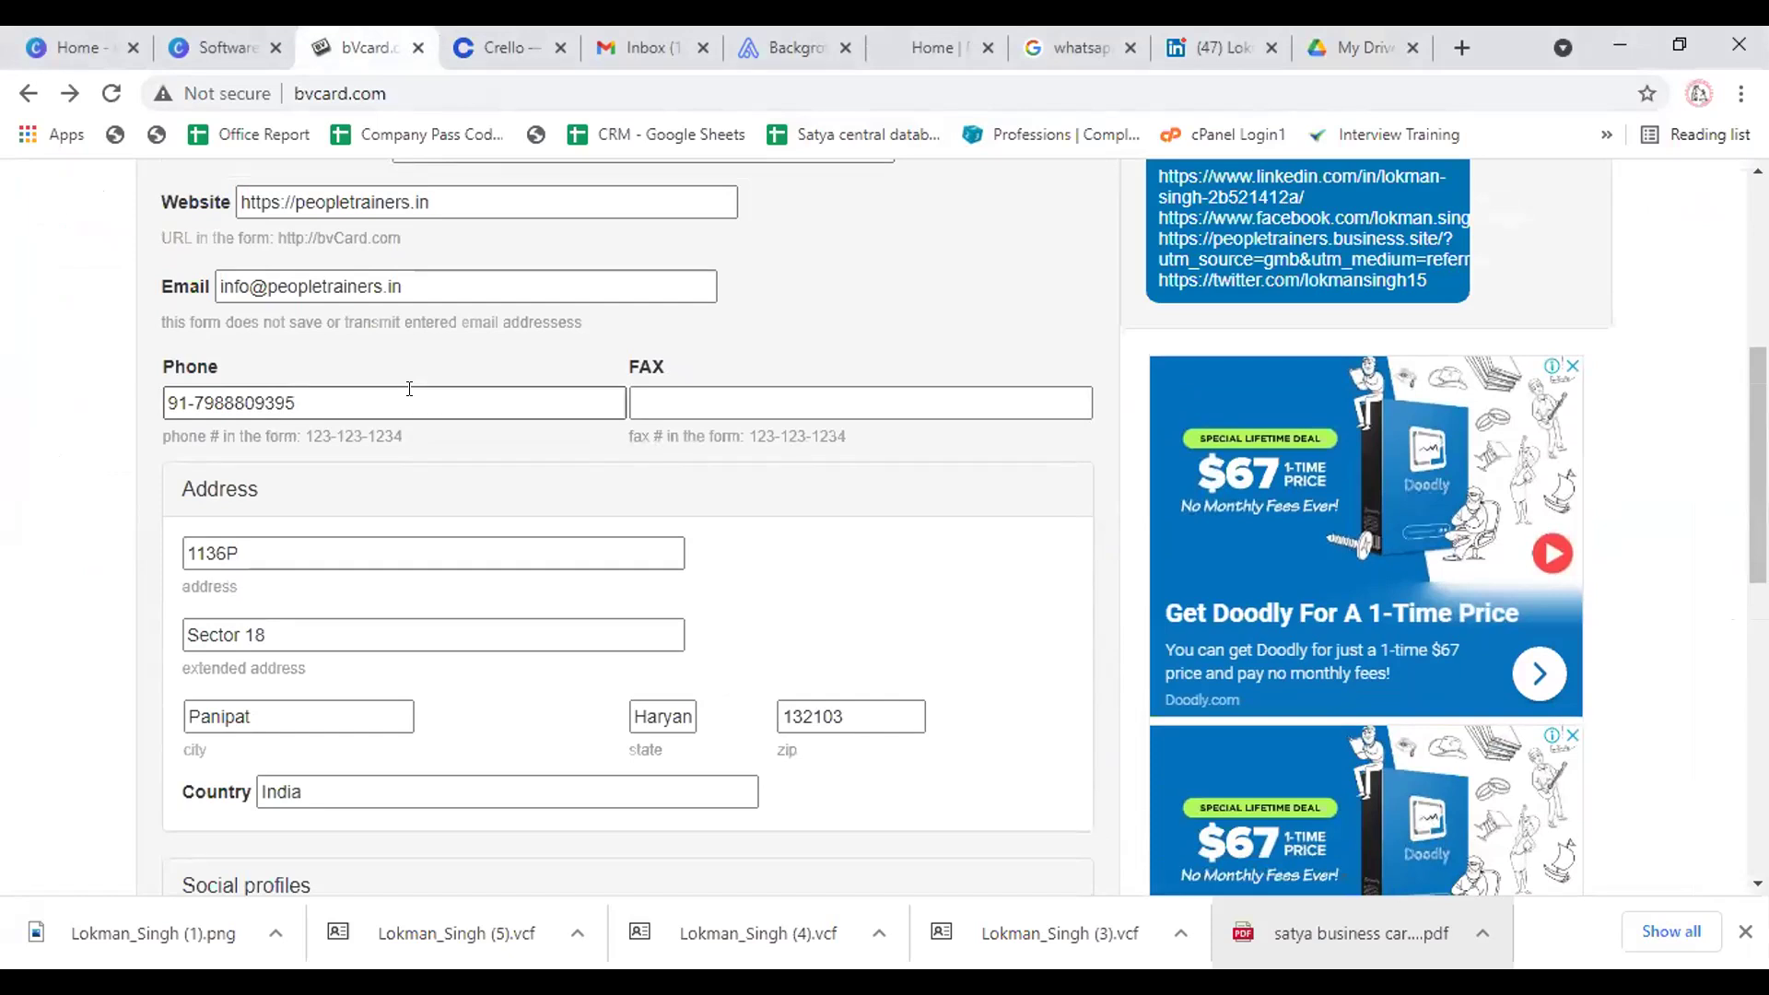
scroll(553, 271, up, 4)
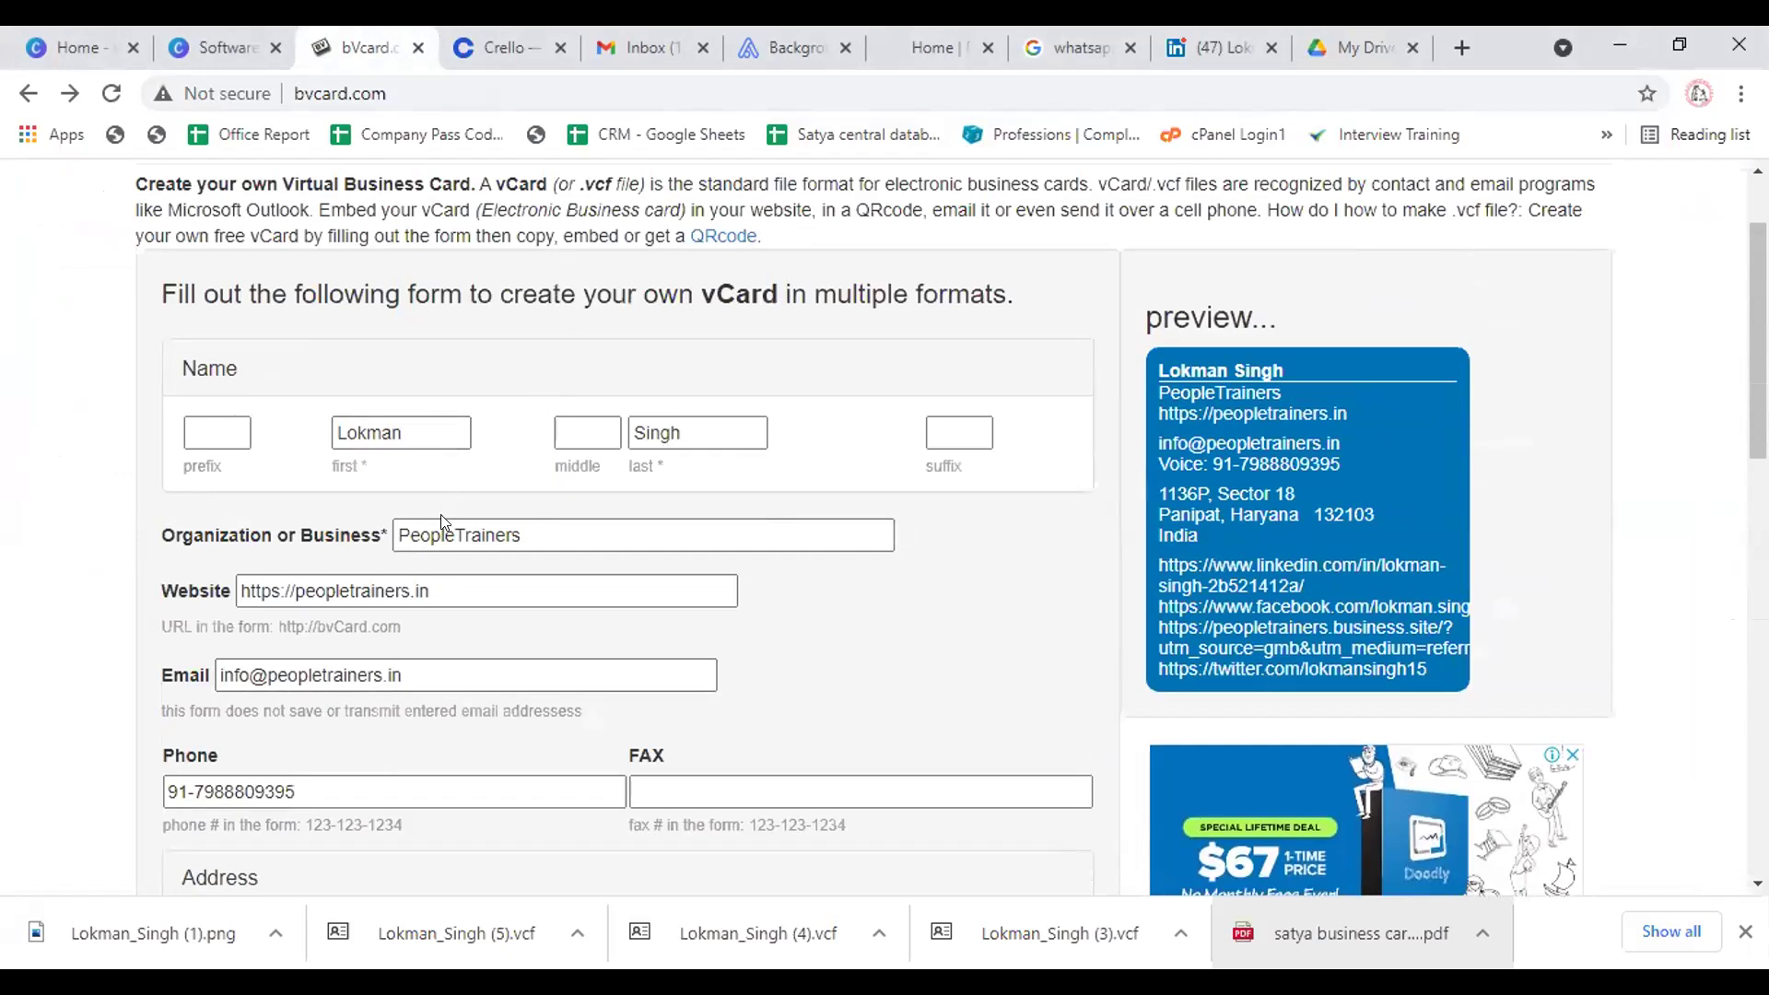
scroll(457, 584, down, 4)
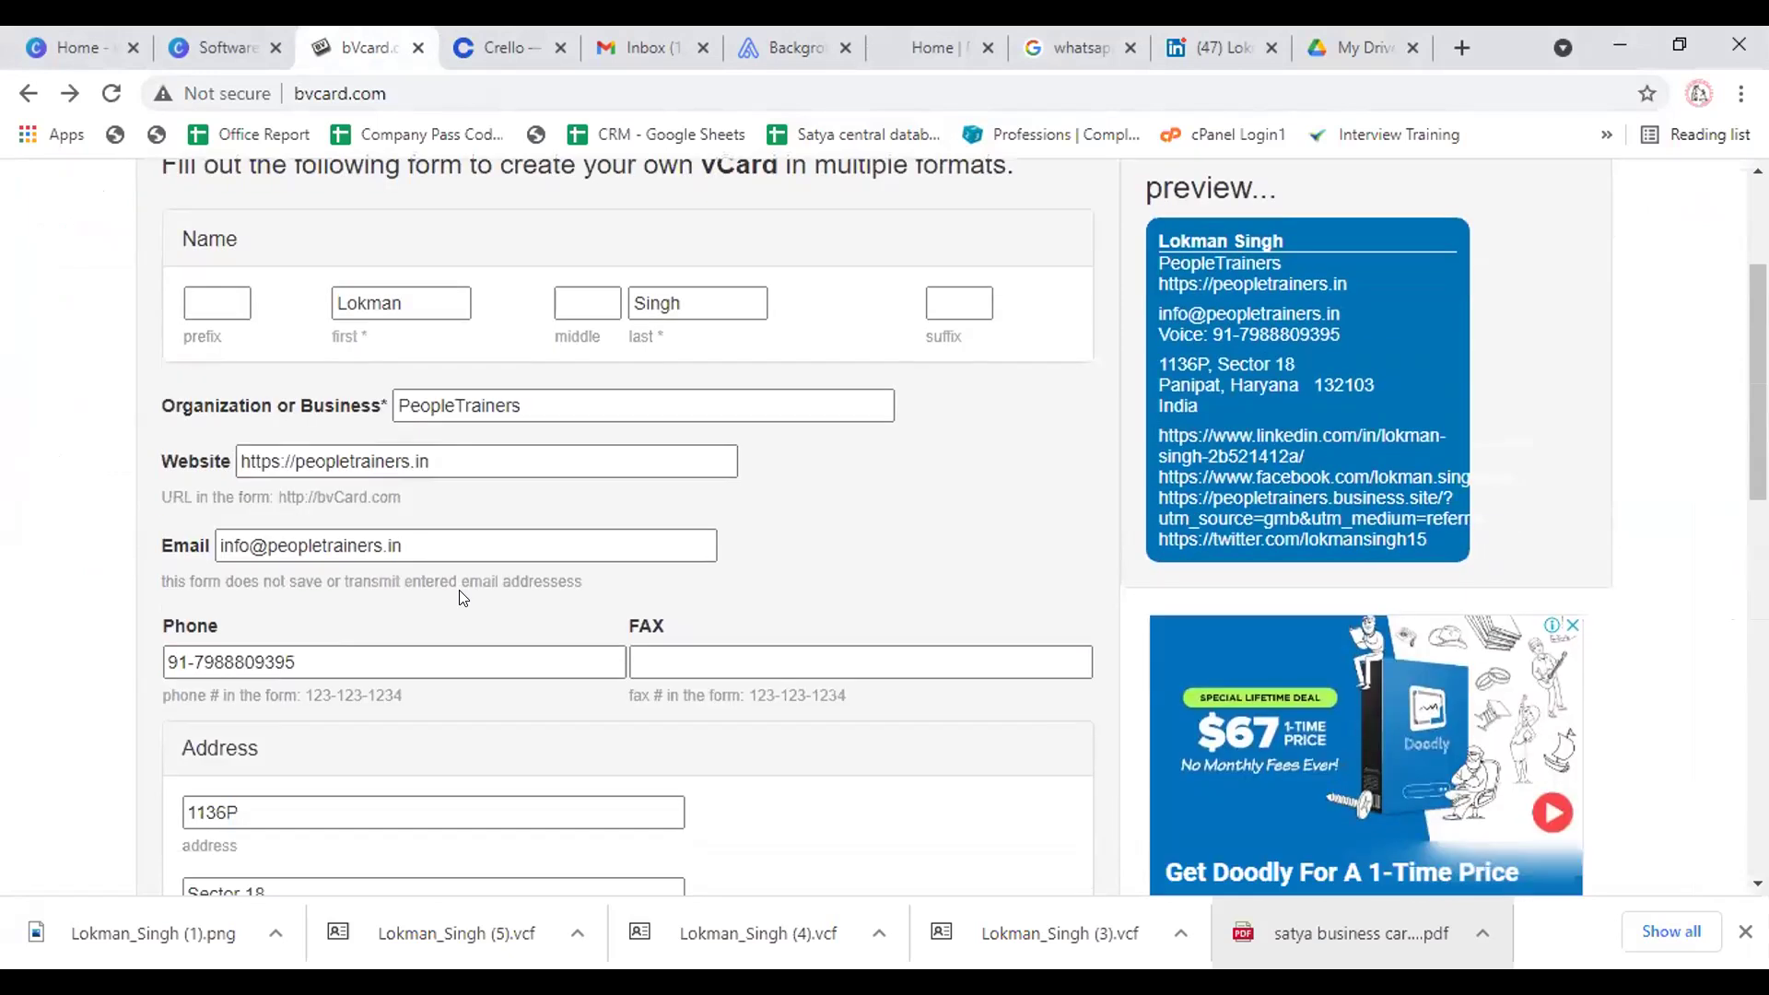
scroll(461, 594, down, 1)
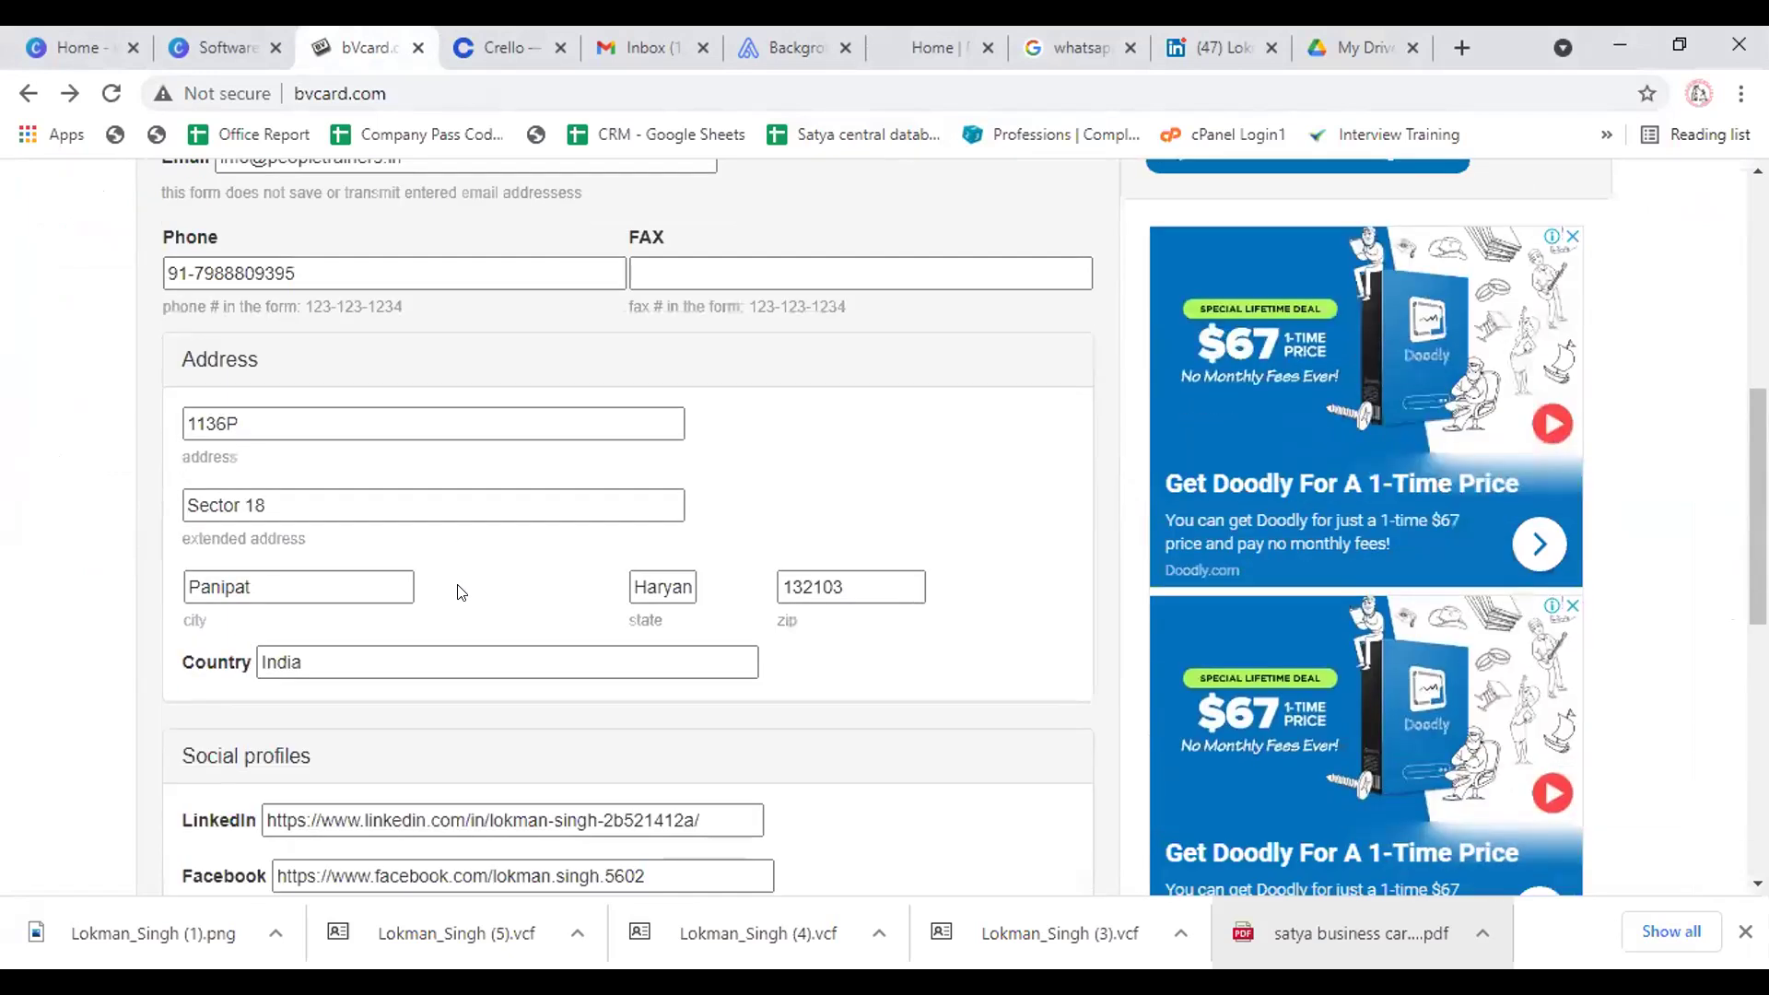
scroll(458, 592, down, 3)
click(449, 560)
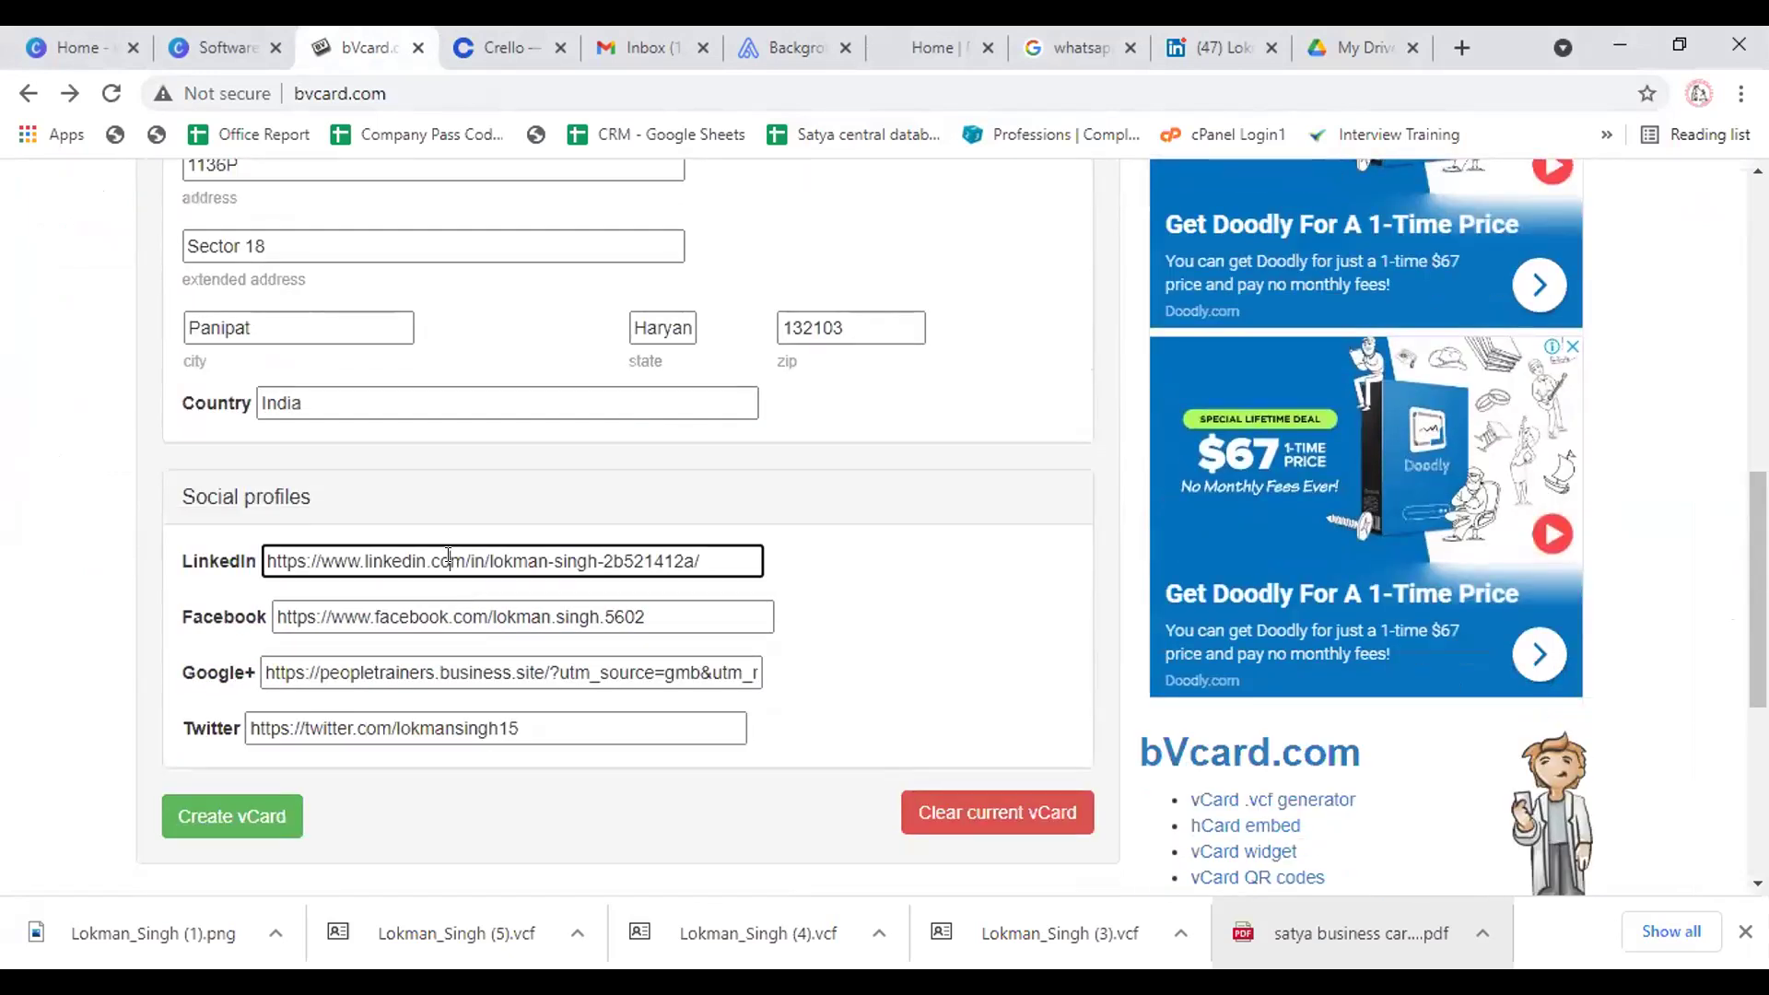
click(450, 617)
click(432, 662)
click(426, 715)
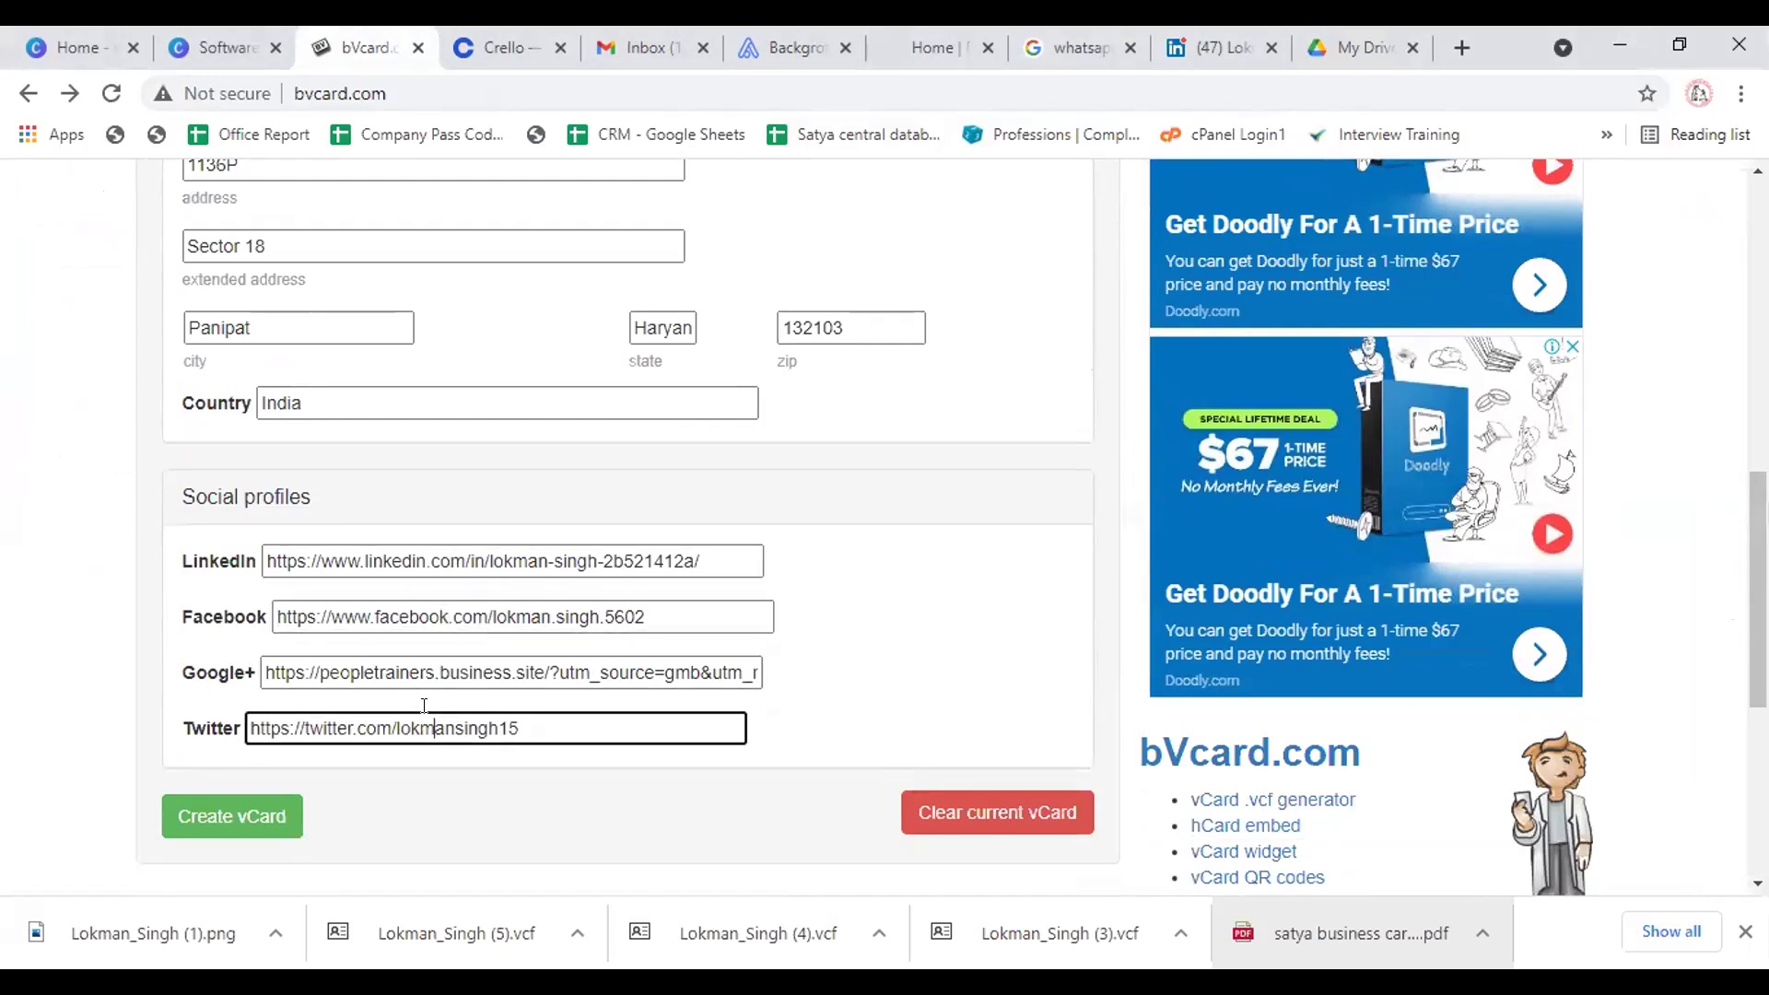
Create the vCard from the filled-in form and download both the vCard file and its QR code
click(247, 820)
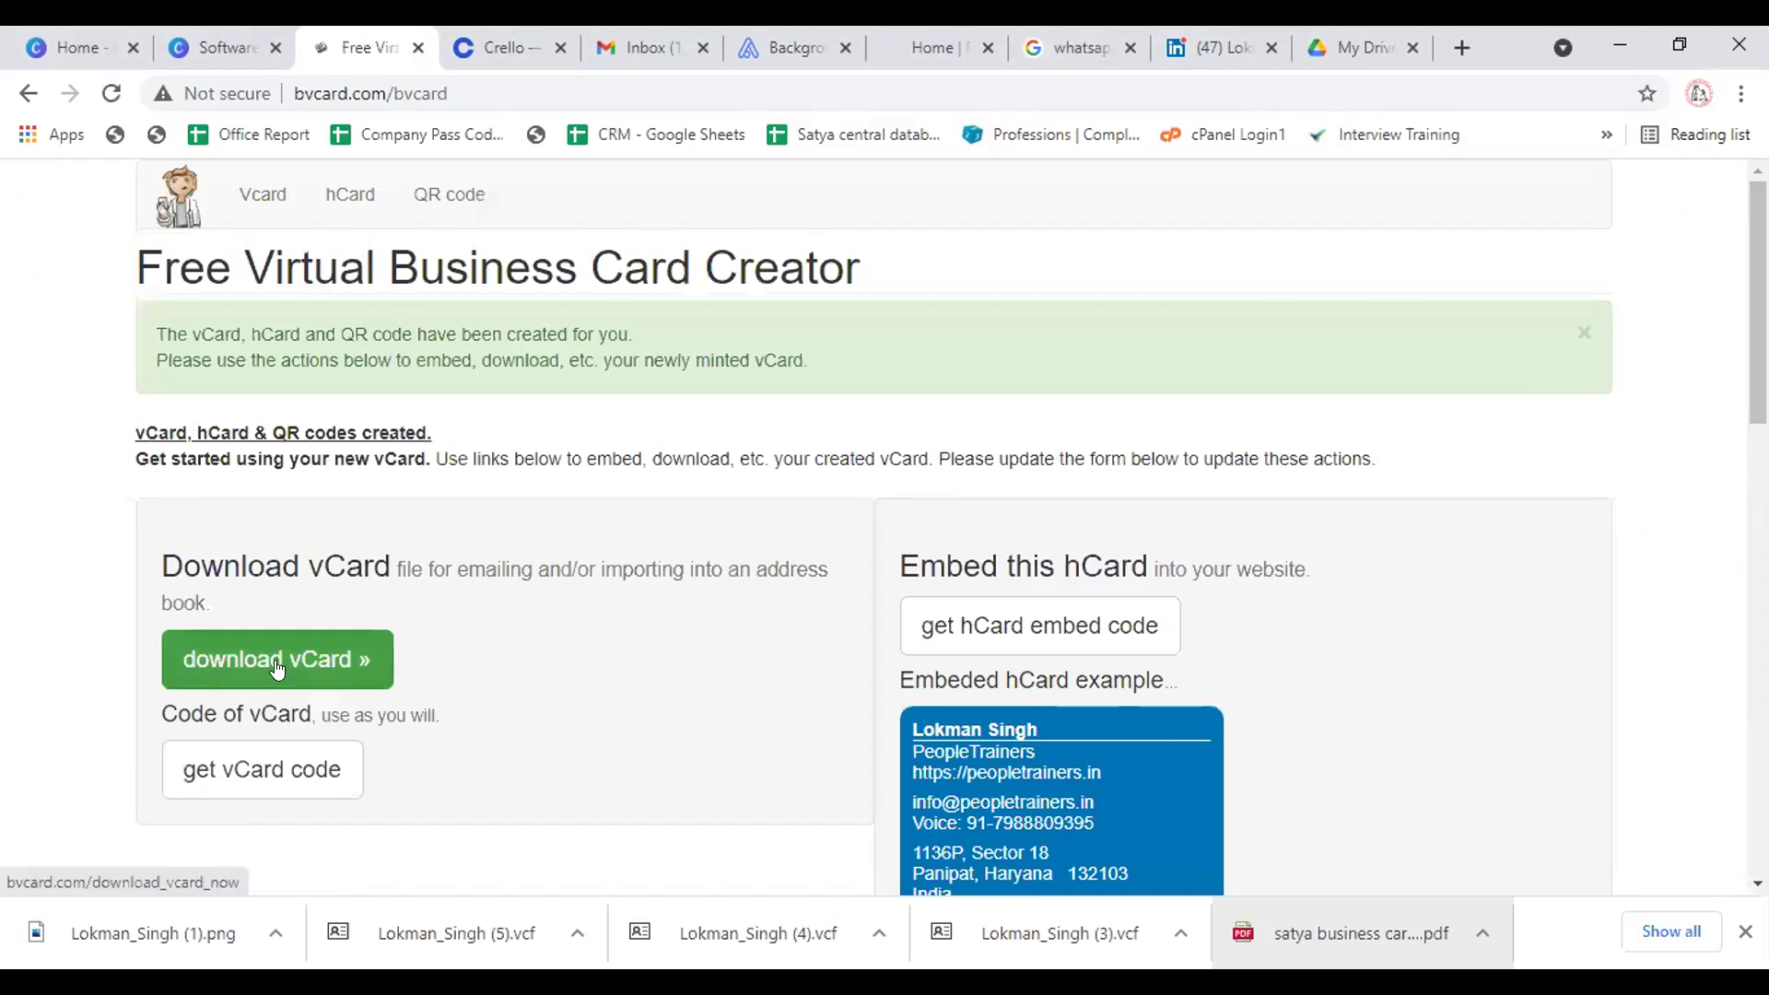
scroll(277, 670, down, 3)
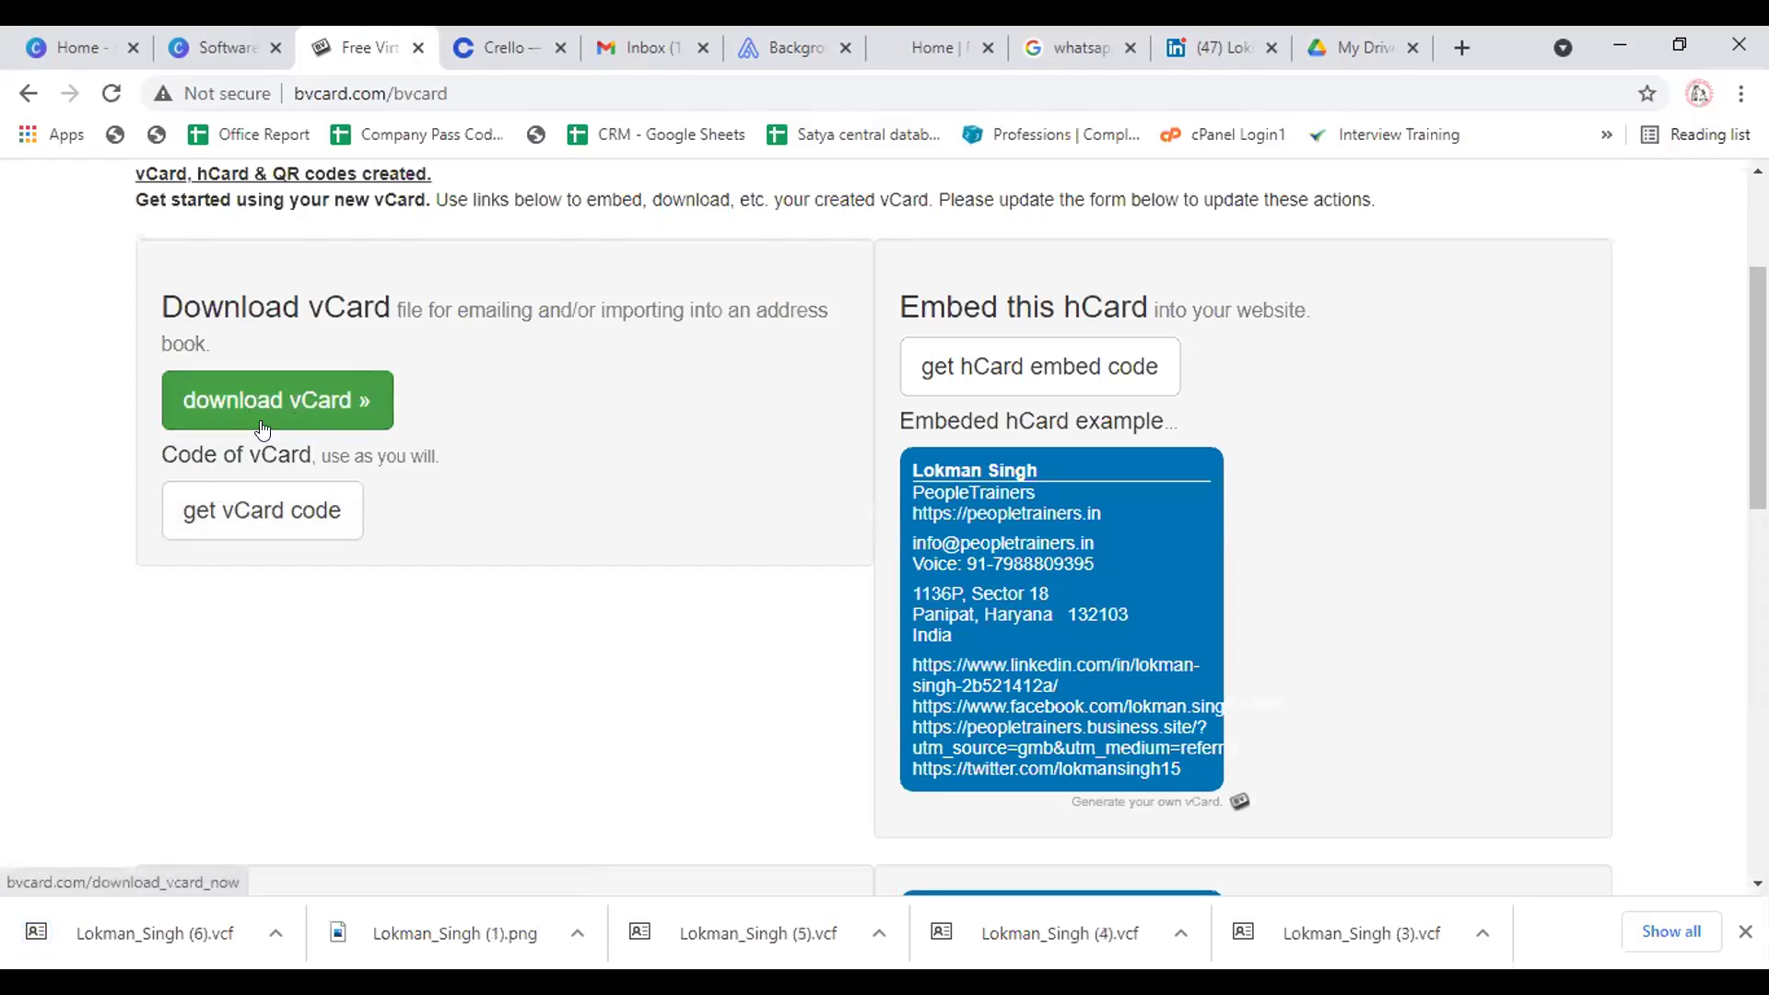
scroll(277, 580, down, 7)
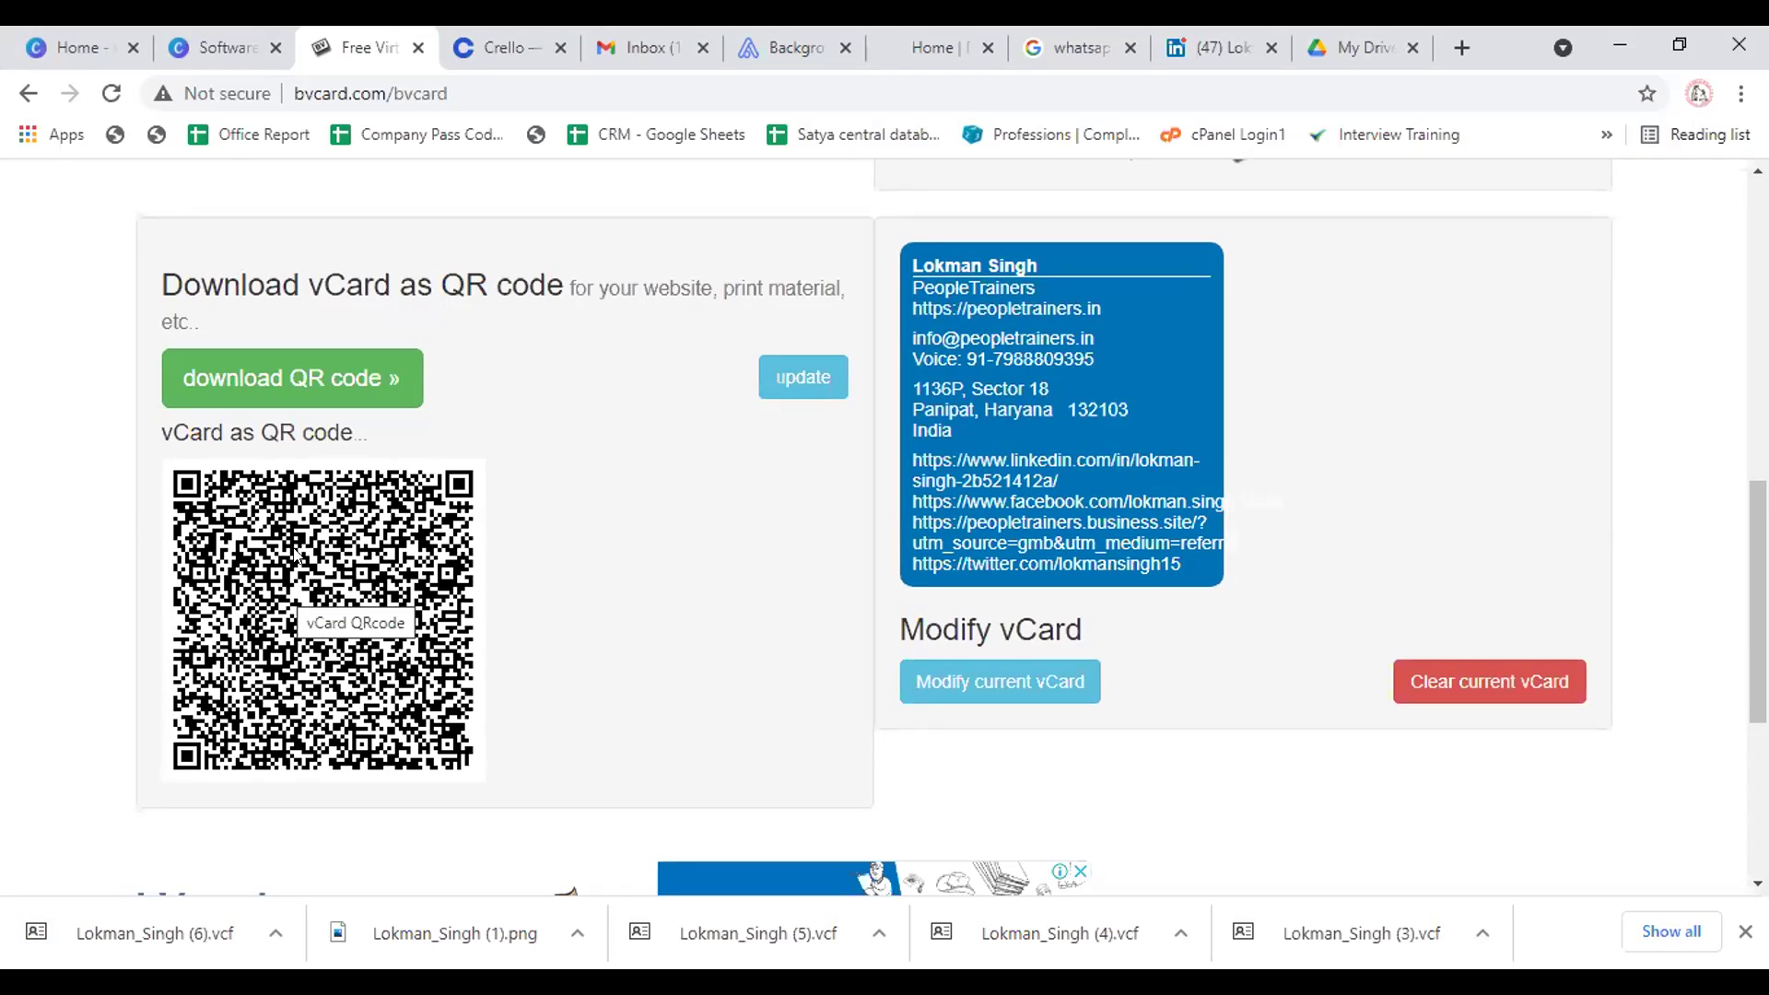
click(293, 376)
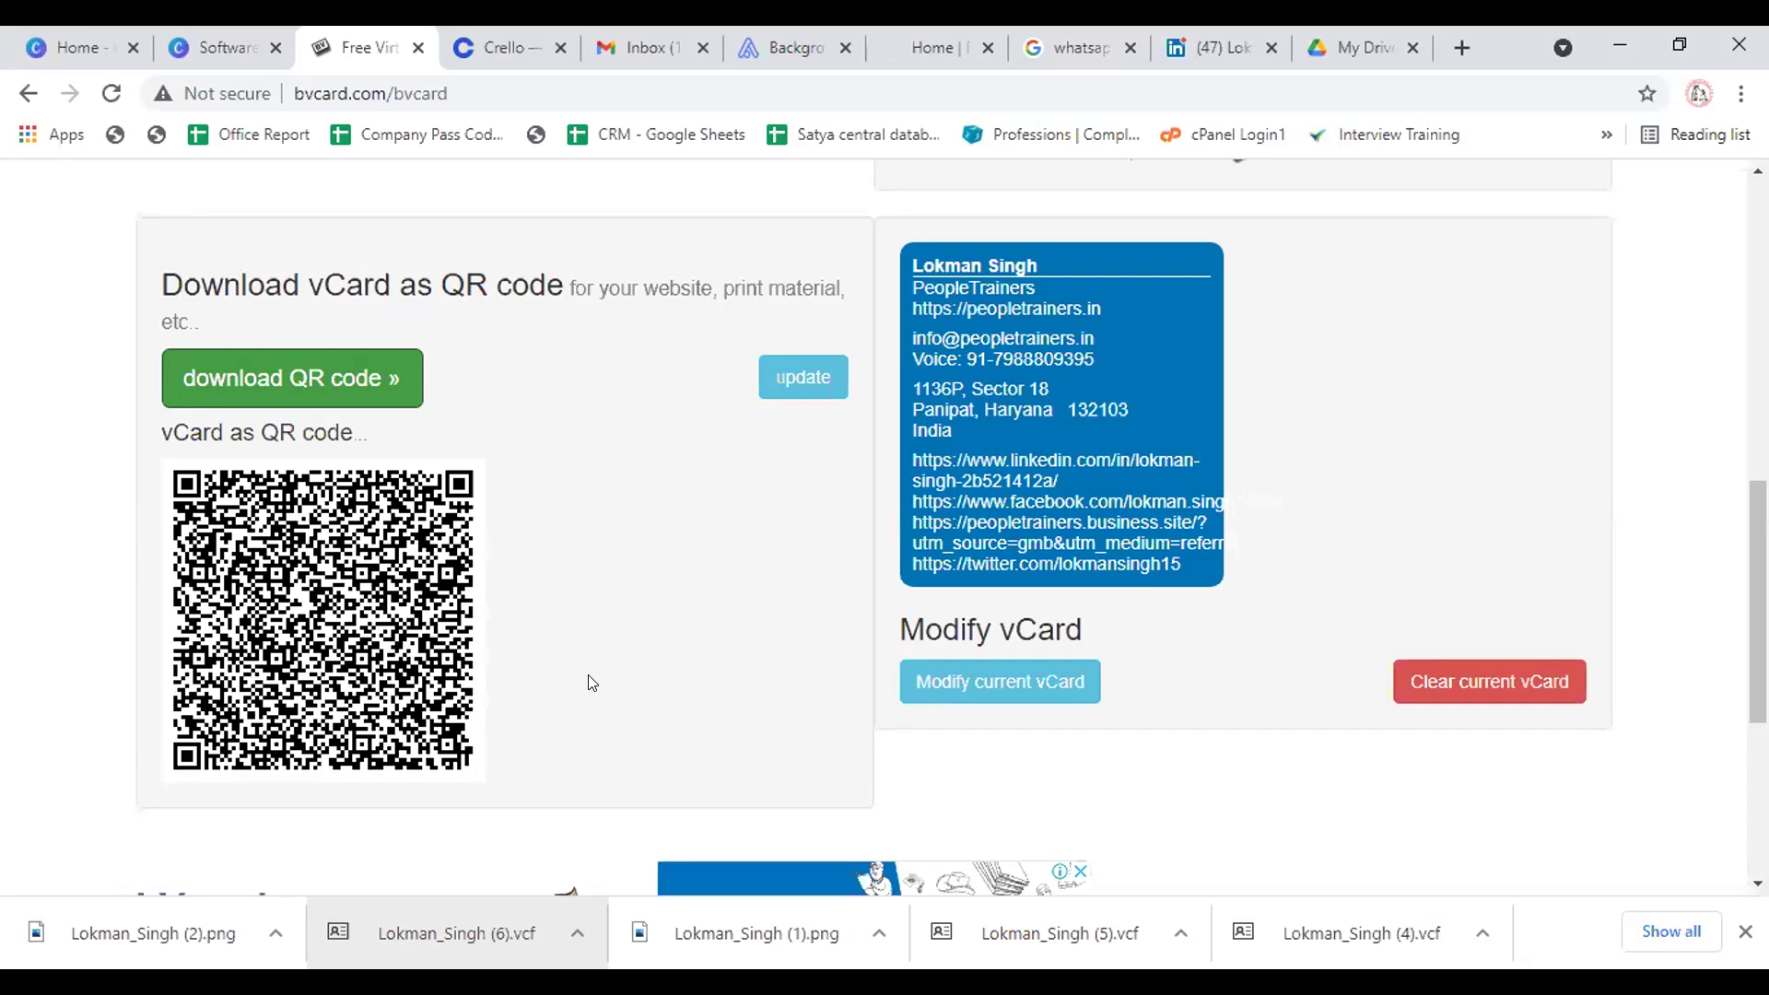
Review the vCard and QR code download sections on the bvcard.com results page
scroll(586, 516, up, 7)
scroll(588, 518, up, 3)
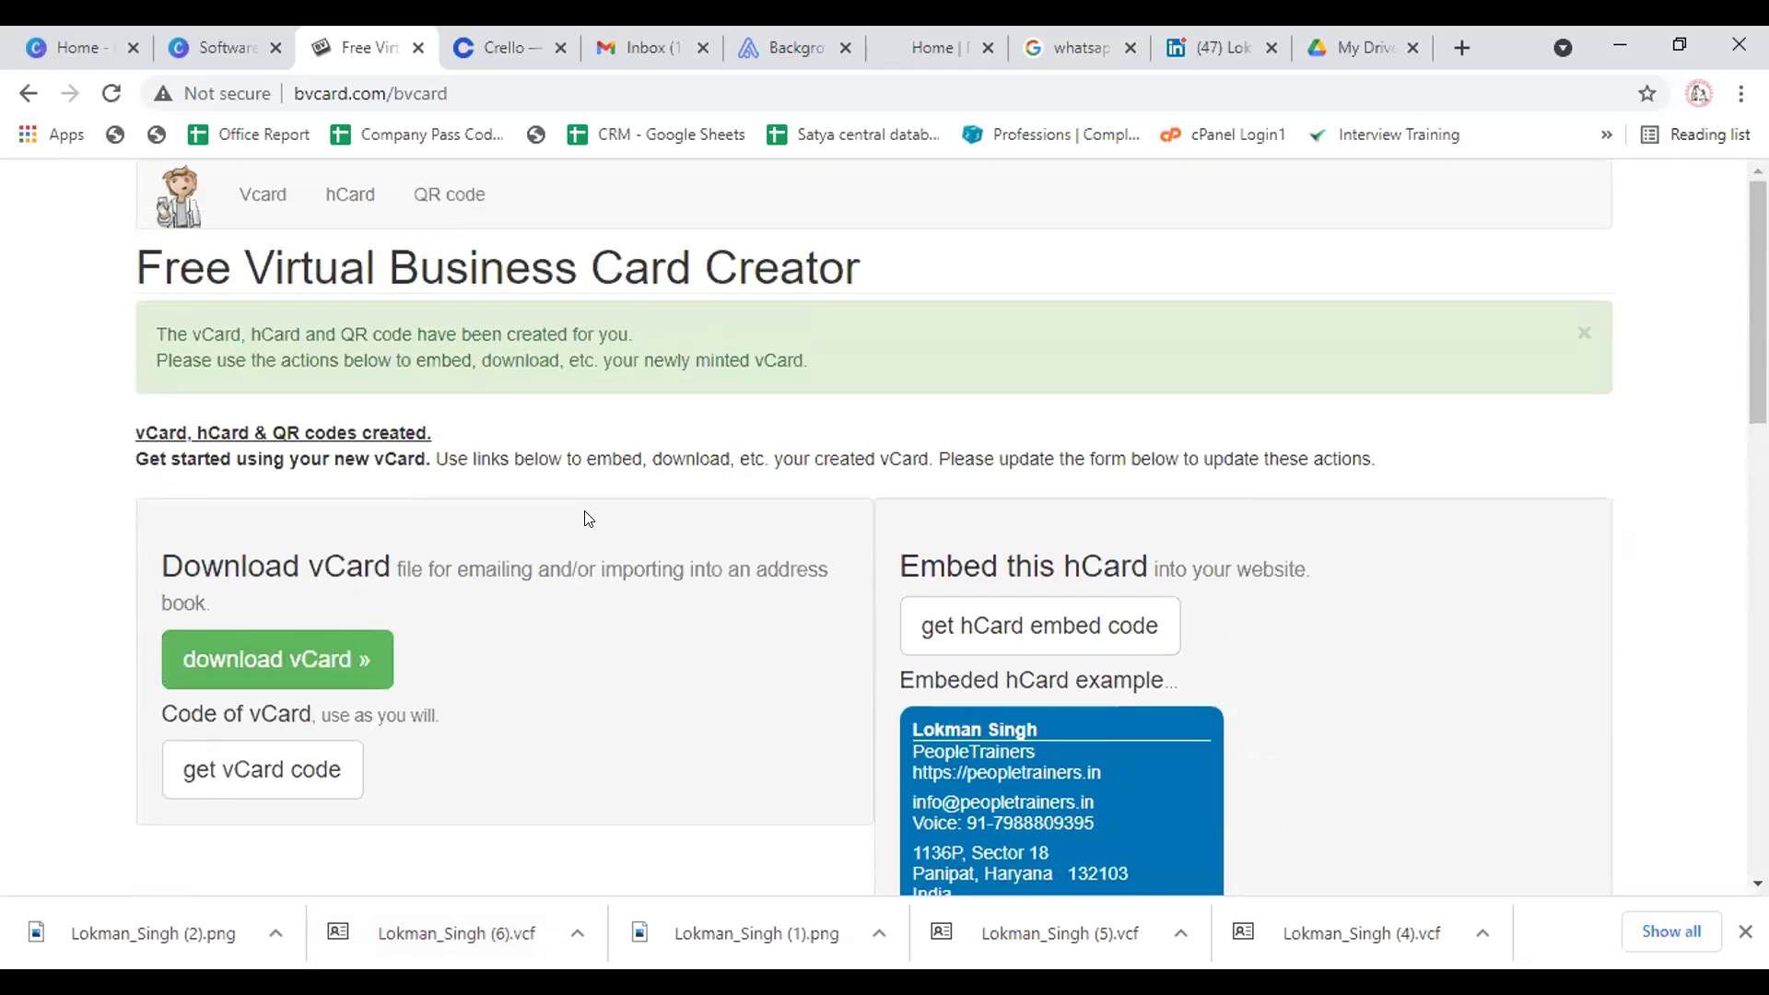
scroll(506, 497, down, 3)
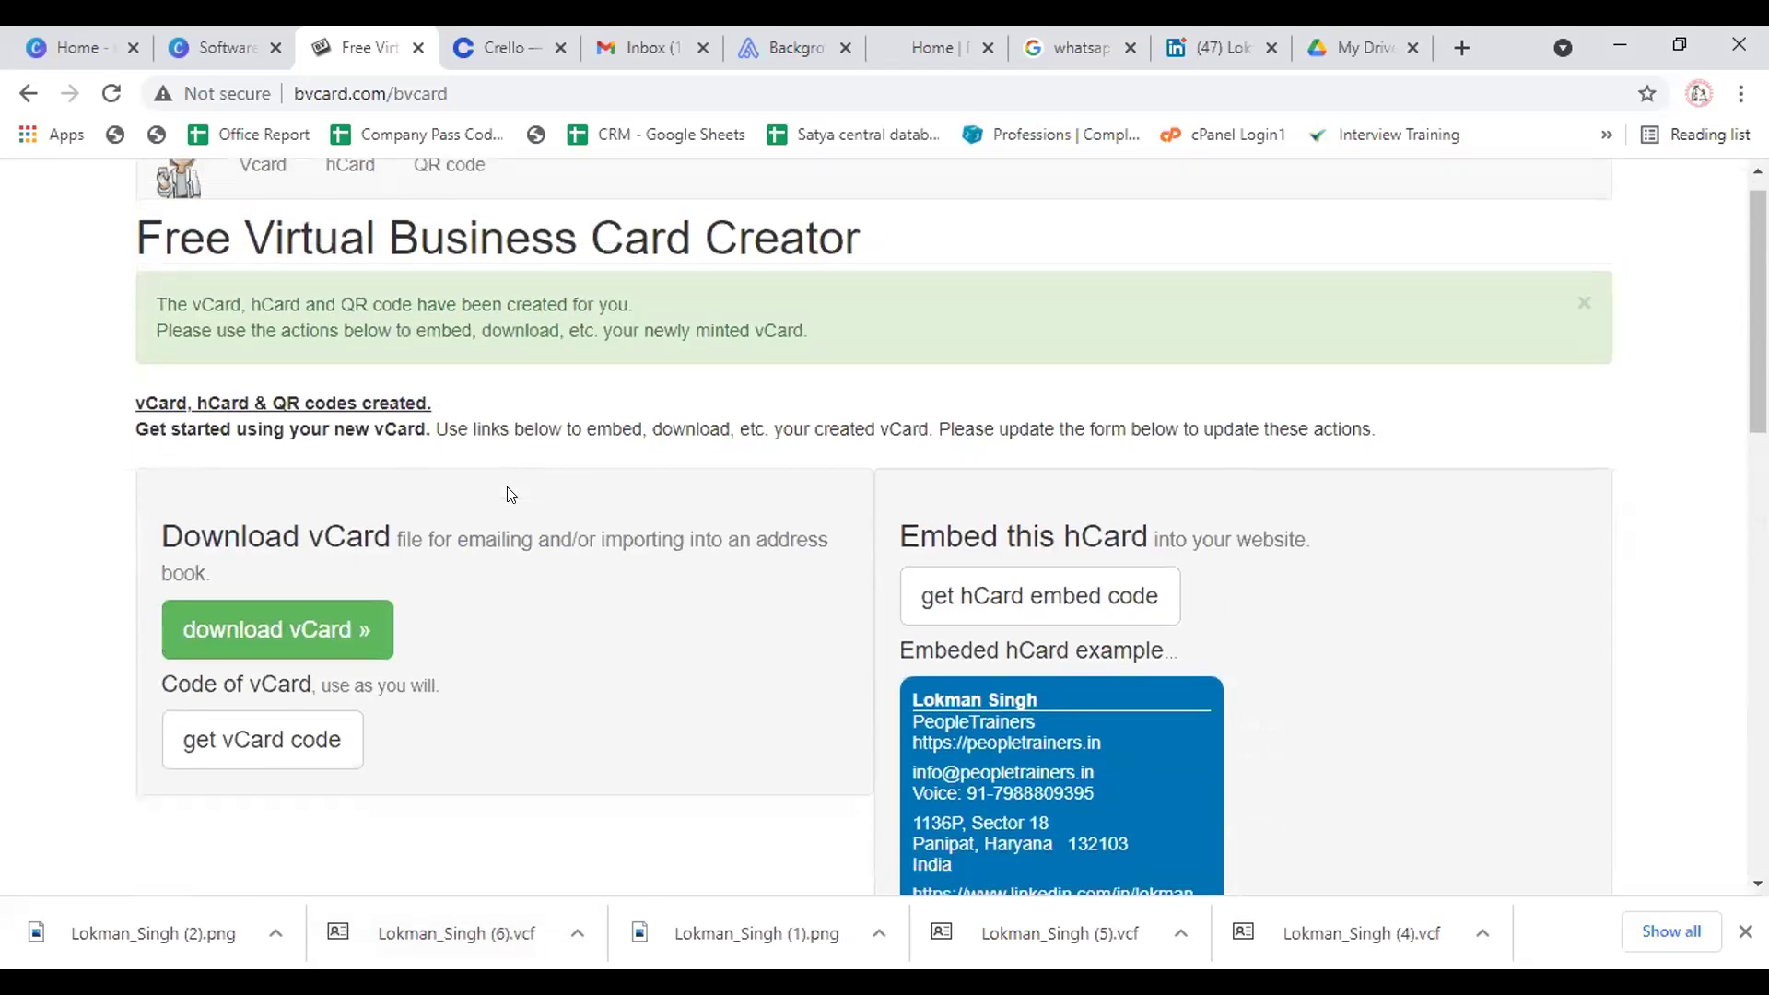
scroll(505, 500, down, 7)
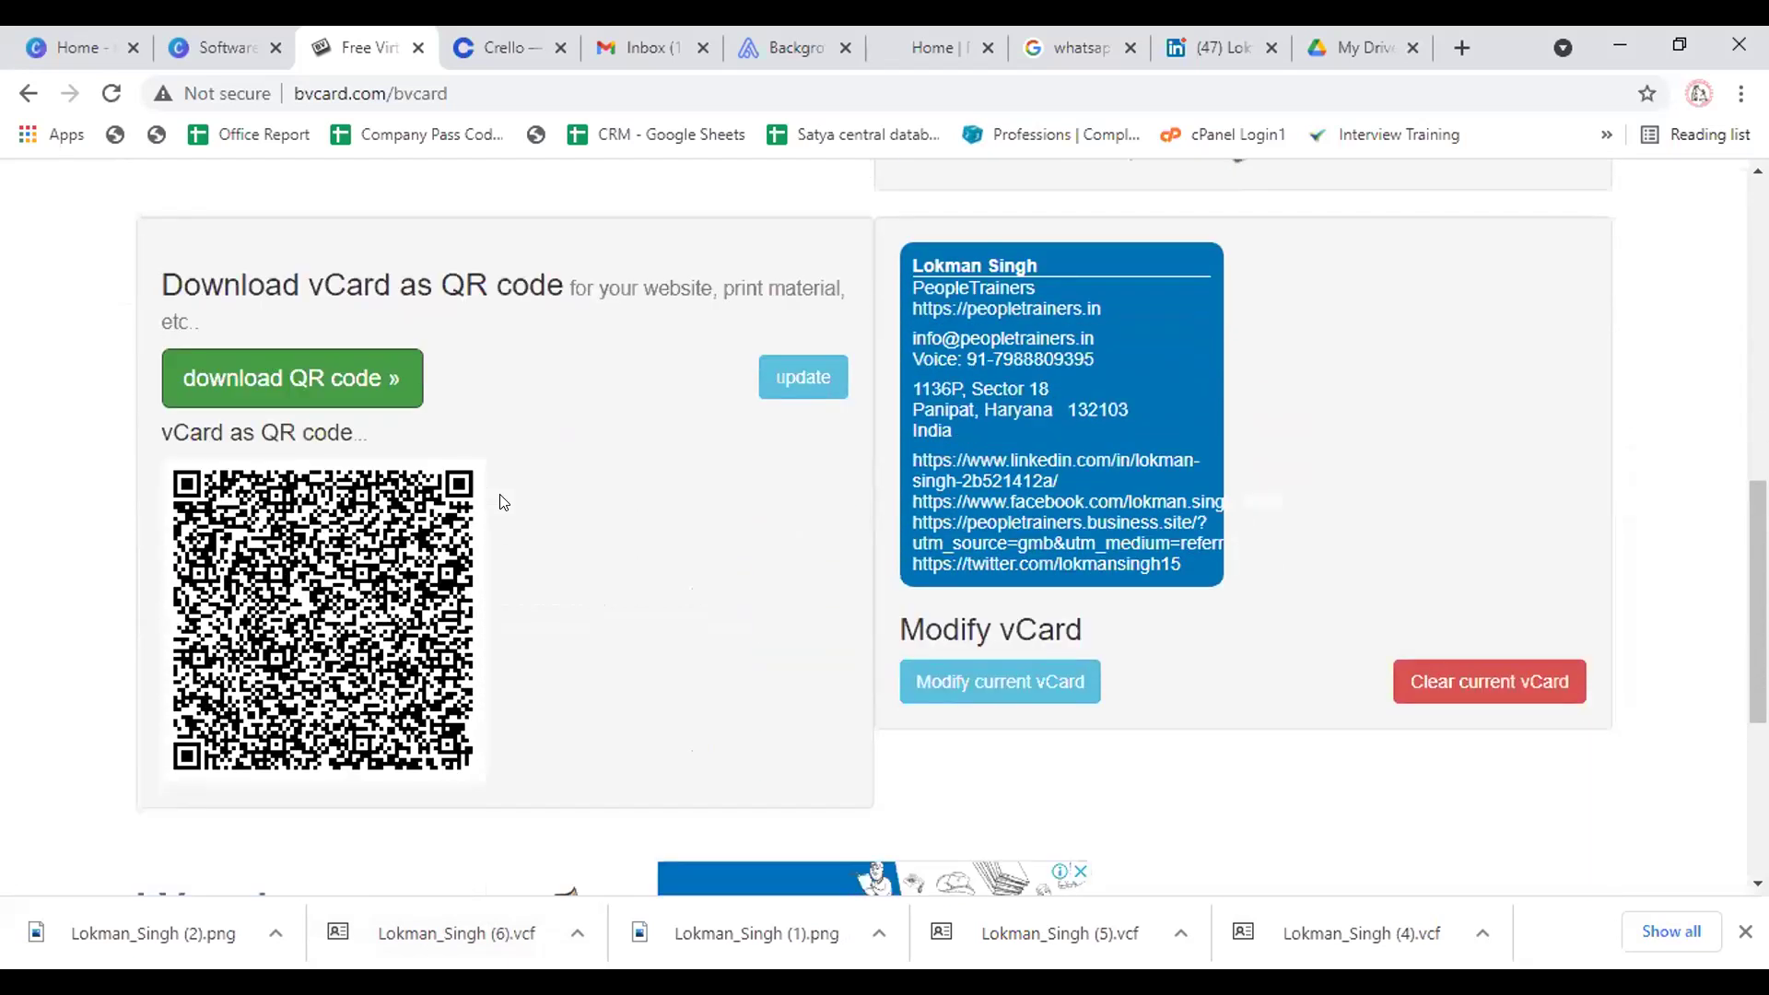
scroll(504, 502, up, 7)
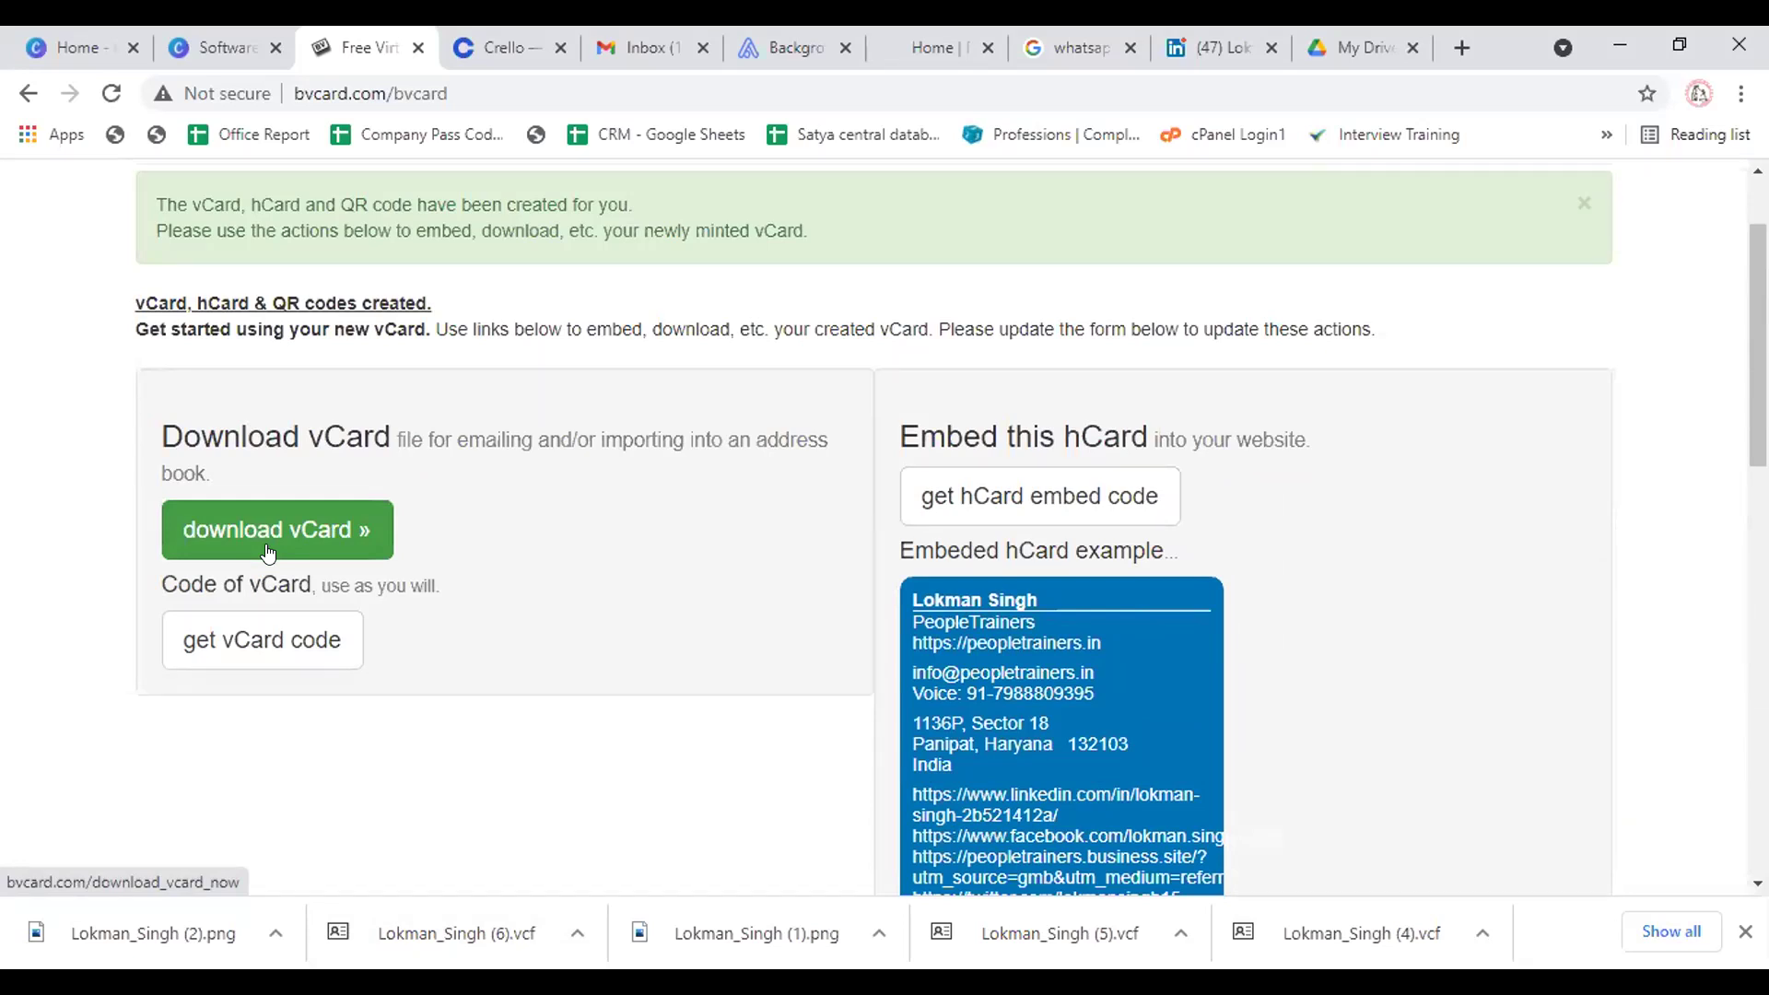
scroll(267, 553, down, 8)
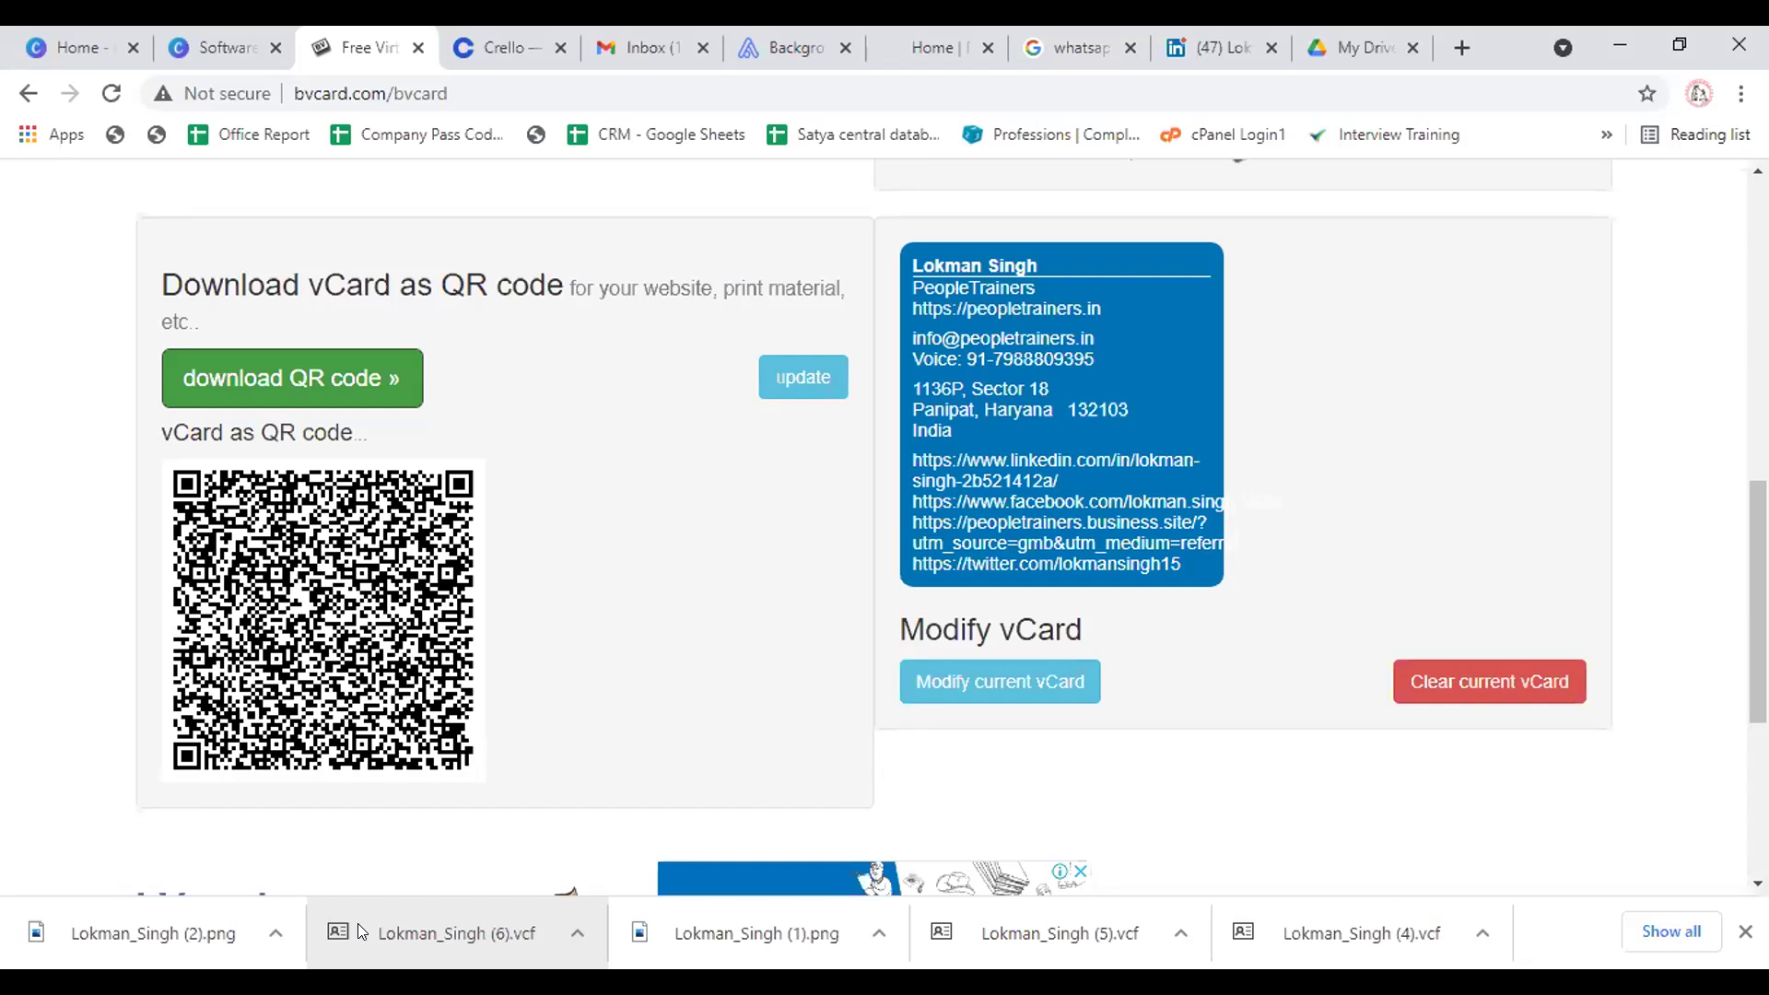
scroll(1347, 577, up, 10)
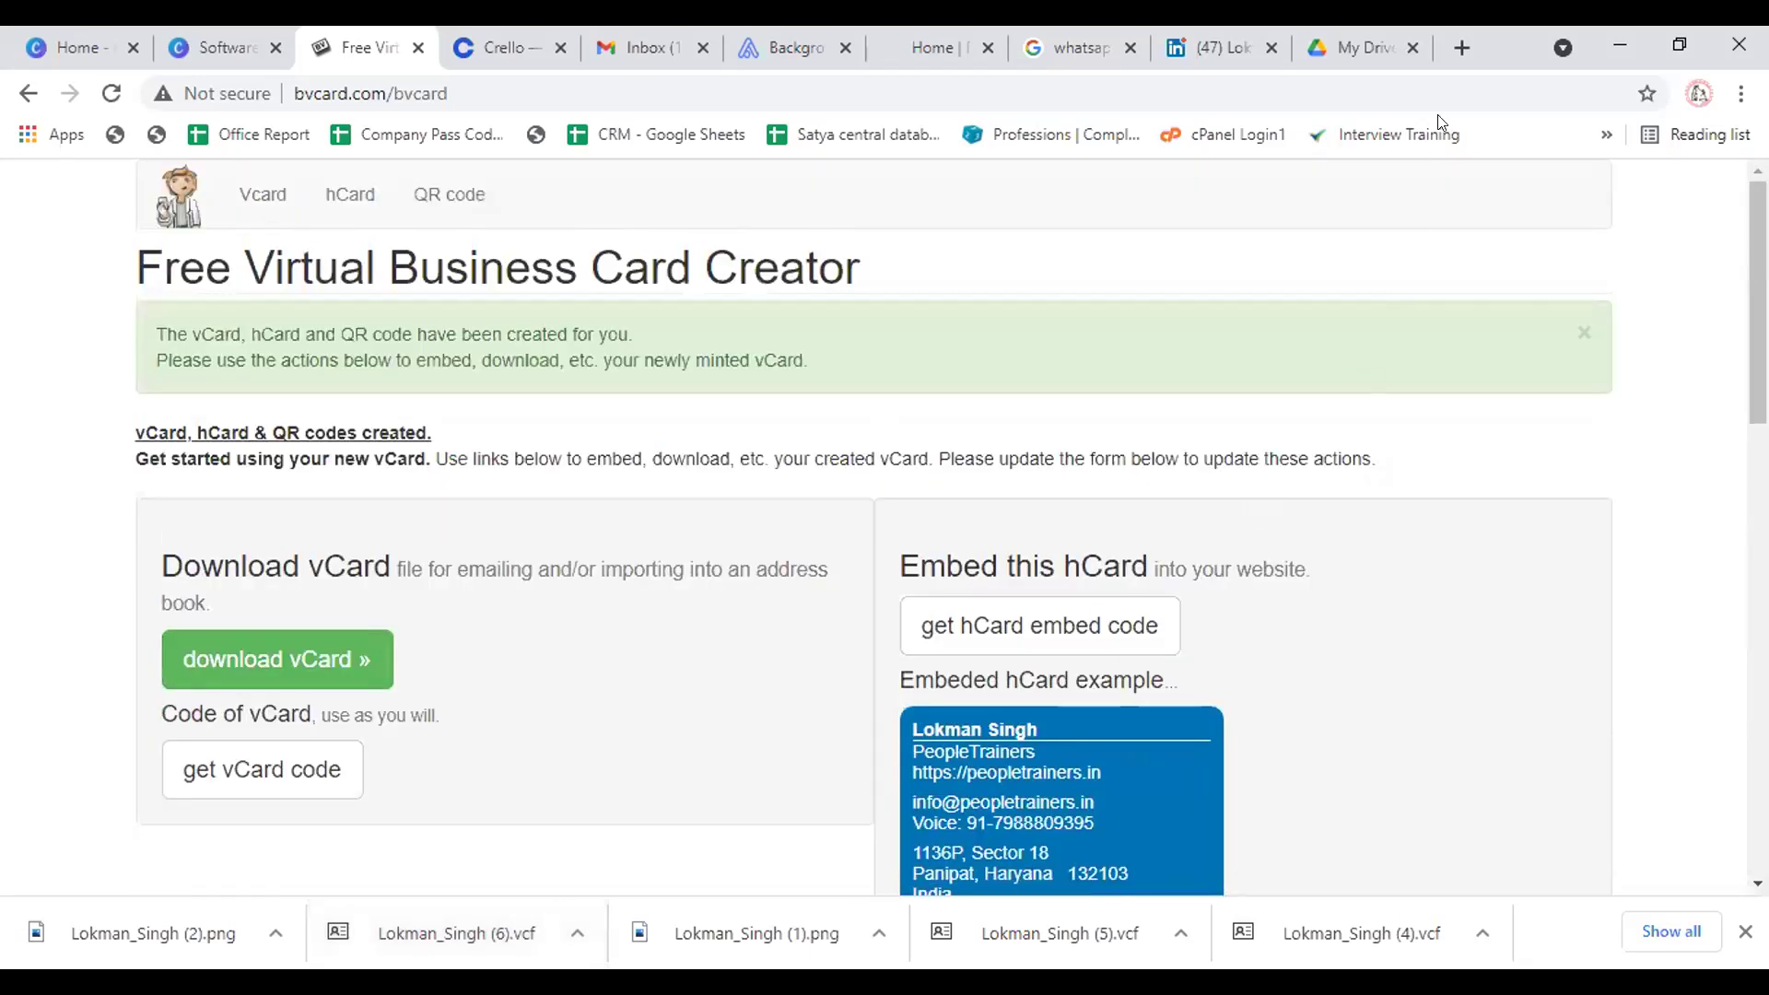
Switch to Google Drive and try to upload the newest vCard (.vcf) file from the Downloads folder to My Drive
click(1354, 41)
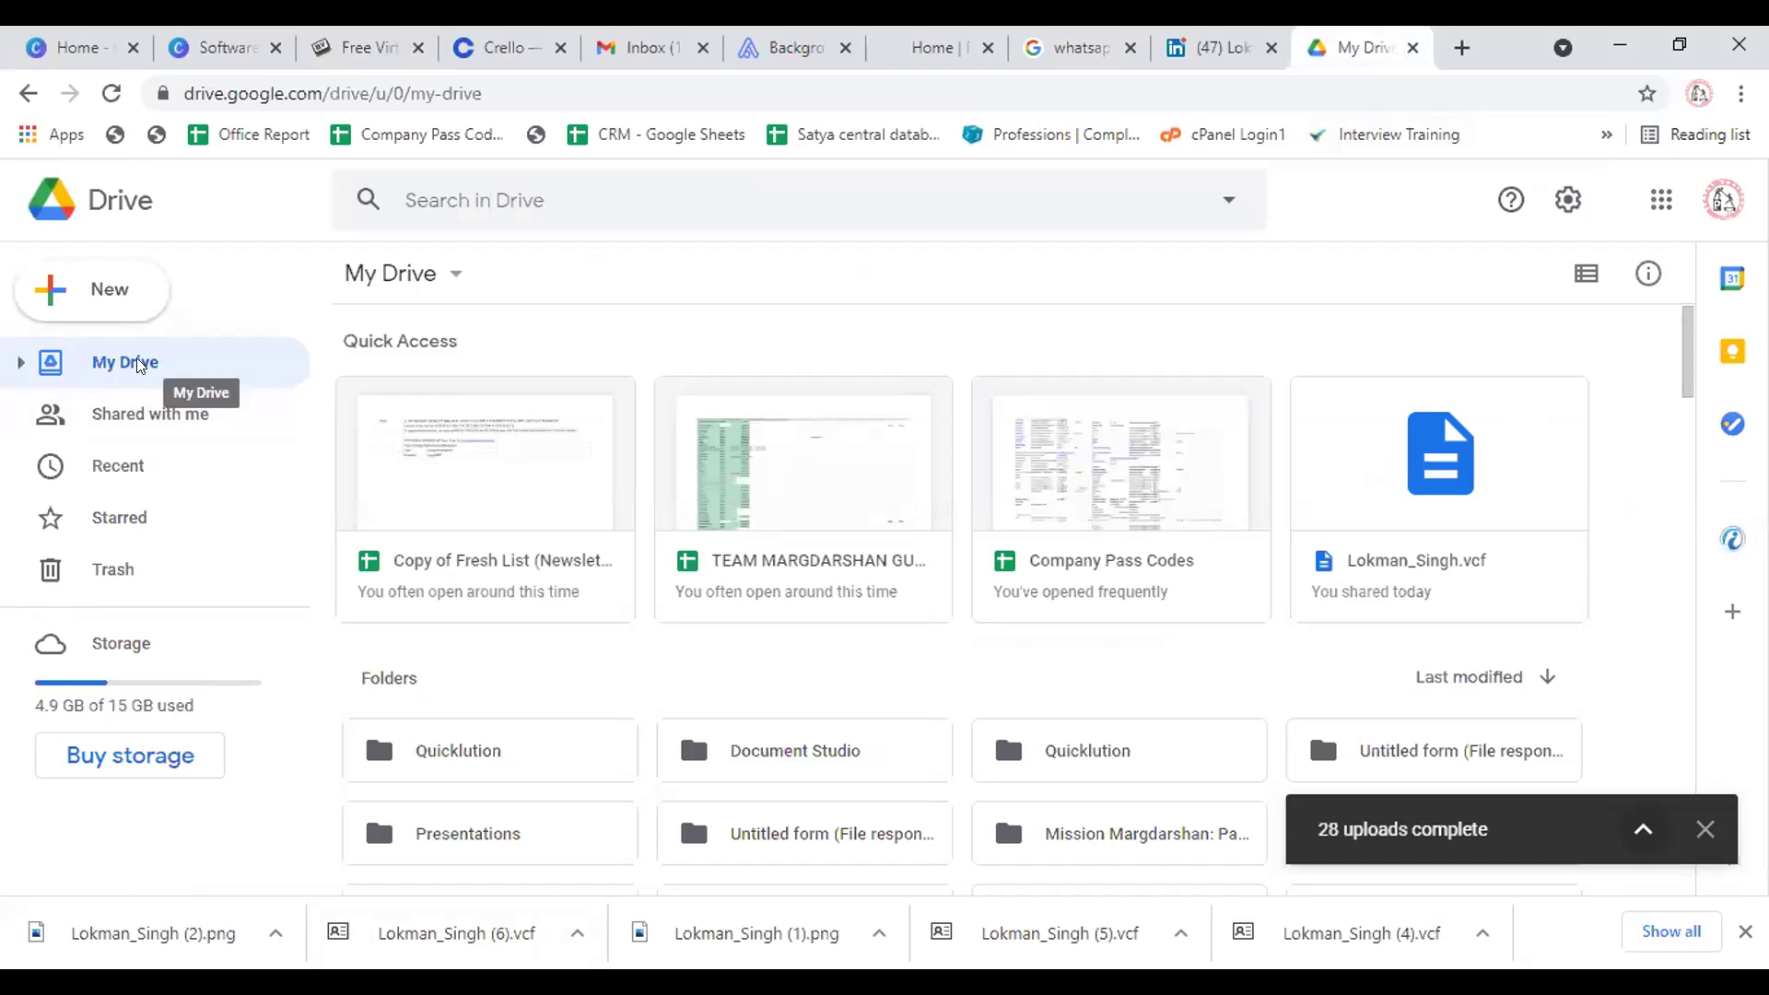
click(99, 307)
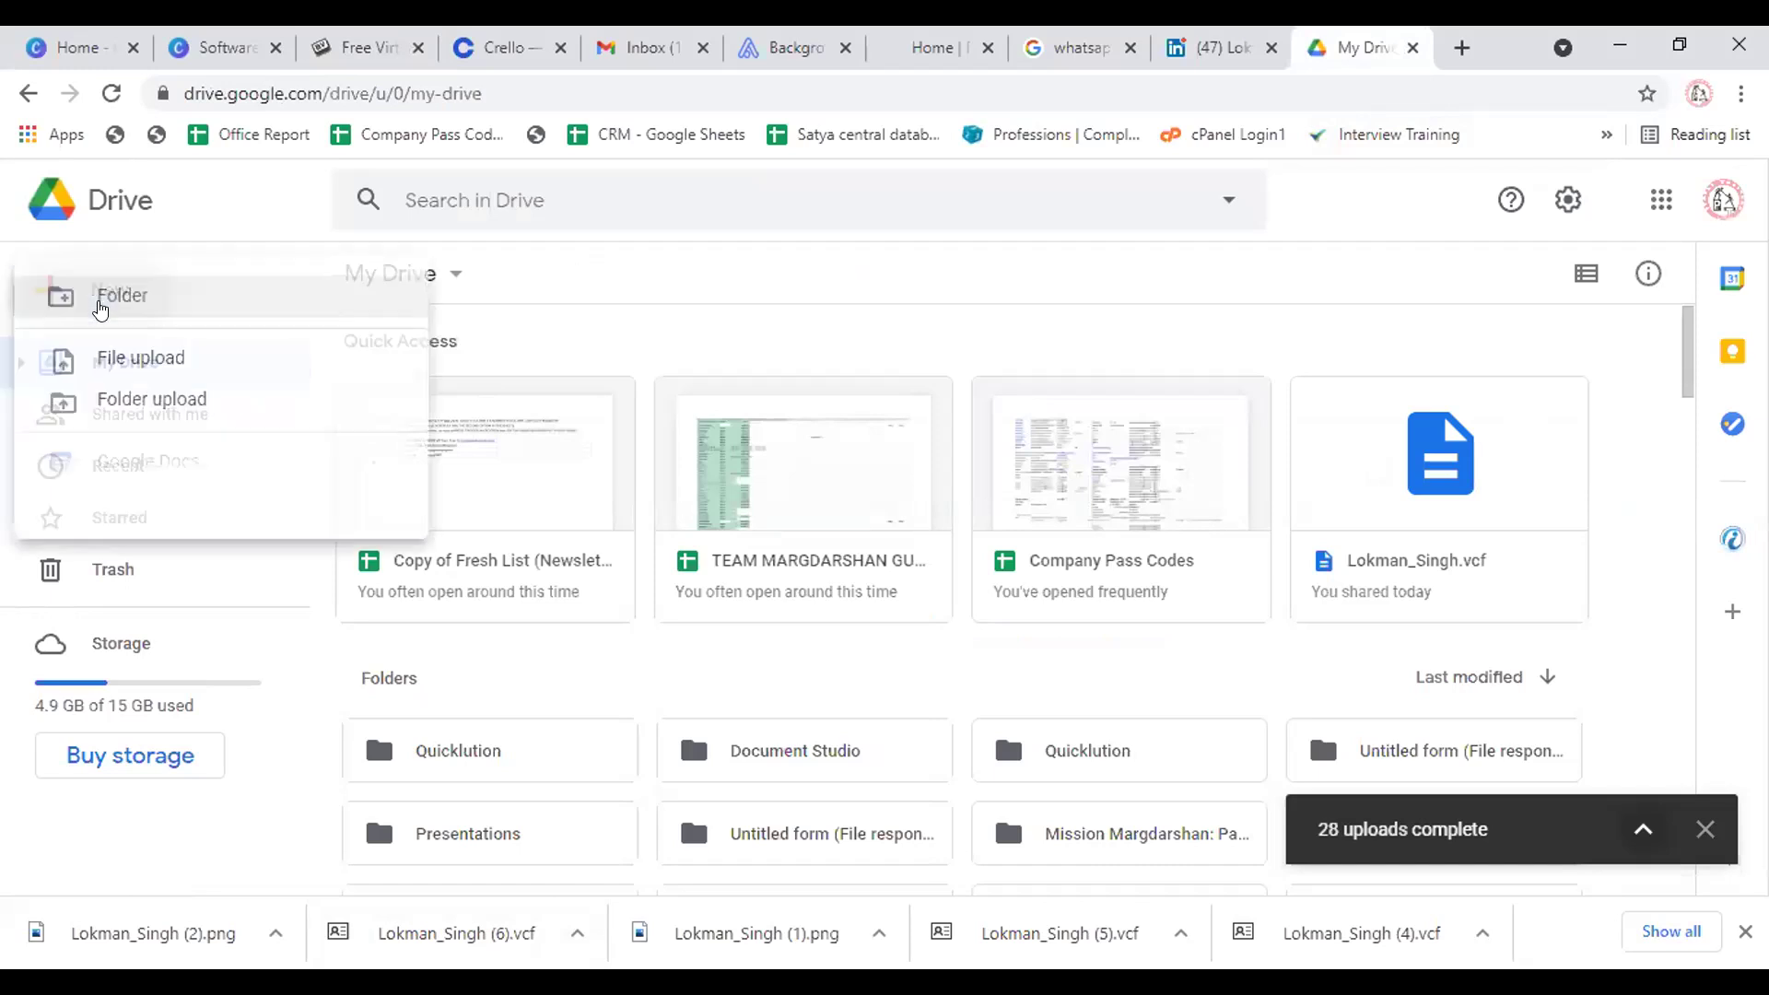
click(111, 360)
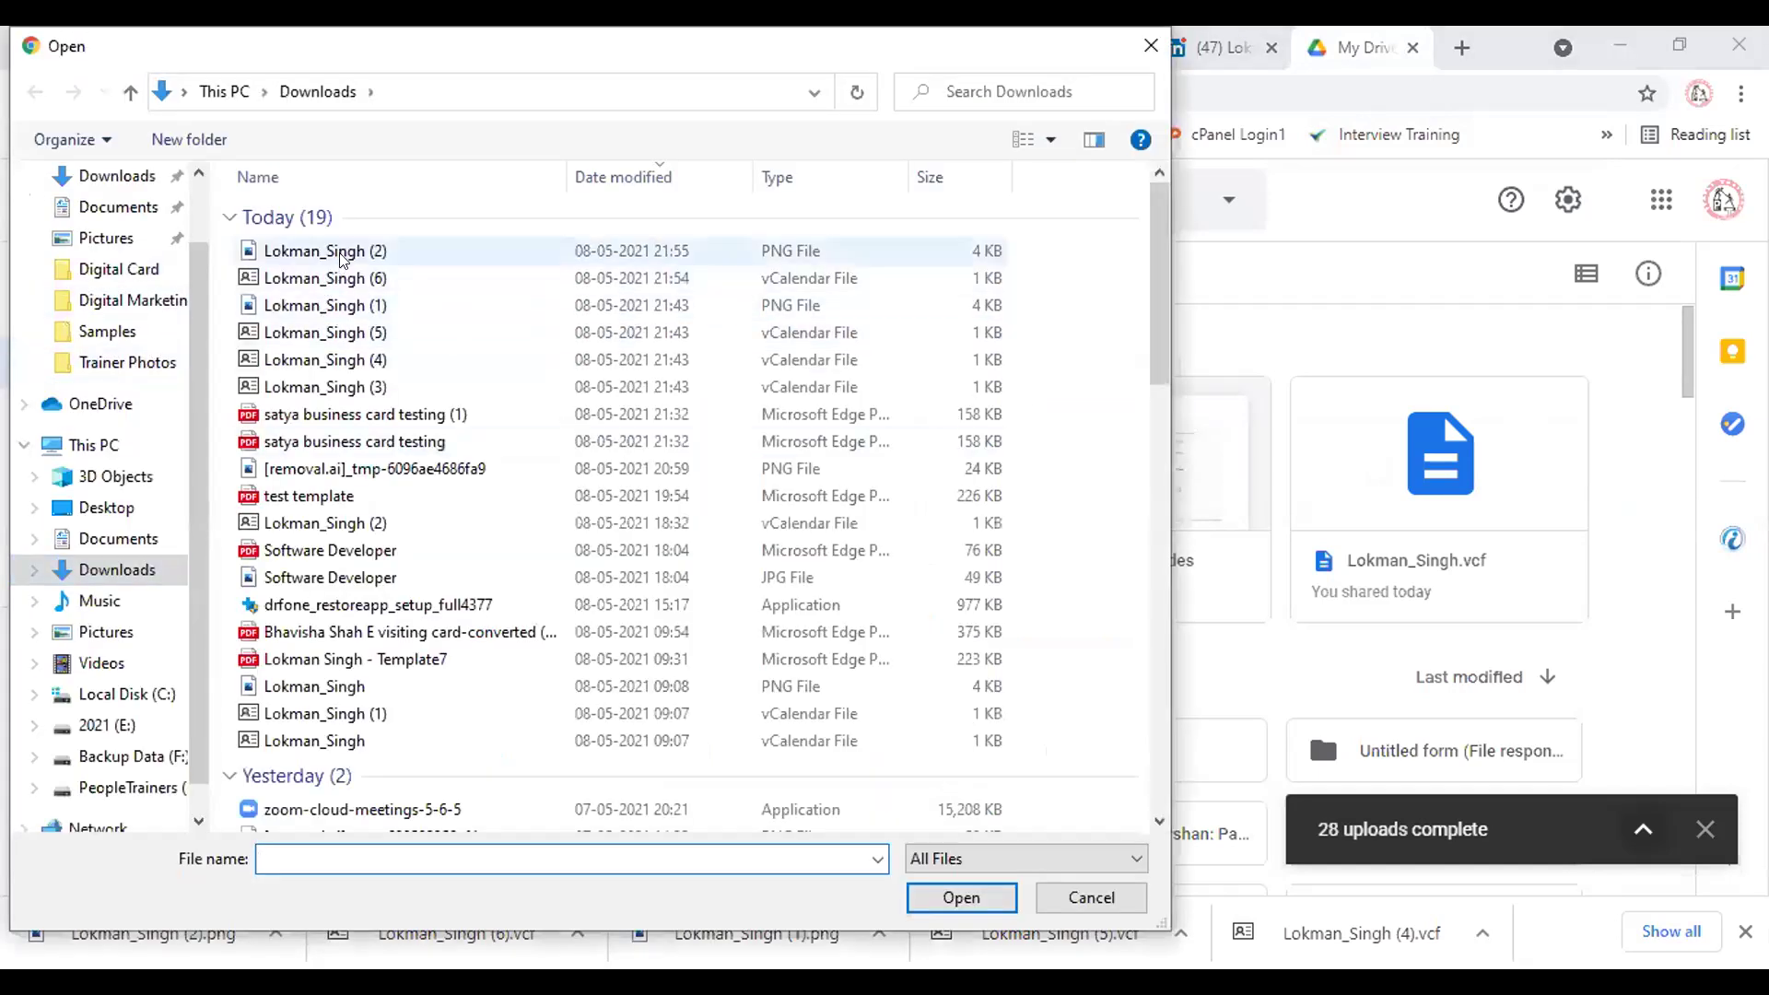
click(342, 249)
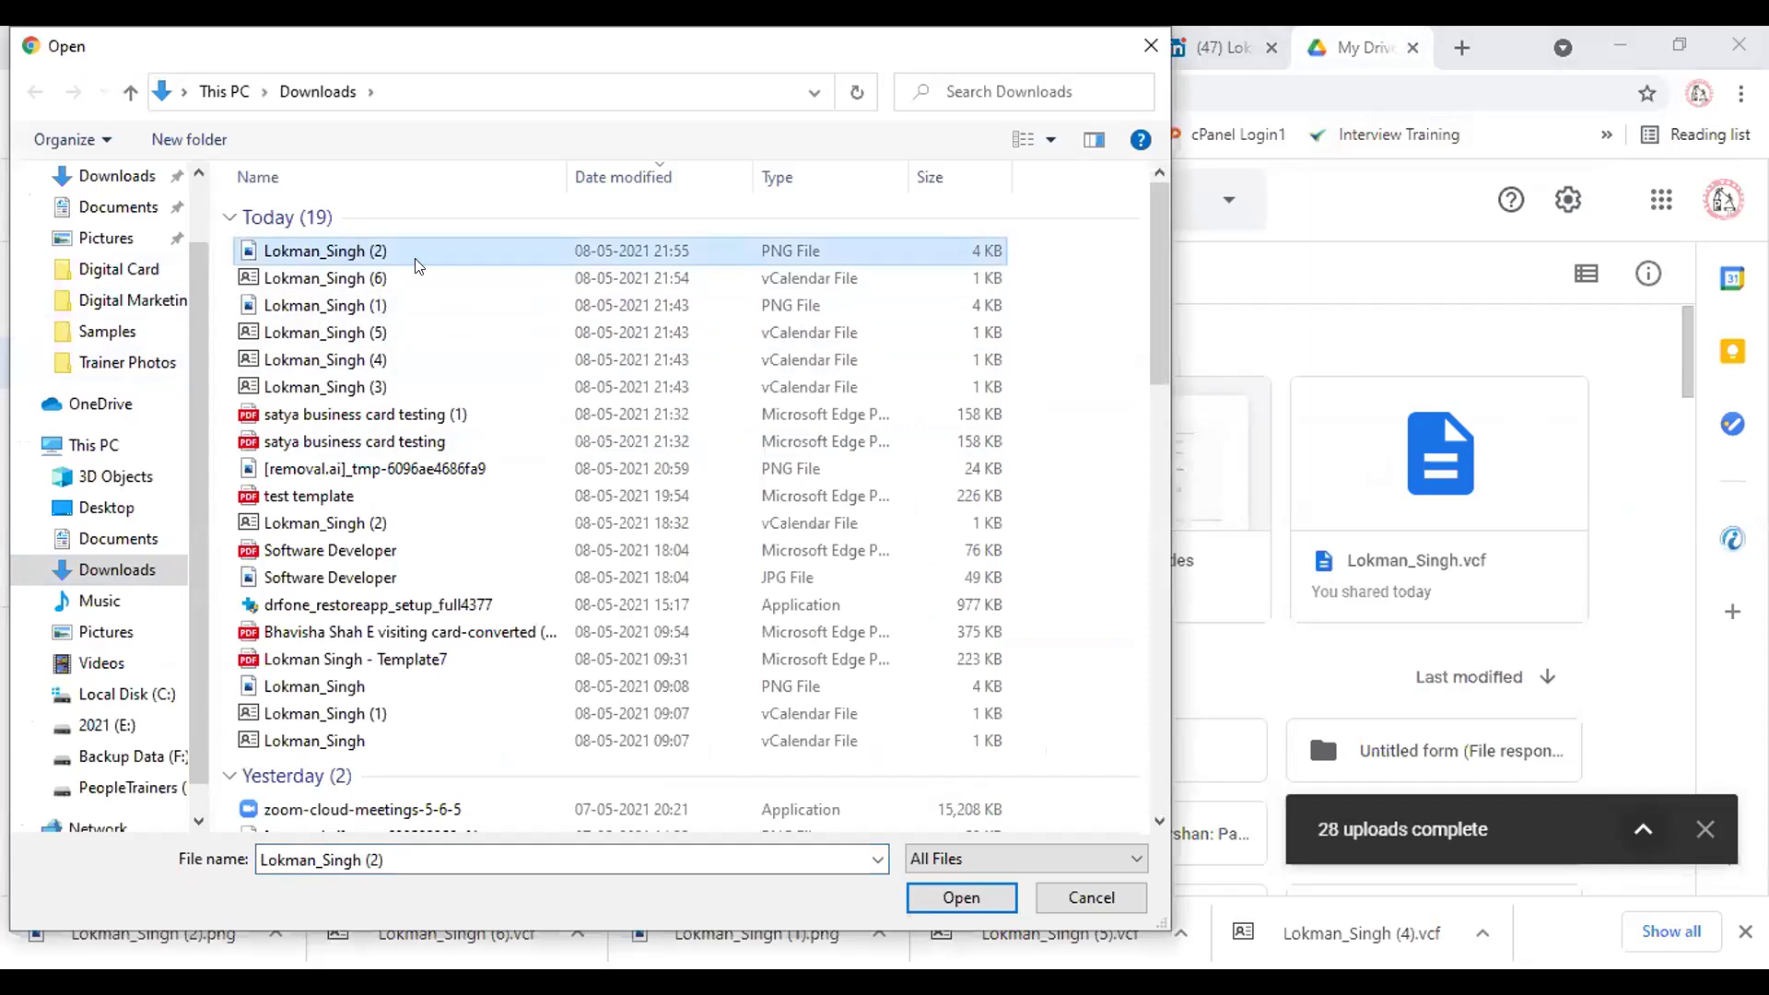
click(372, 277)
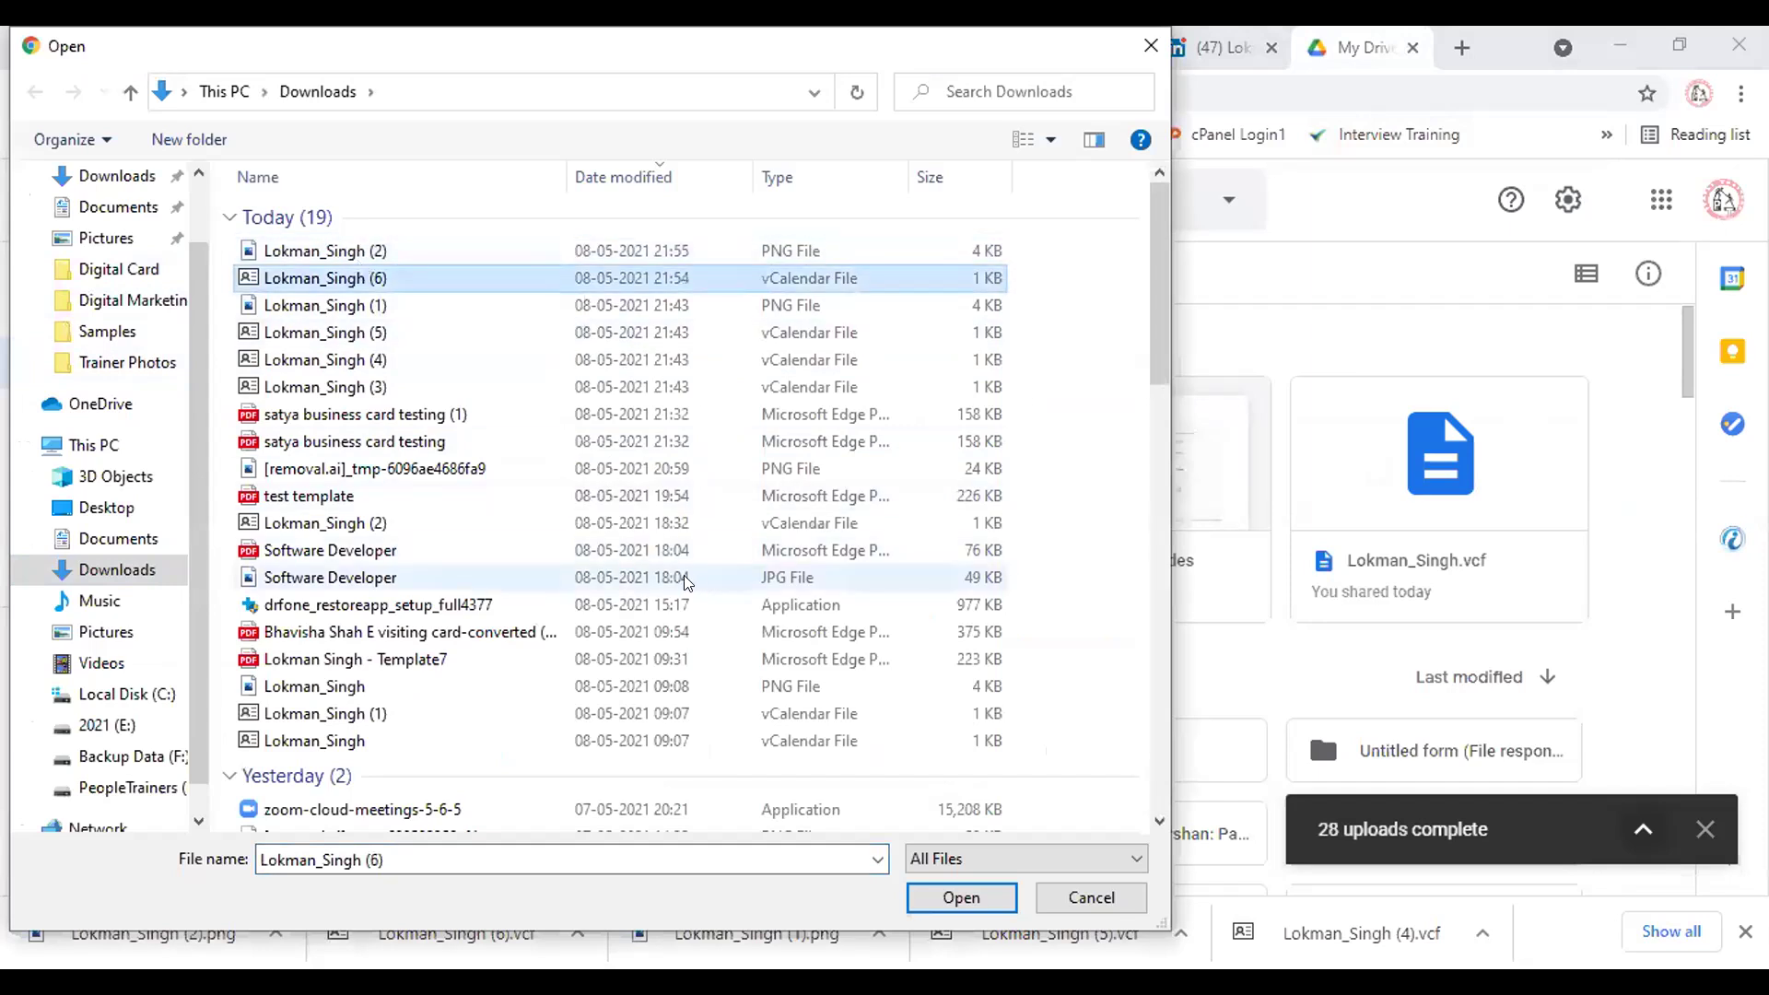
click(1154, 417)
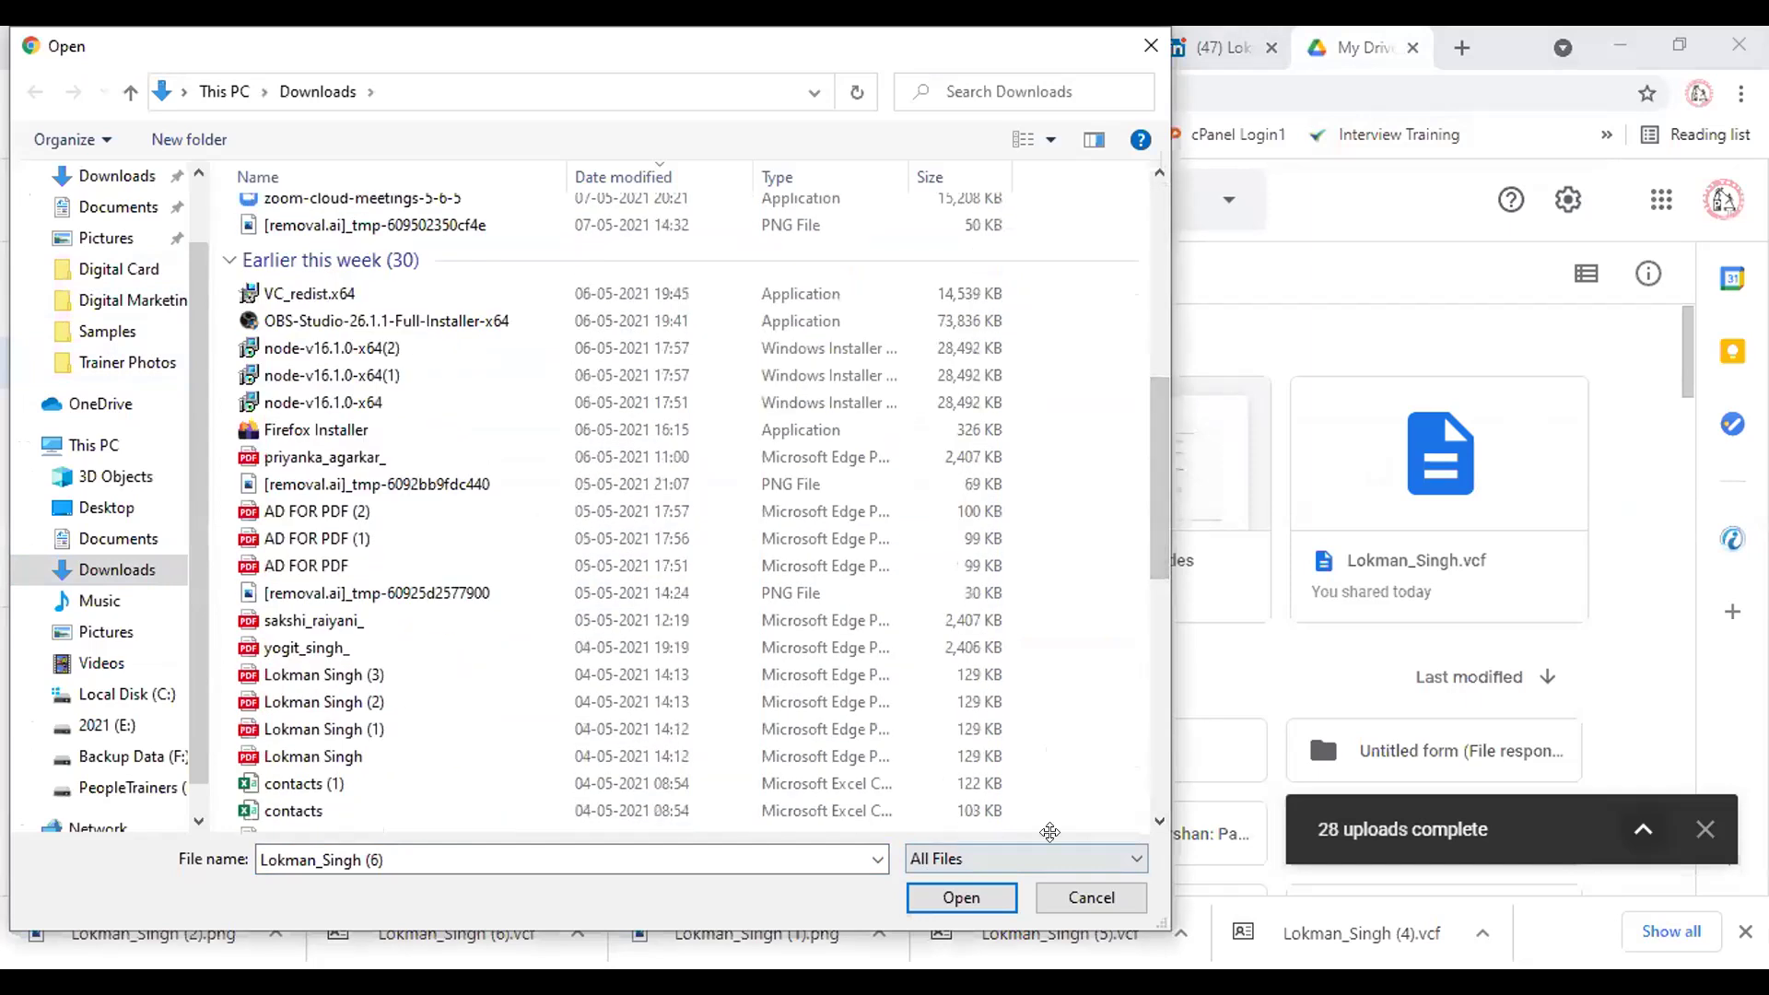
click(958, 898)
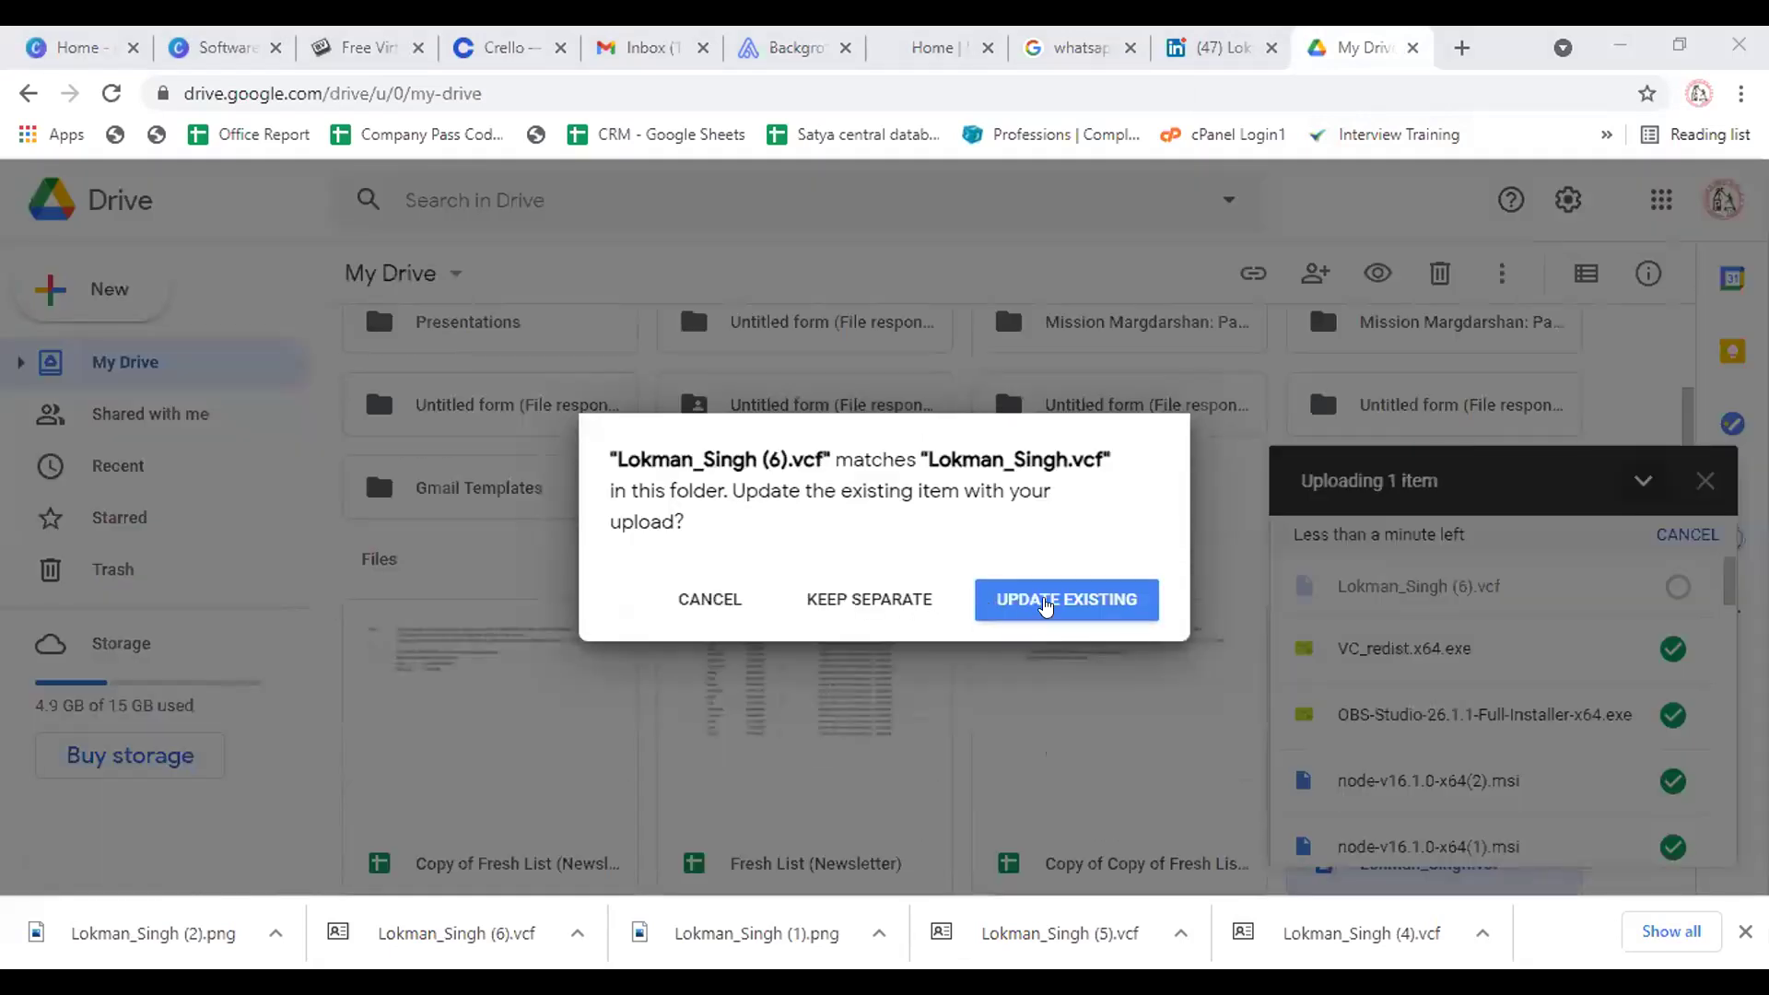
click(712, 599)
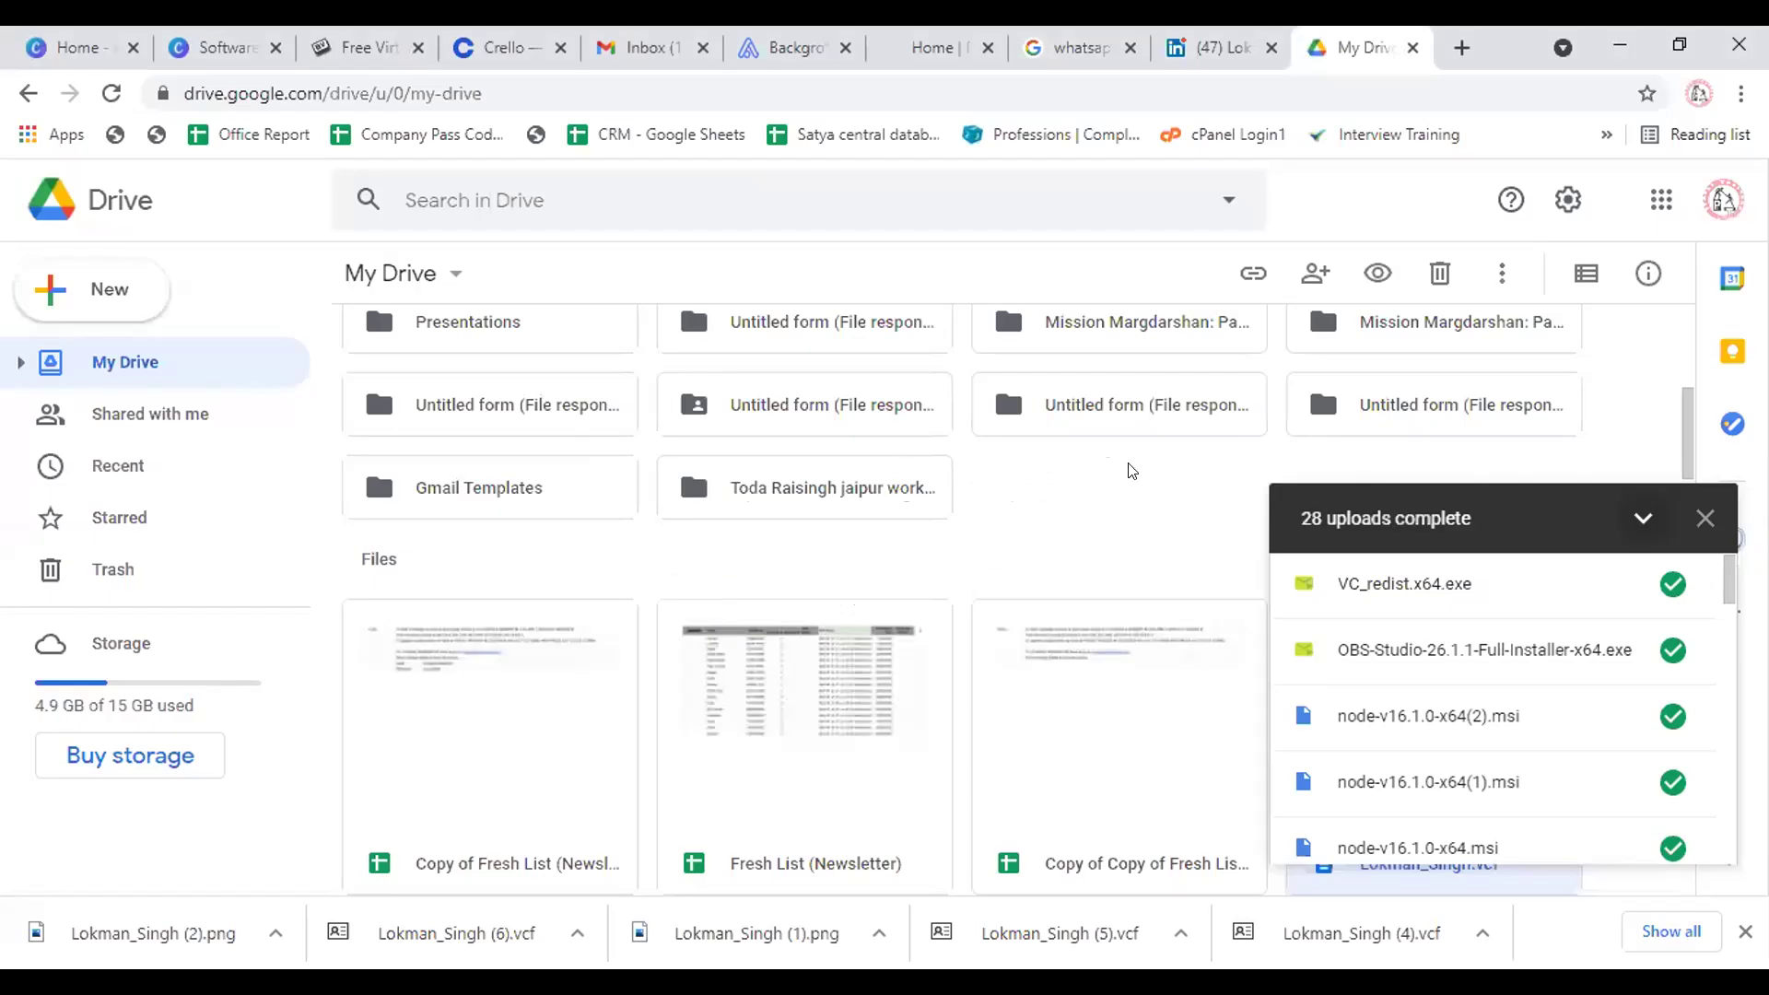
click(1639, 519)
scroll(1039, 490, up, 5)
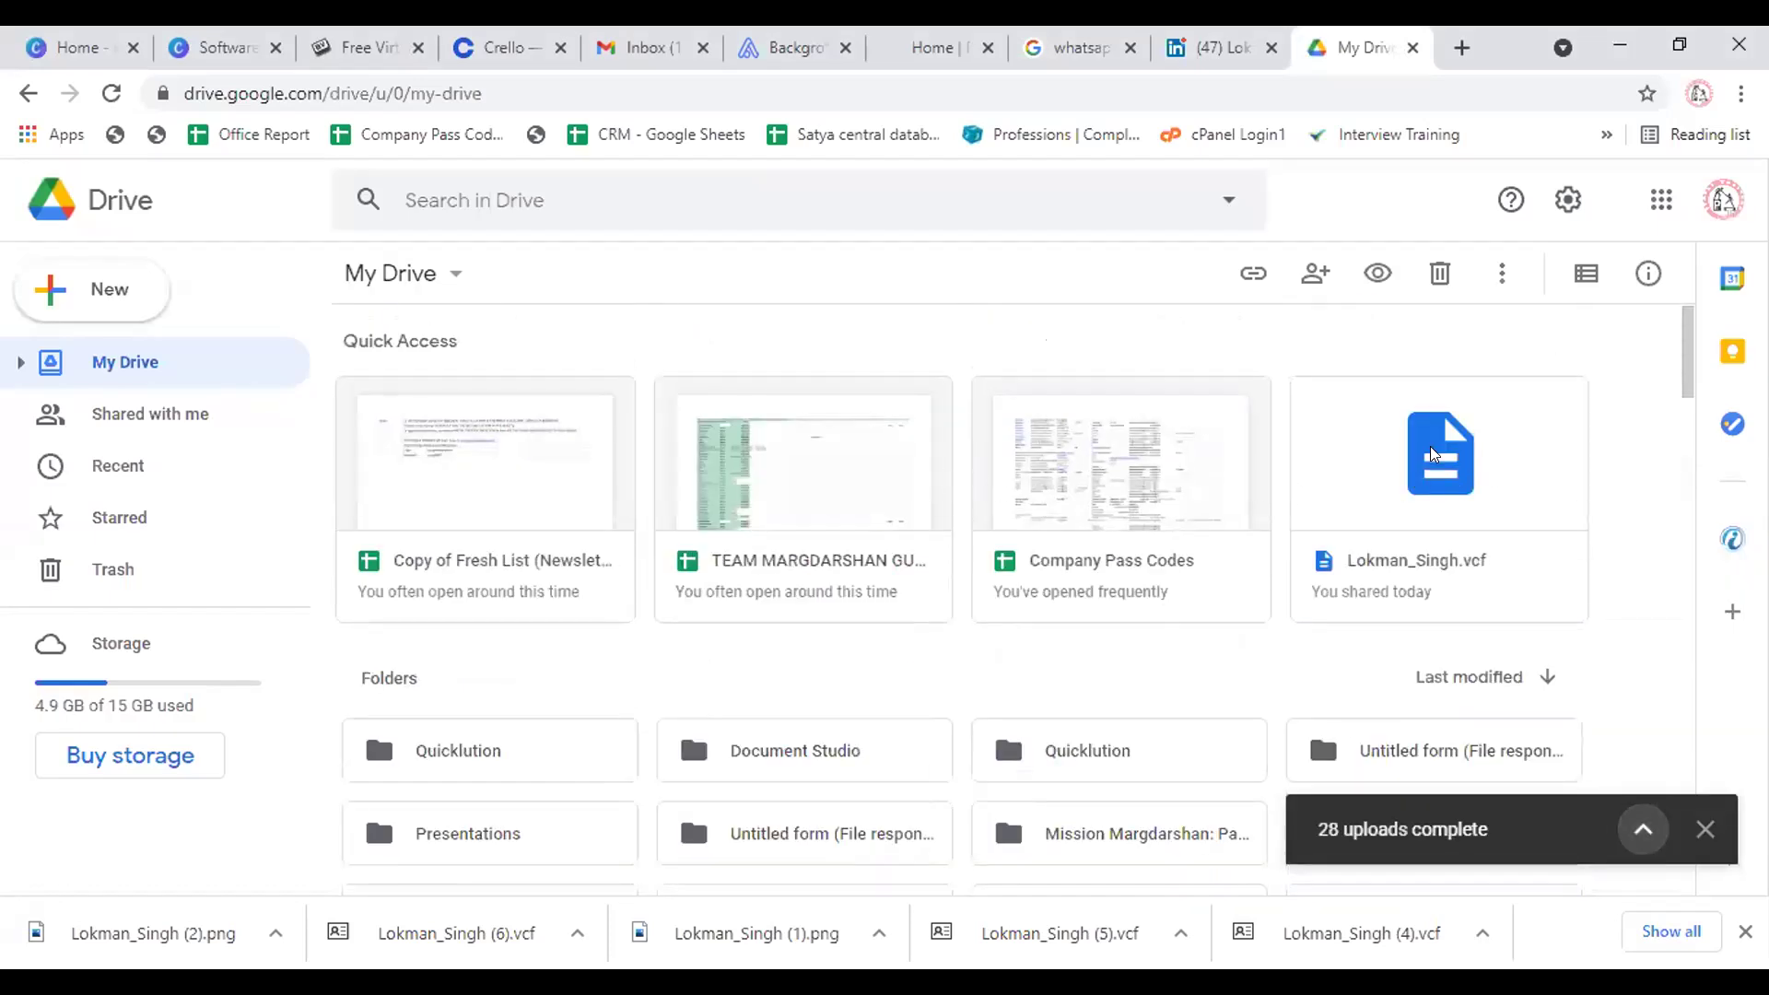
Copy the shareable link of the vCard (.vcf) file in My Drive and close its sharing settings
right_click(1433, 454)
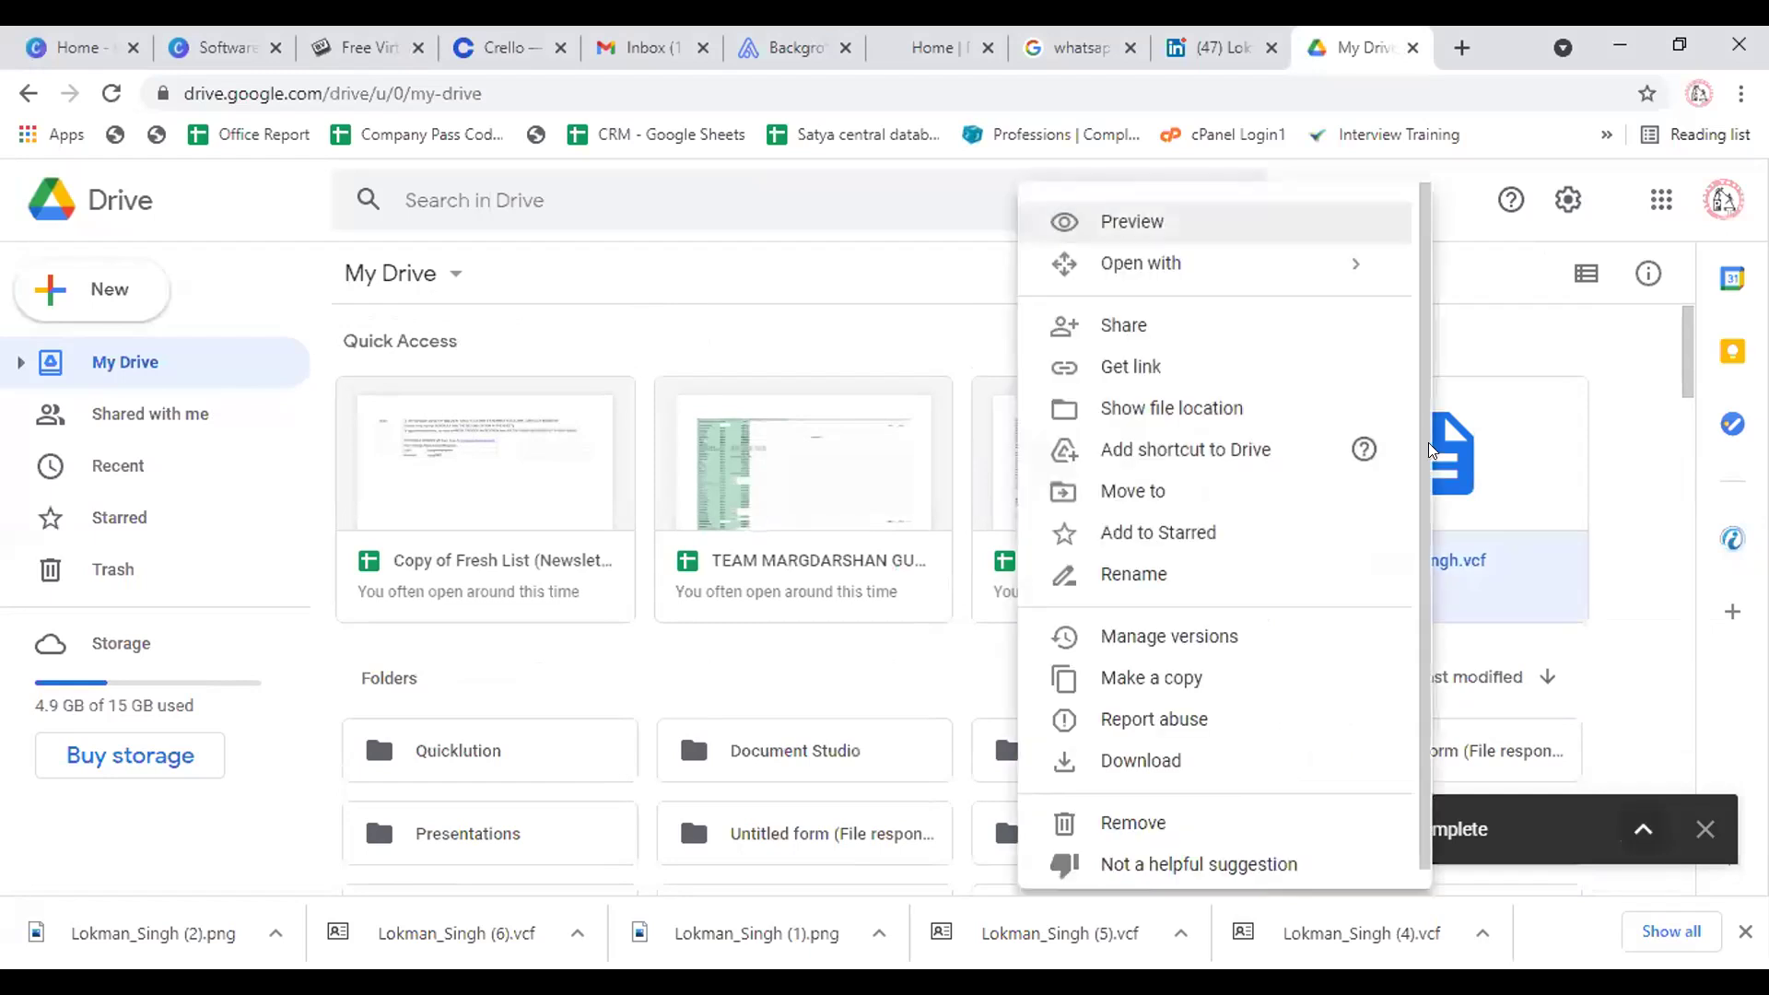
click(1200, 368)
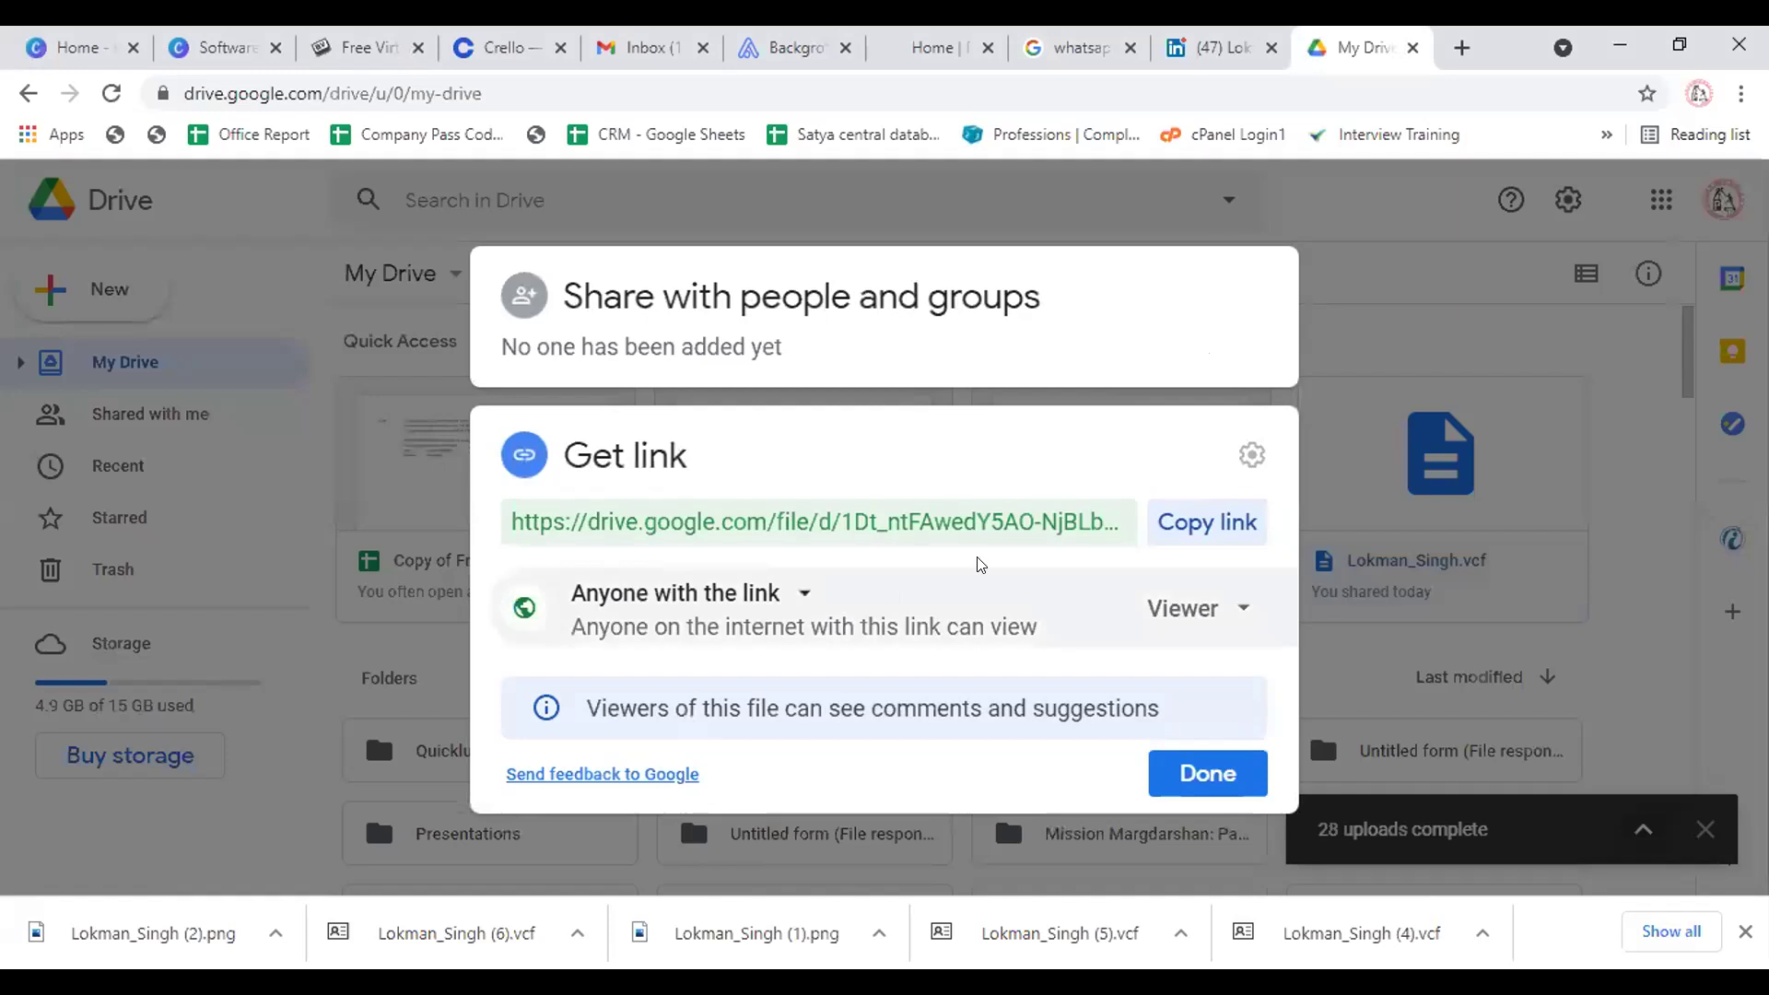
click(1177, 523)
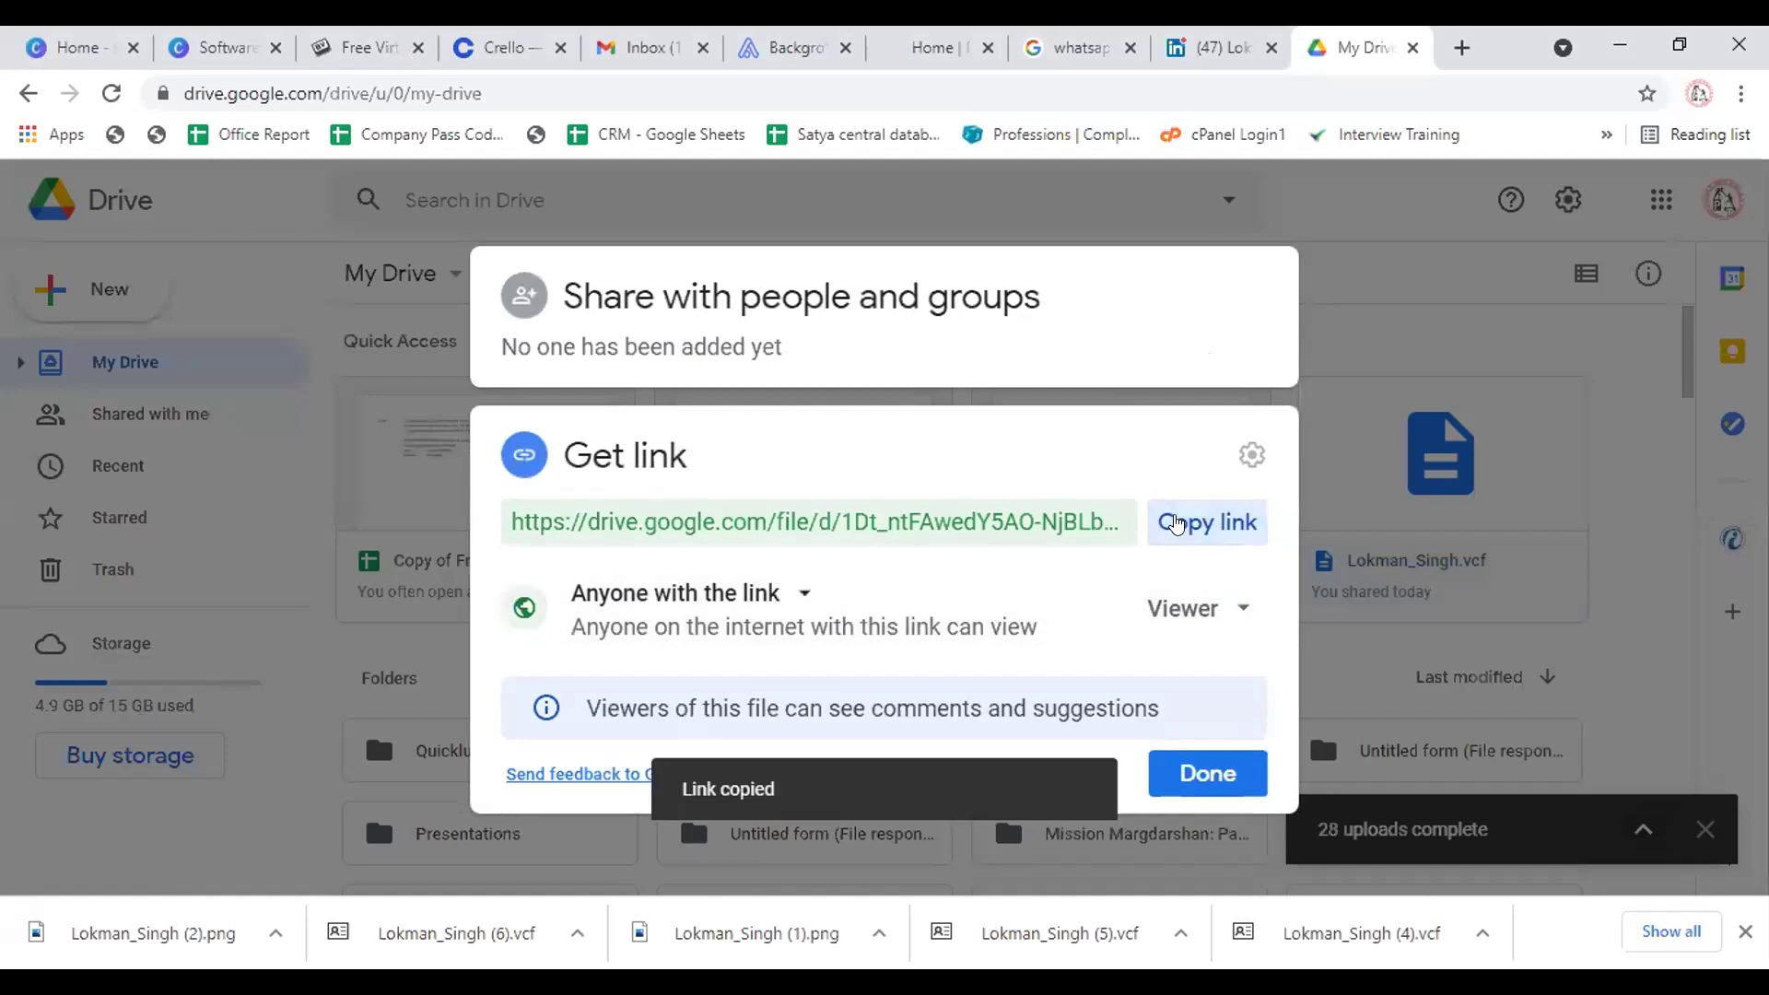
click(1182, 772)
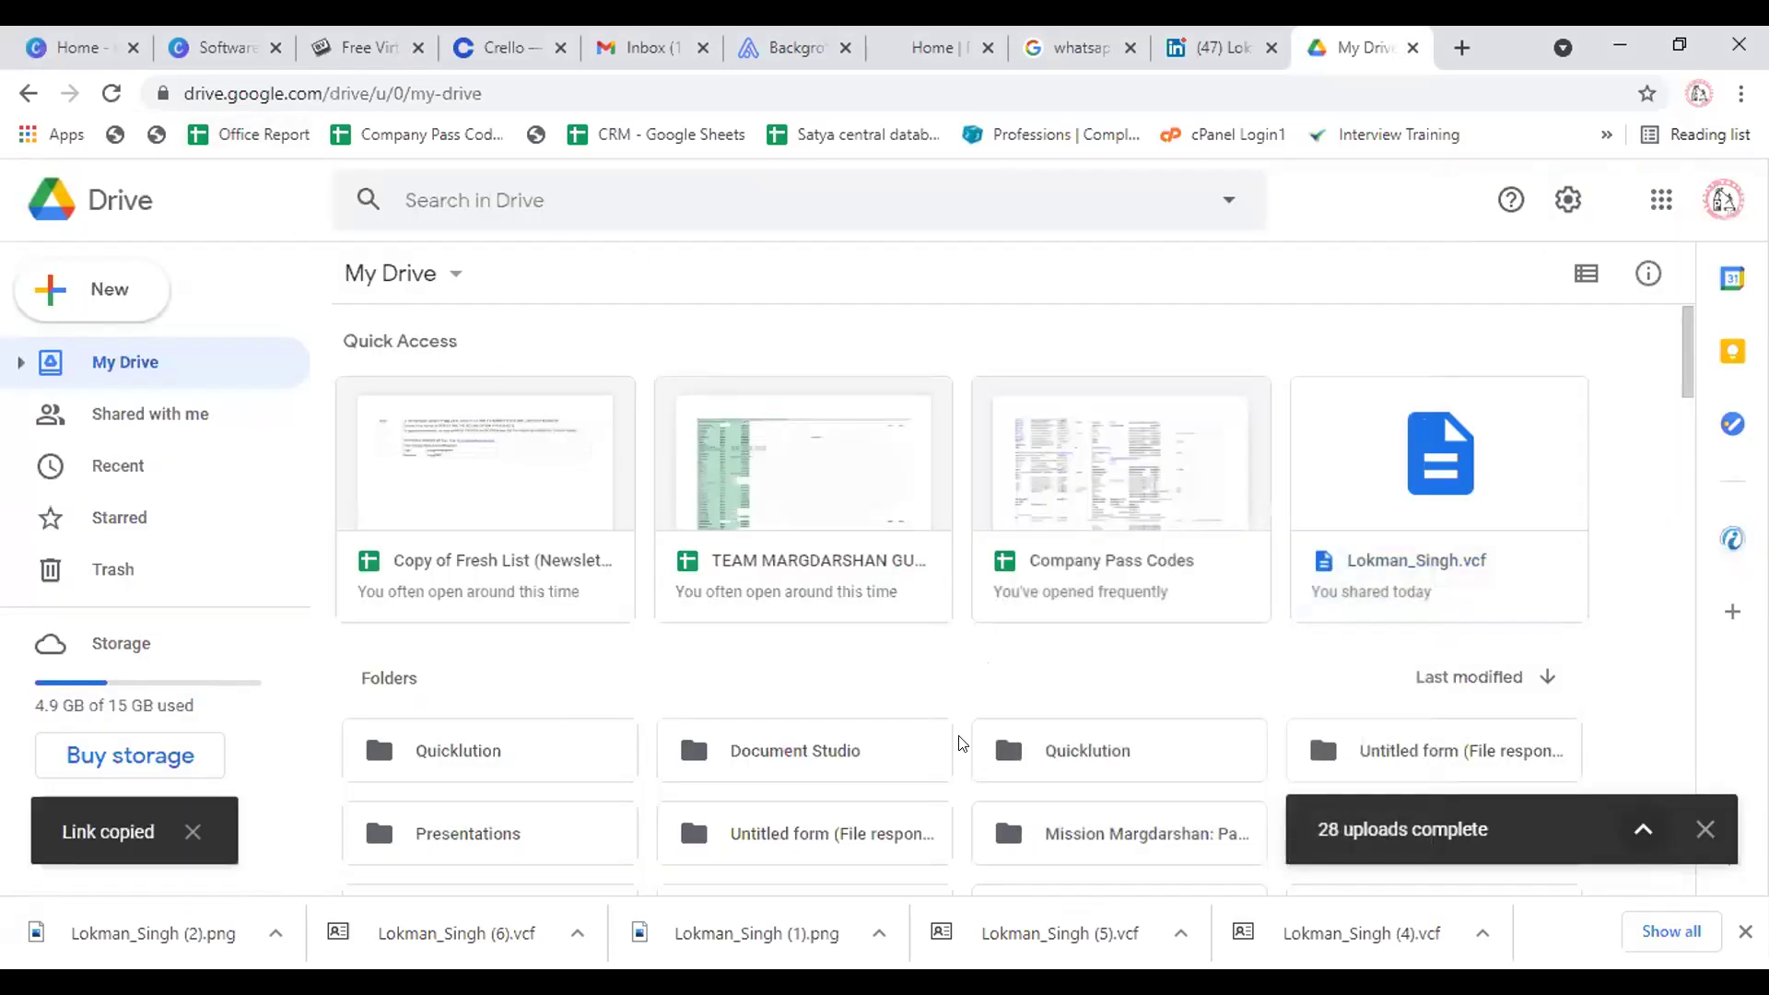
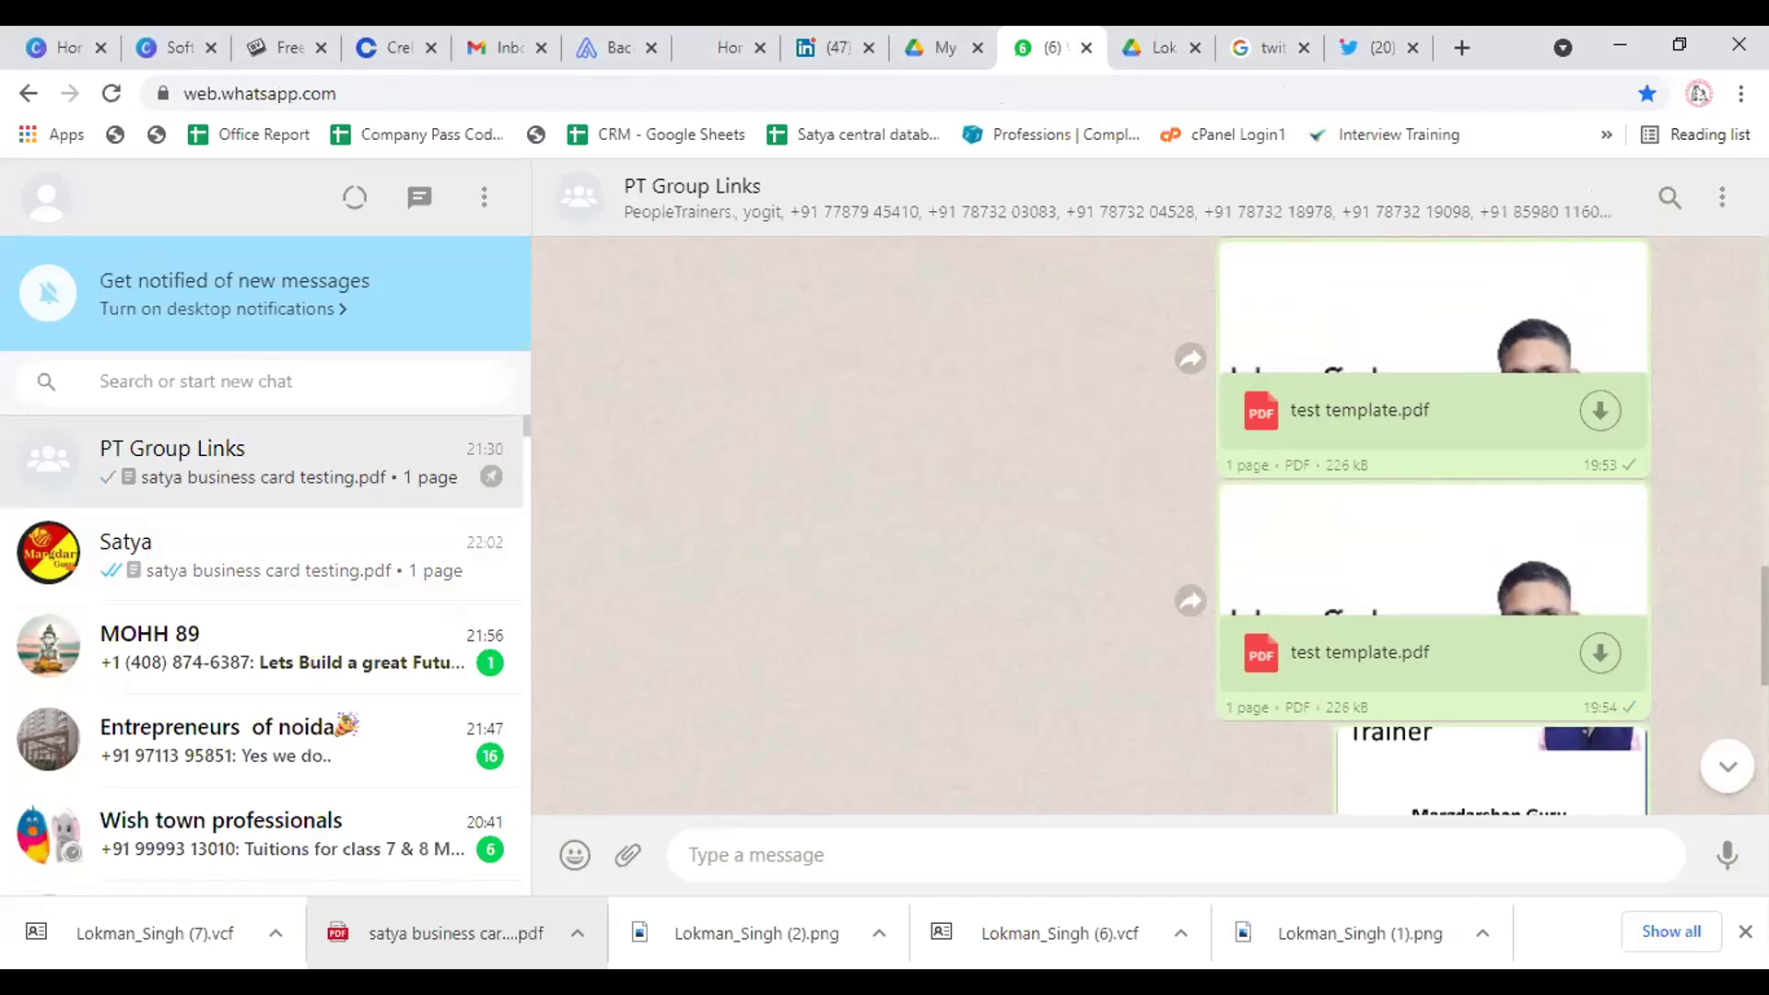
Examine the sample digital business card PDFs, images and HiHello card link shared in the PT Group Links chat on WhatsApp Web
scroll(1150, 526, up, 15)
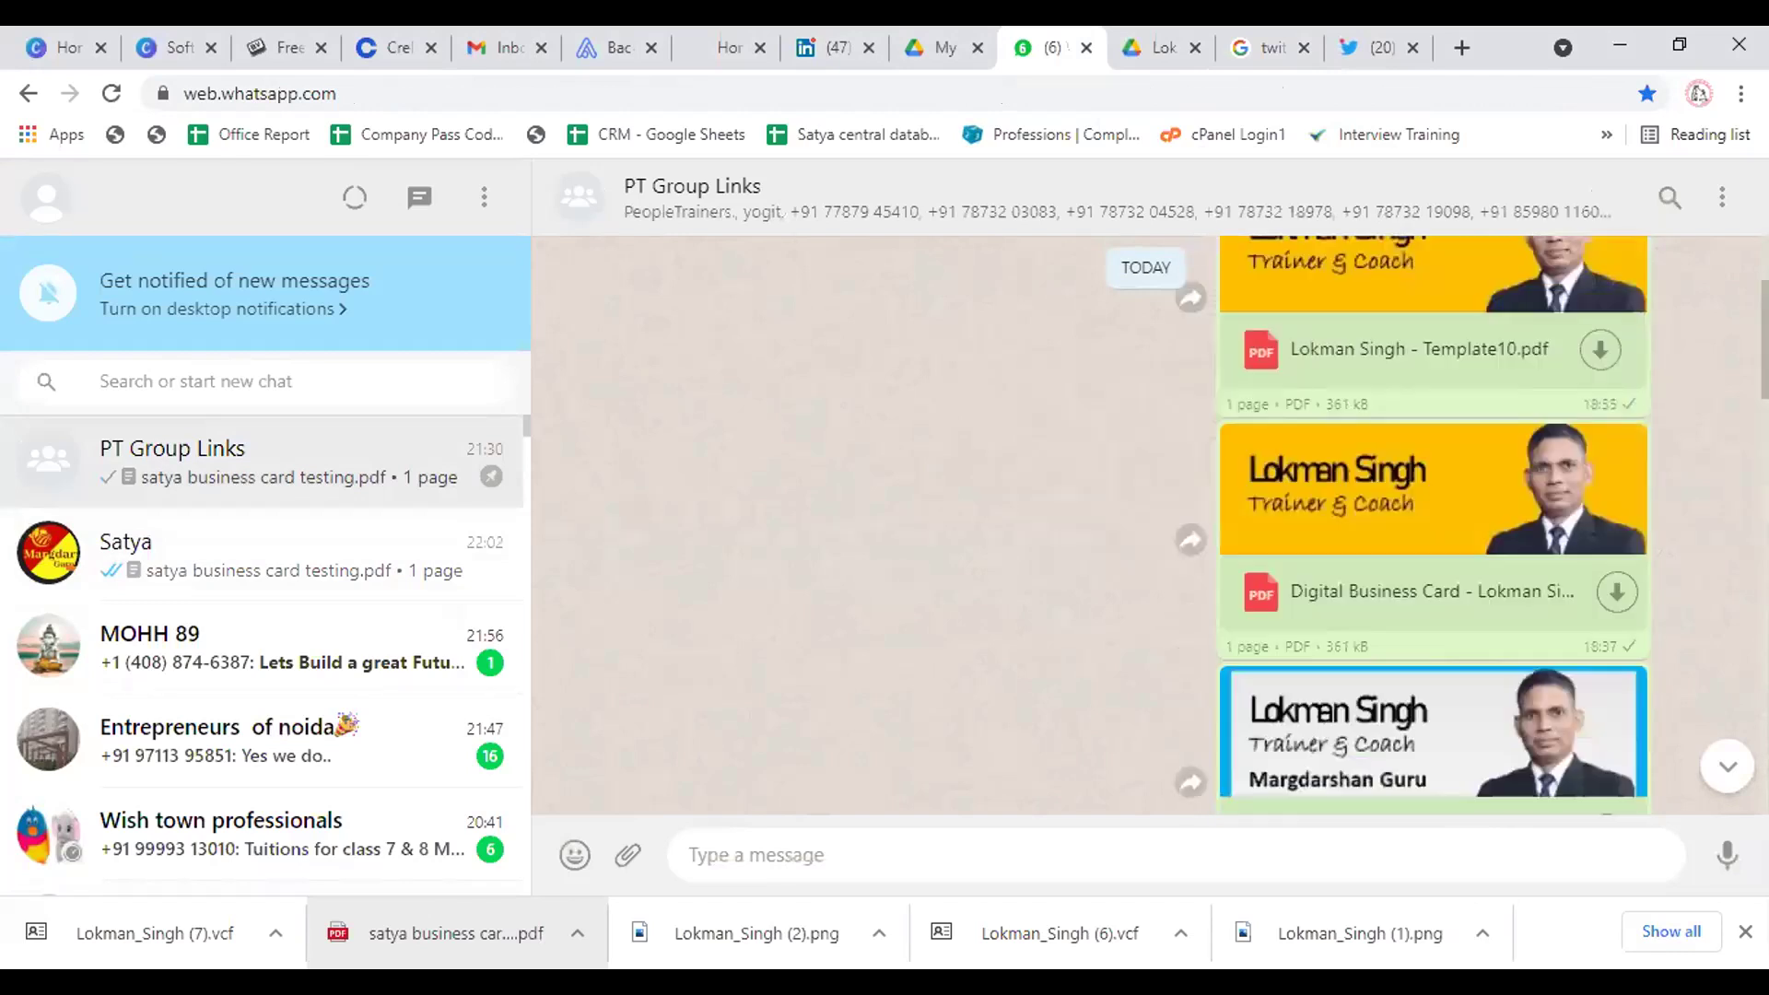
scroll(1150, 526, up, 15)
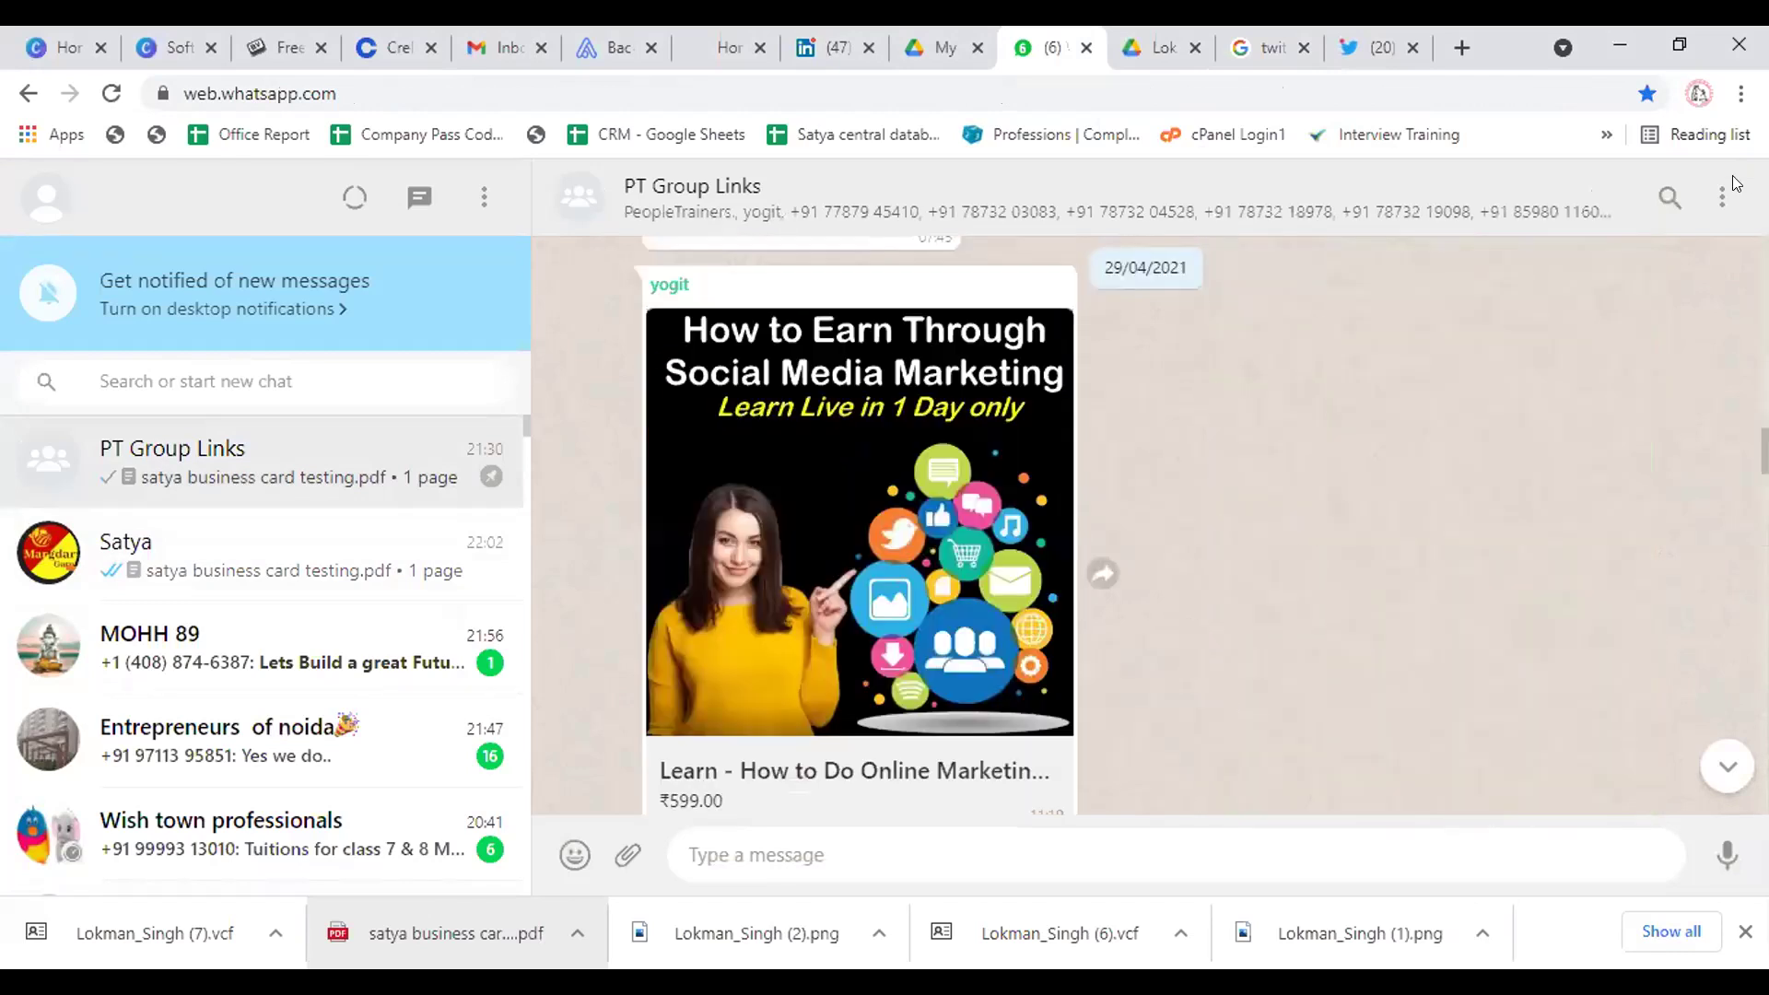
scroll(1150, 525, down, 10)
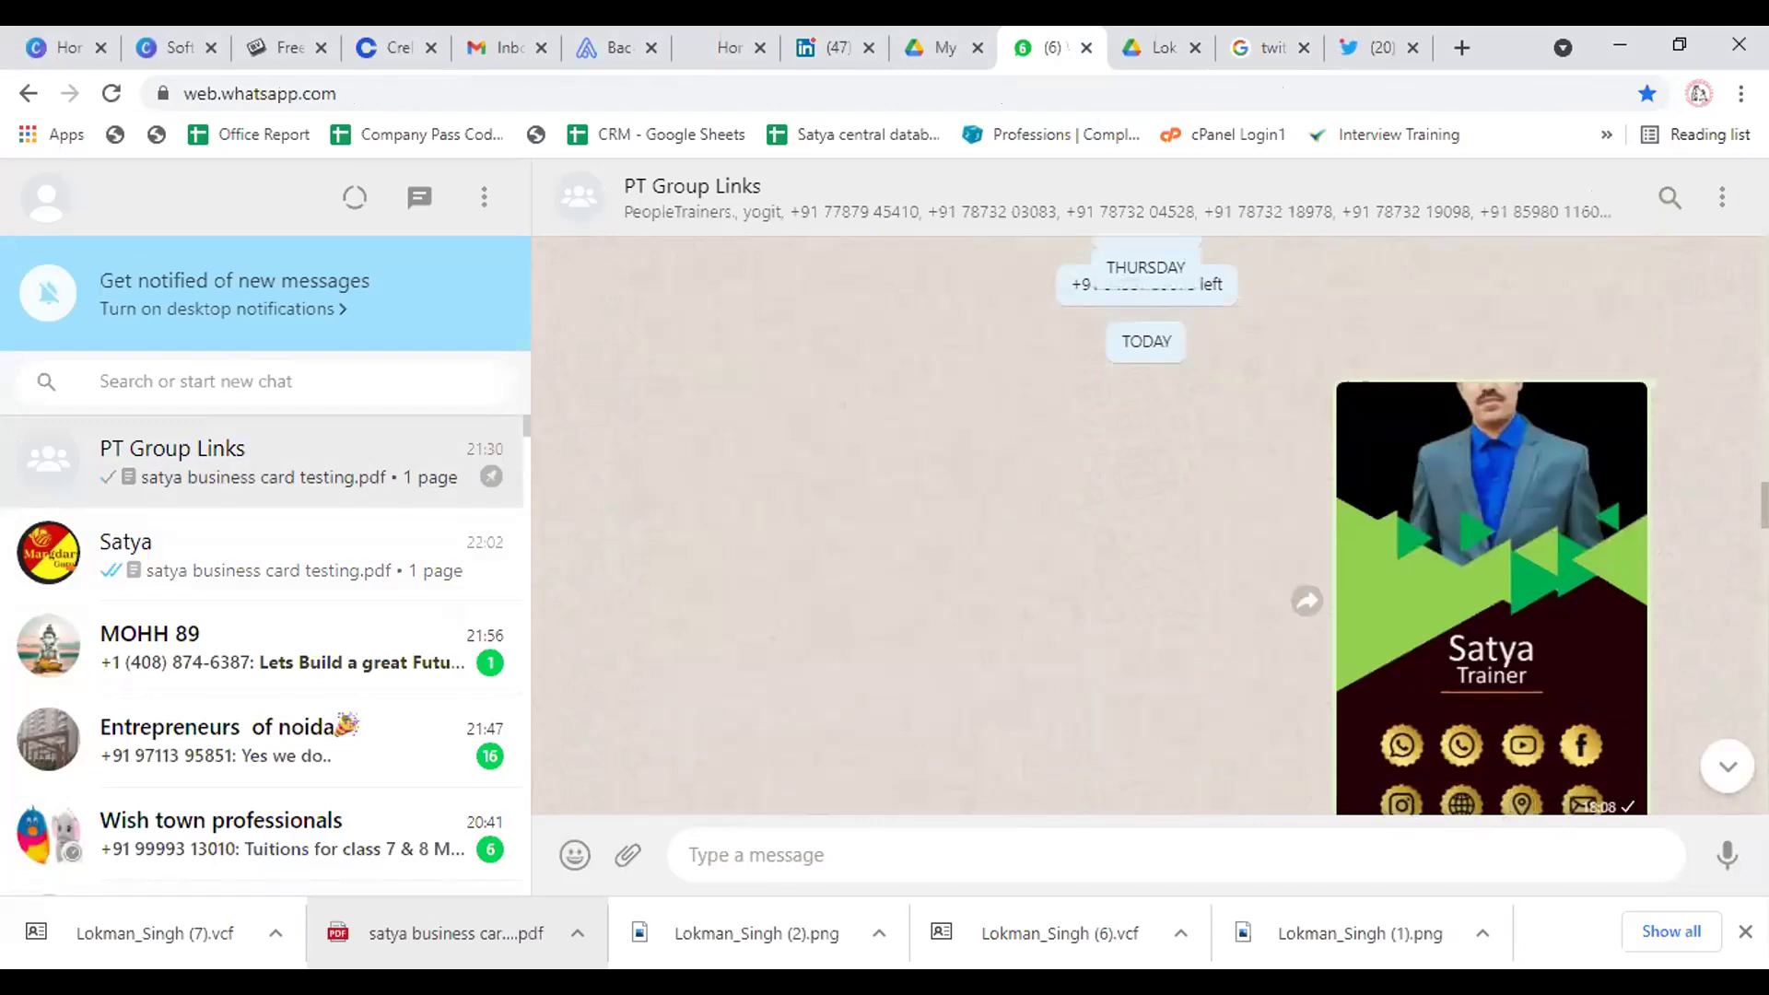
scroll(1150, 525, down, 5)
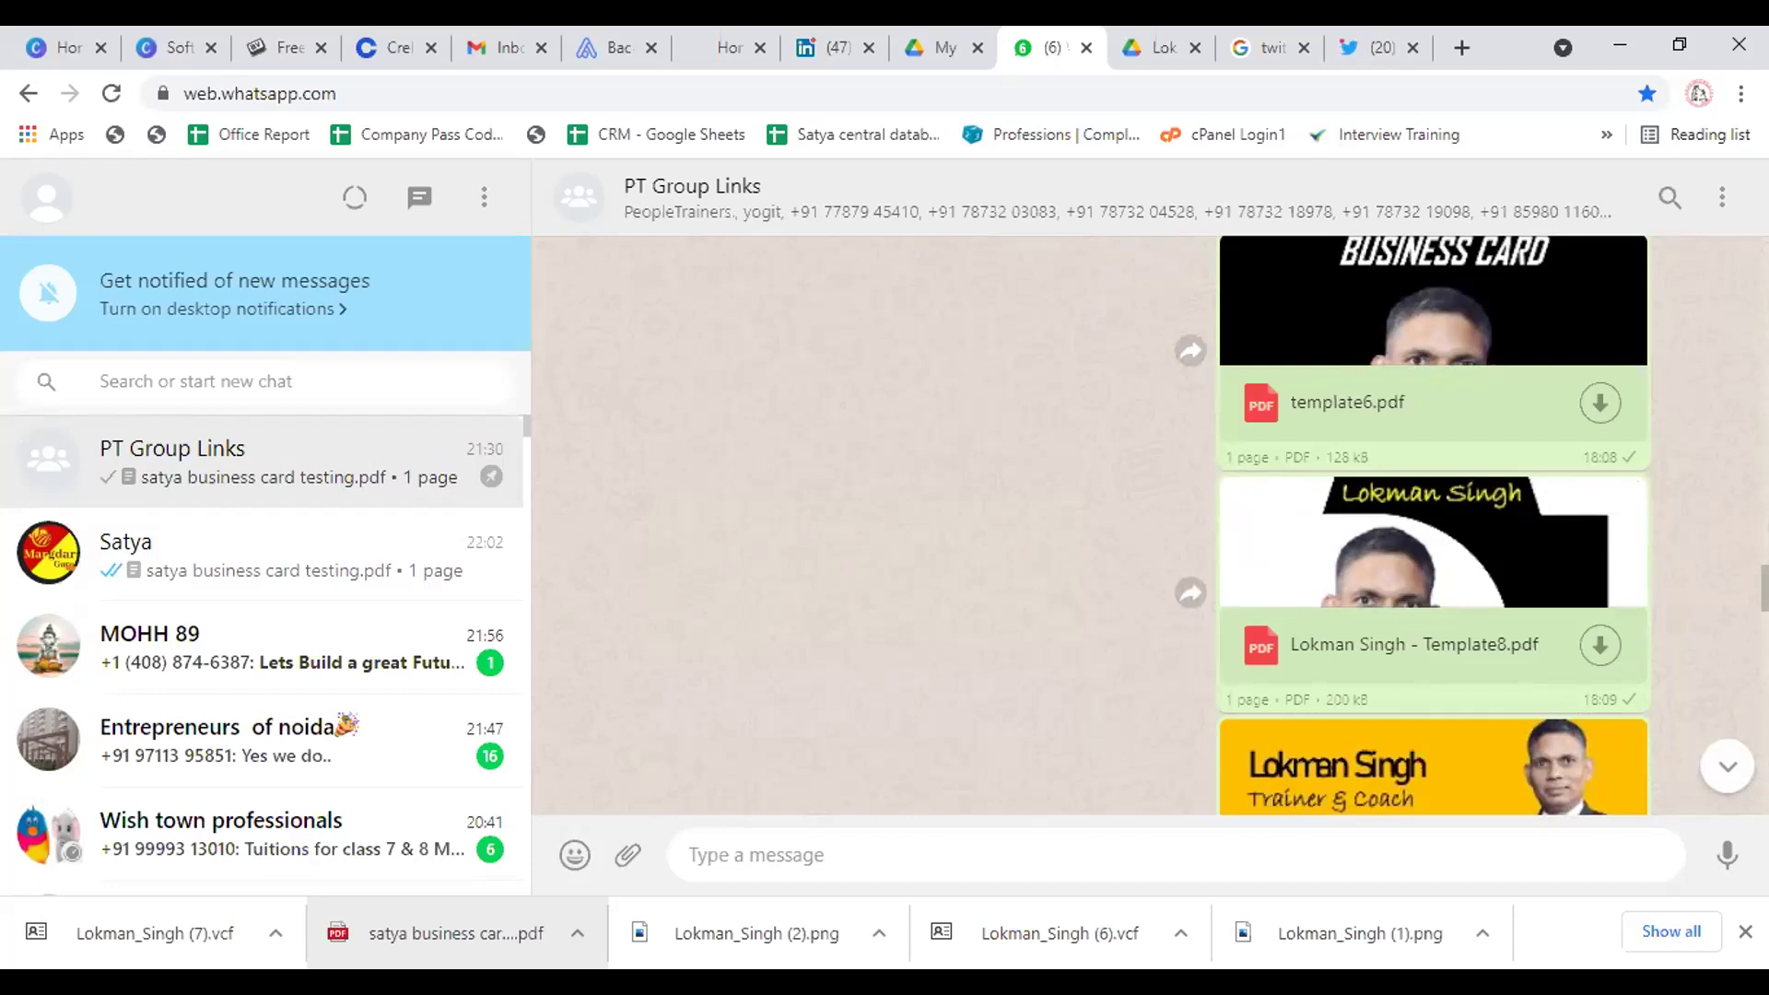
scroll(1152, 525, down, 3)
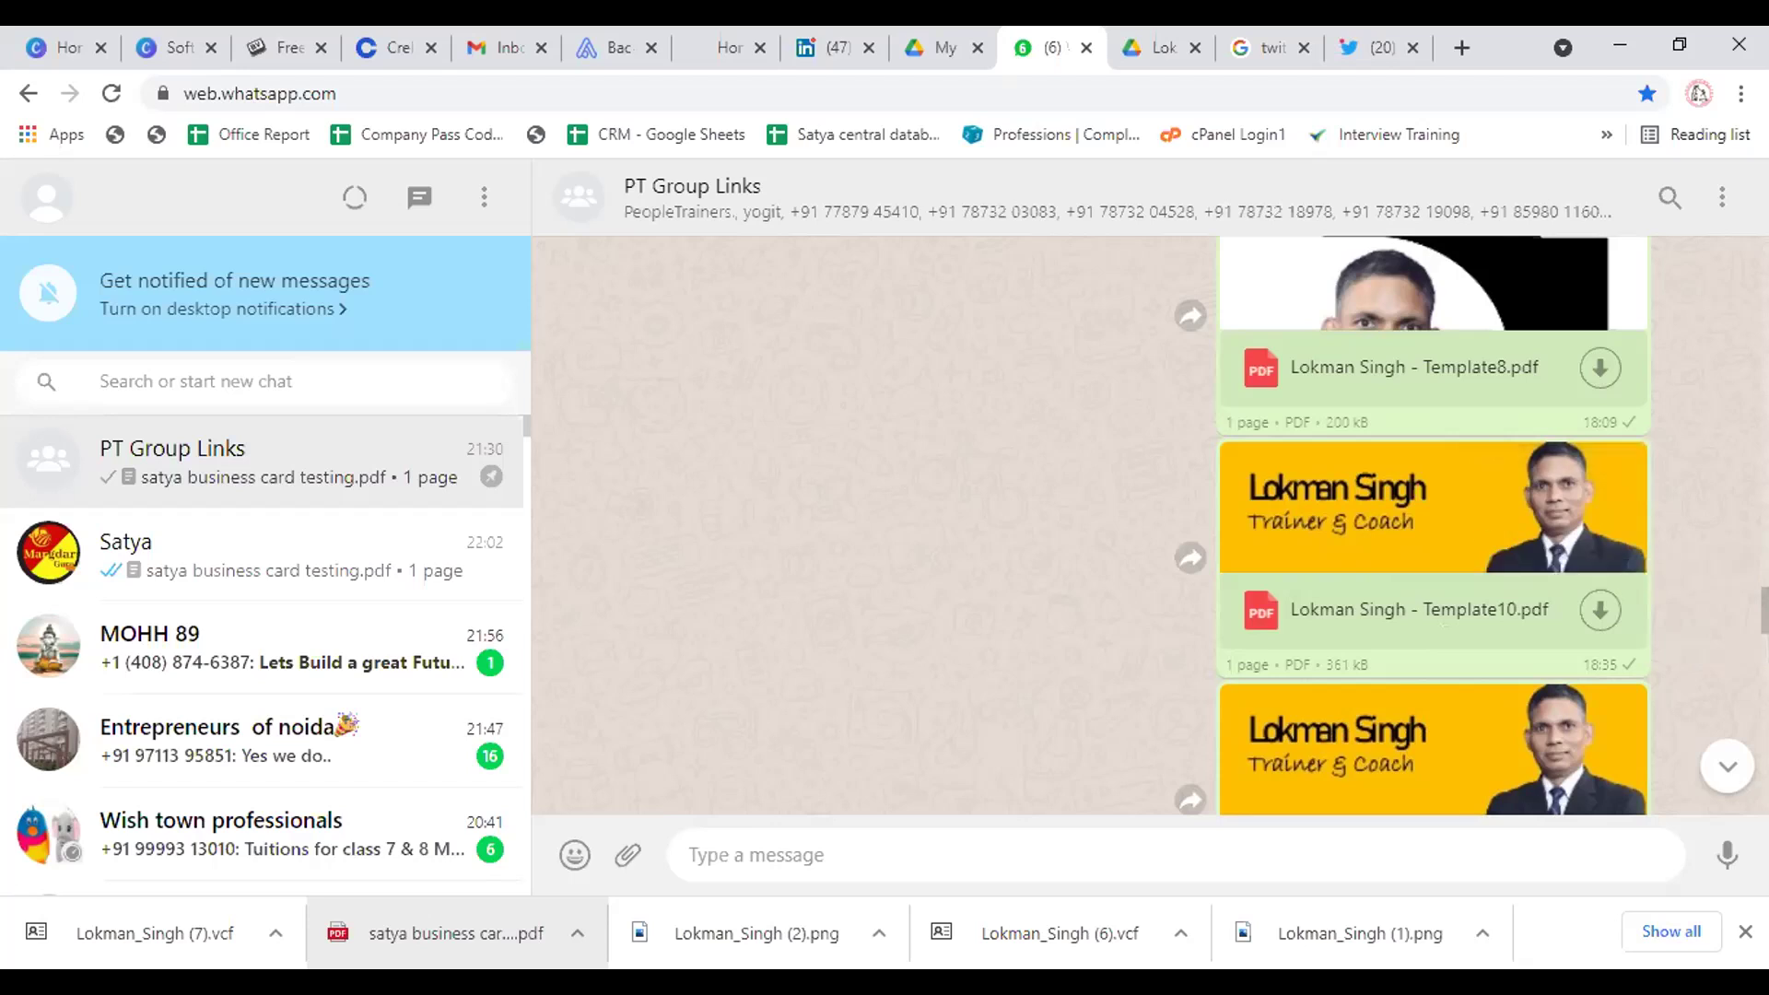
scroll(1383, 525, down, 1)
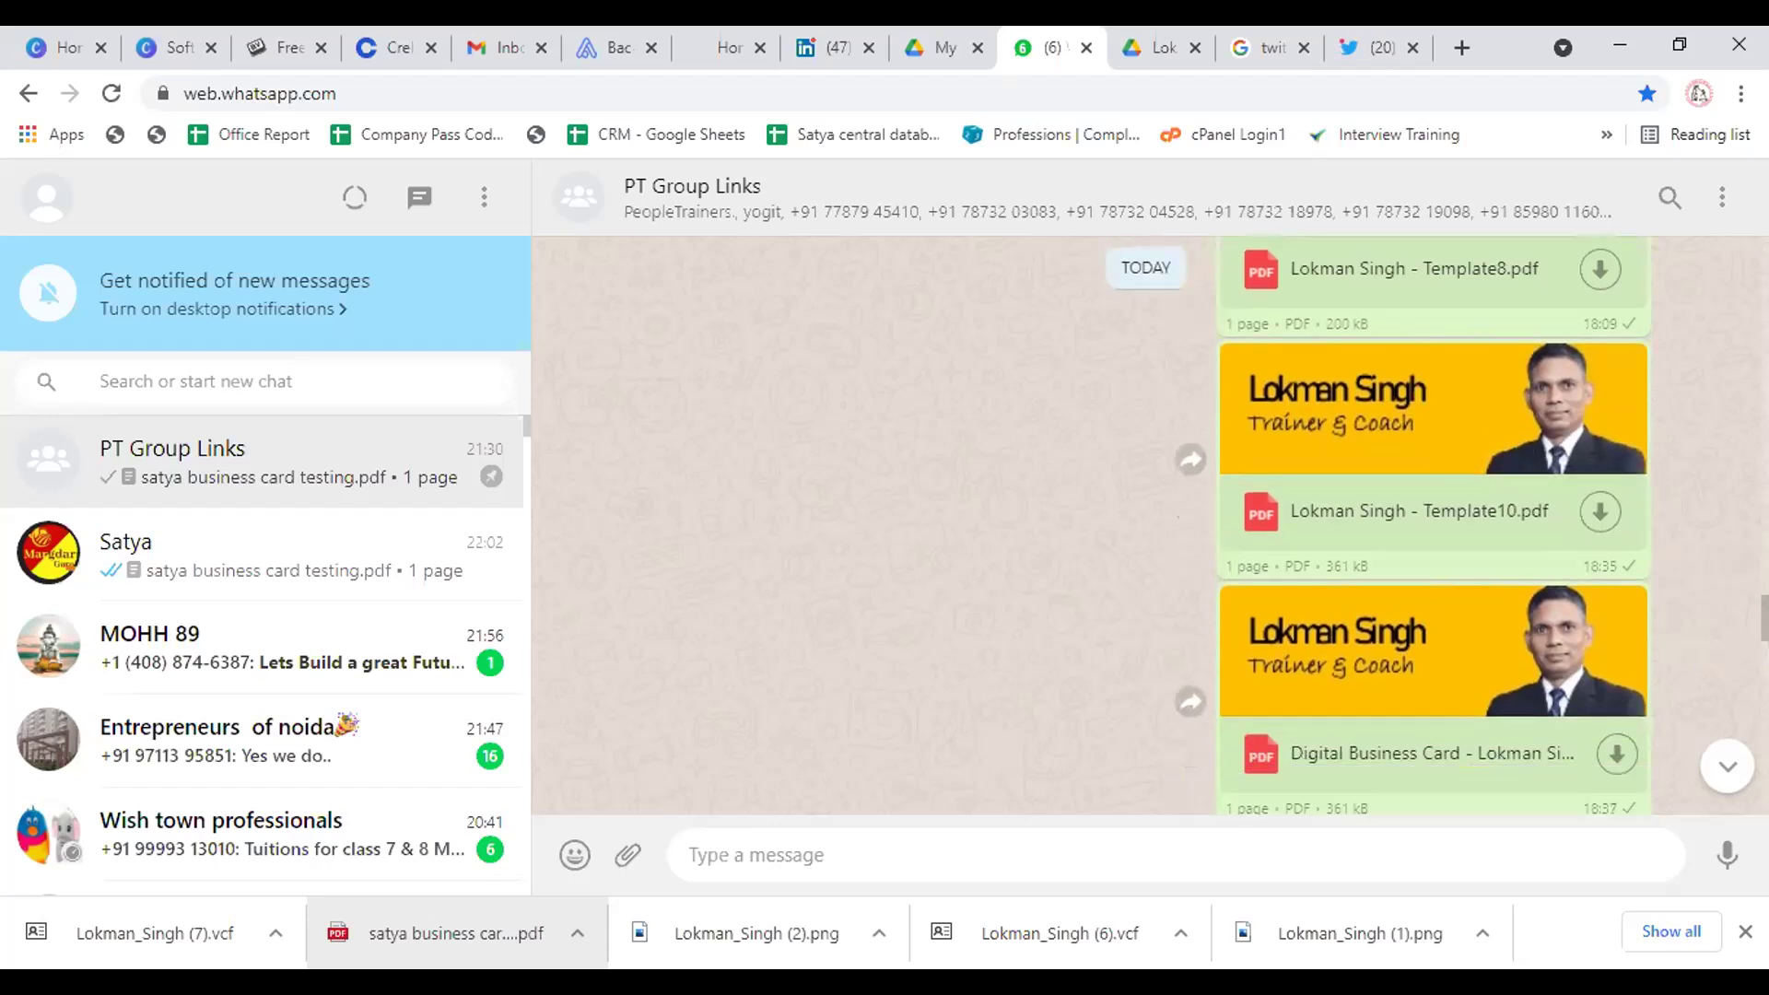
scroll(1433, 525, down, 3)
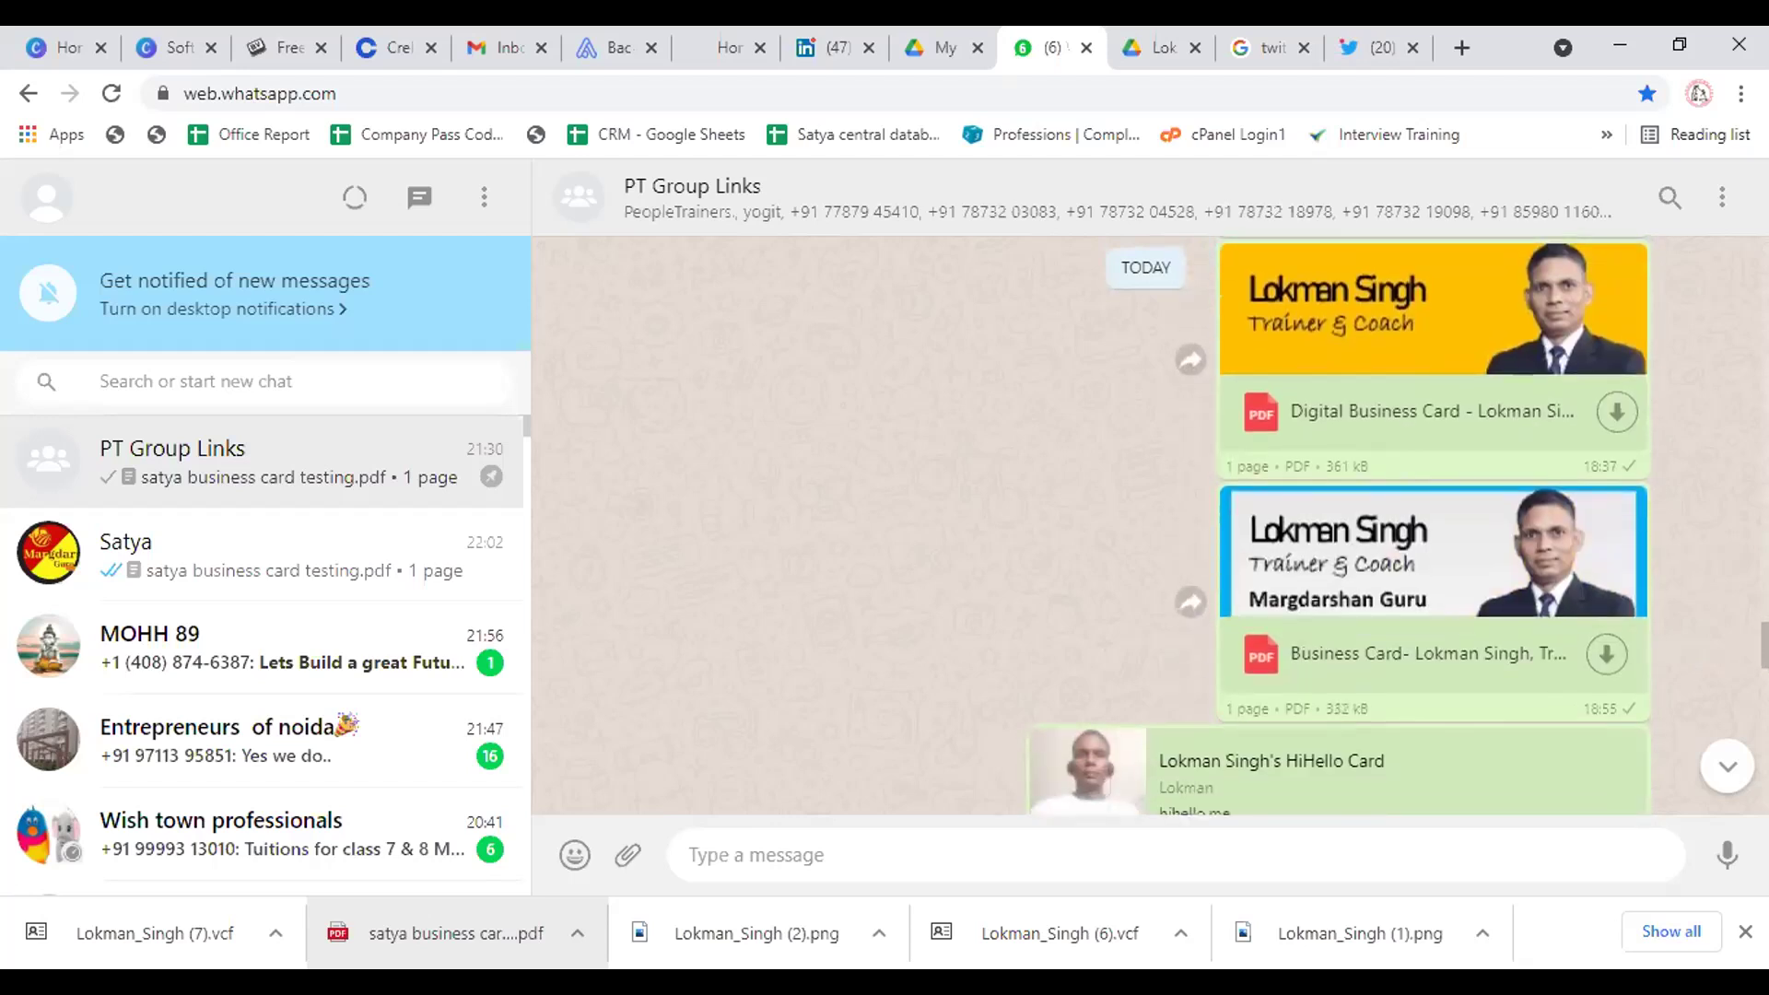
scroll(1336, 525, down, 4)
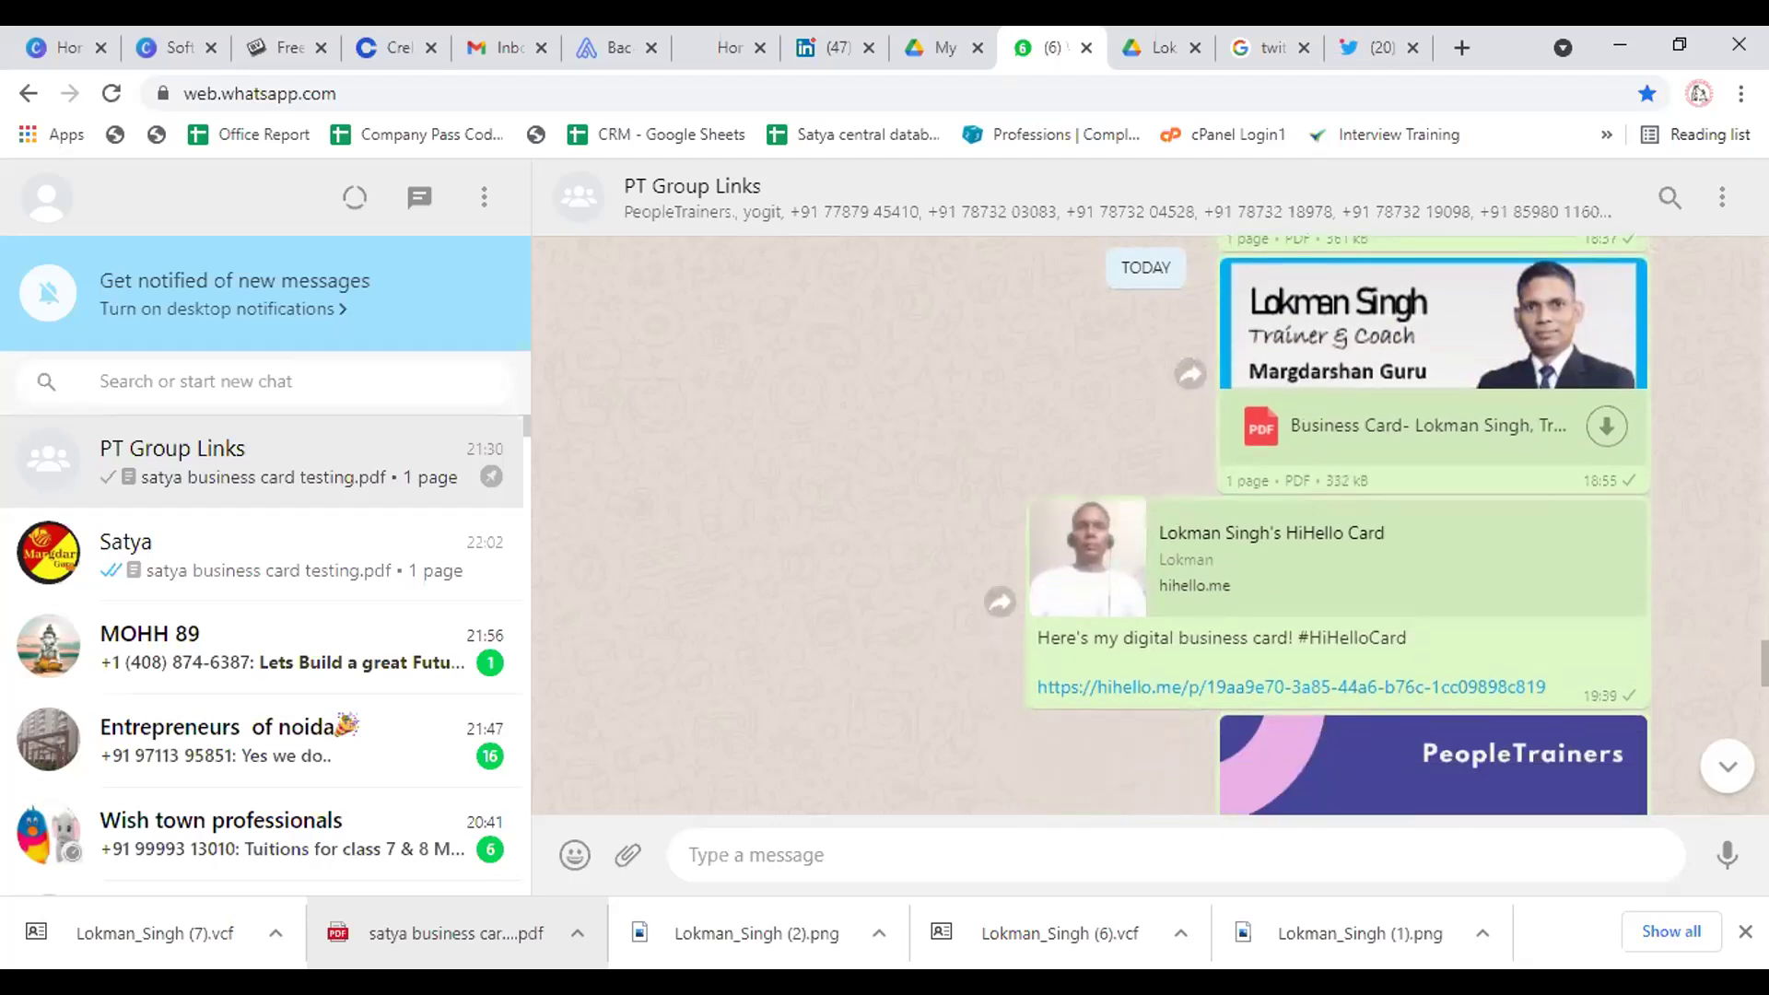
scroll(1318, 526, down, 4)
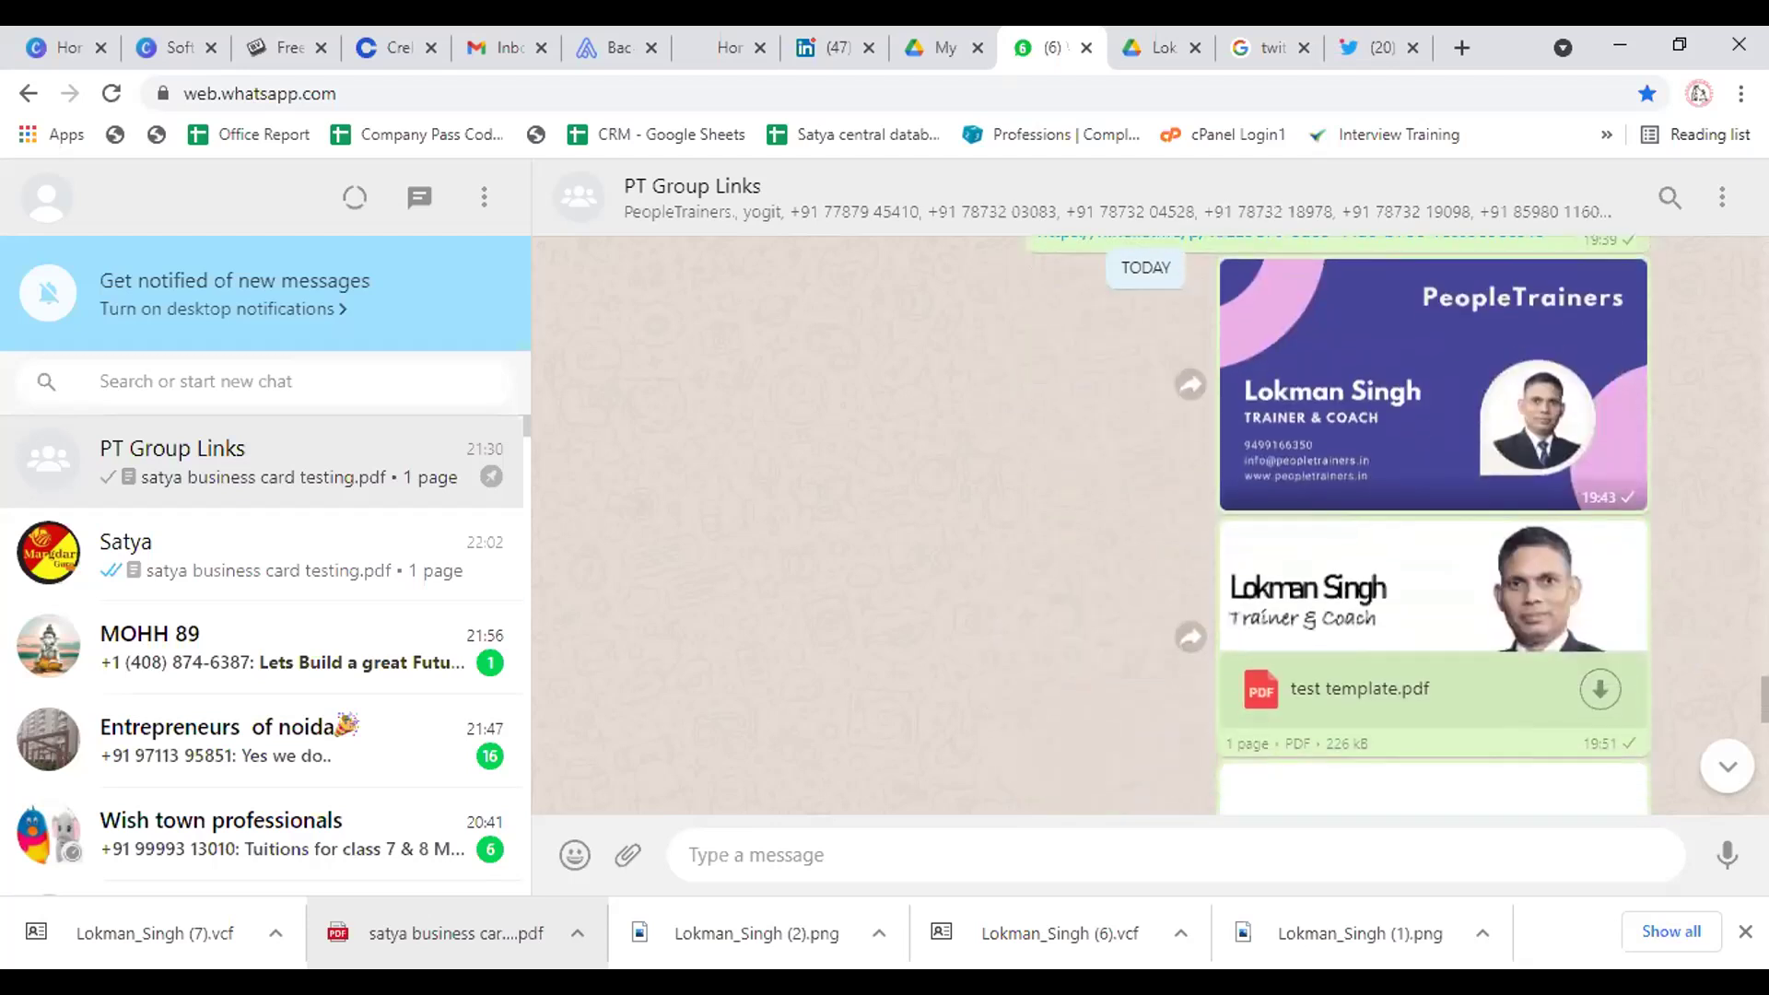
scroll(1433, 525, up, 10)
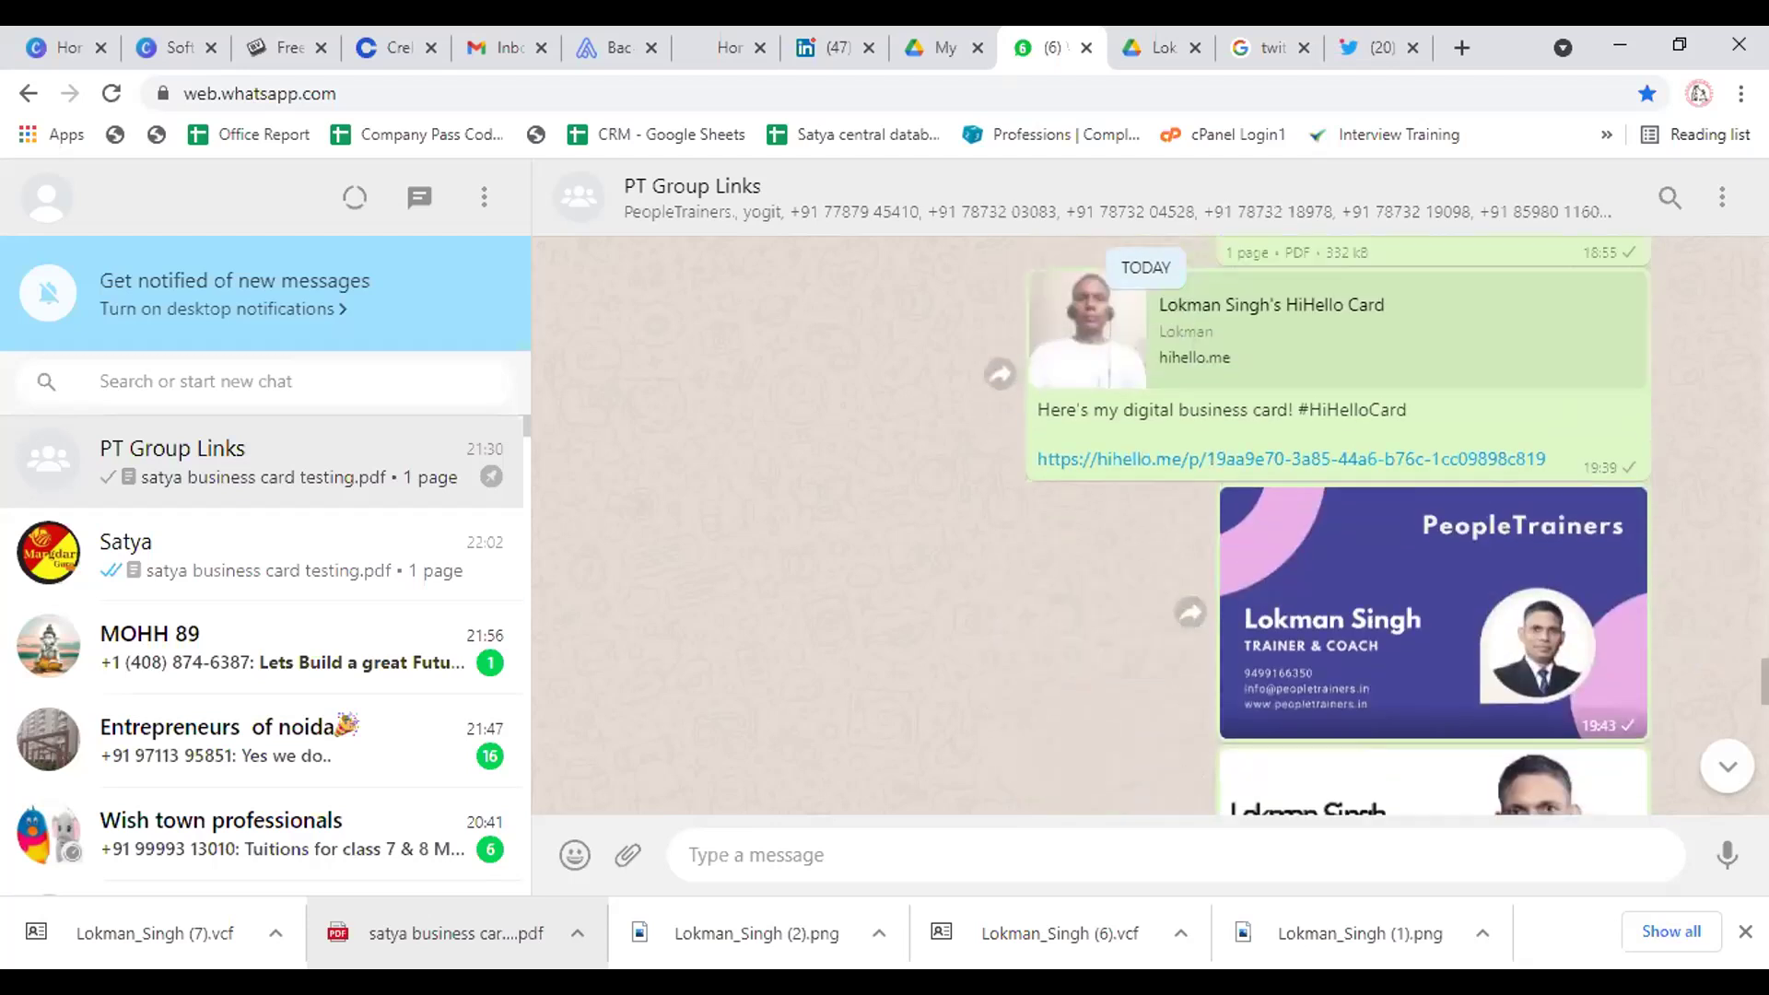
scroll(1433, 526, up, 1)
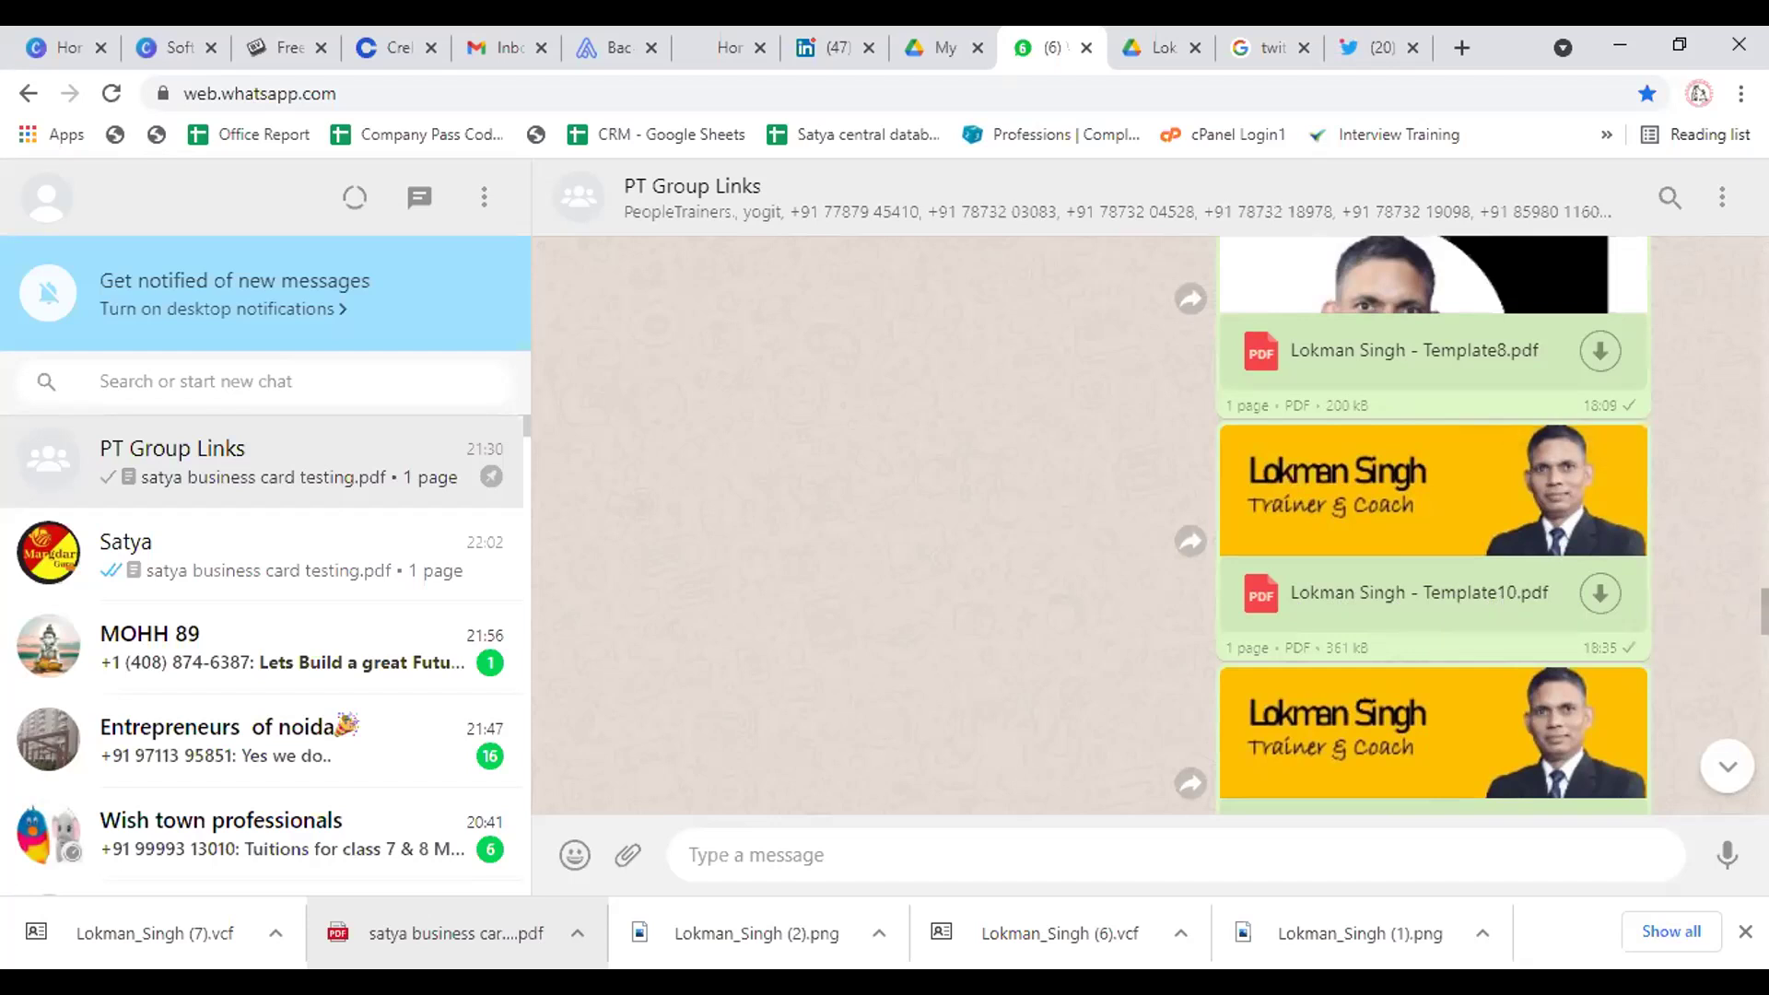
scroll(1087, 525, down, 3)
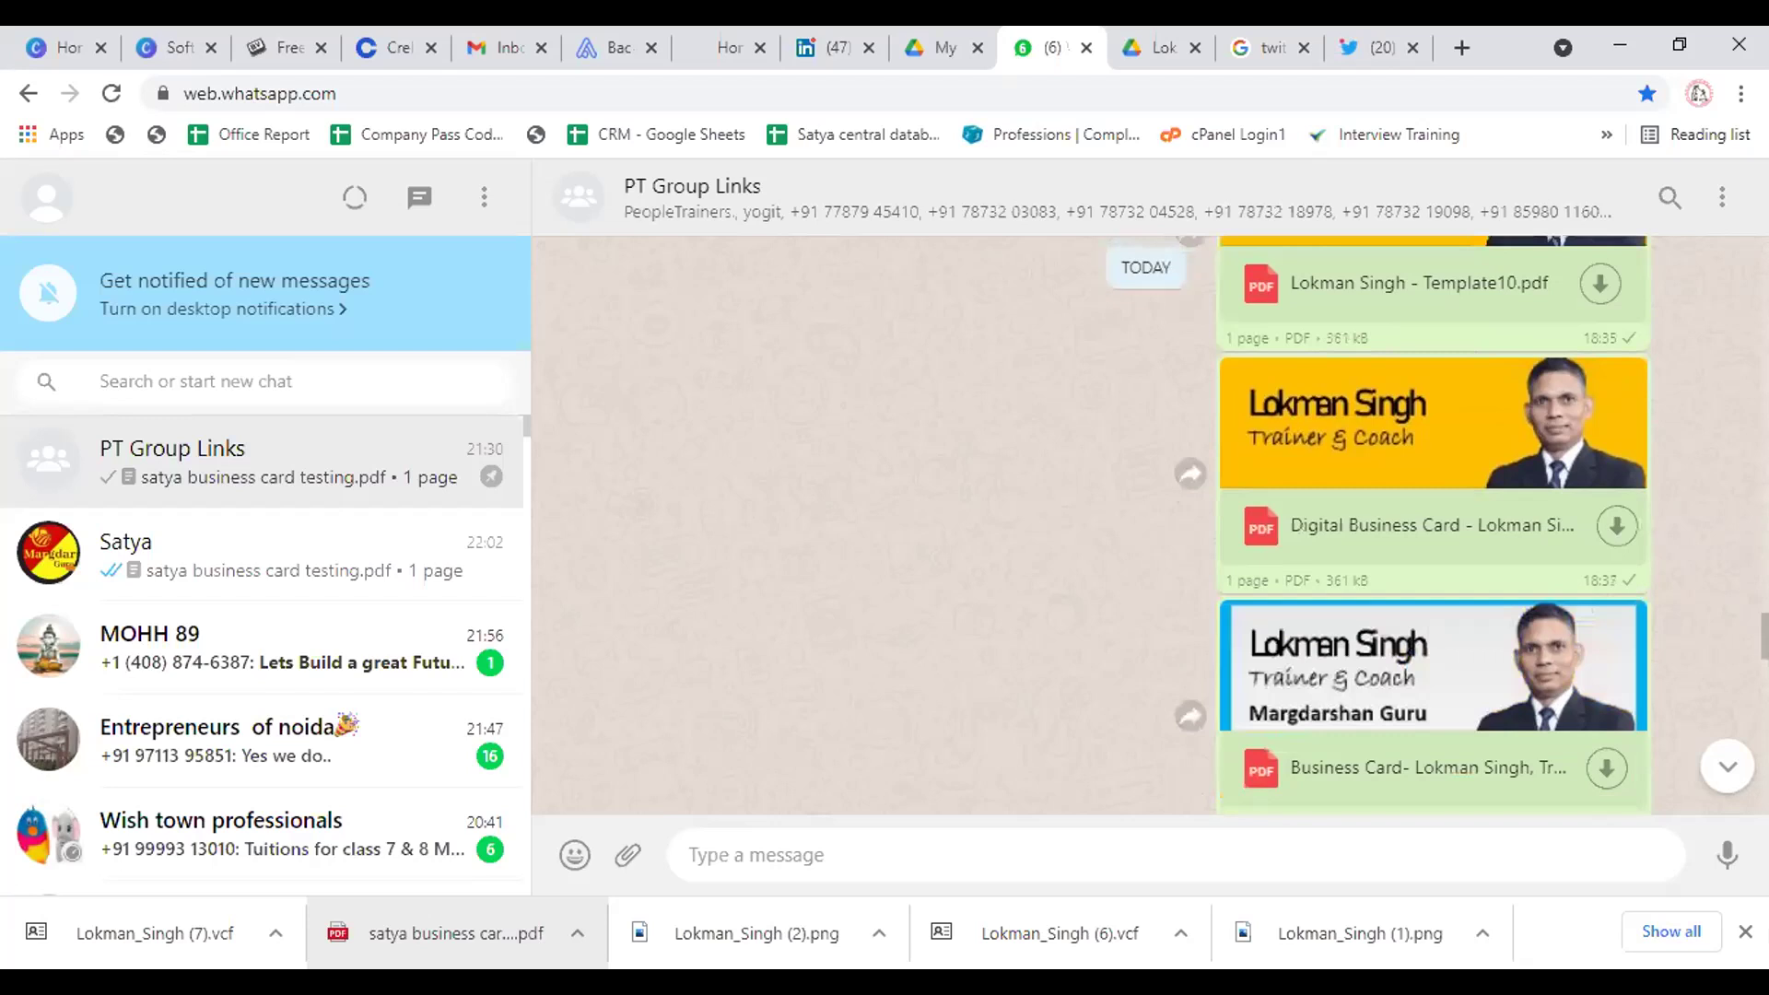
scroll(1341, 526, down, 2)
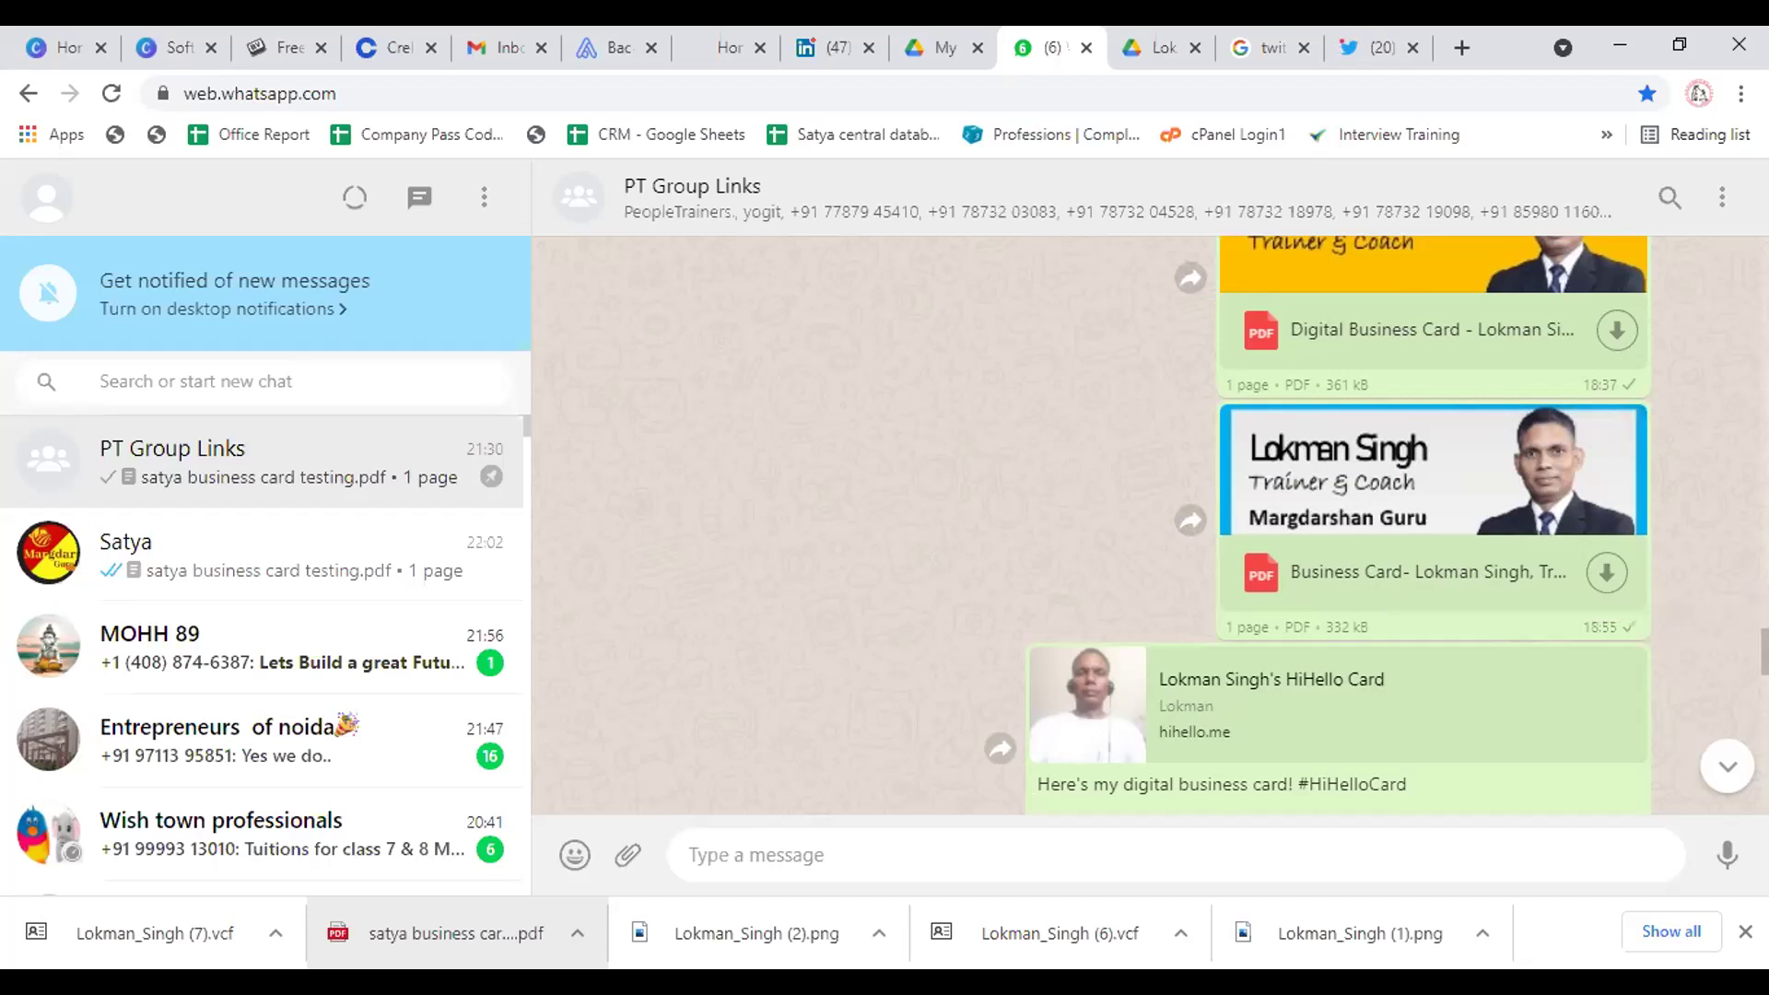
scroll(1087, 526, down, 5)
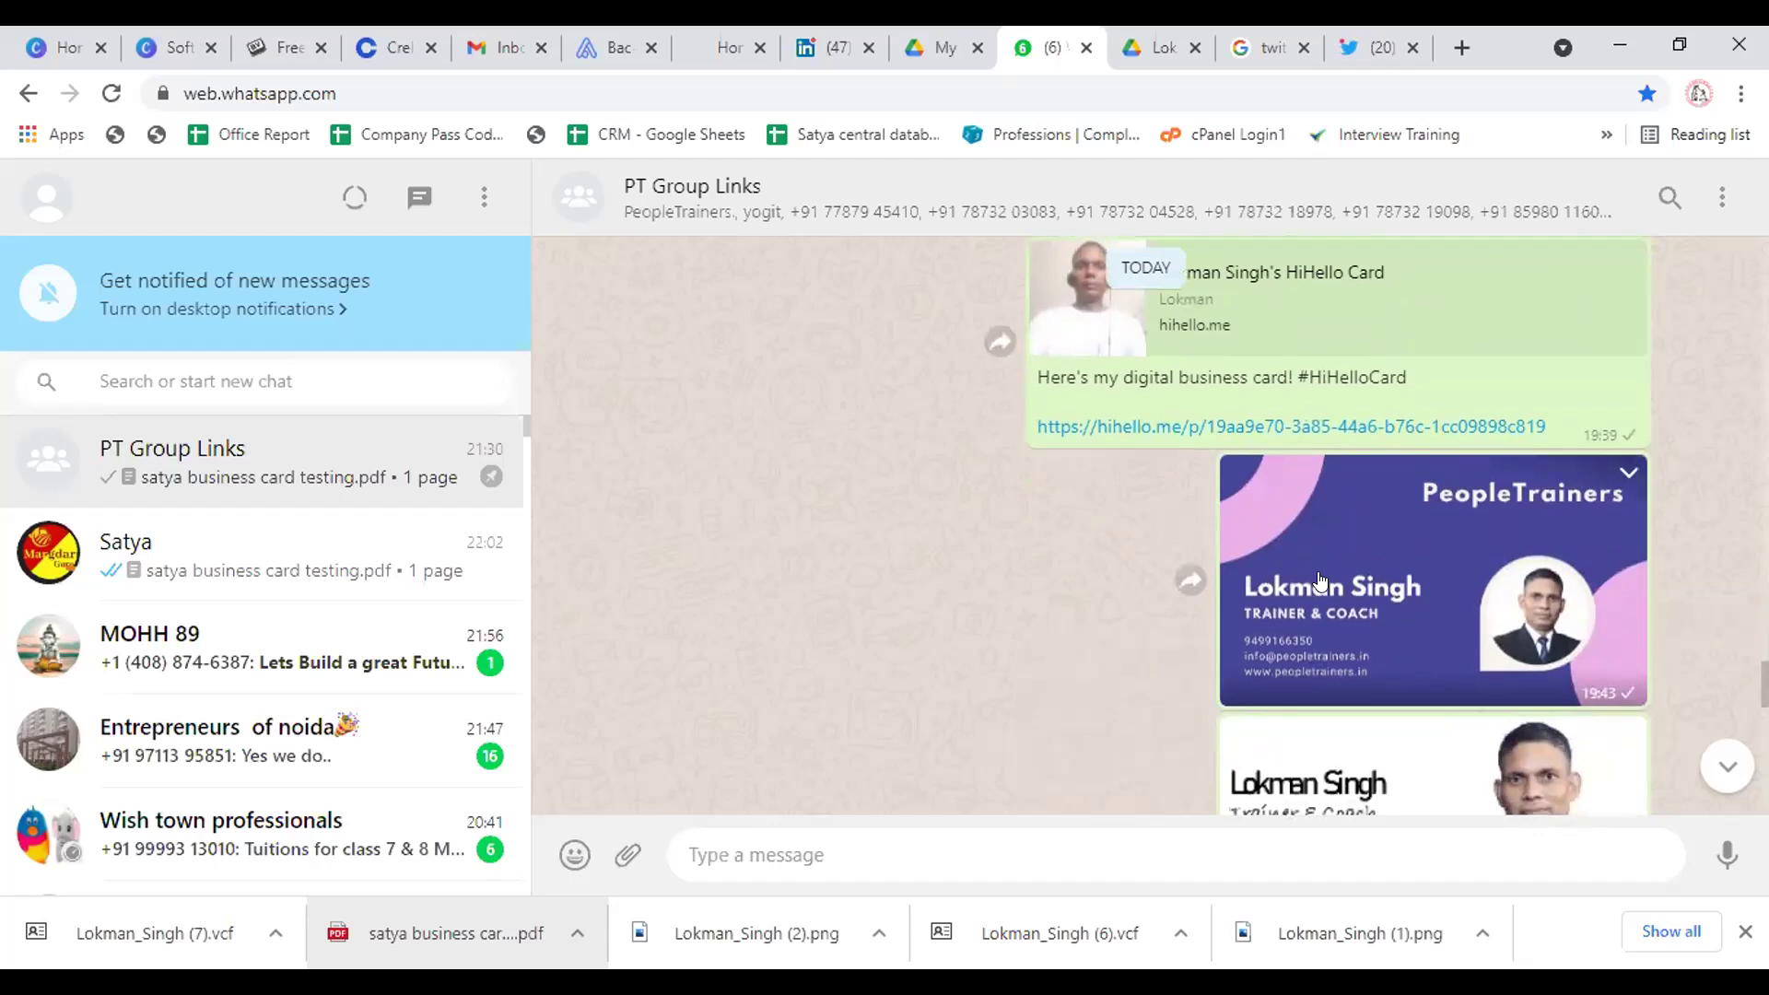
scroll(1088, 526, down, 4)
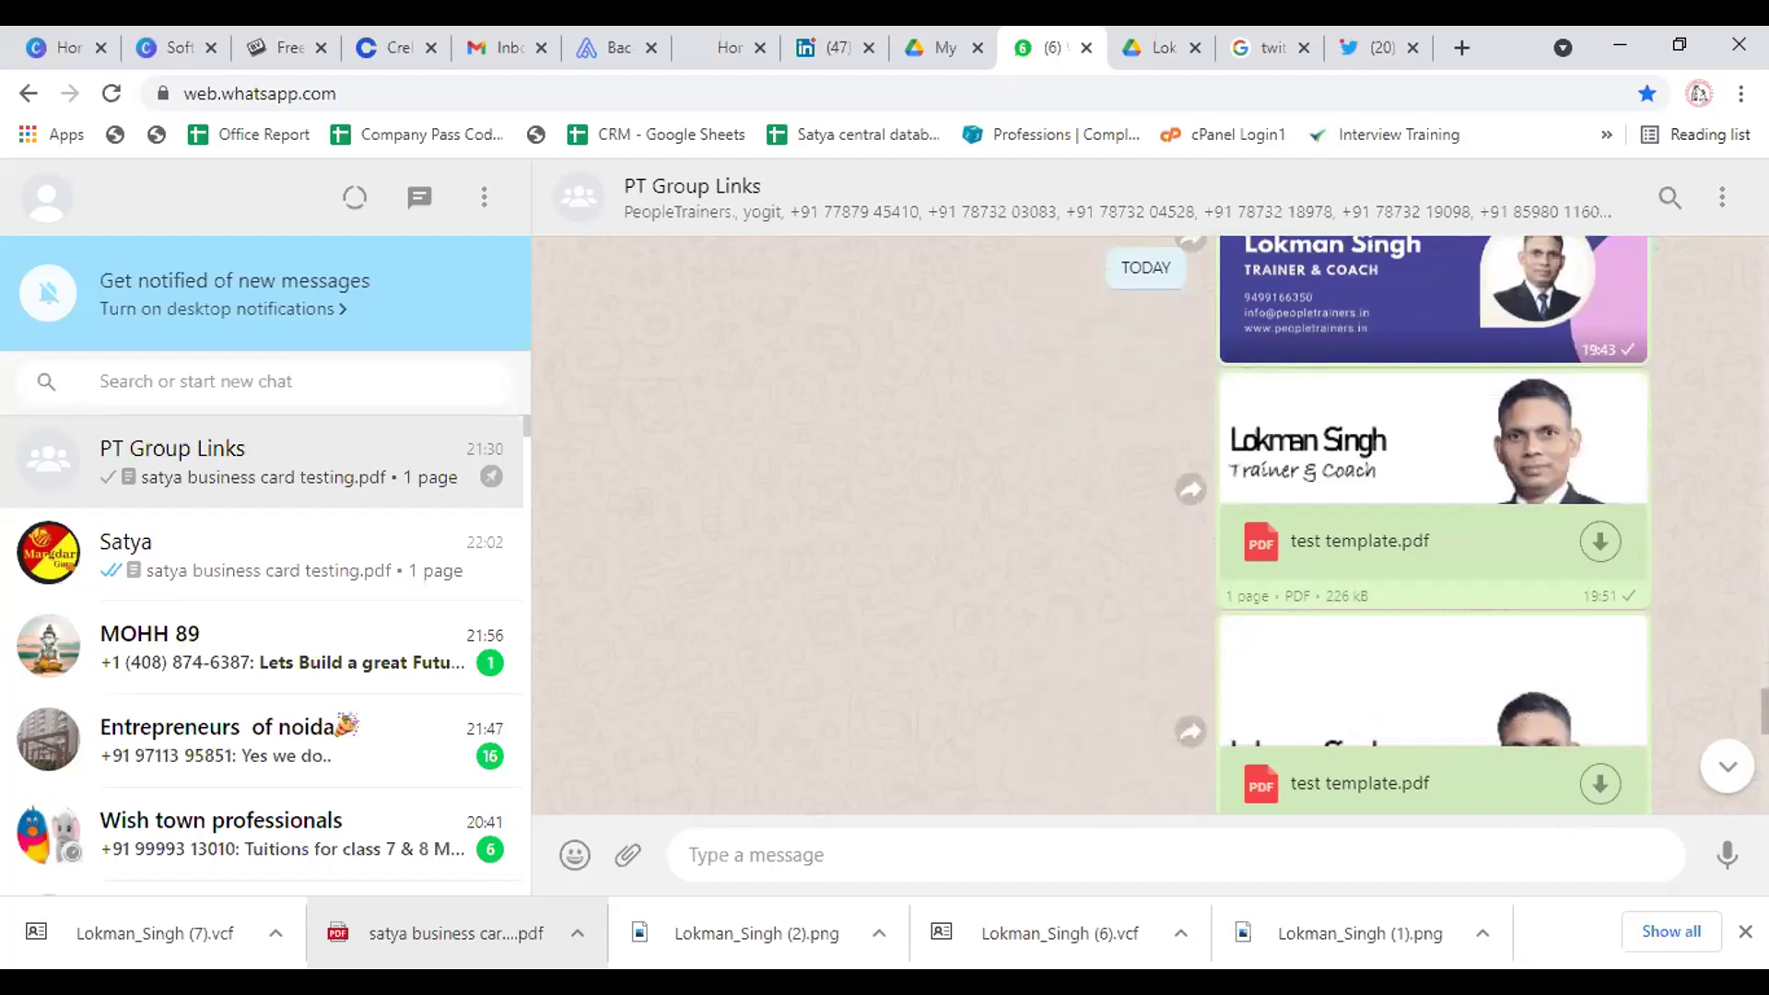
scroll(1152, 526, down, 6)
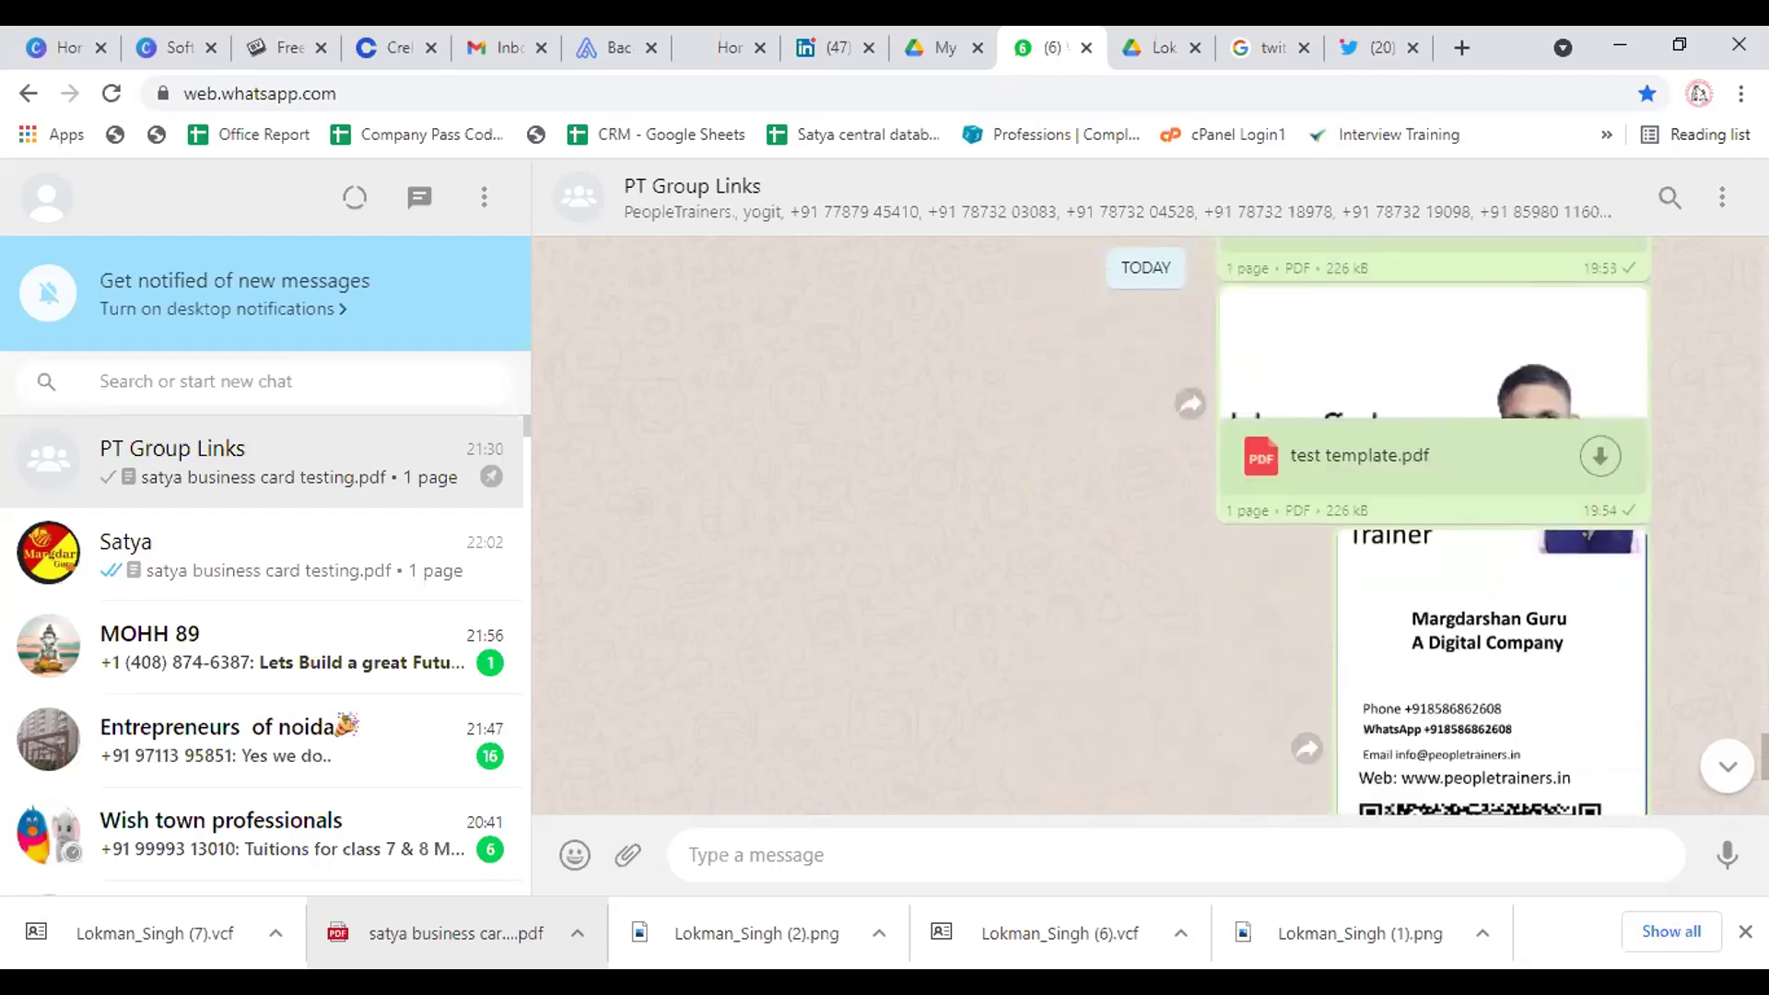
scroll(1152, 525, up, 10)
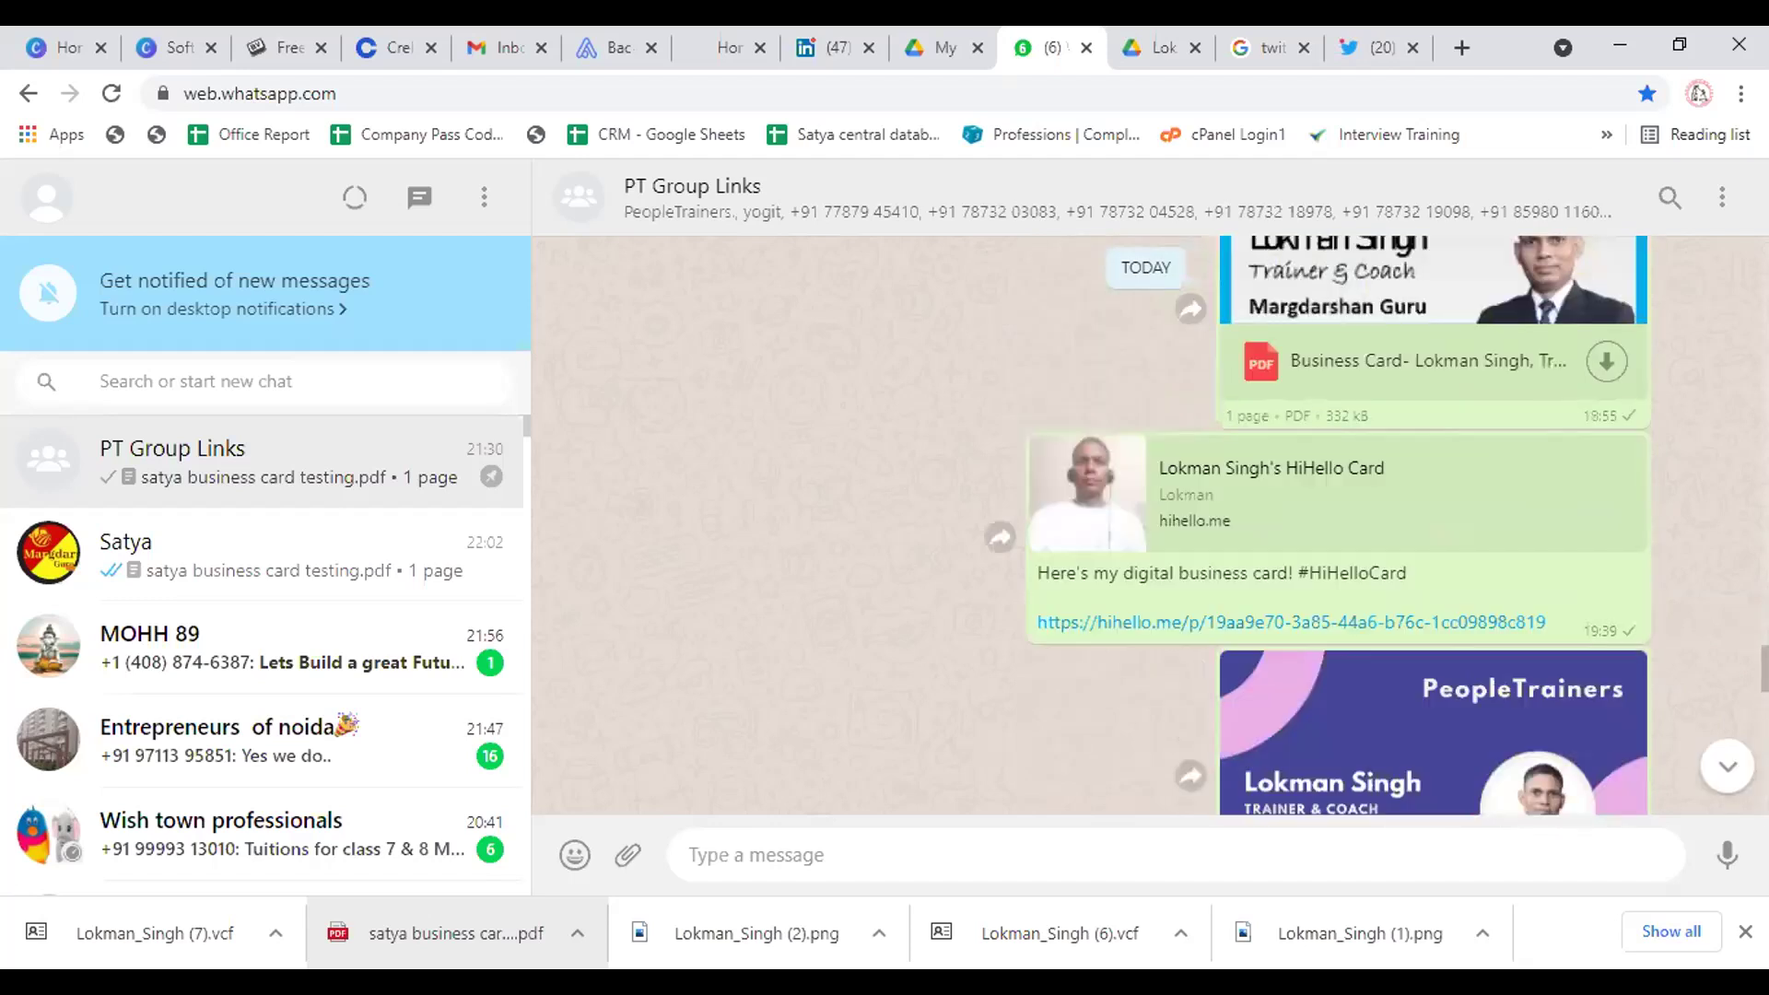
scroll(1434, 525, up, 5)
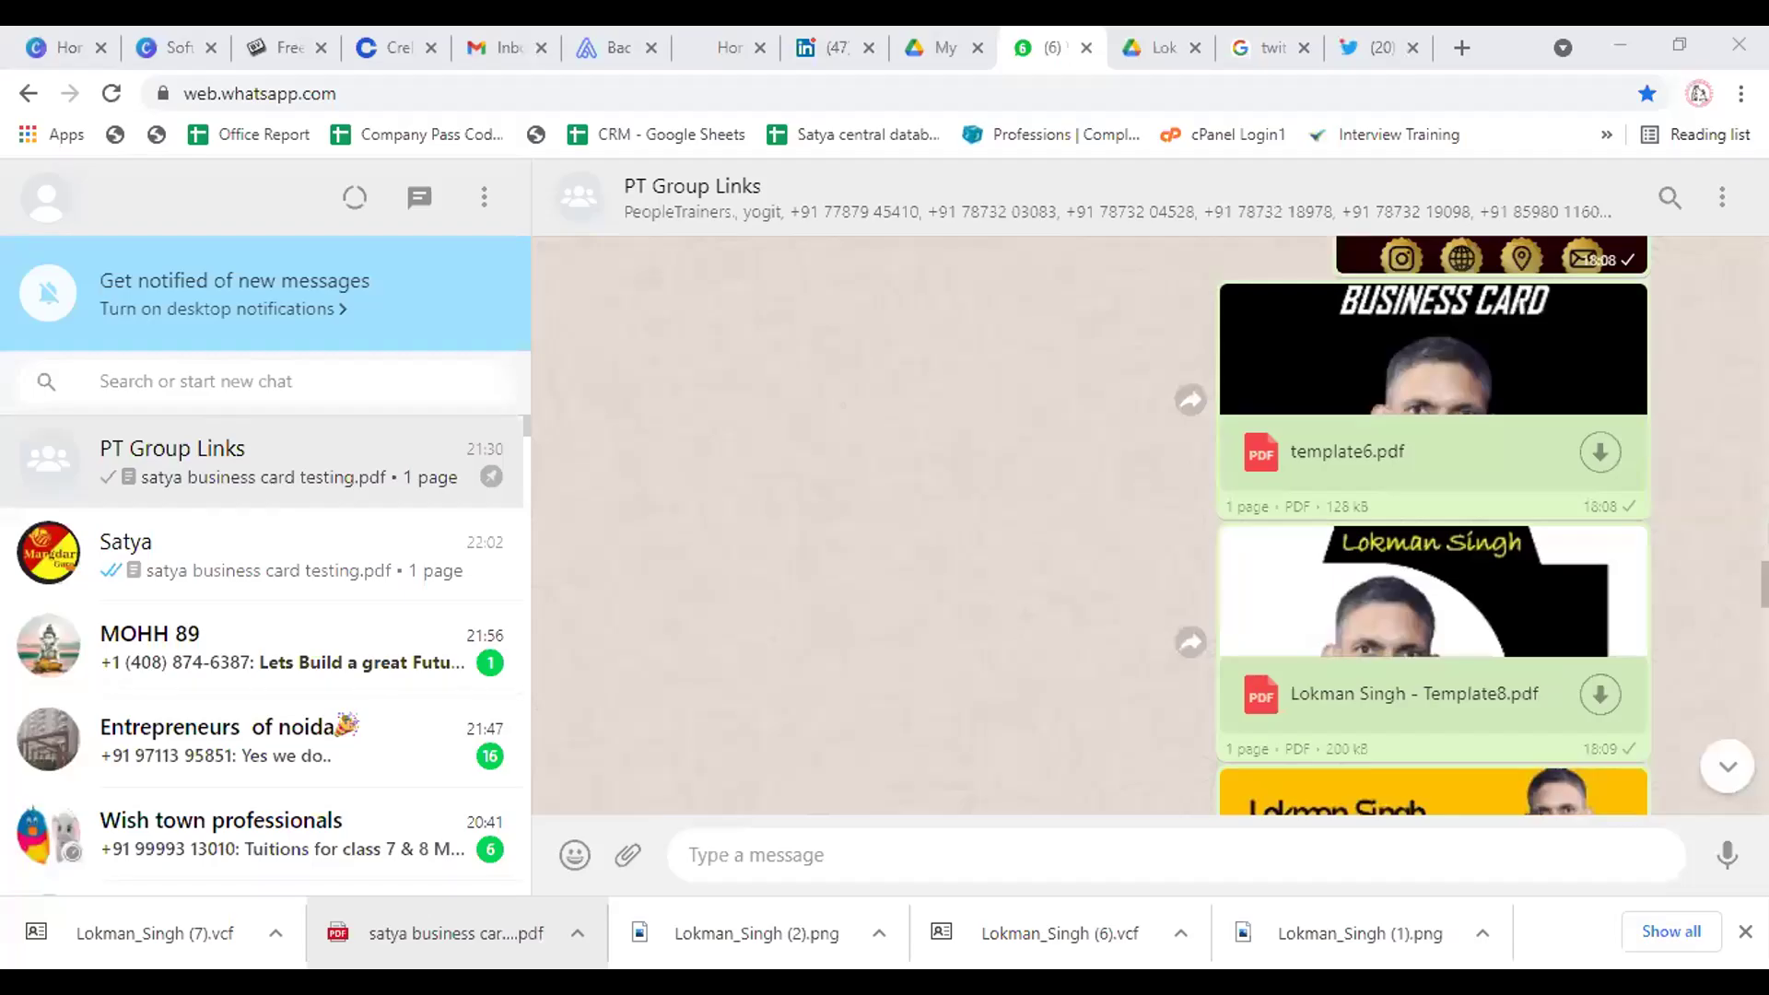
scroll(1142, 525, down, 1)
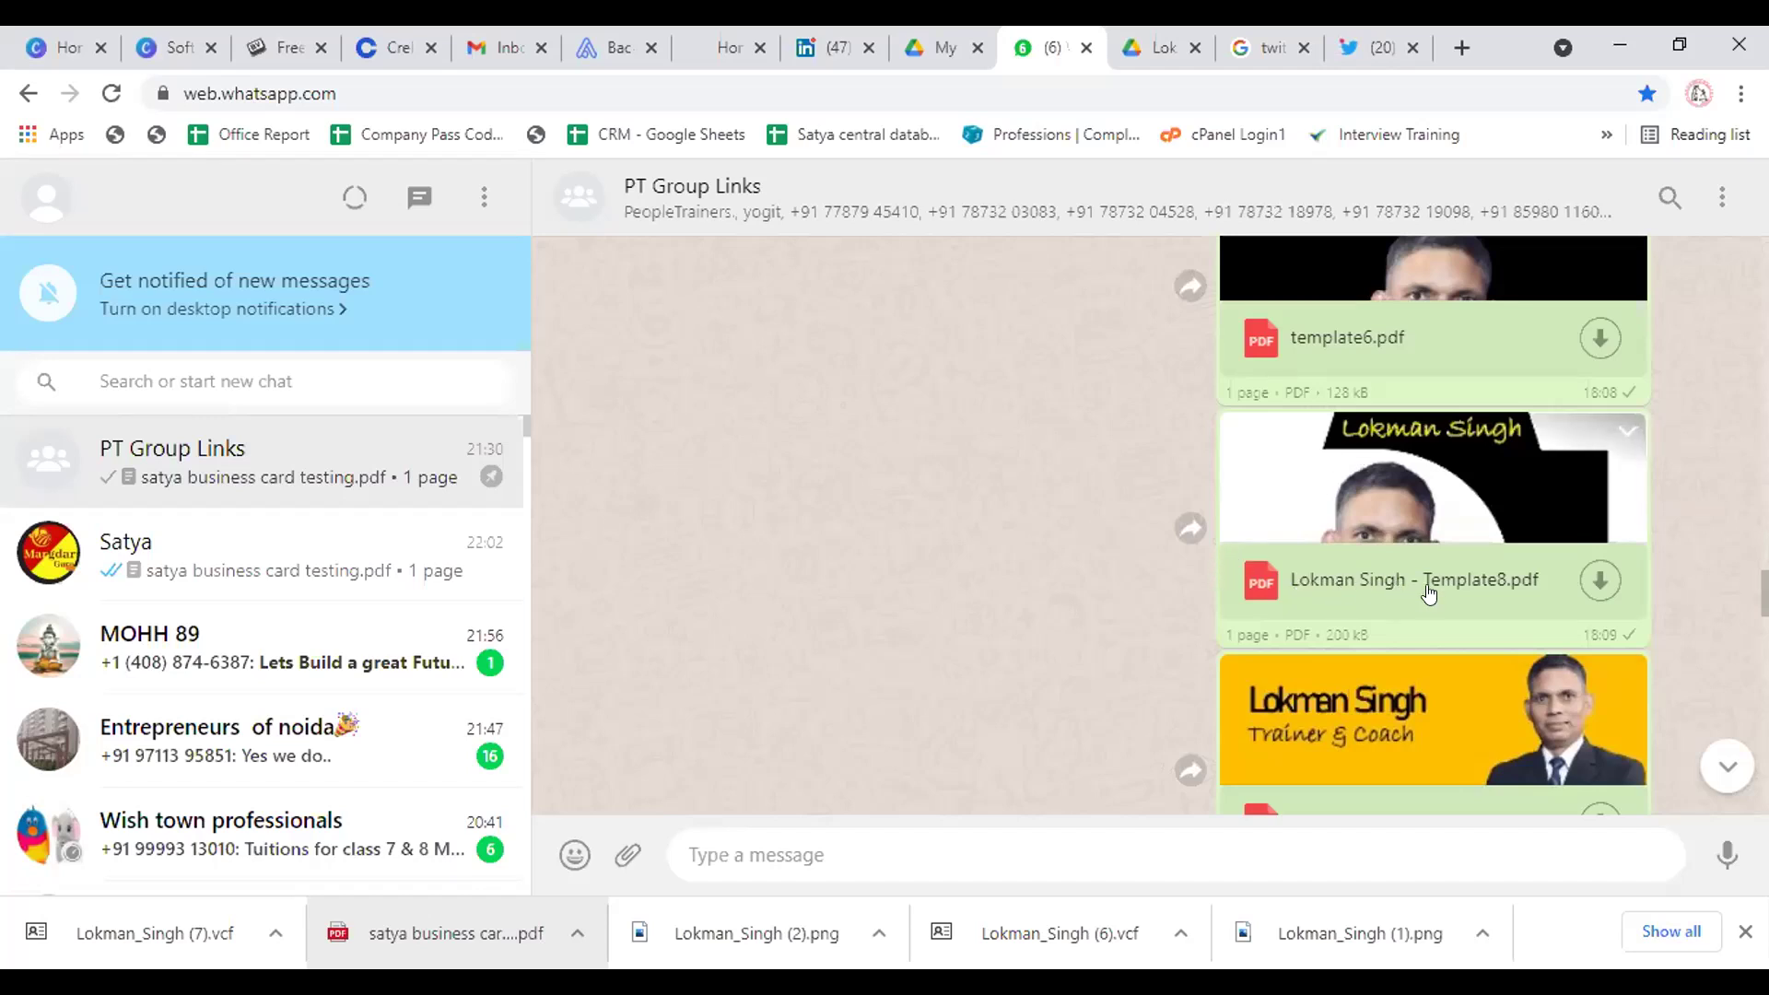
scroll(1488, 590, down, 1)
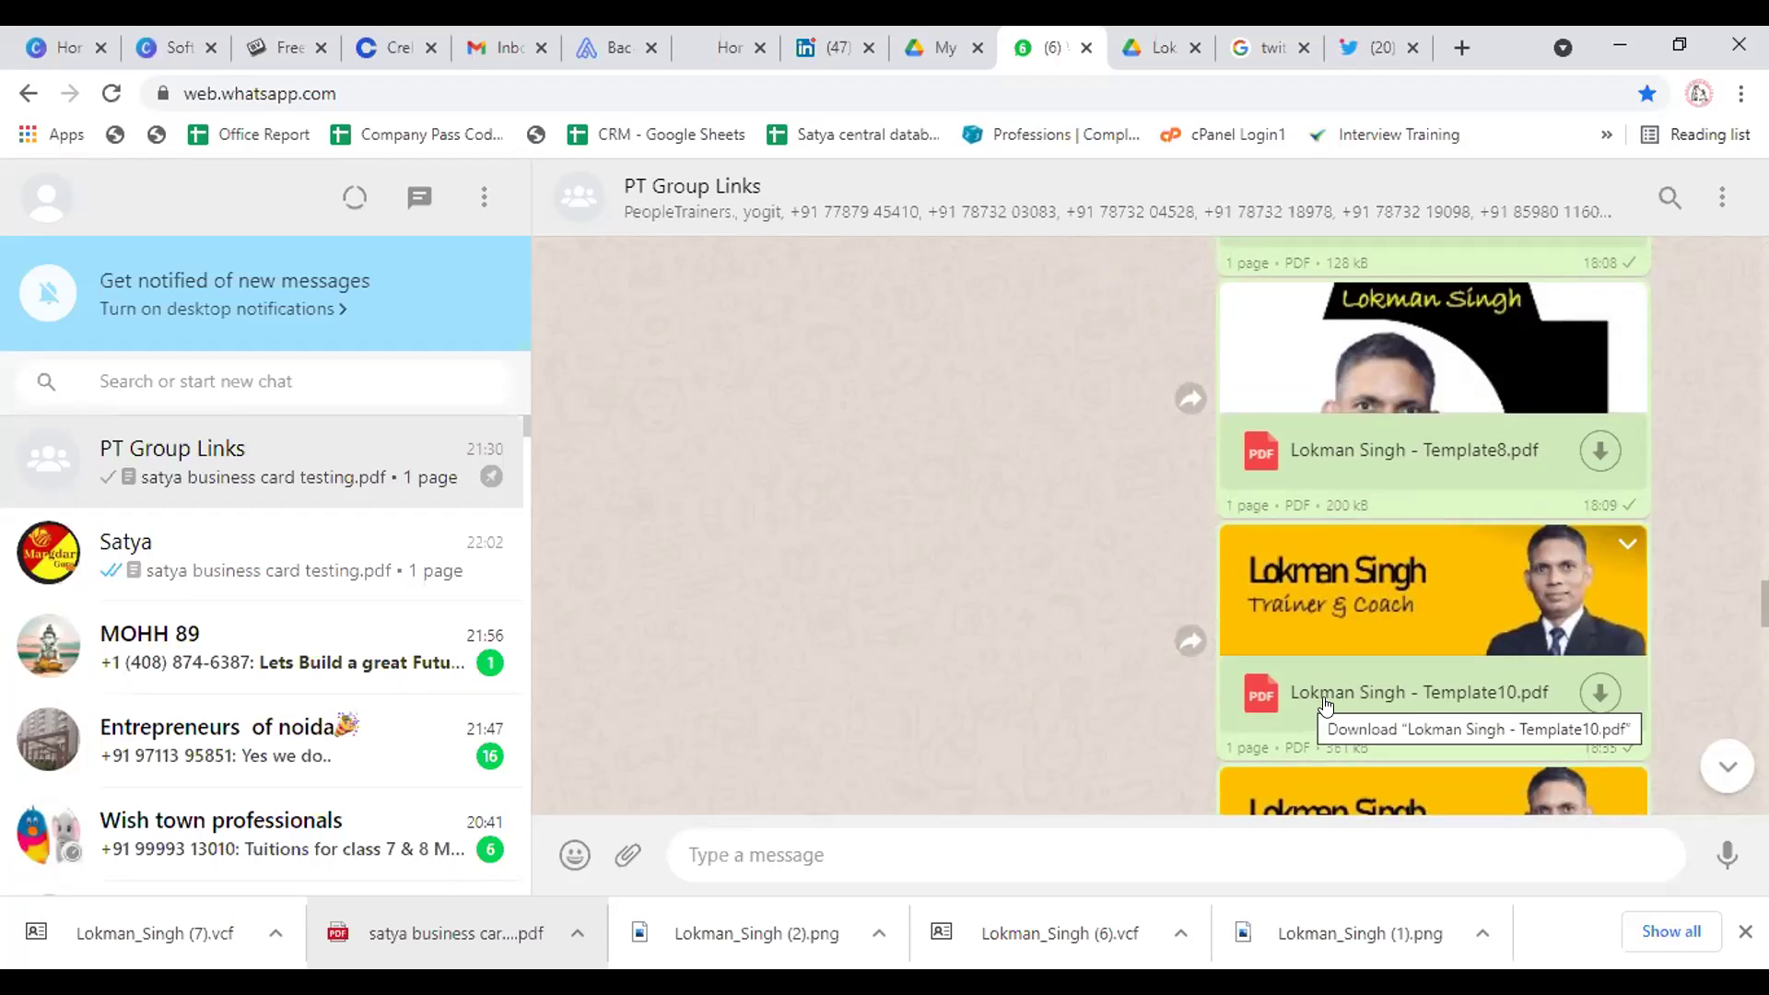
scroll(1325, 705, up, 1)
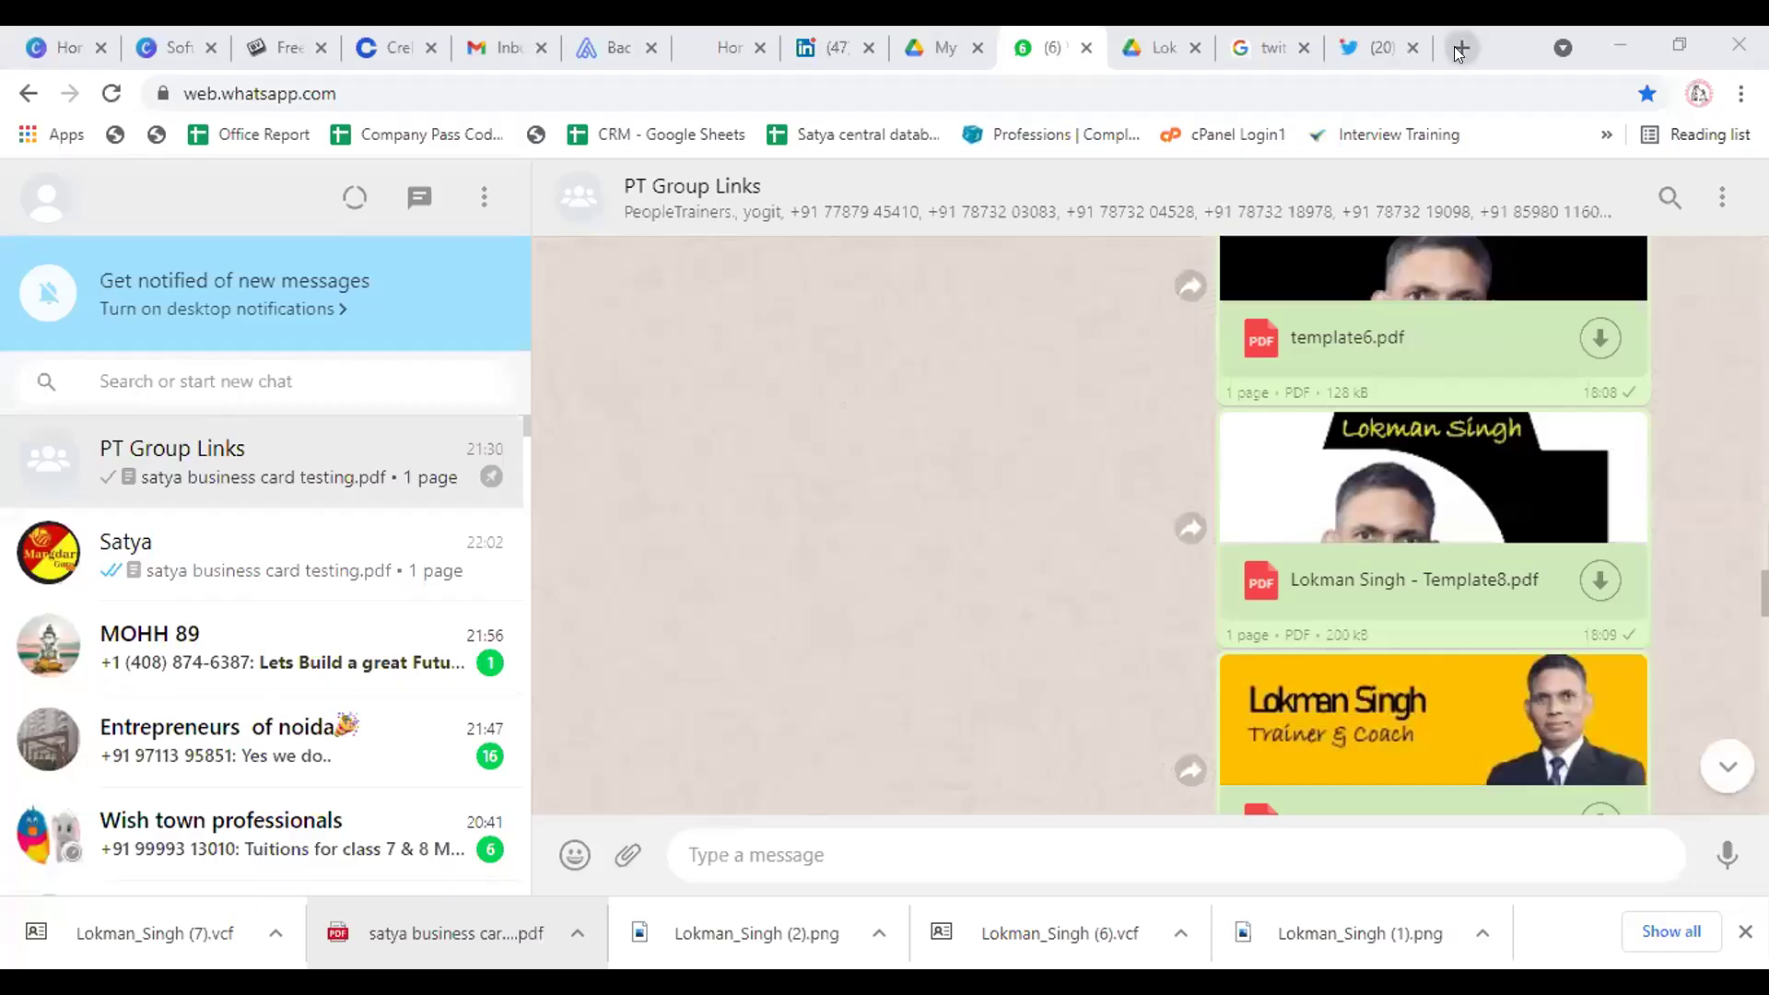
Open facebook.com in a new browser tab and go to the account's own profile page
click(1454, 46)
text(facebook.com)
key(Return)
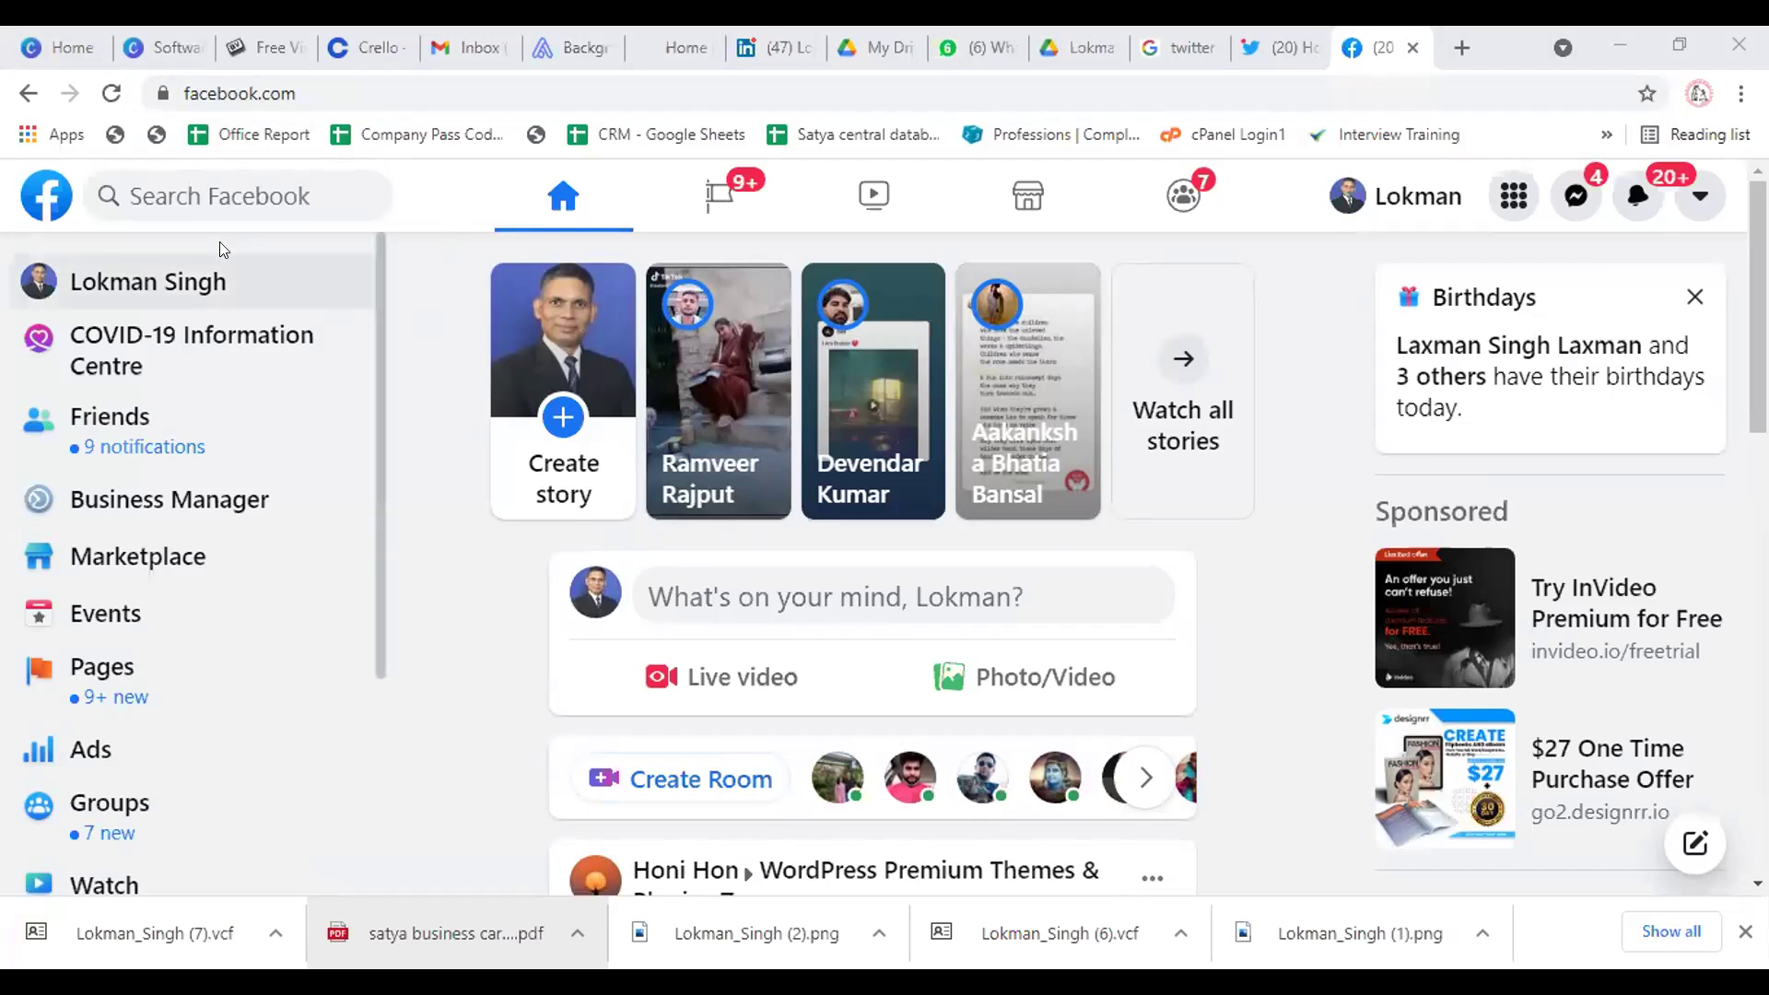
click(135, 263)
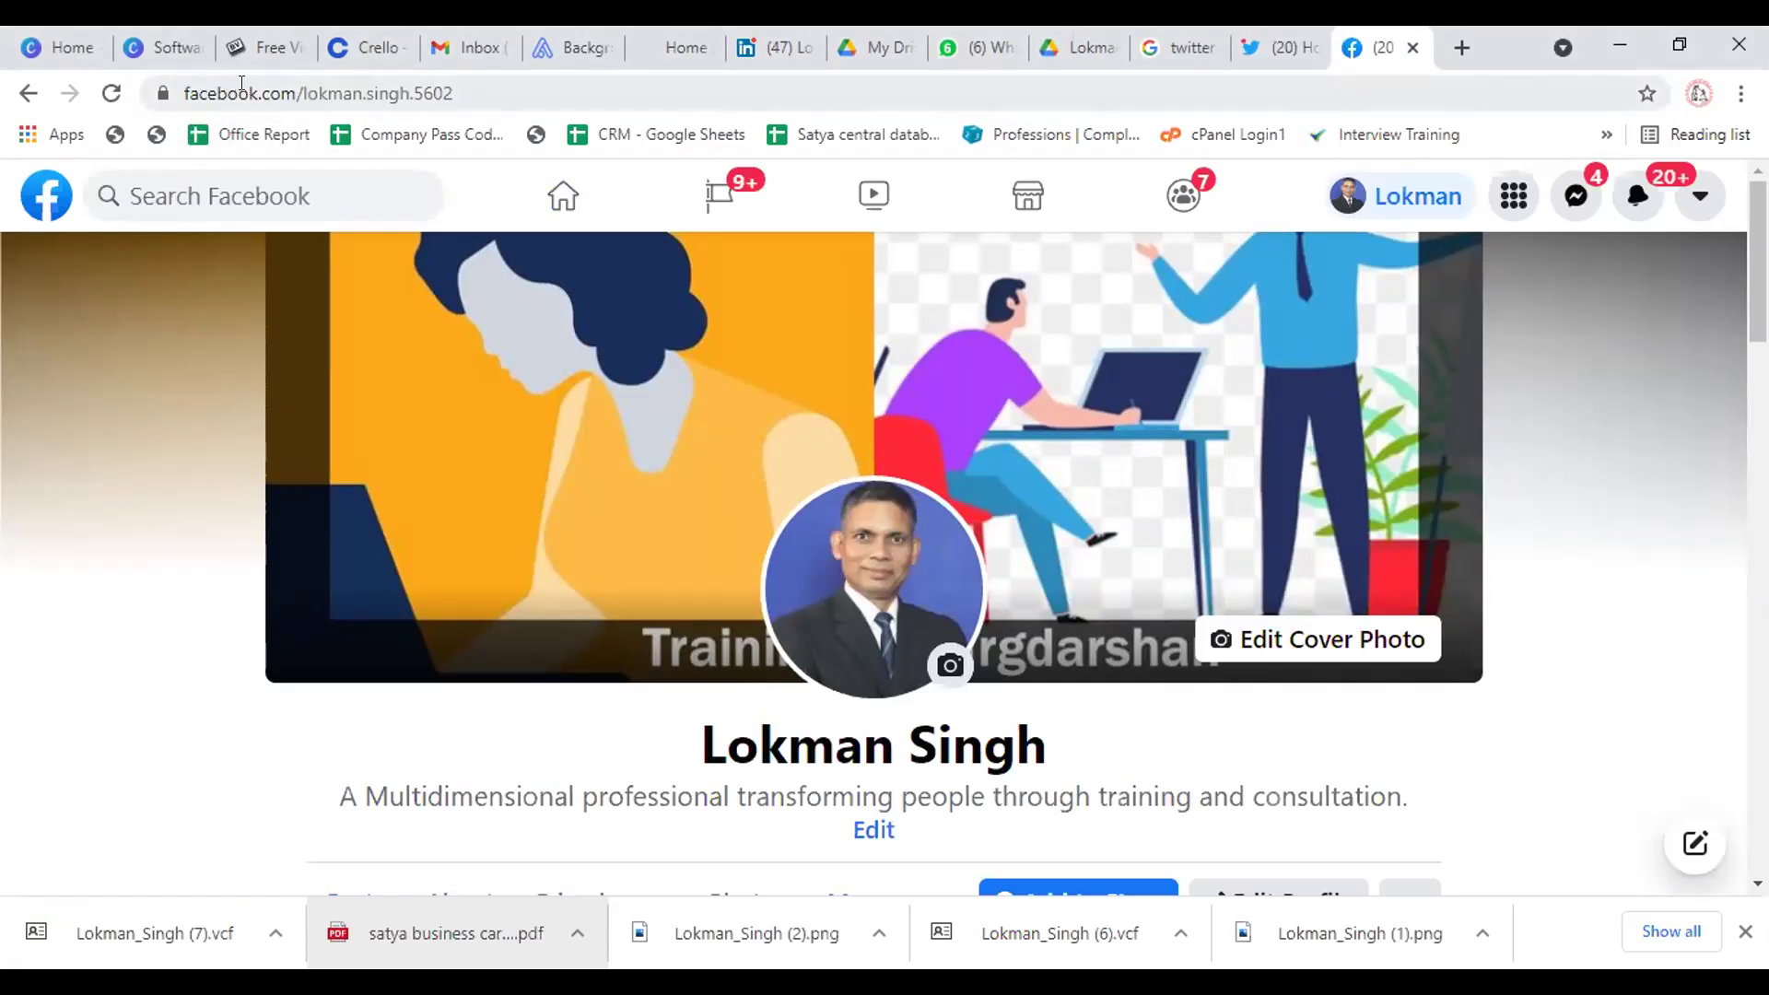
Copy the full web address of the Facebook profile page
click(428, 92)
key(End)
key(ctrl+shift+Left)
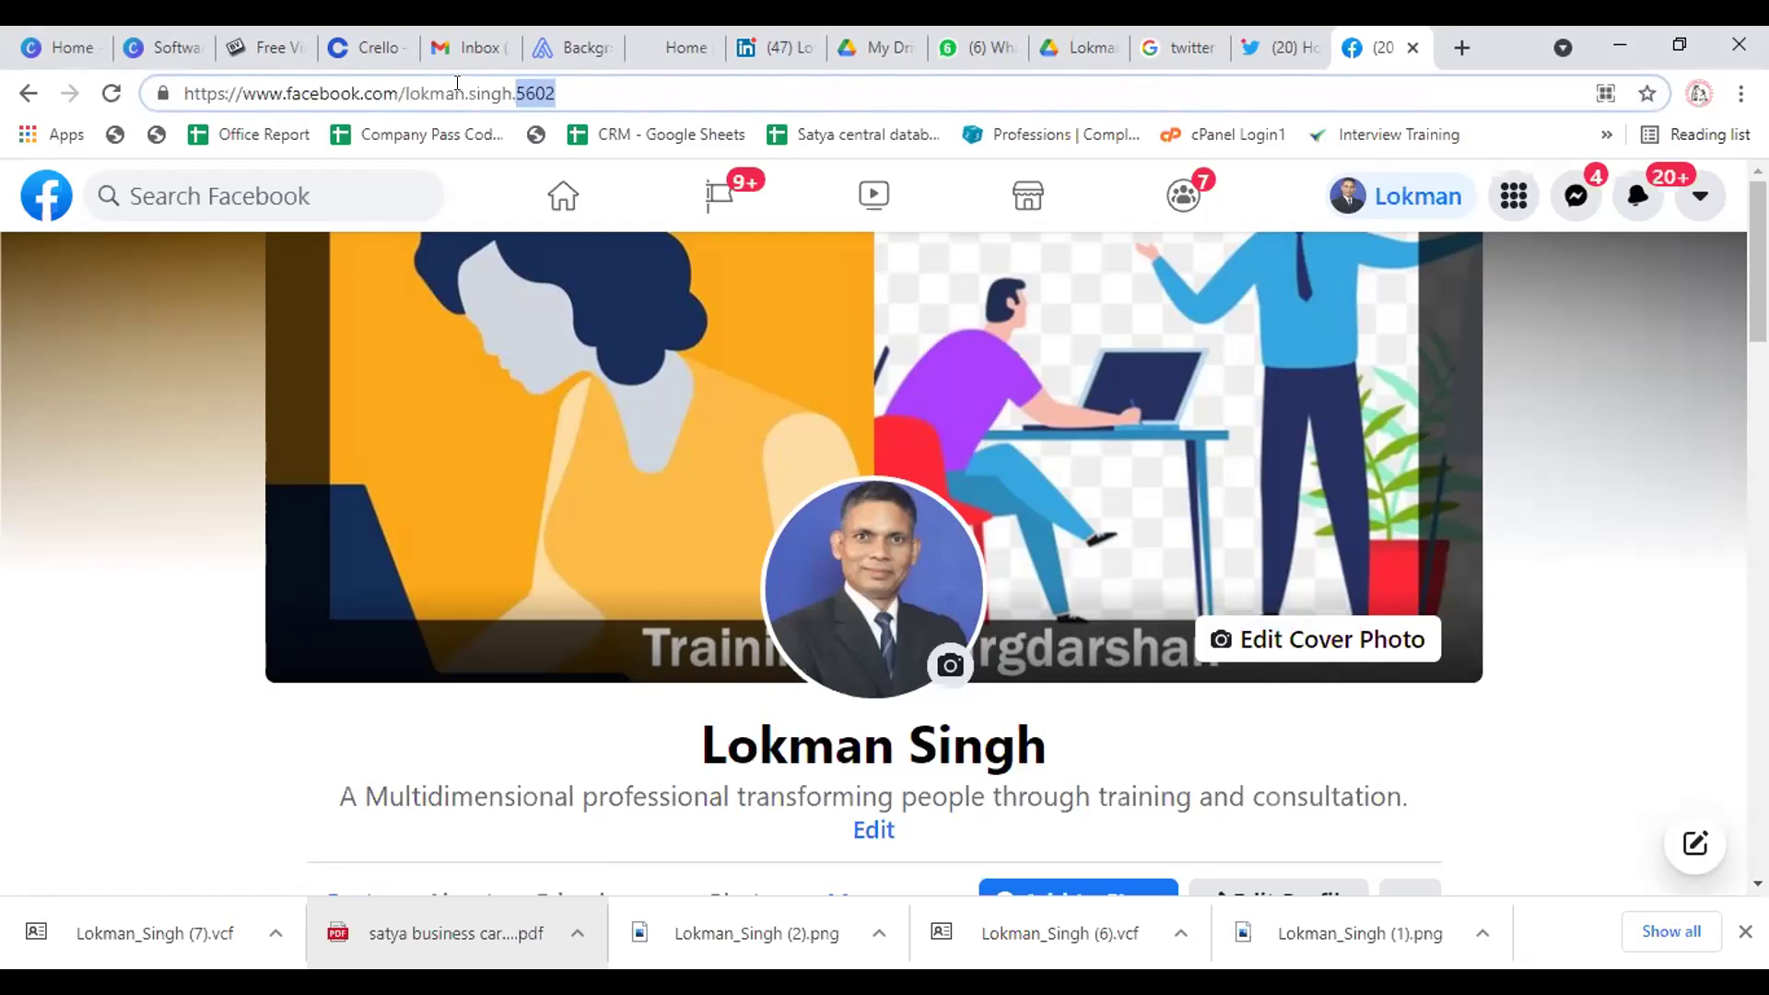
drag(579, 92, 125, 99)
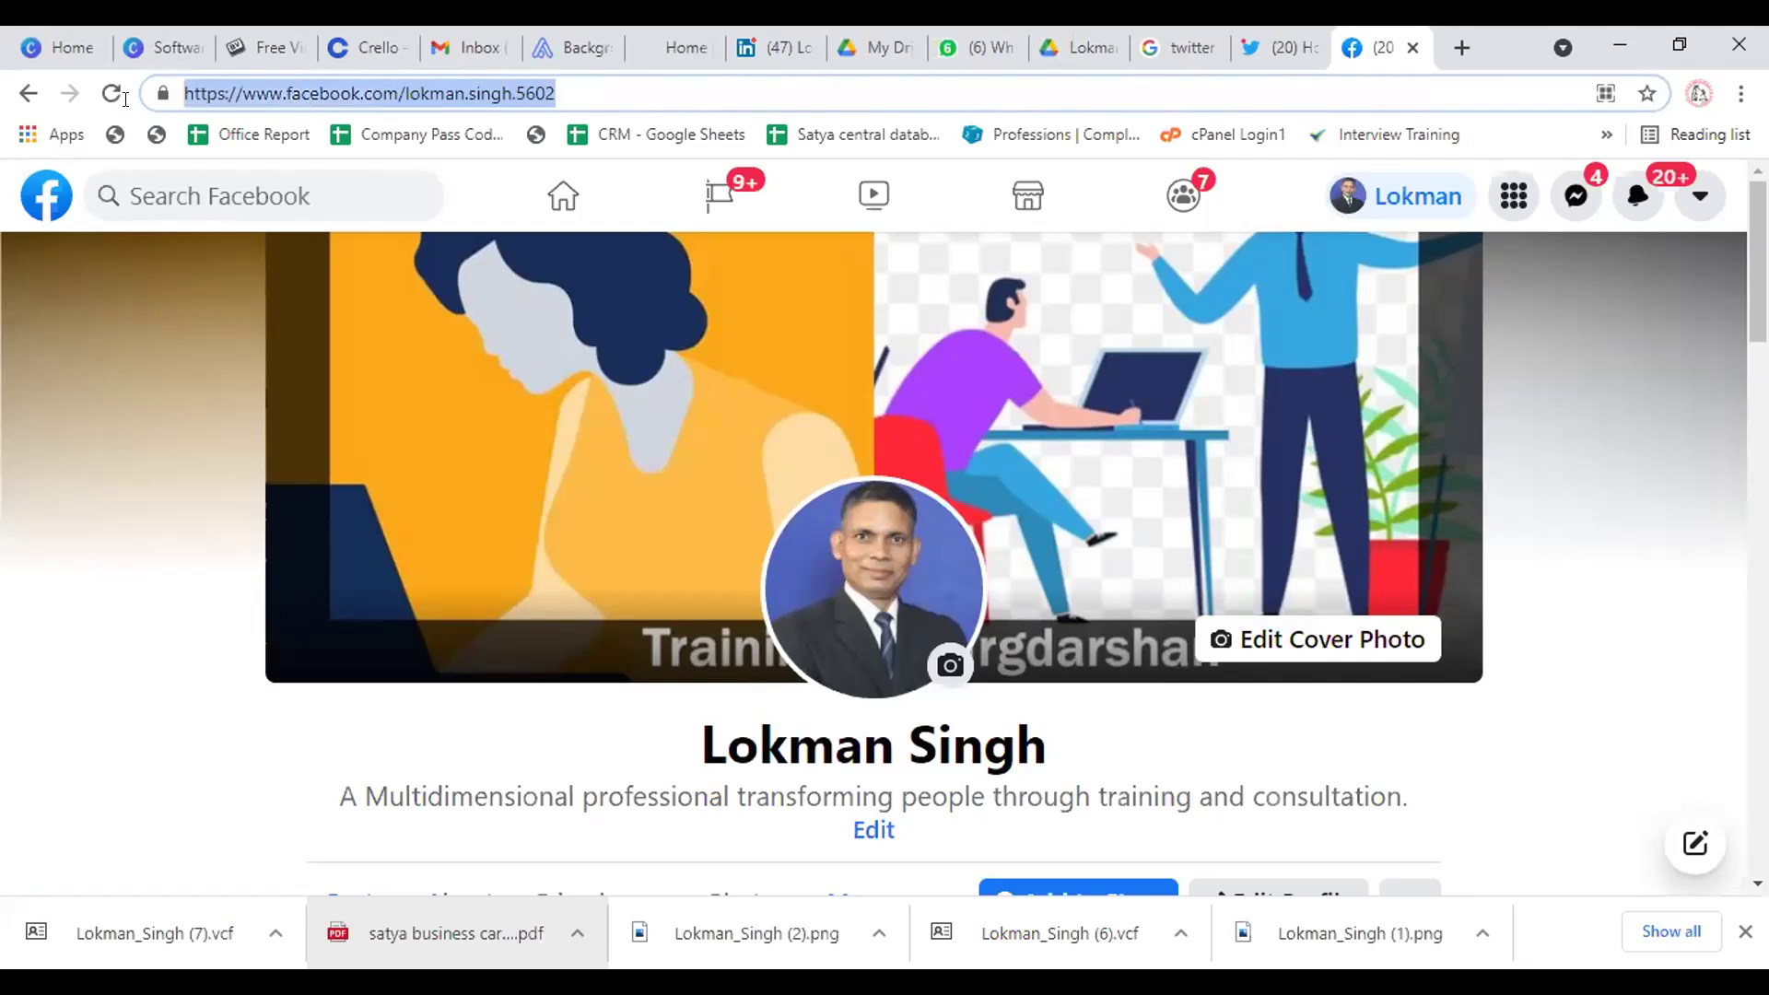
right_click(215, 93)
click(261, 227)
Search for youtube in a new browser tab, open the account's own YouTube channel page and pause the channel video
click(1462, 47)
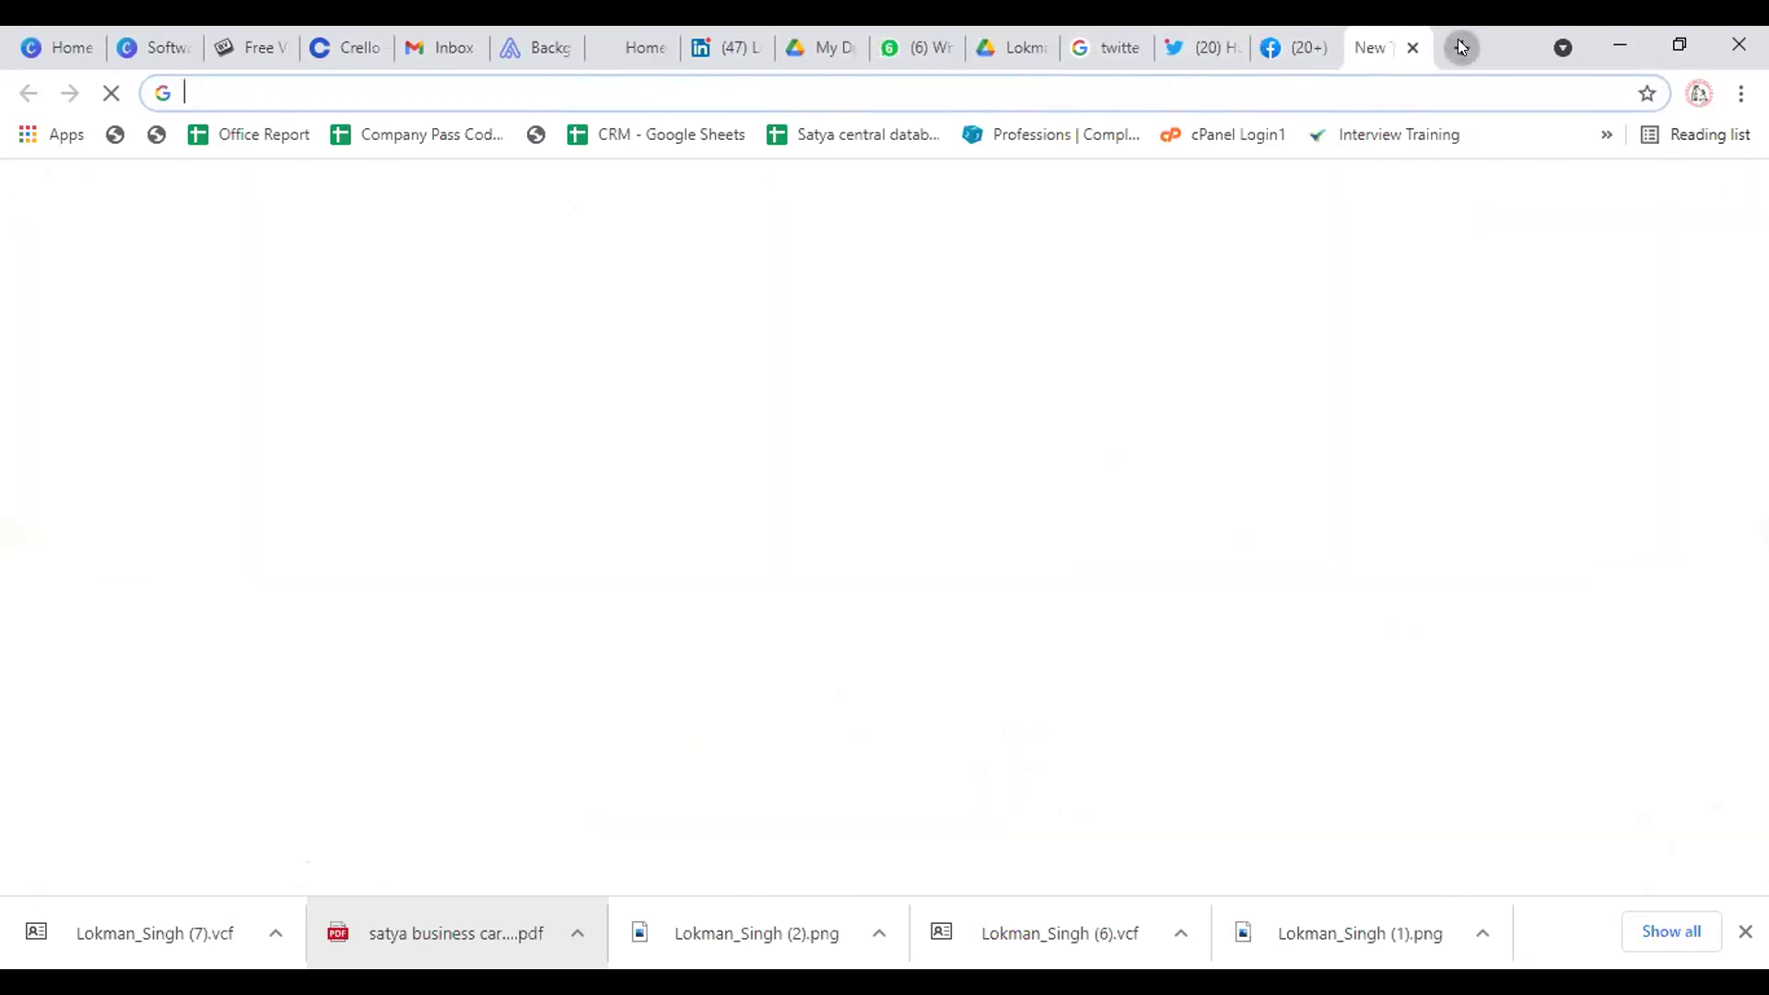
text(yout)
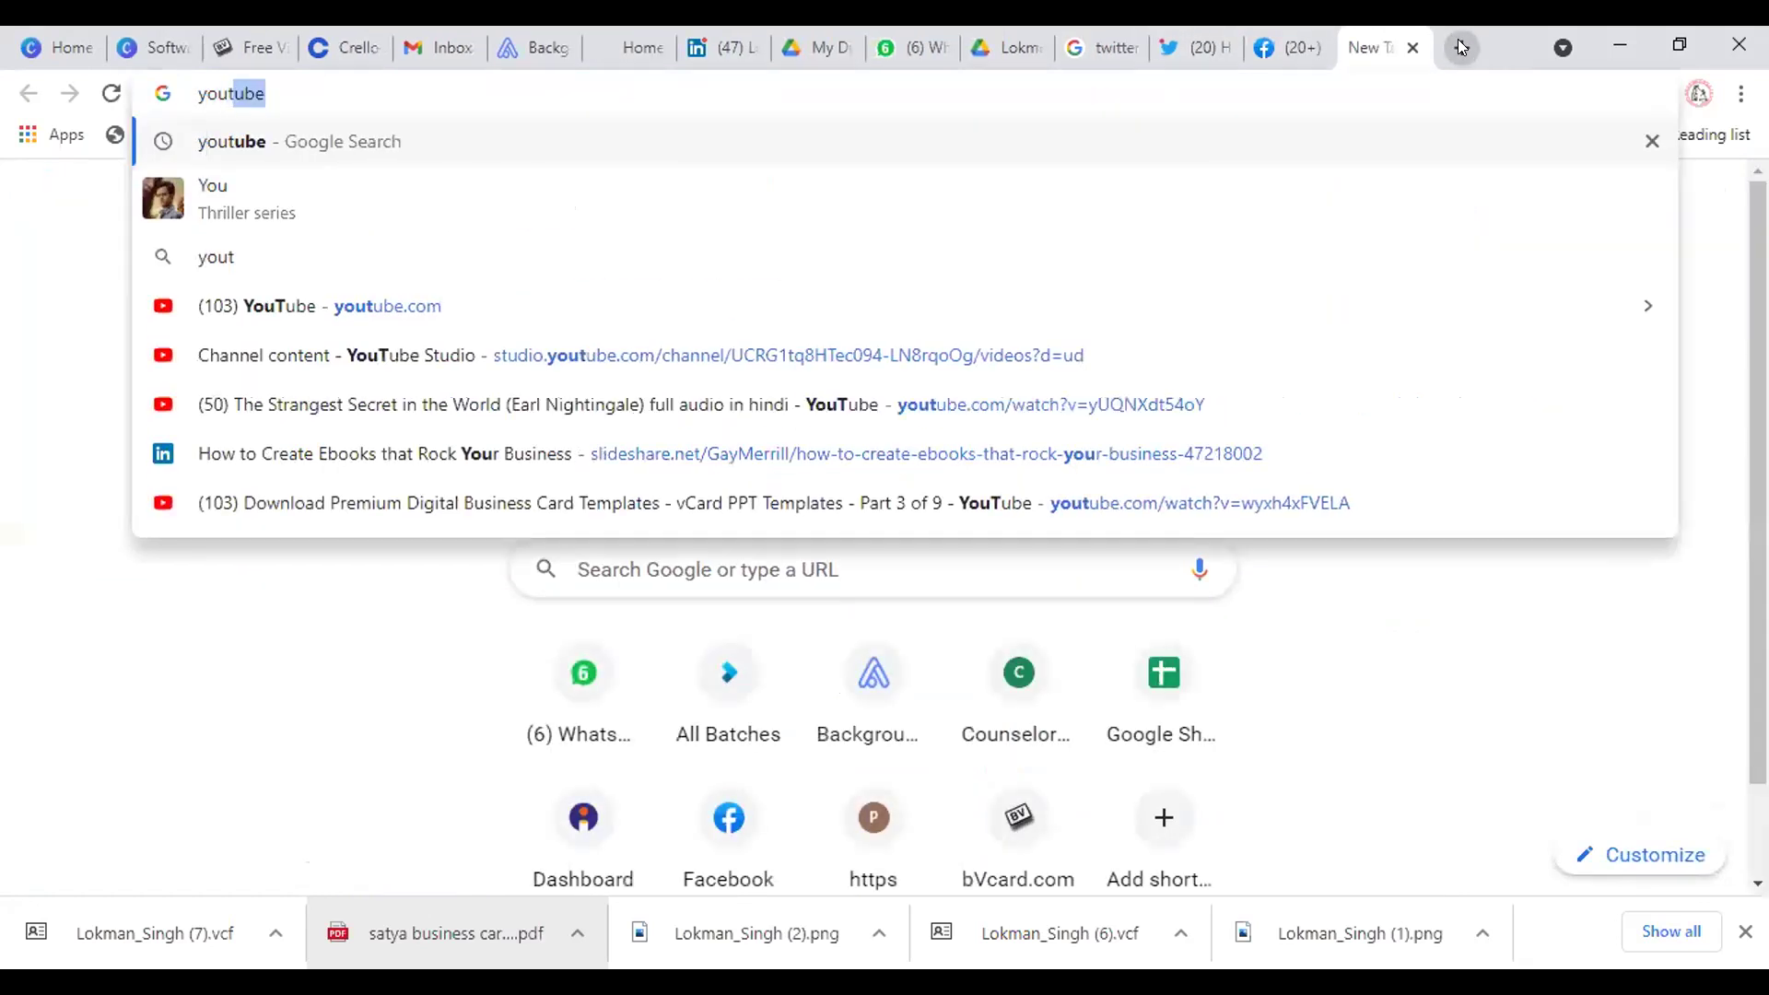
text(ube)
key(Return)
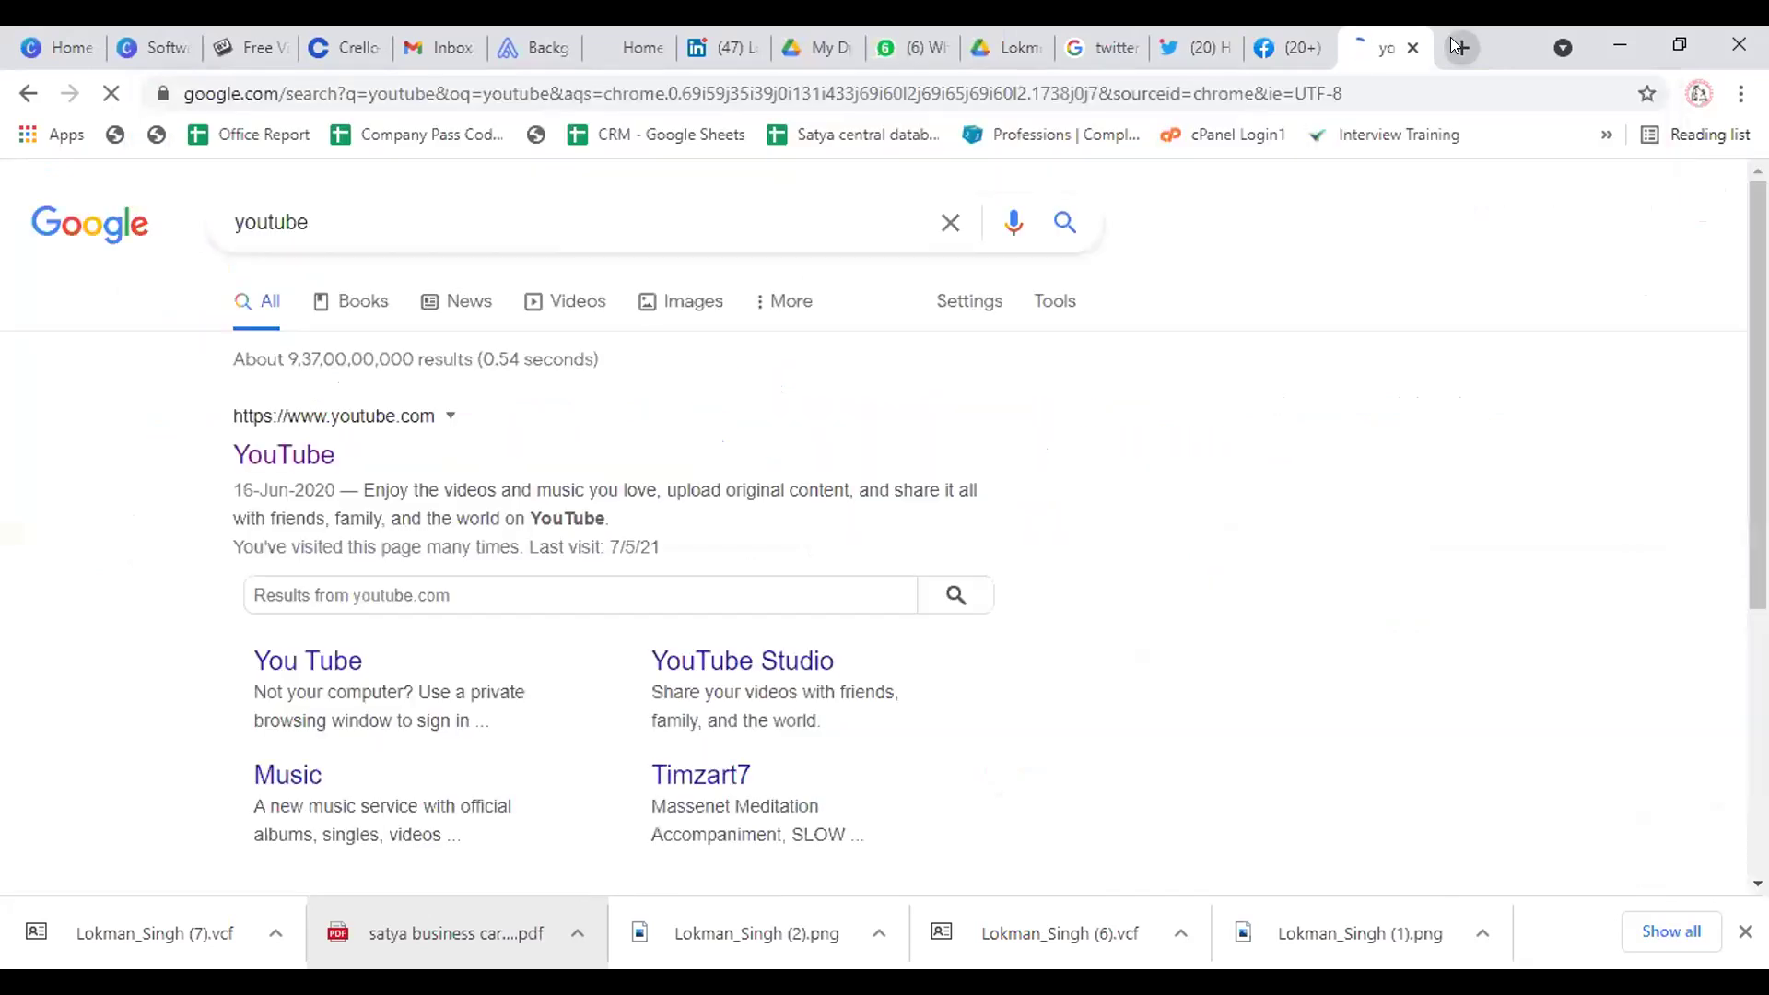
click(309, 470)
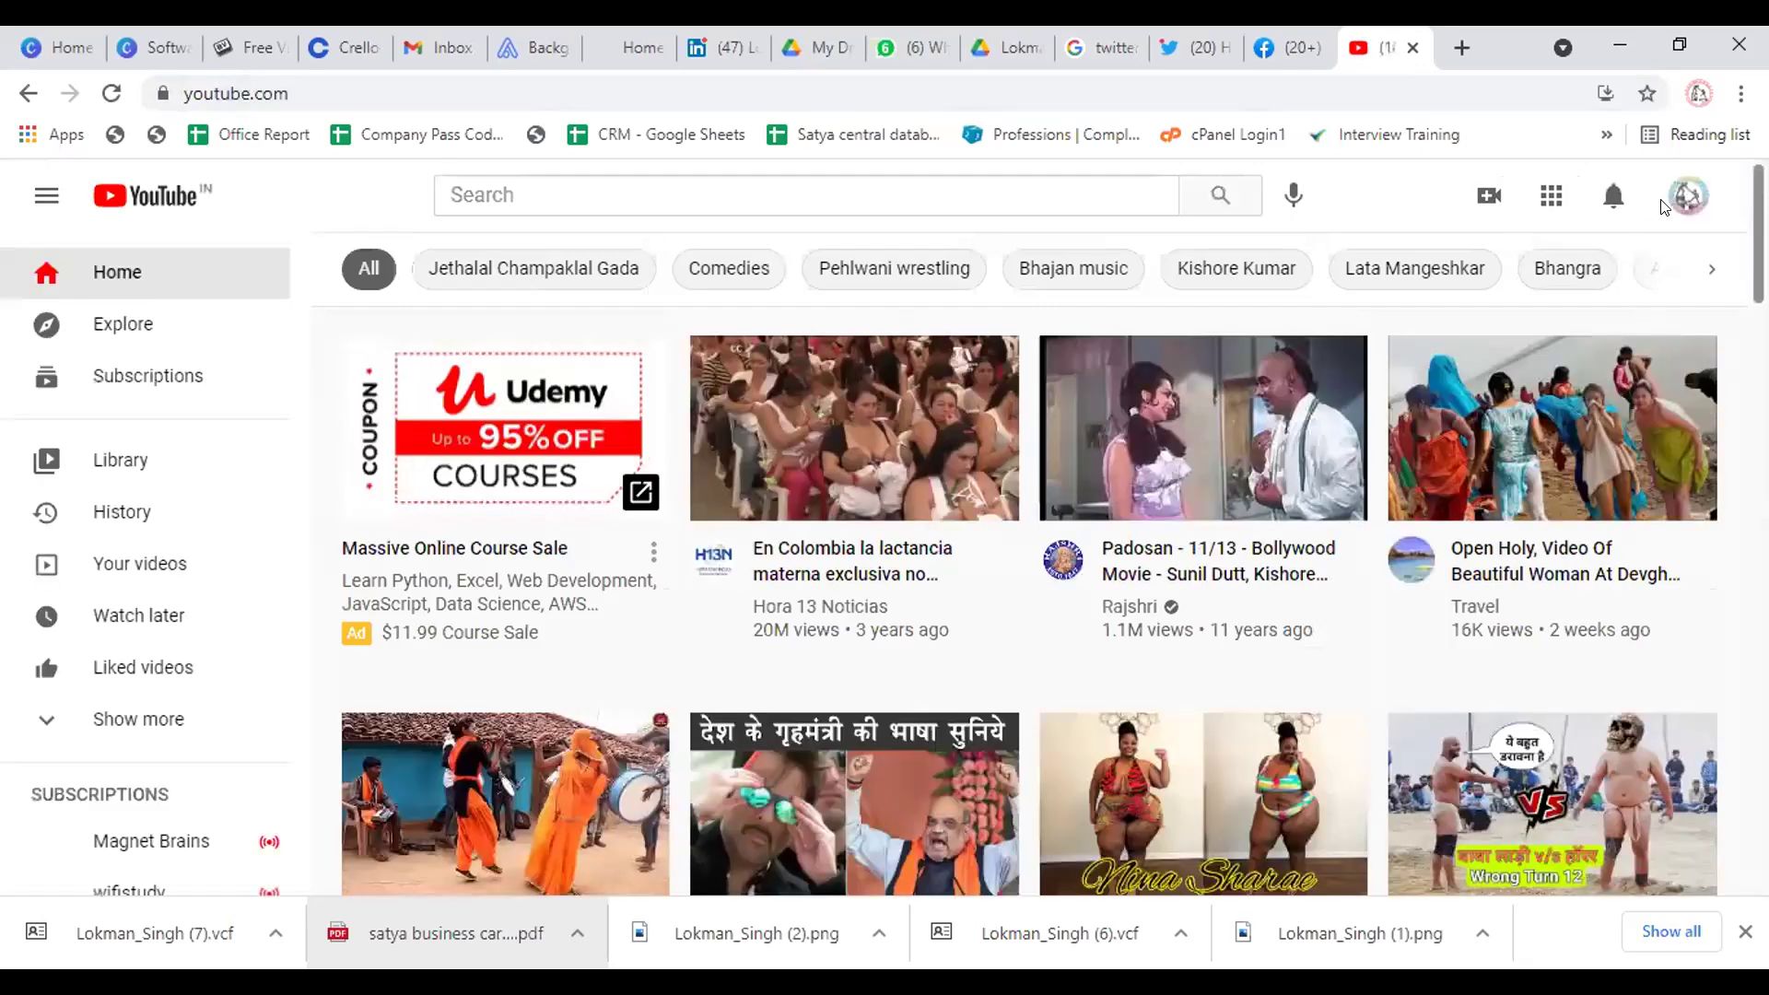
click(1688, 197)
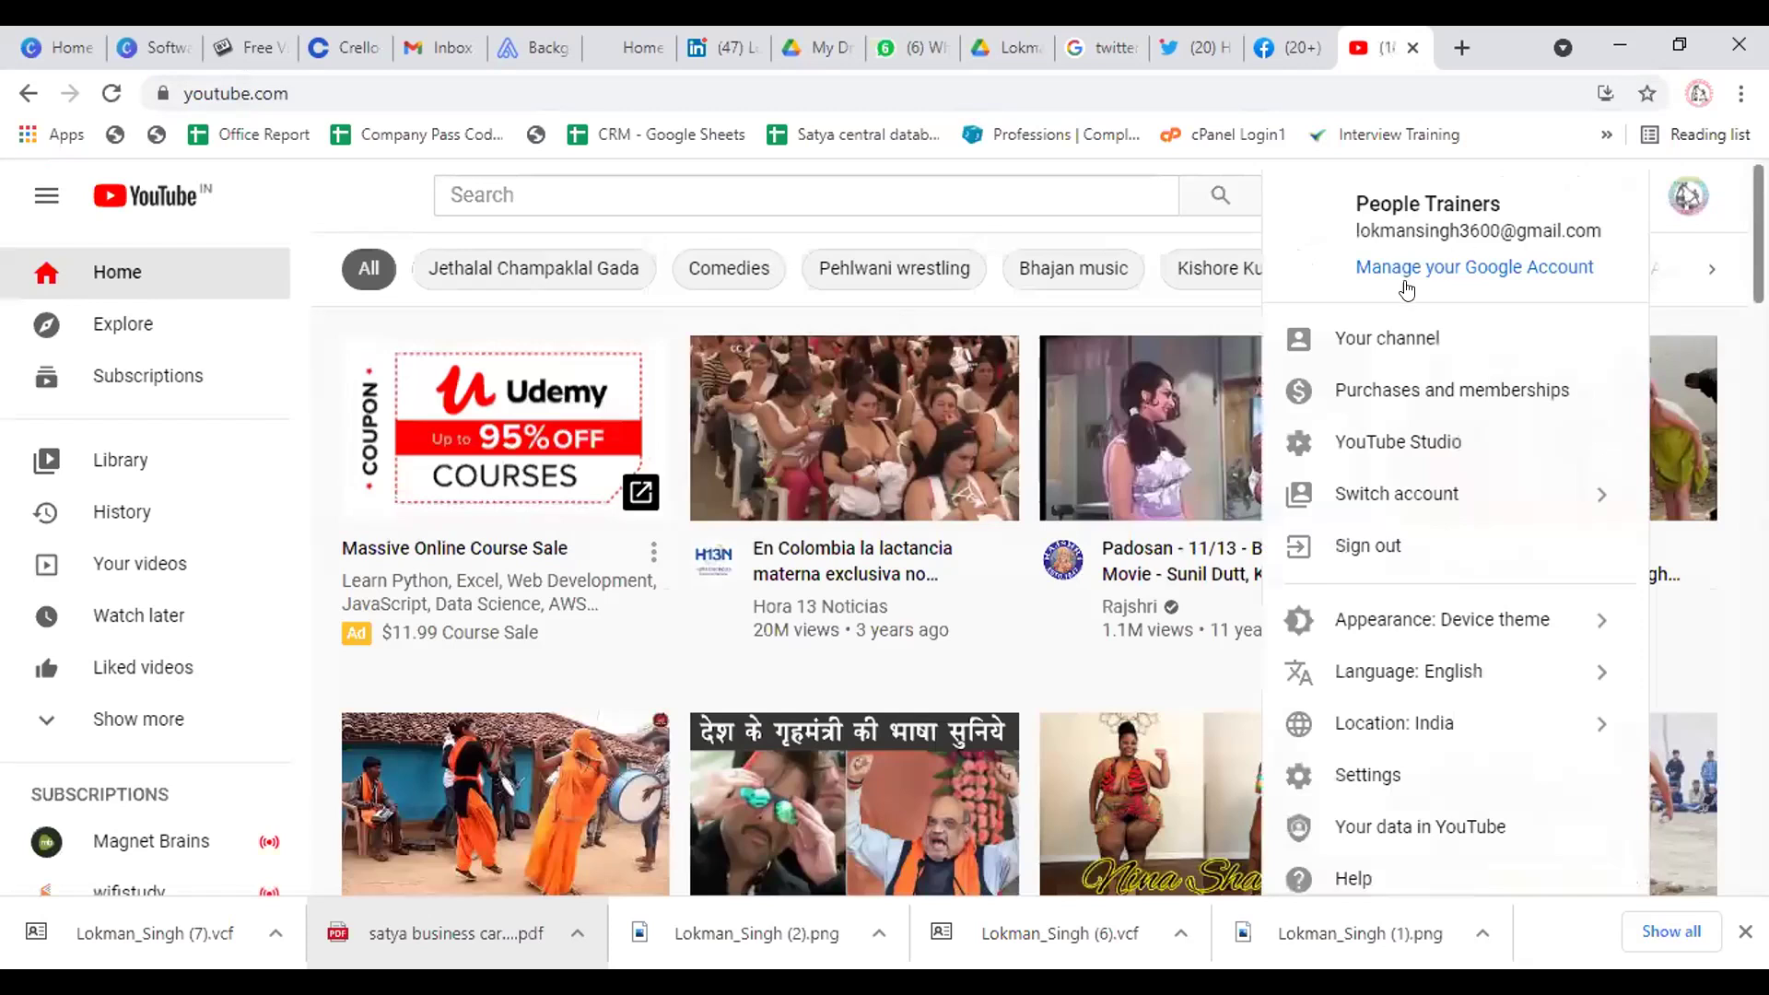
click(1375, 343)
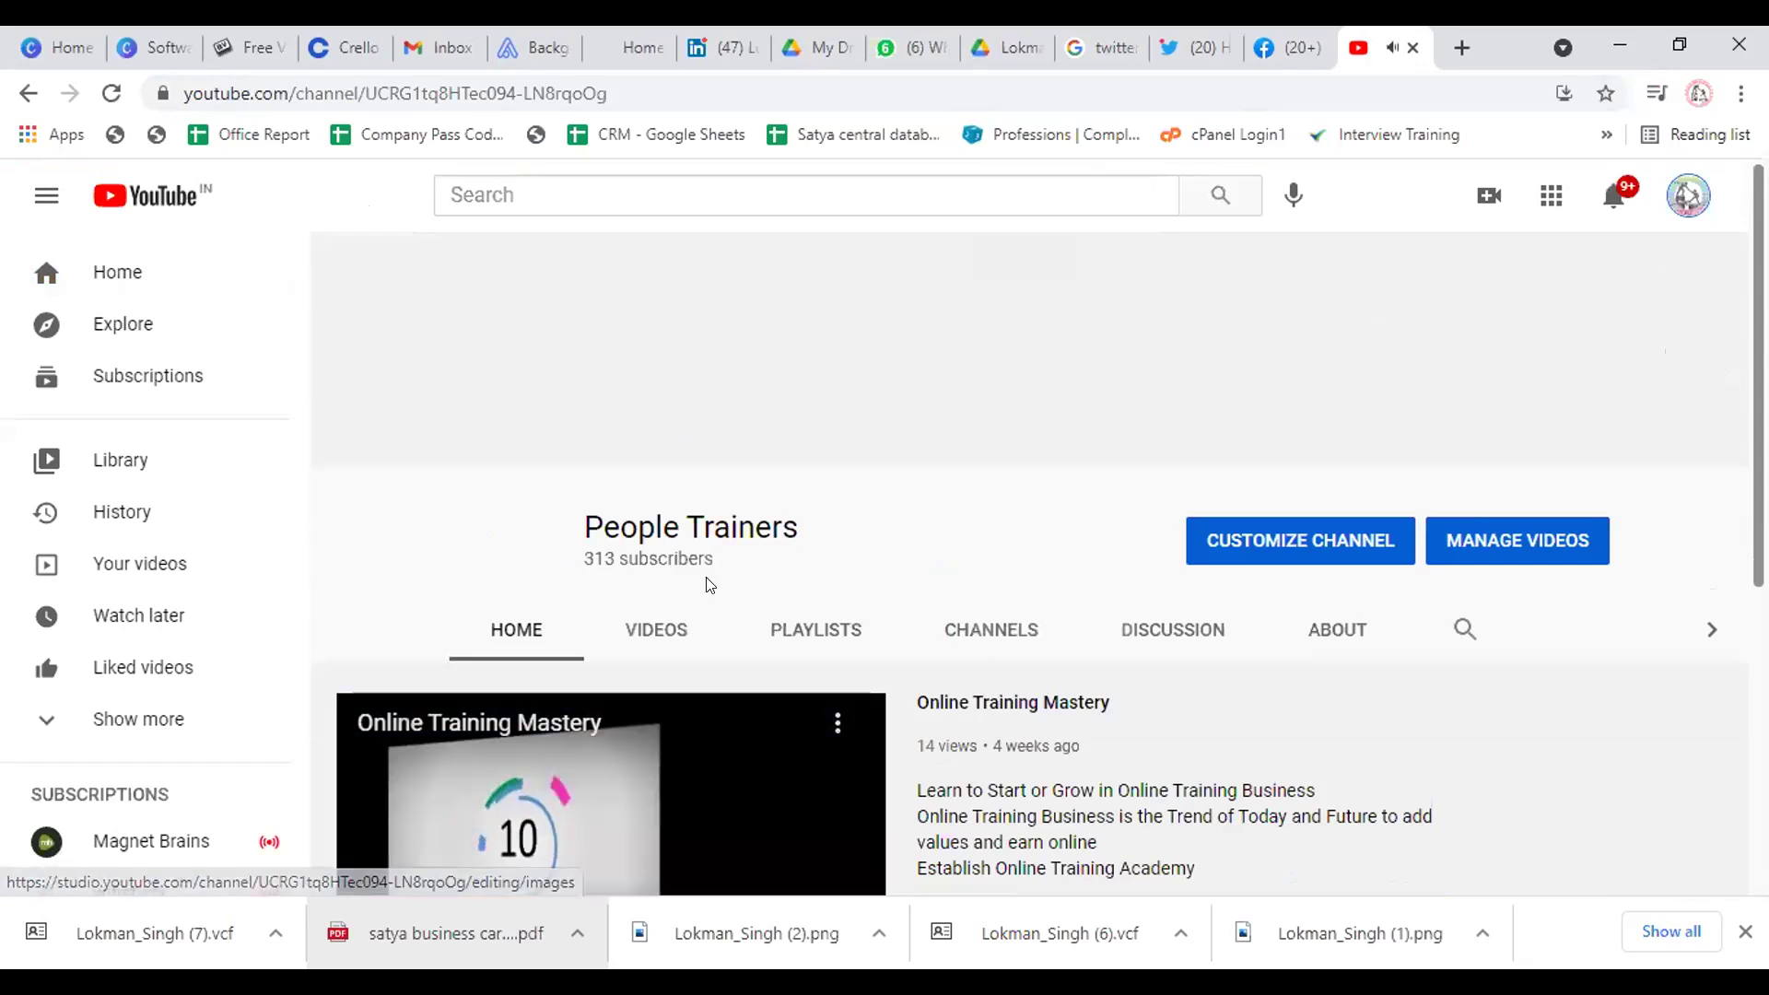
scroll(820, 761, down, 4)
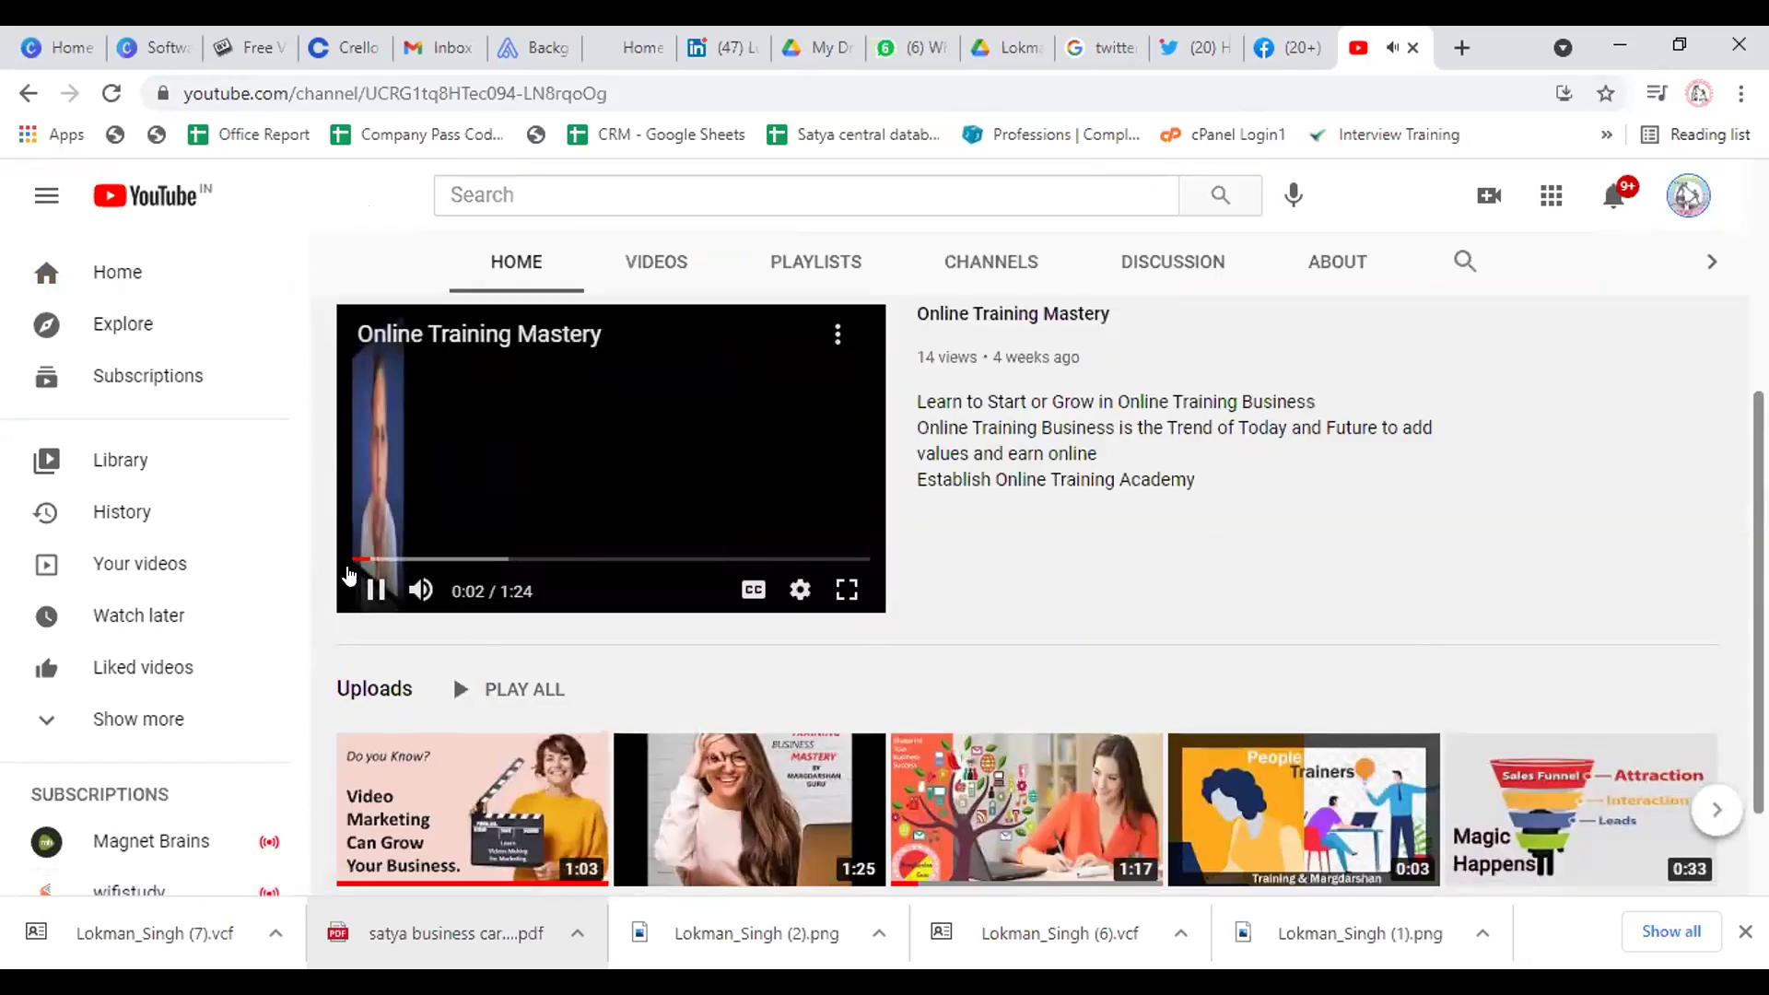
click(372, 591)
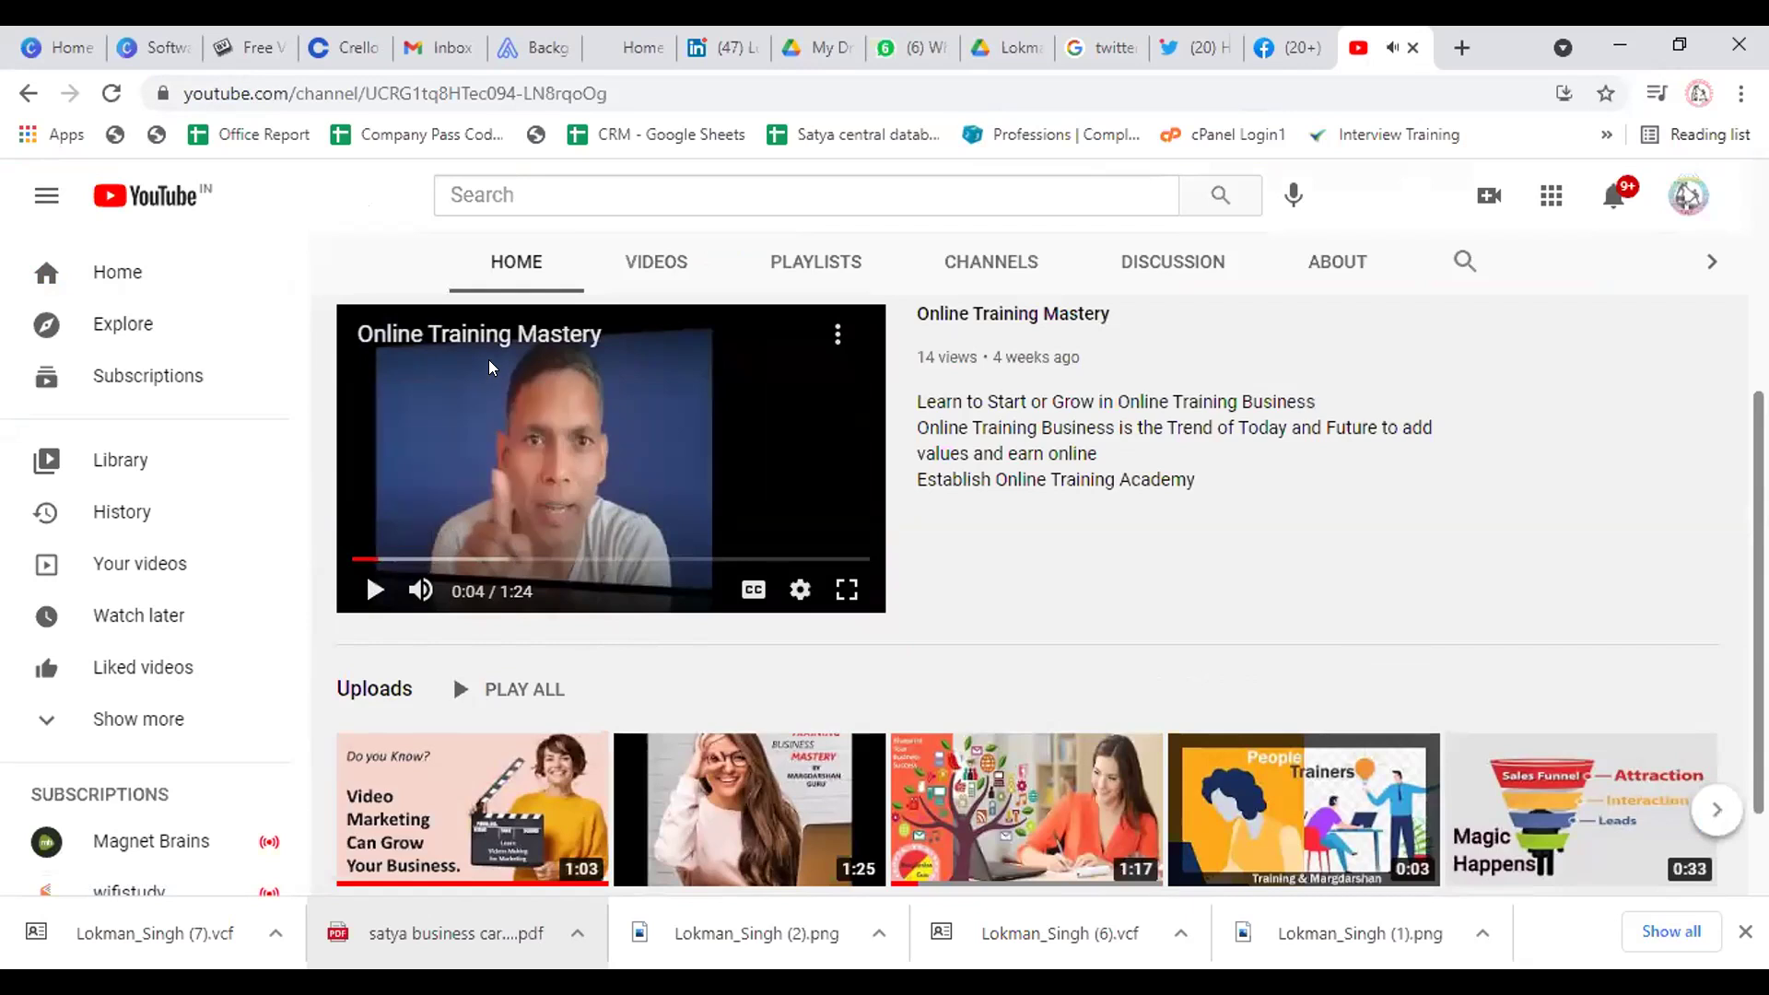
Copy the full web address of the YouTube channel page
double_click(449, 92)
click(449, 93)
drag(710, 92, 137, 88)
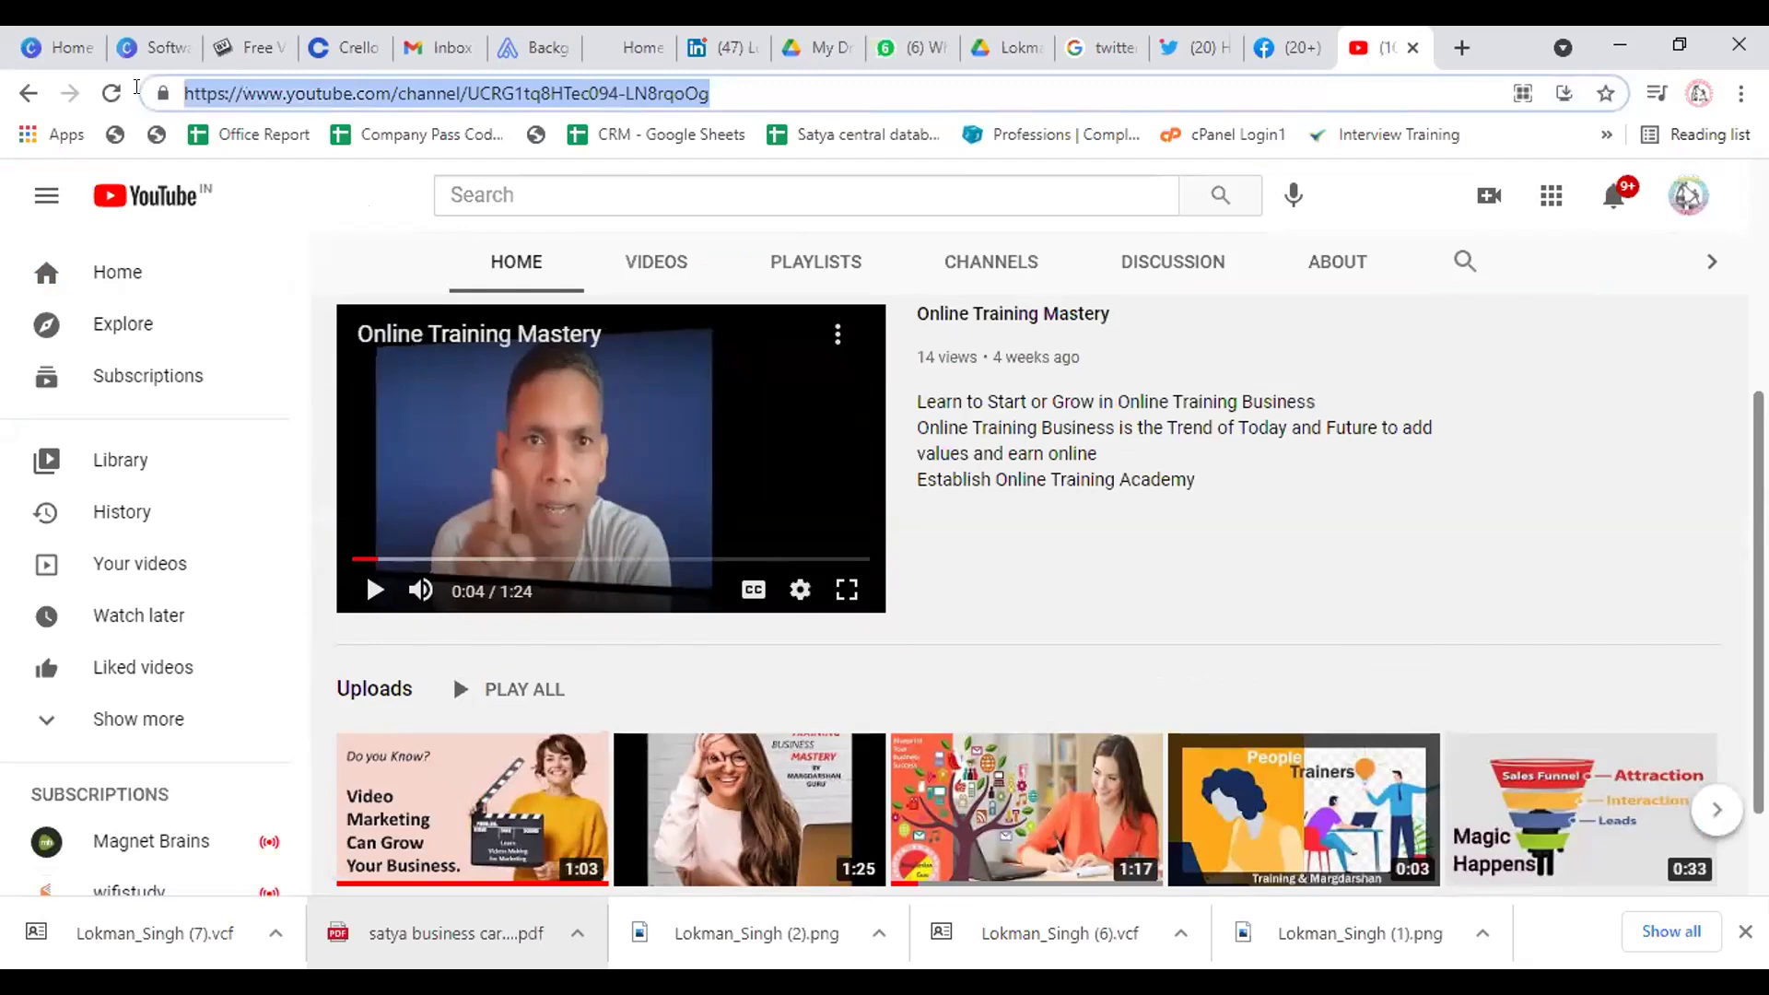
right_click(275, 92)
key(Escape)
click(208, 86)
drag(728, 93, 166, 87)
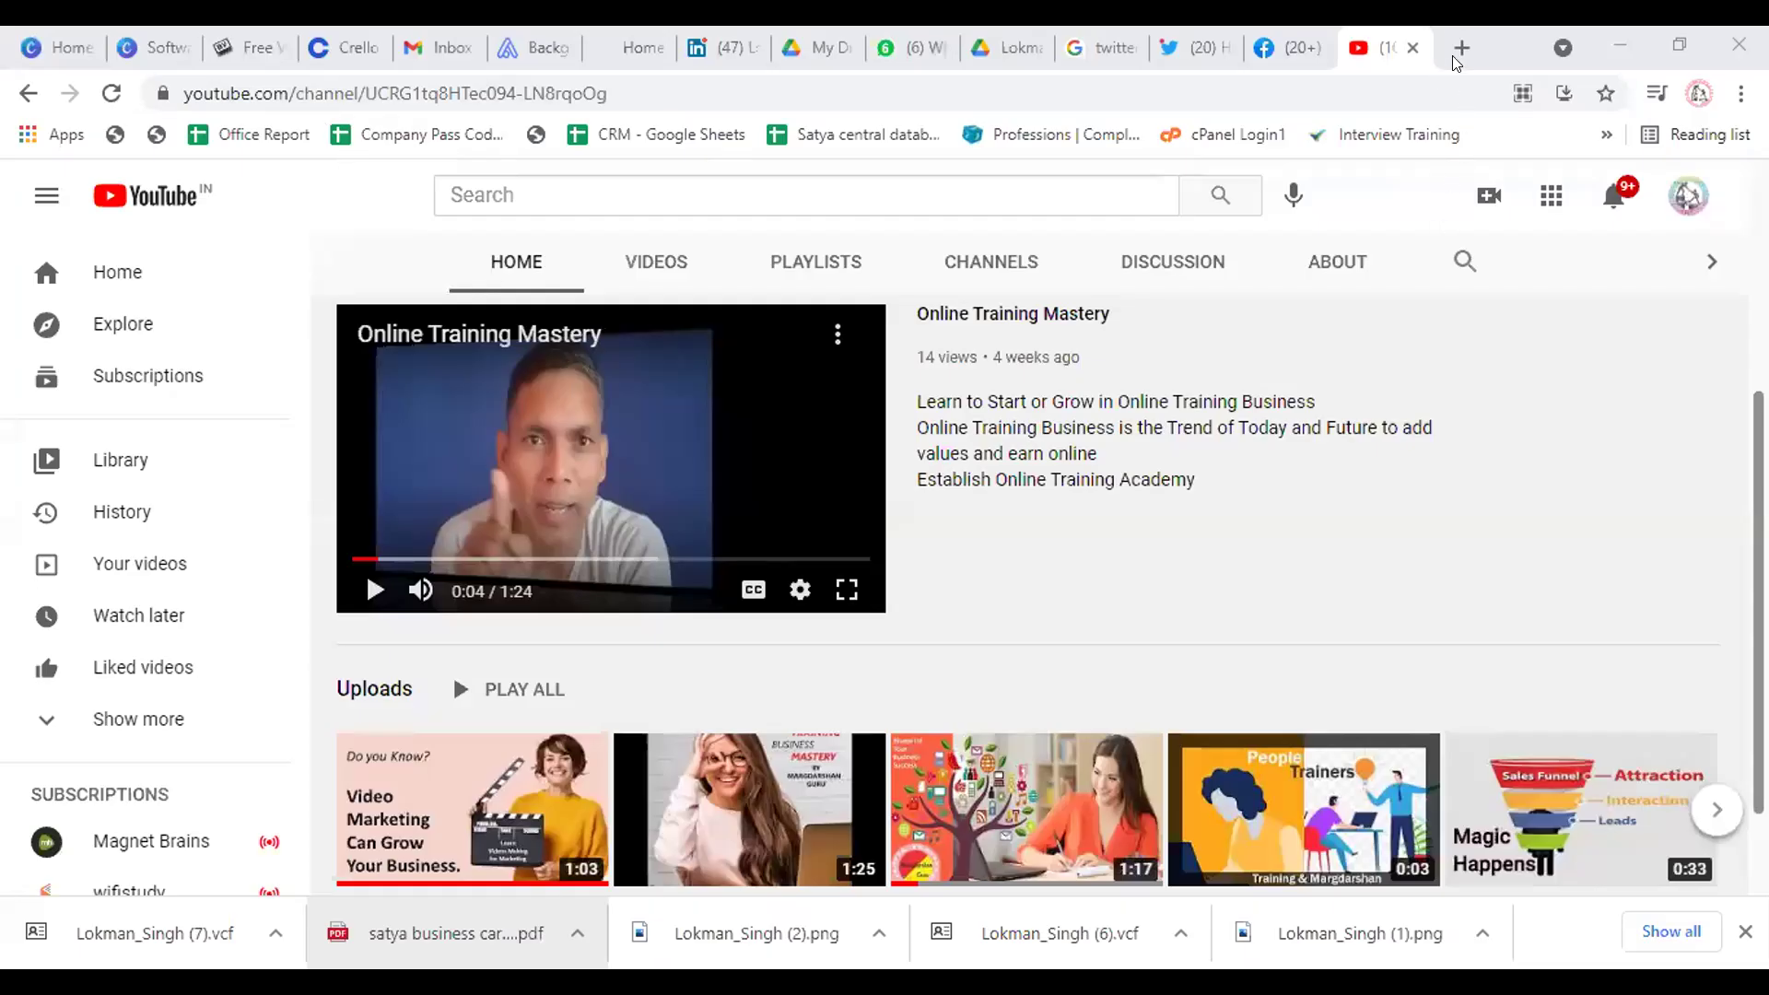
Open bvcard.com in a new browser tab
click(1459, 50)
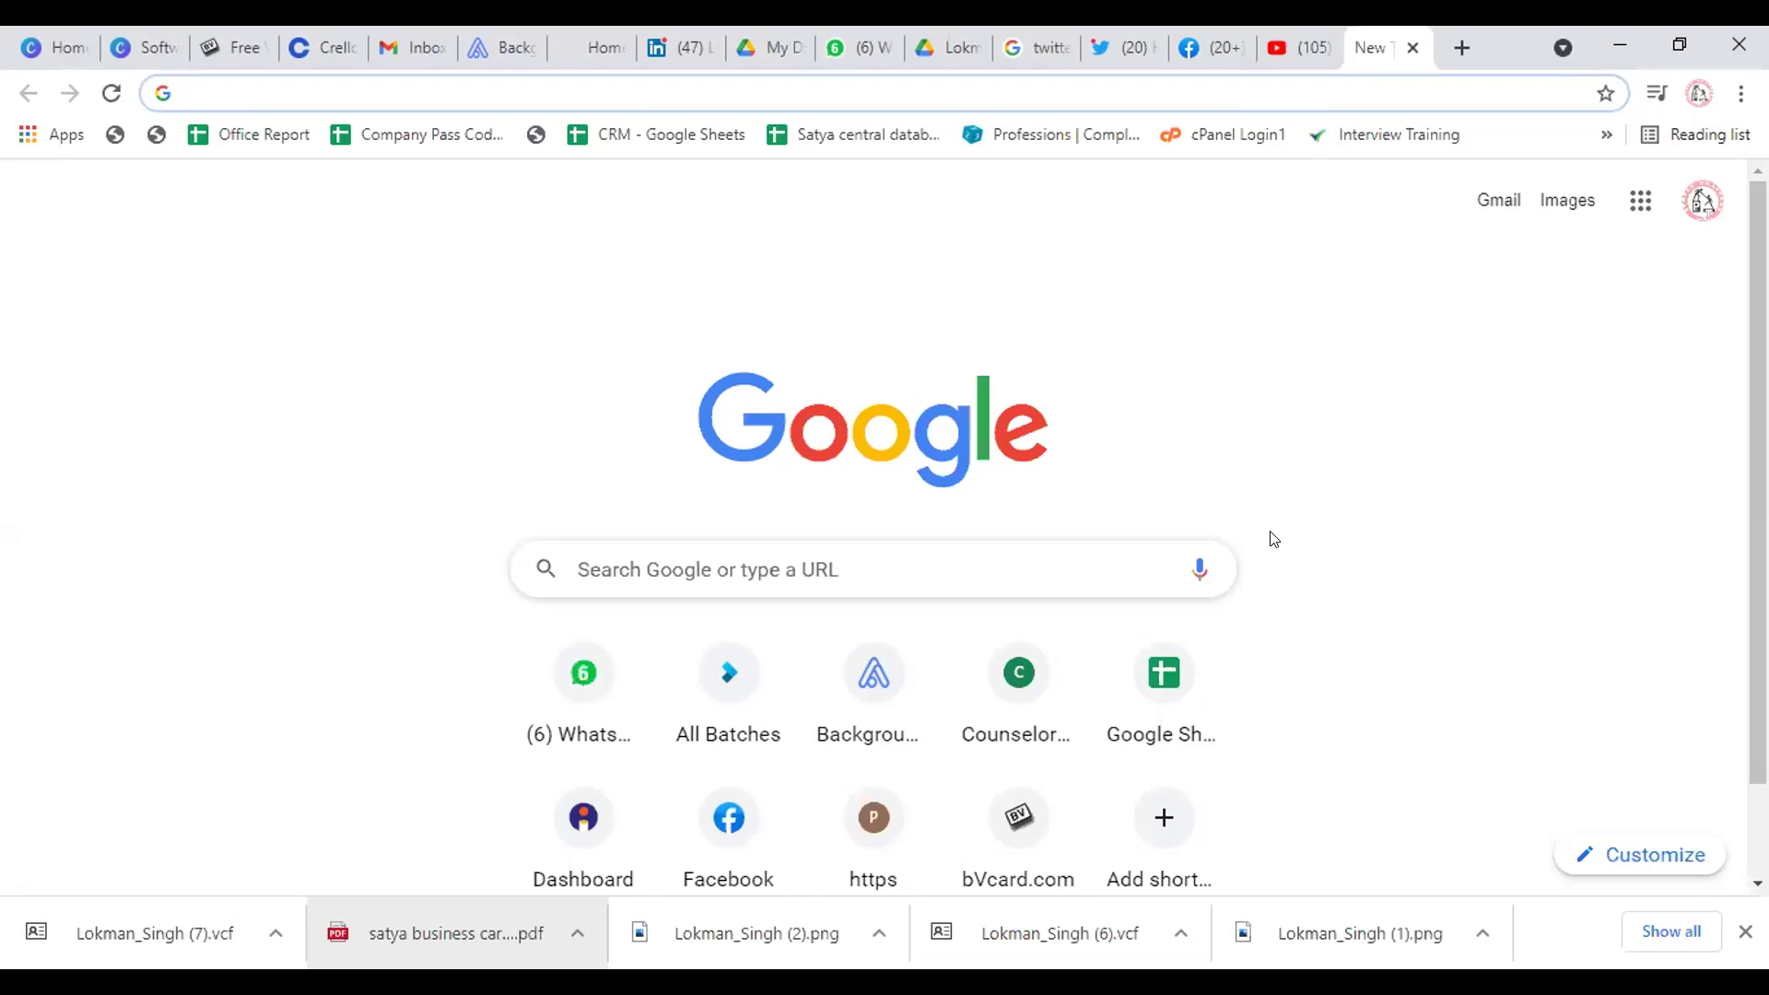
text(b)
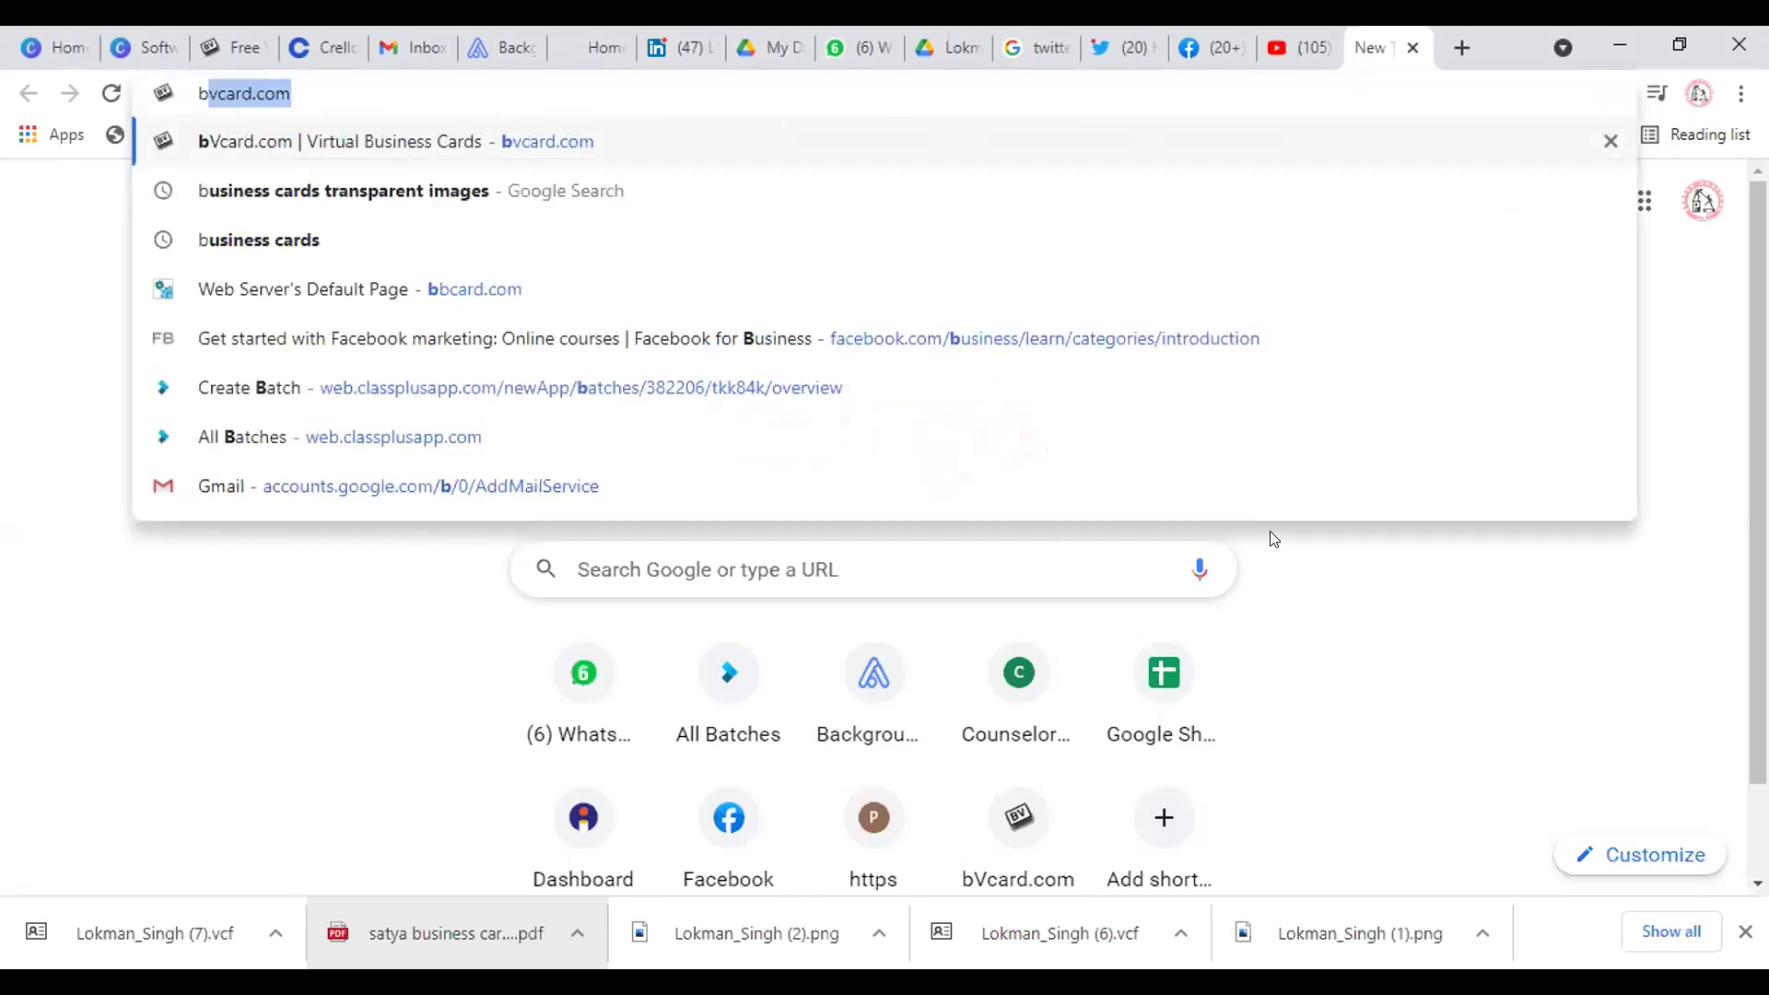
text(vcard.com)
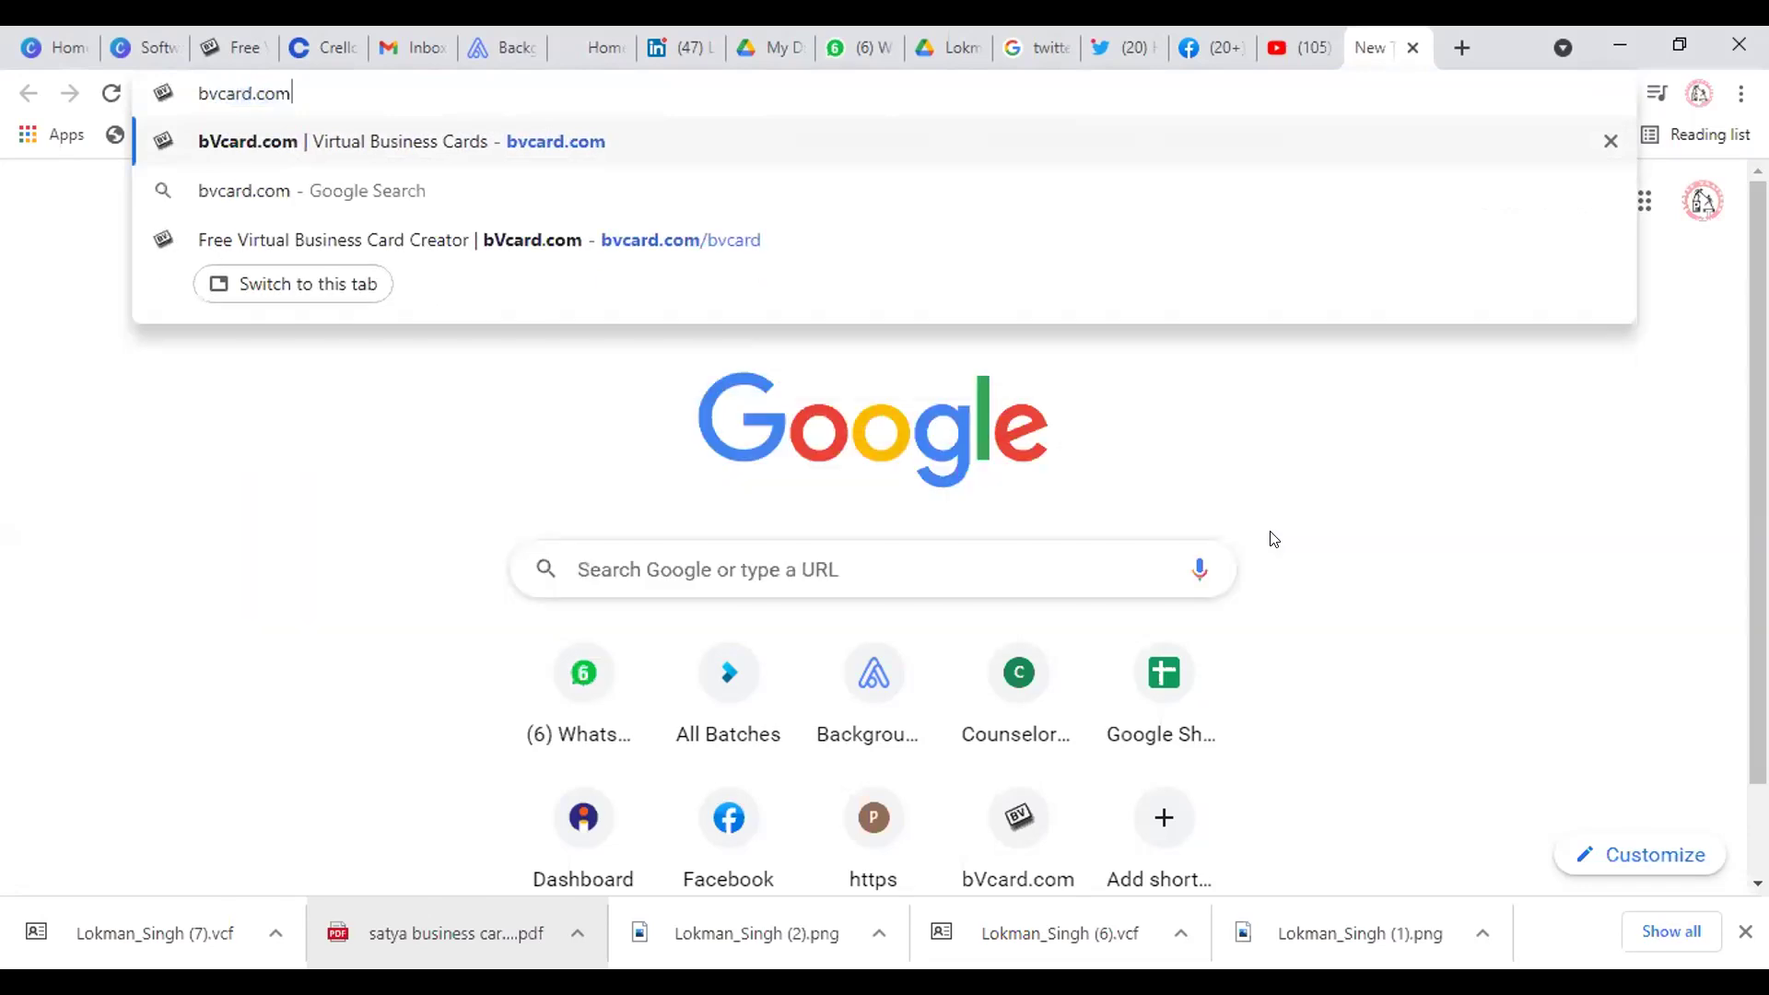
key(Return)
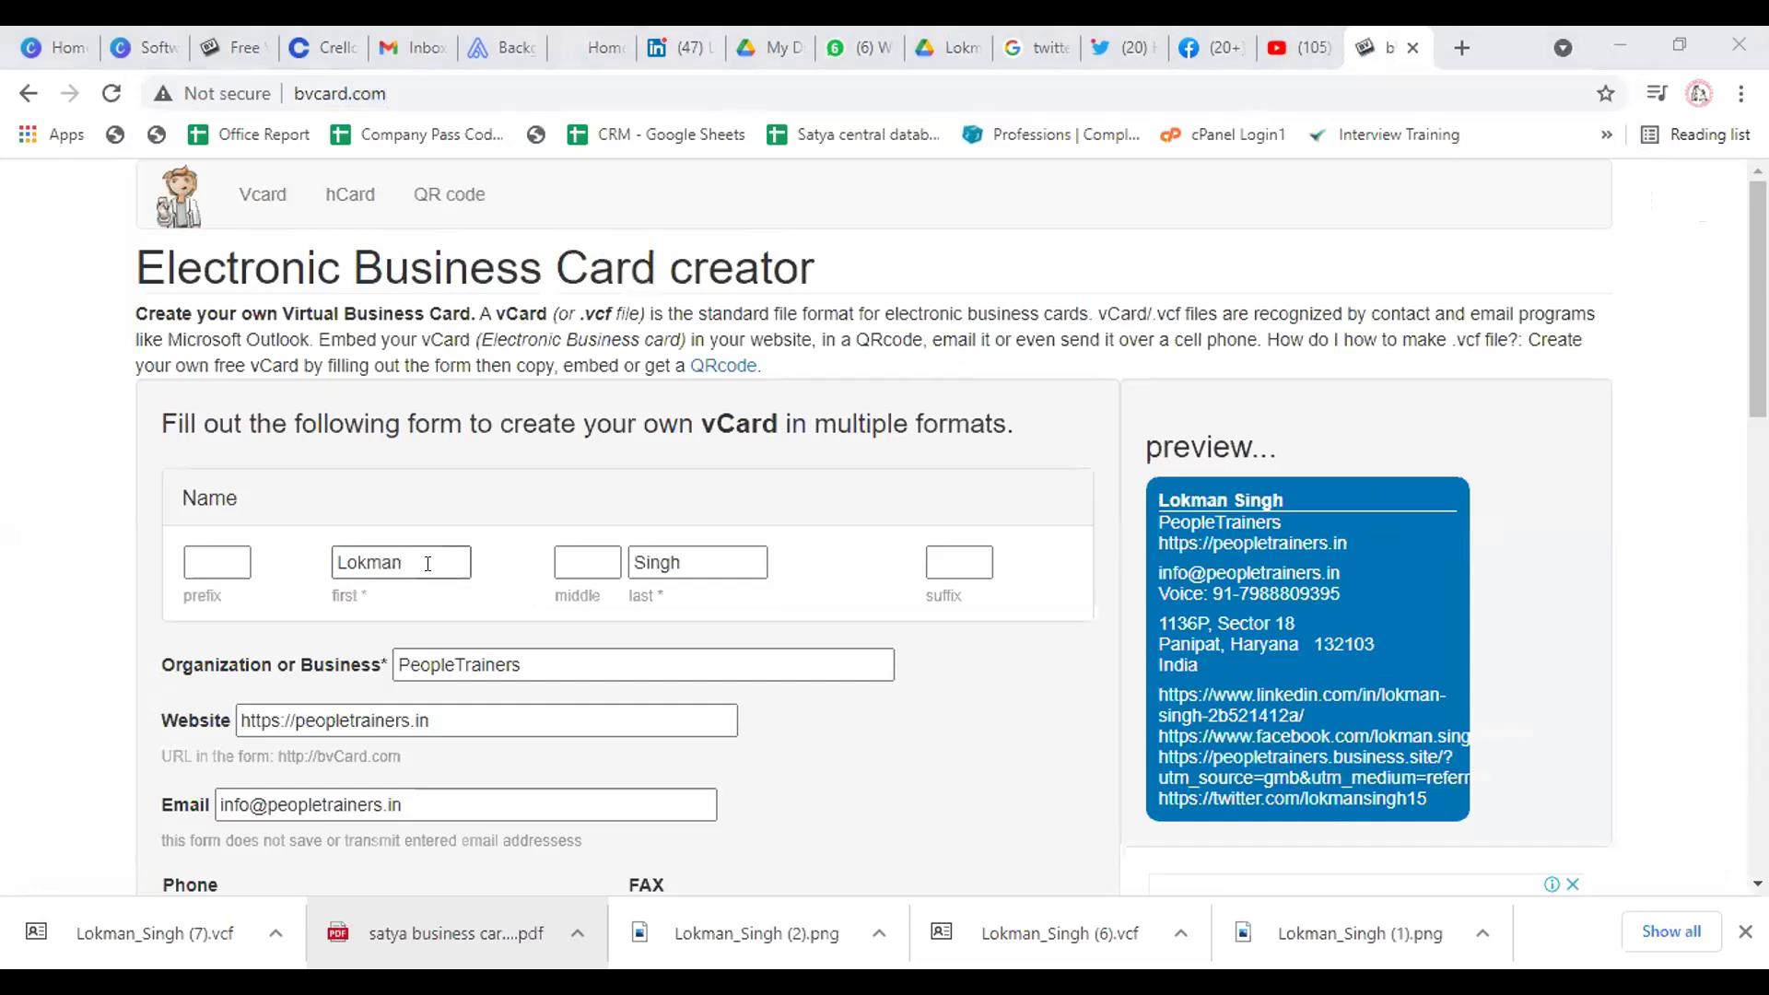
Review the vCard form's name, organization, website, email, phone, address and social profile entries
click(665, 561)
click(540, 664)
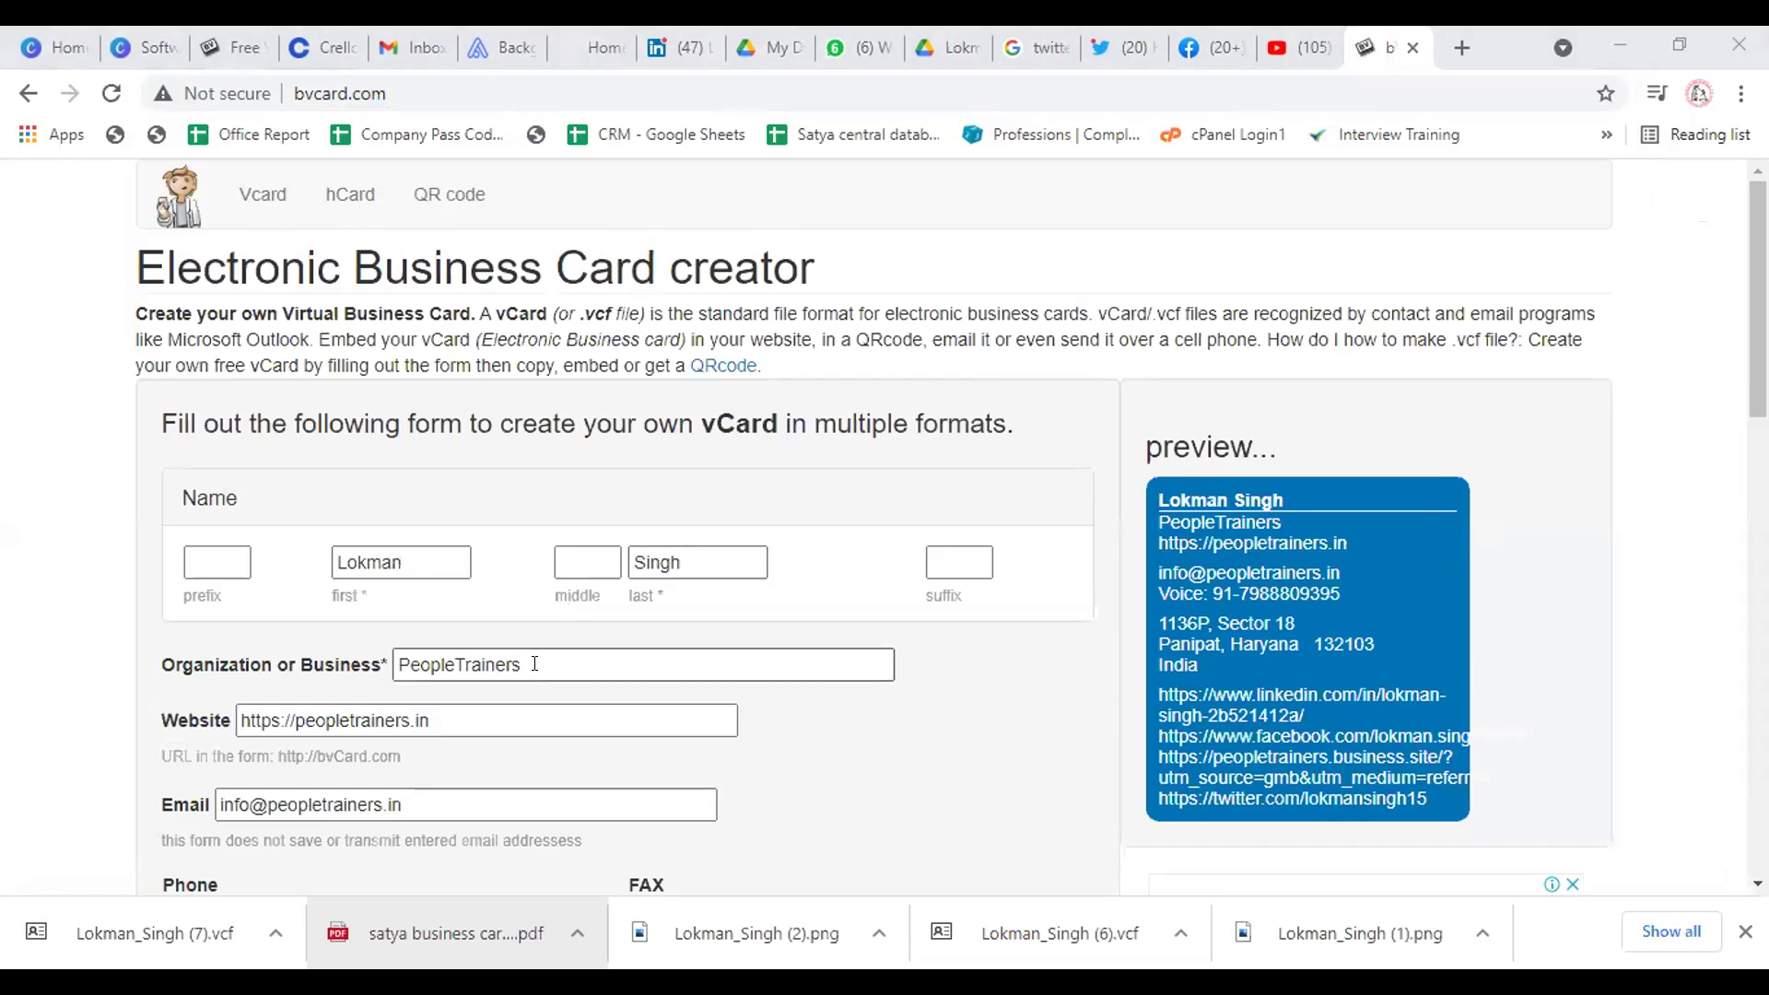
scroll(541, 664, down, 3)
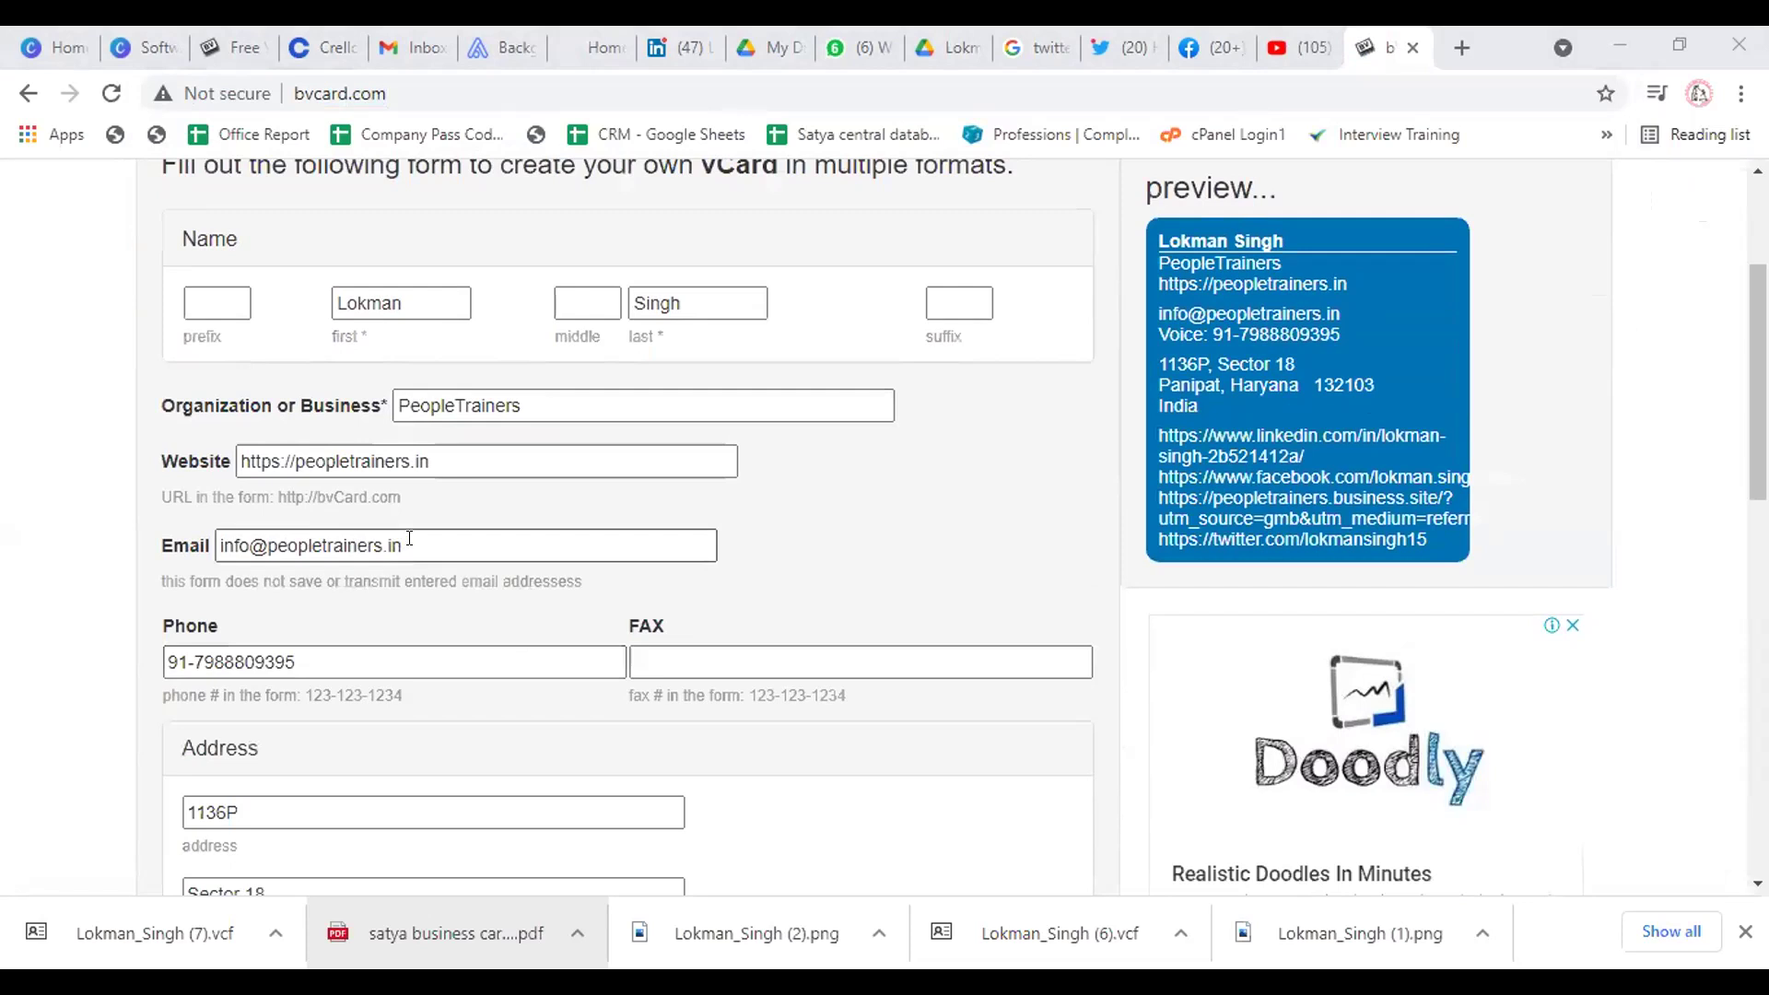
click(344, 647)
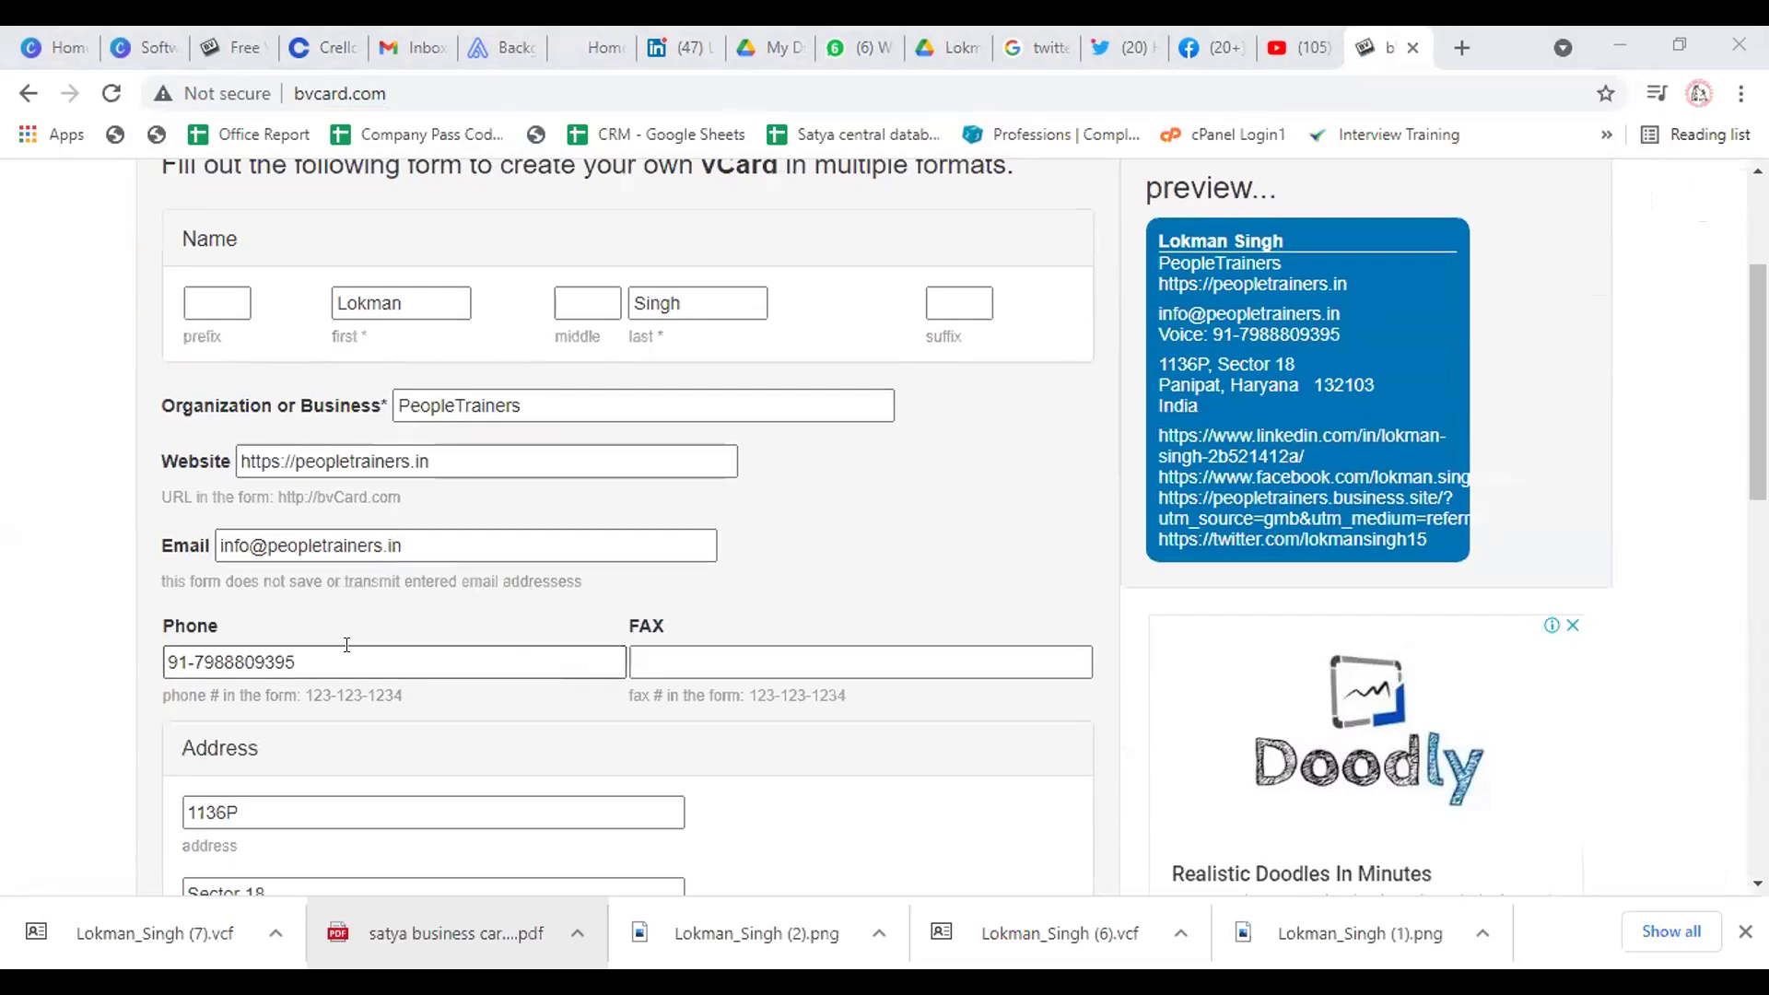
scroll(385, 562, down, 4)
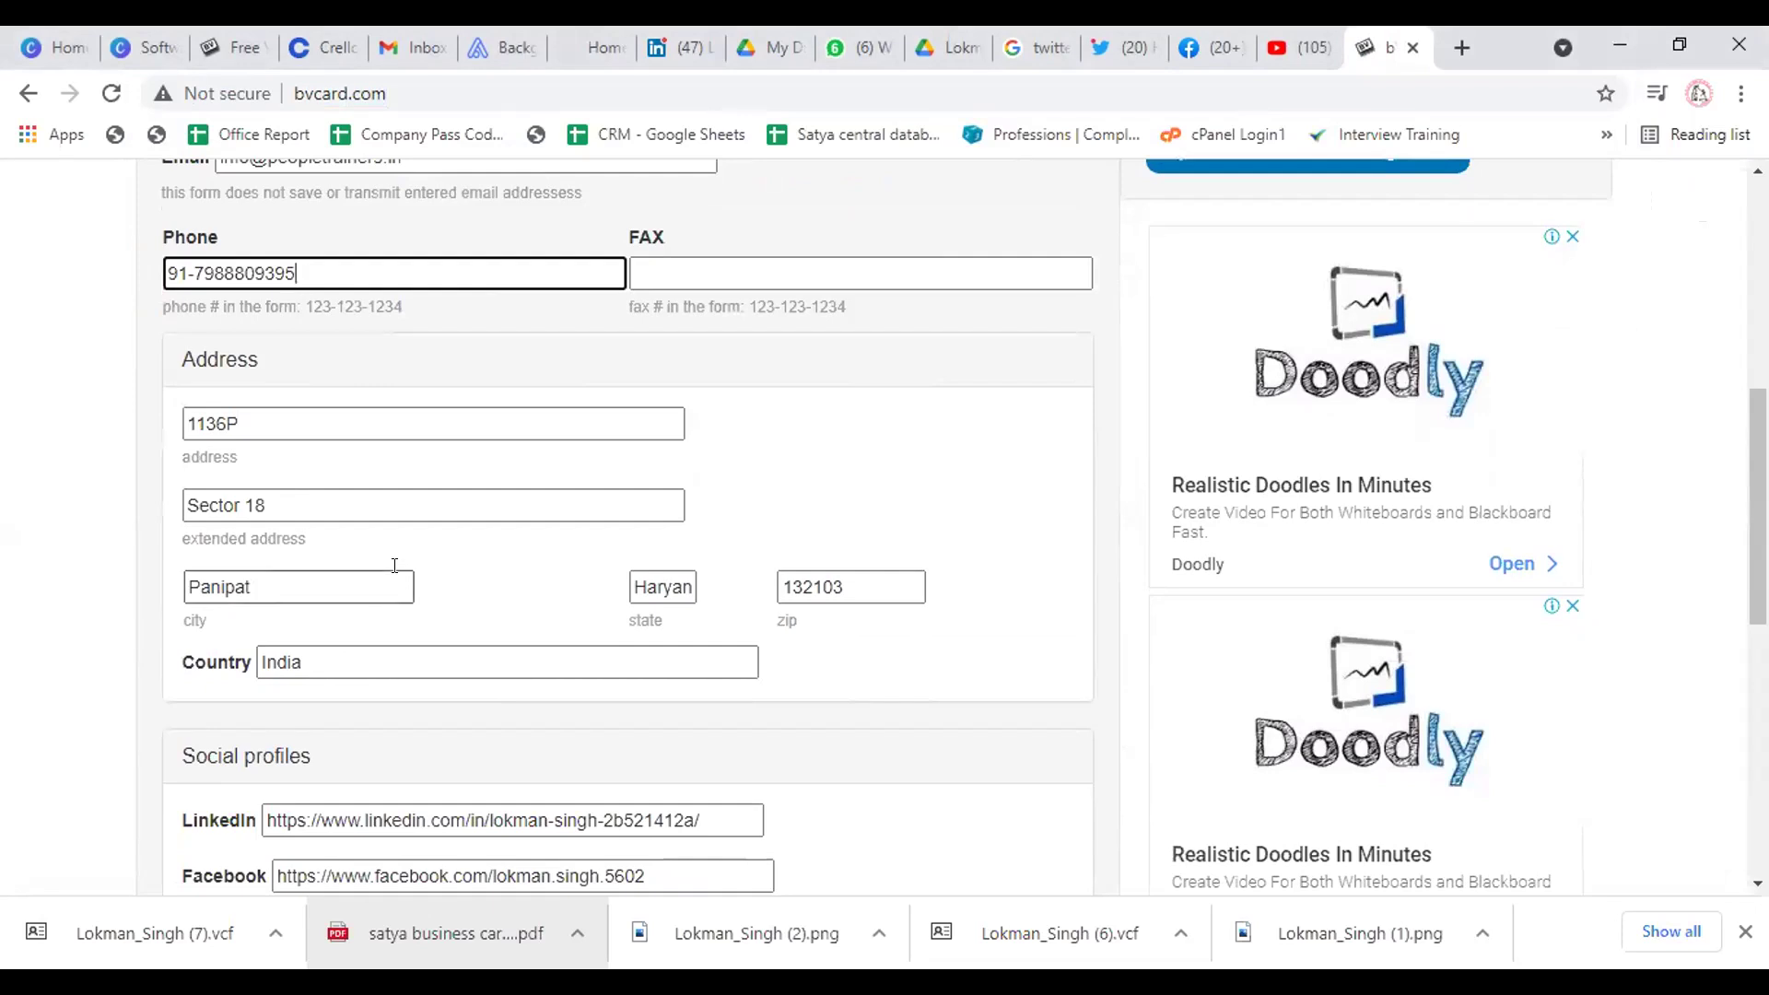
scroll(396, 571, down, 3)
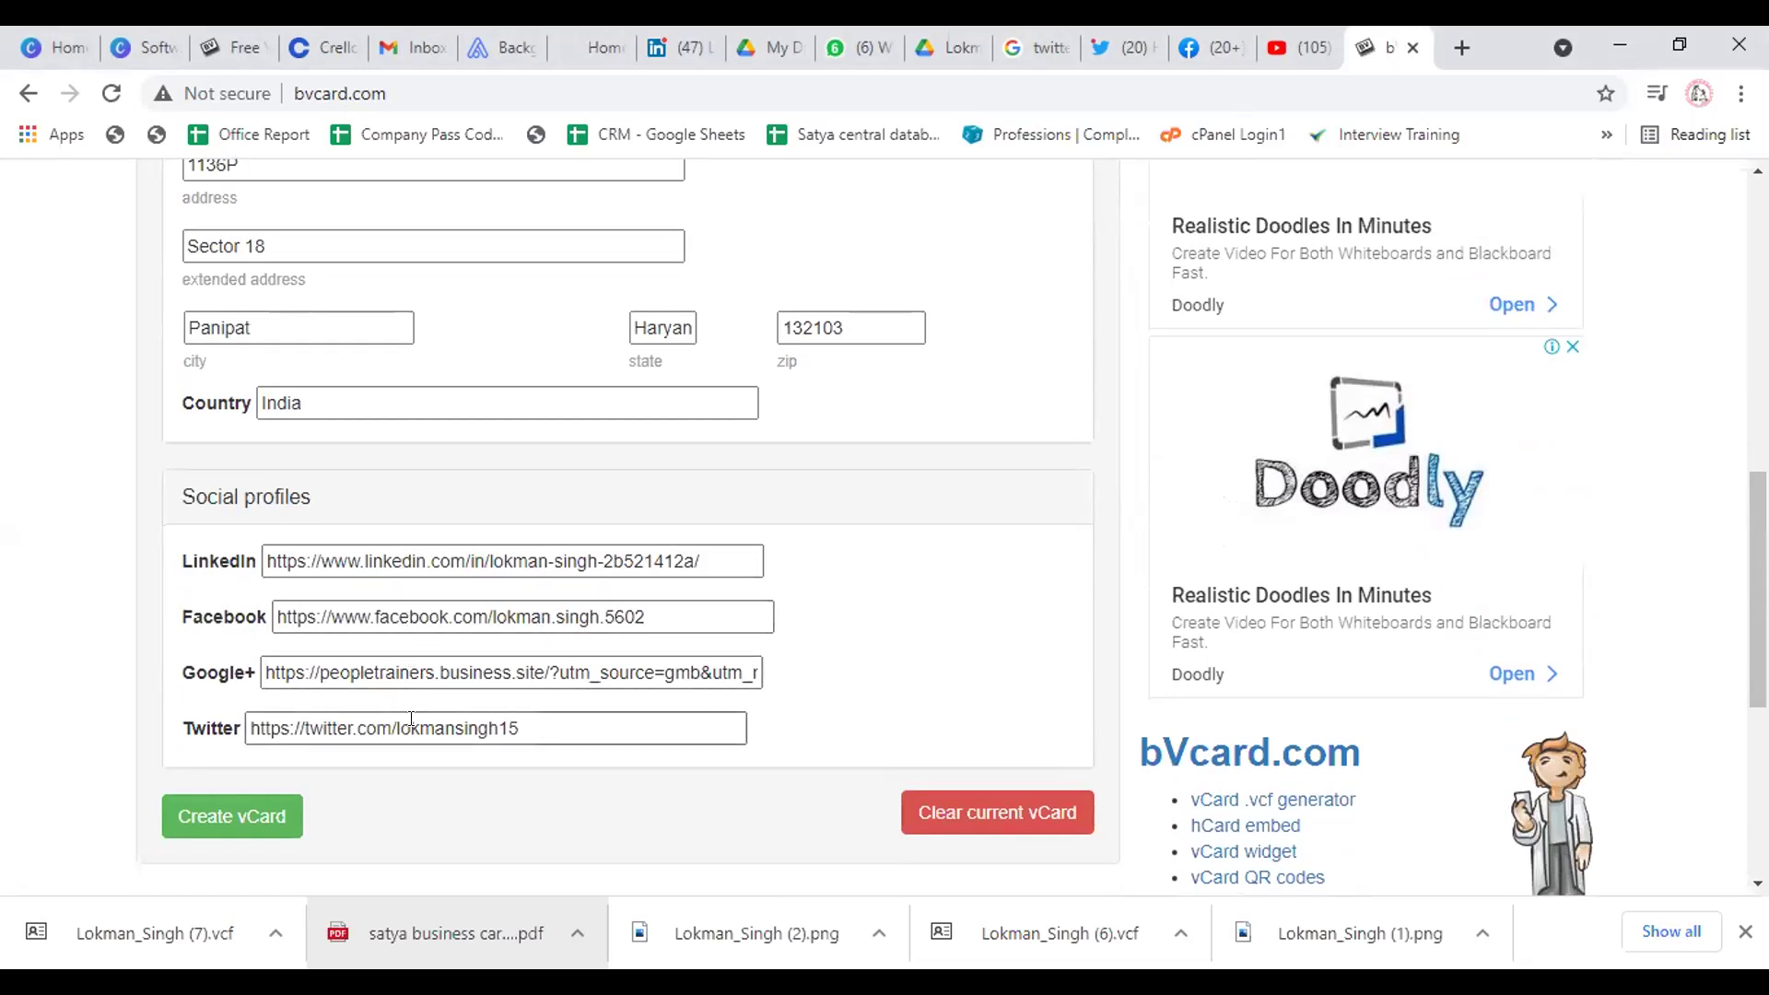
scroll(412, 718, down, 3)
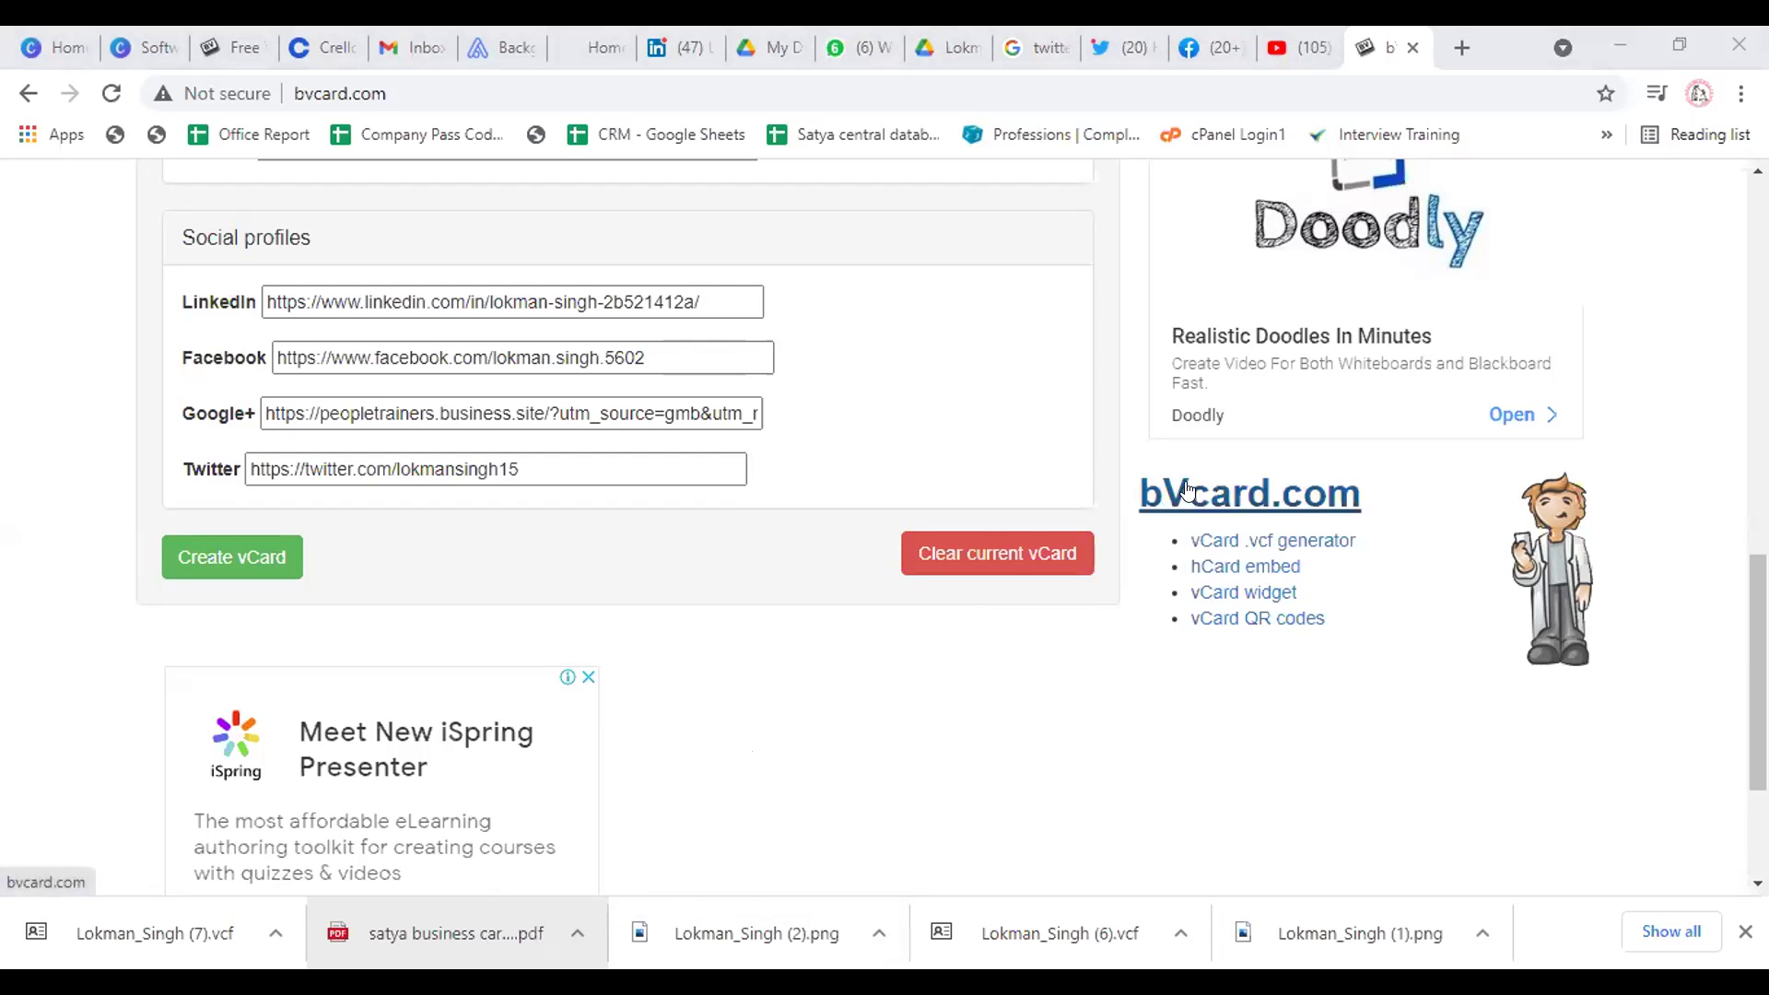
Create the vCard from the filled-in form and download it as a .vcf file
click(223, 556)
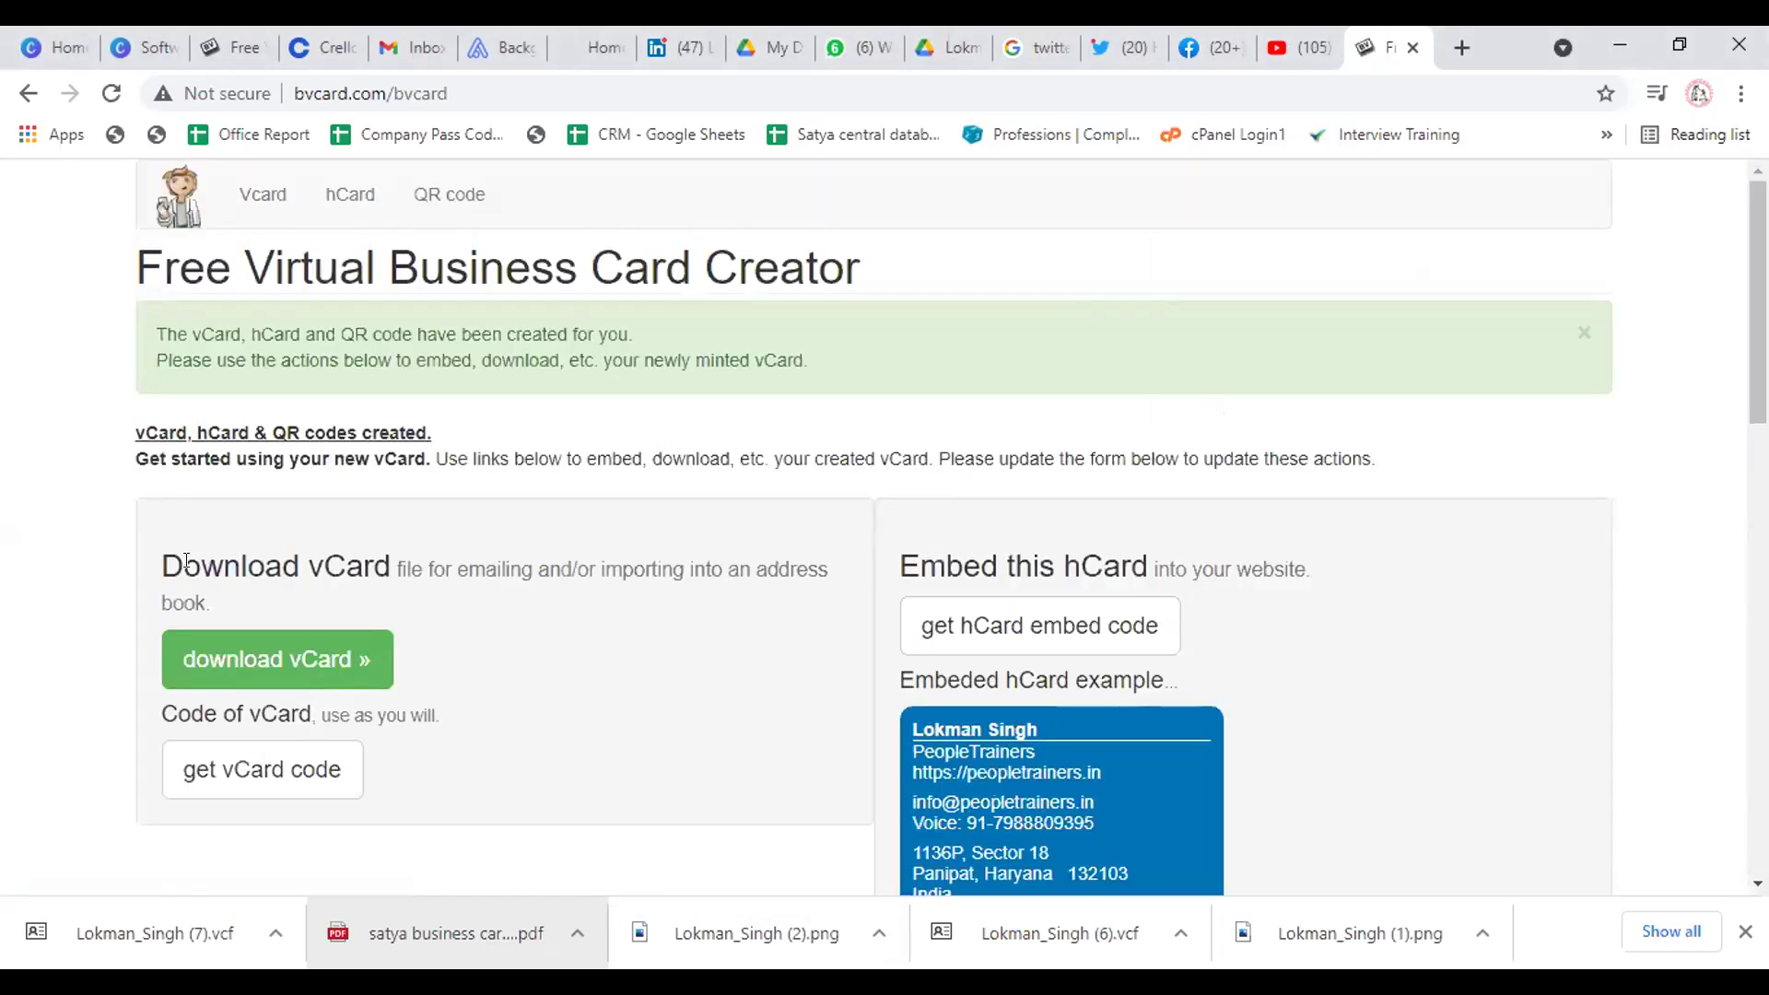
scroll(195, 564, down, 3)
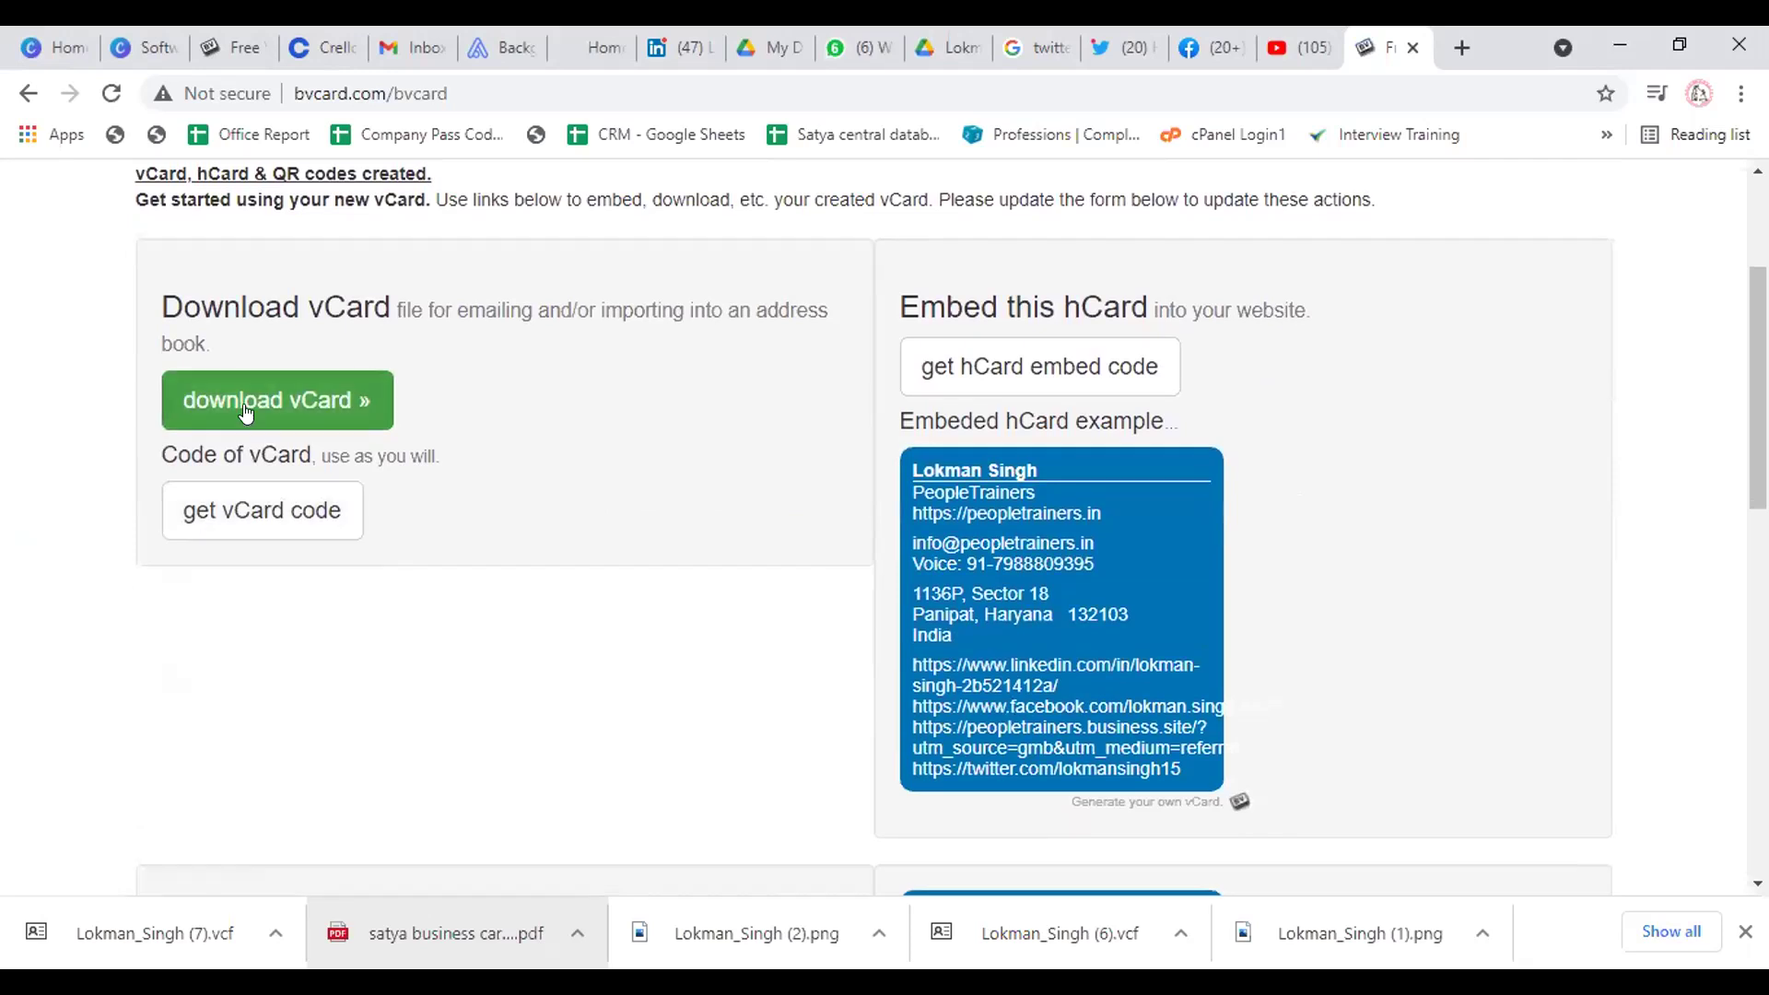
click(247, 398)
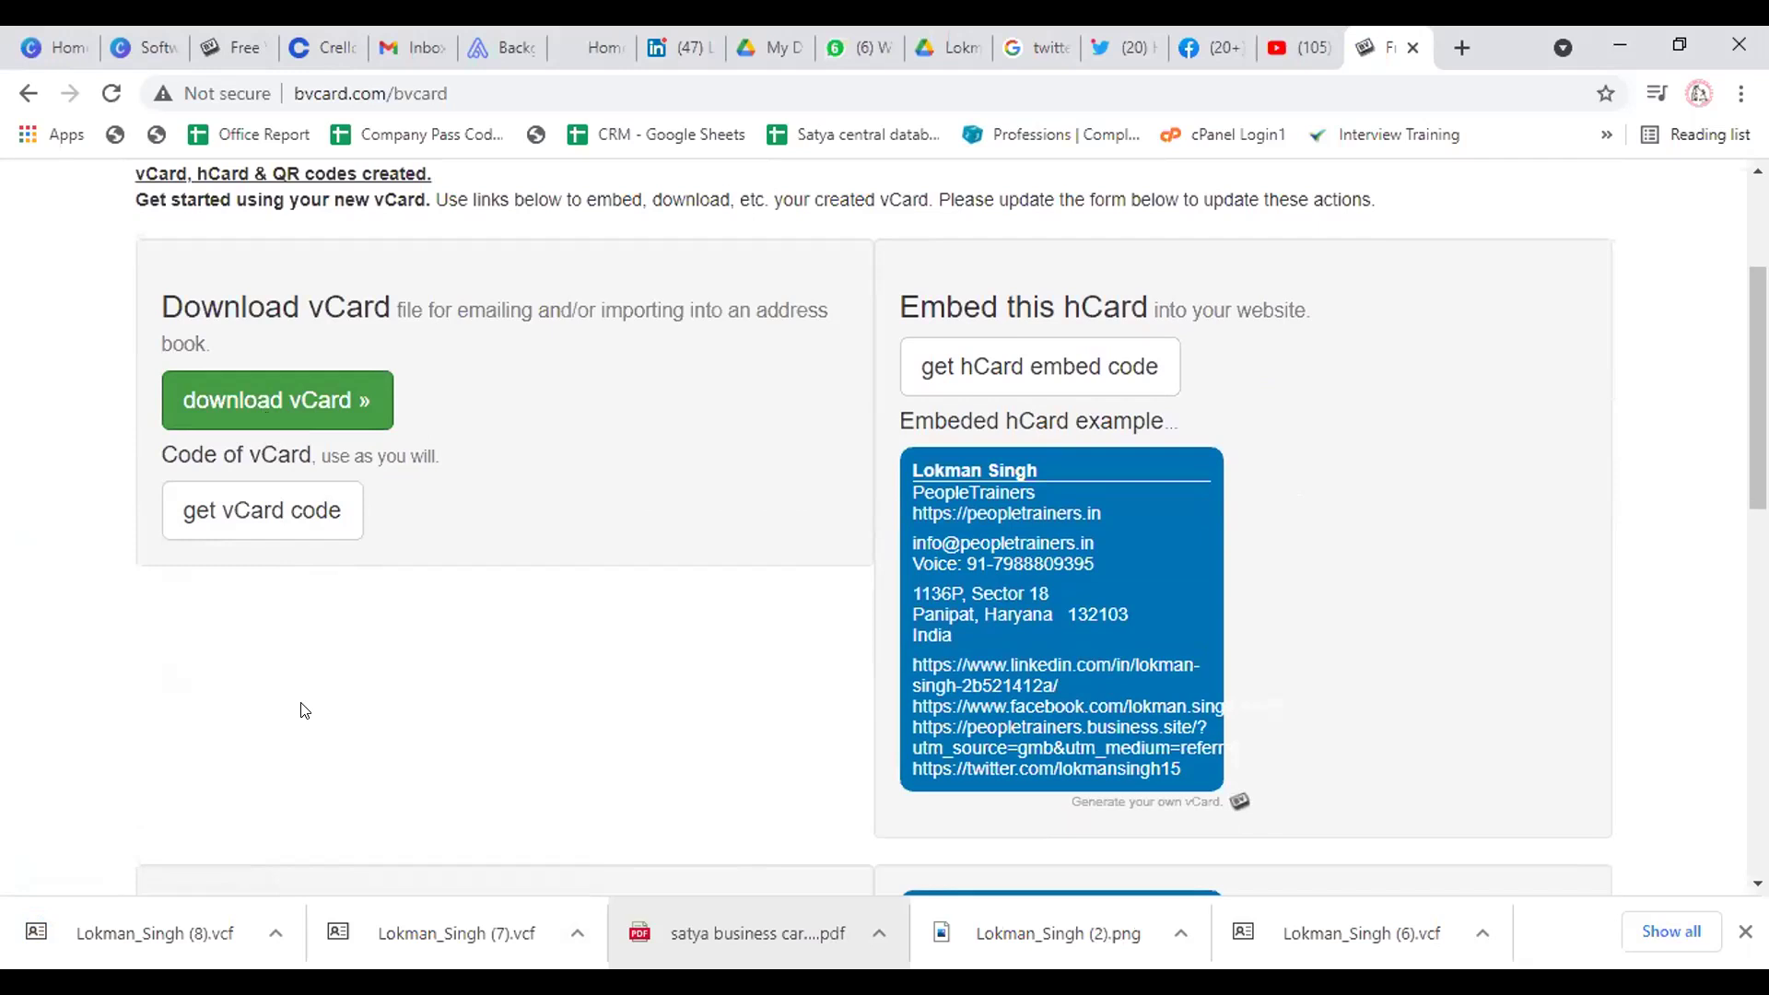
Open Google Drive in a new browser tab
click(1457, 47)
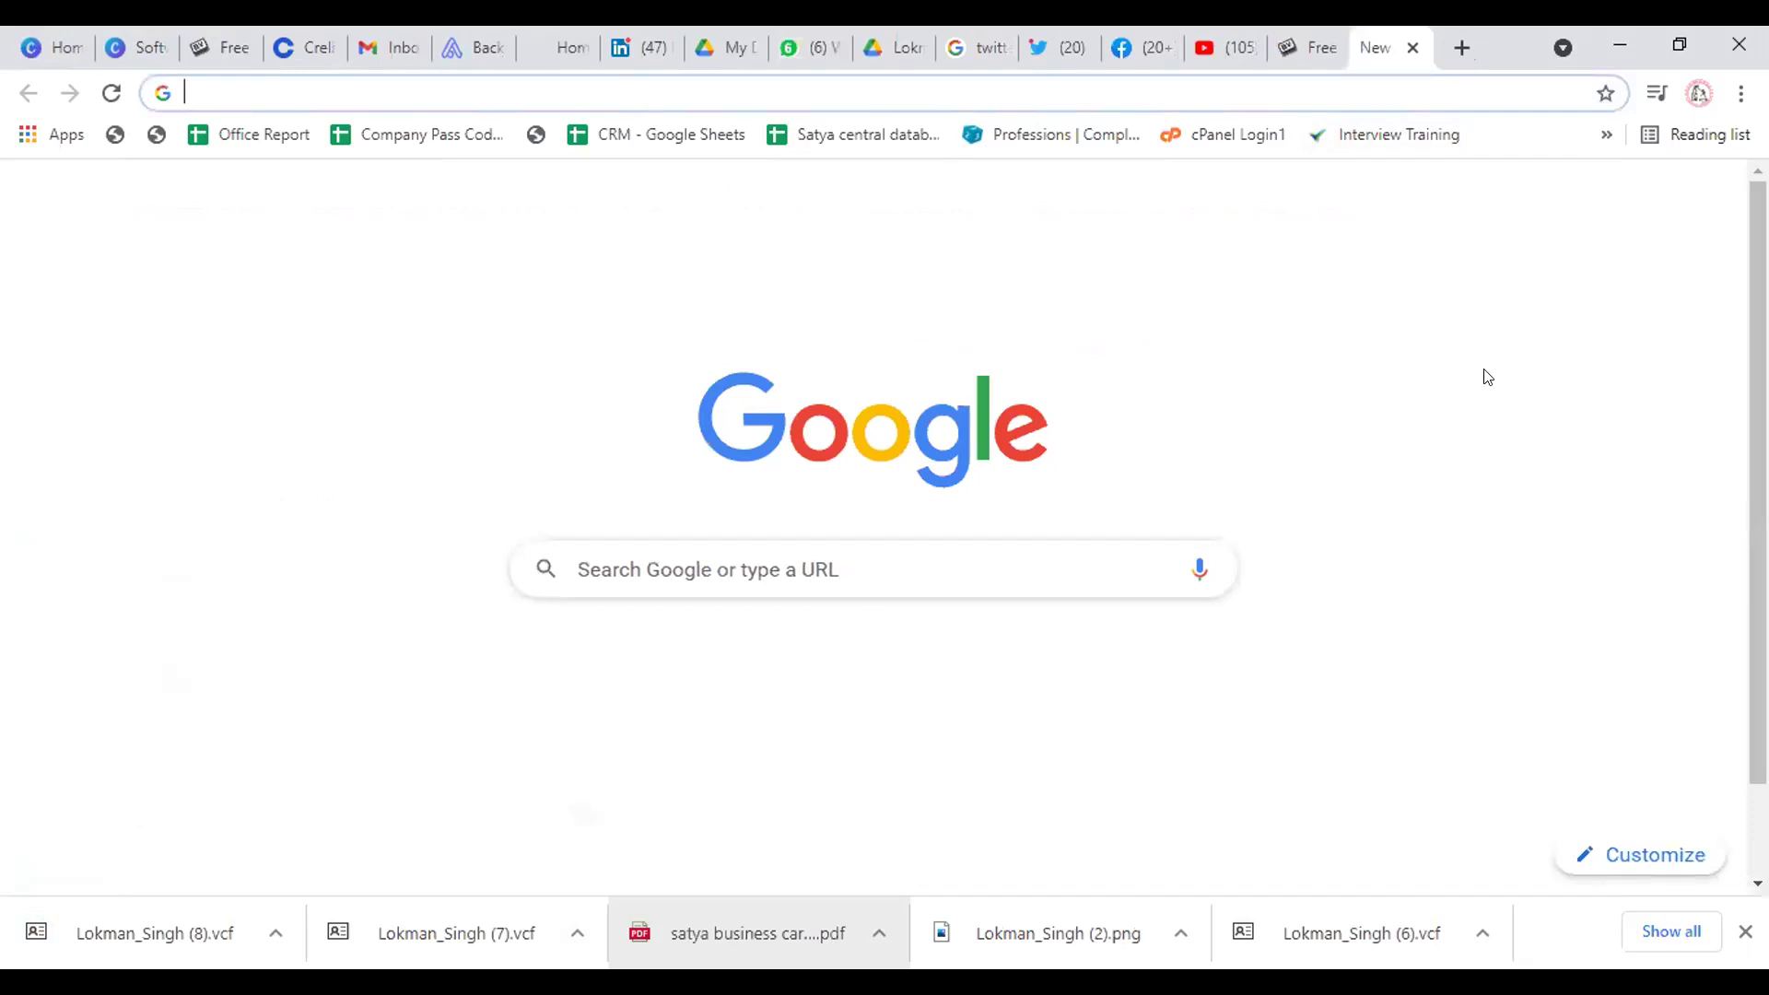
click(1520, 691)
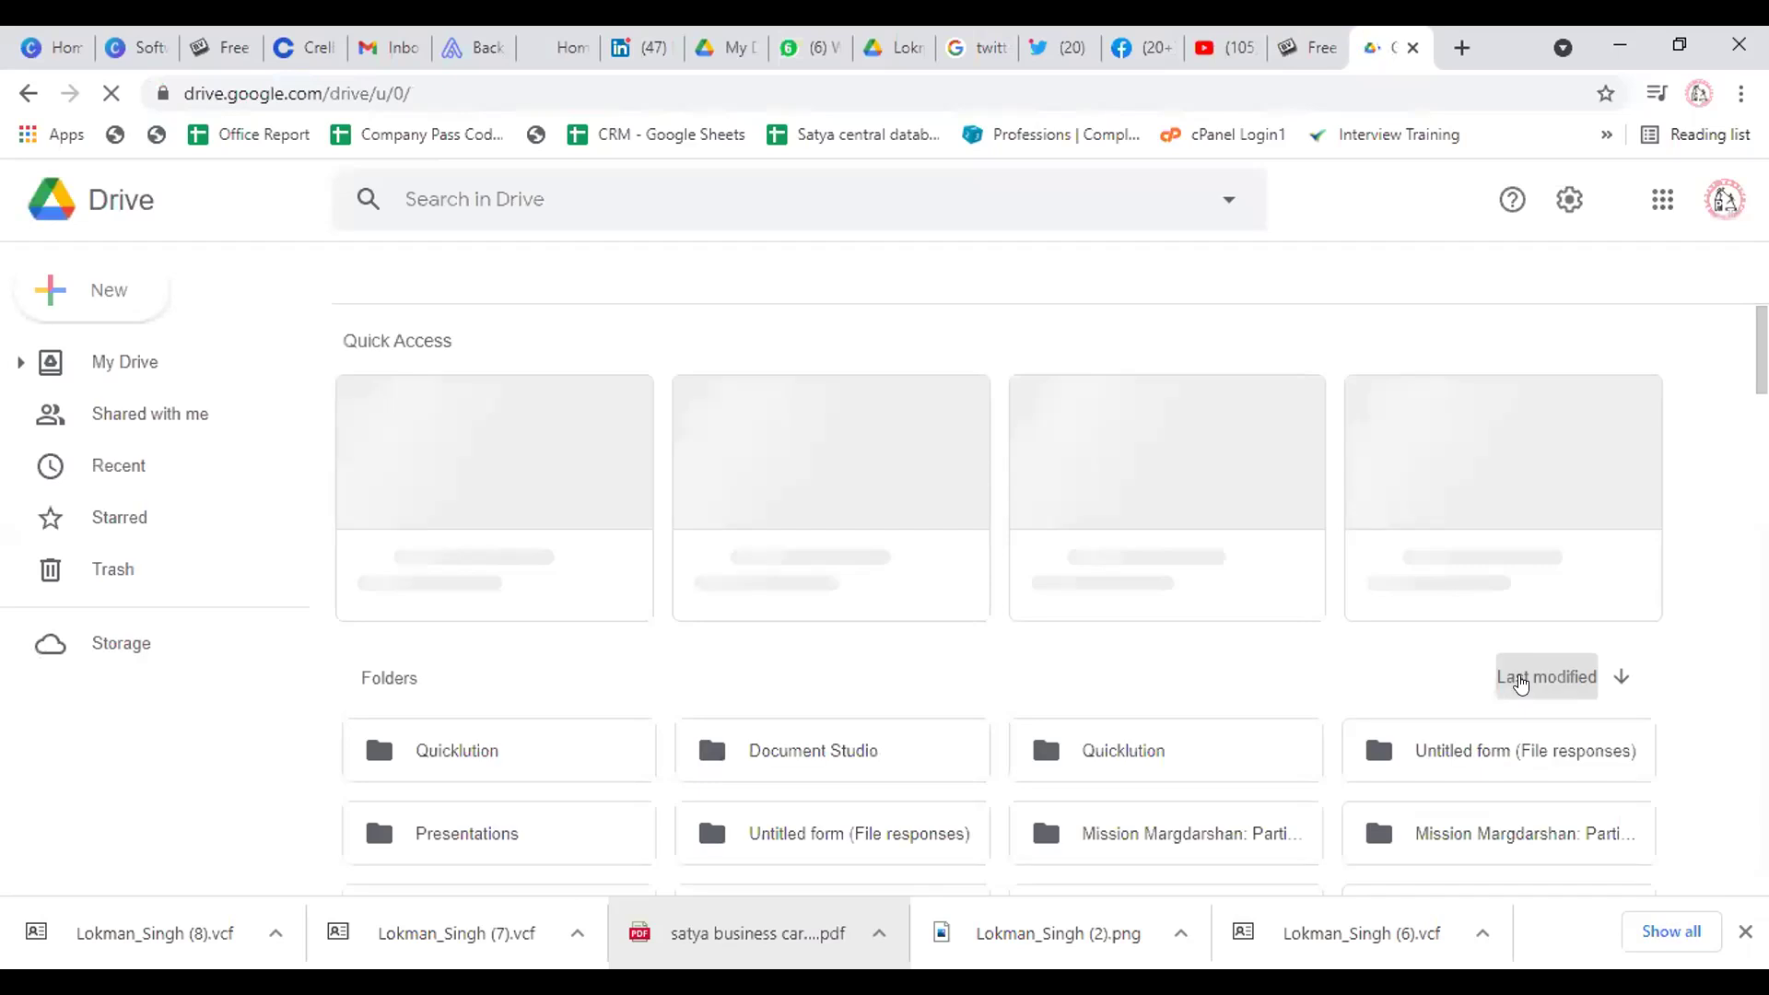
click(92, 293)
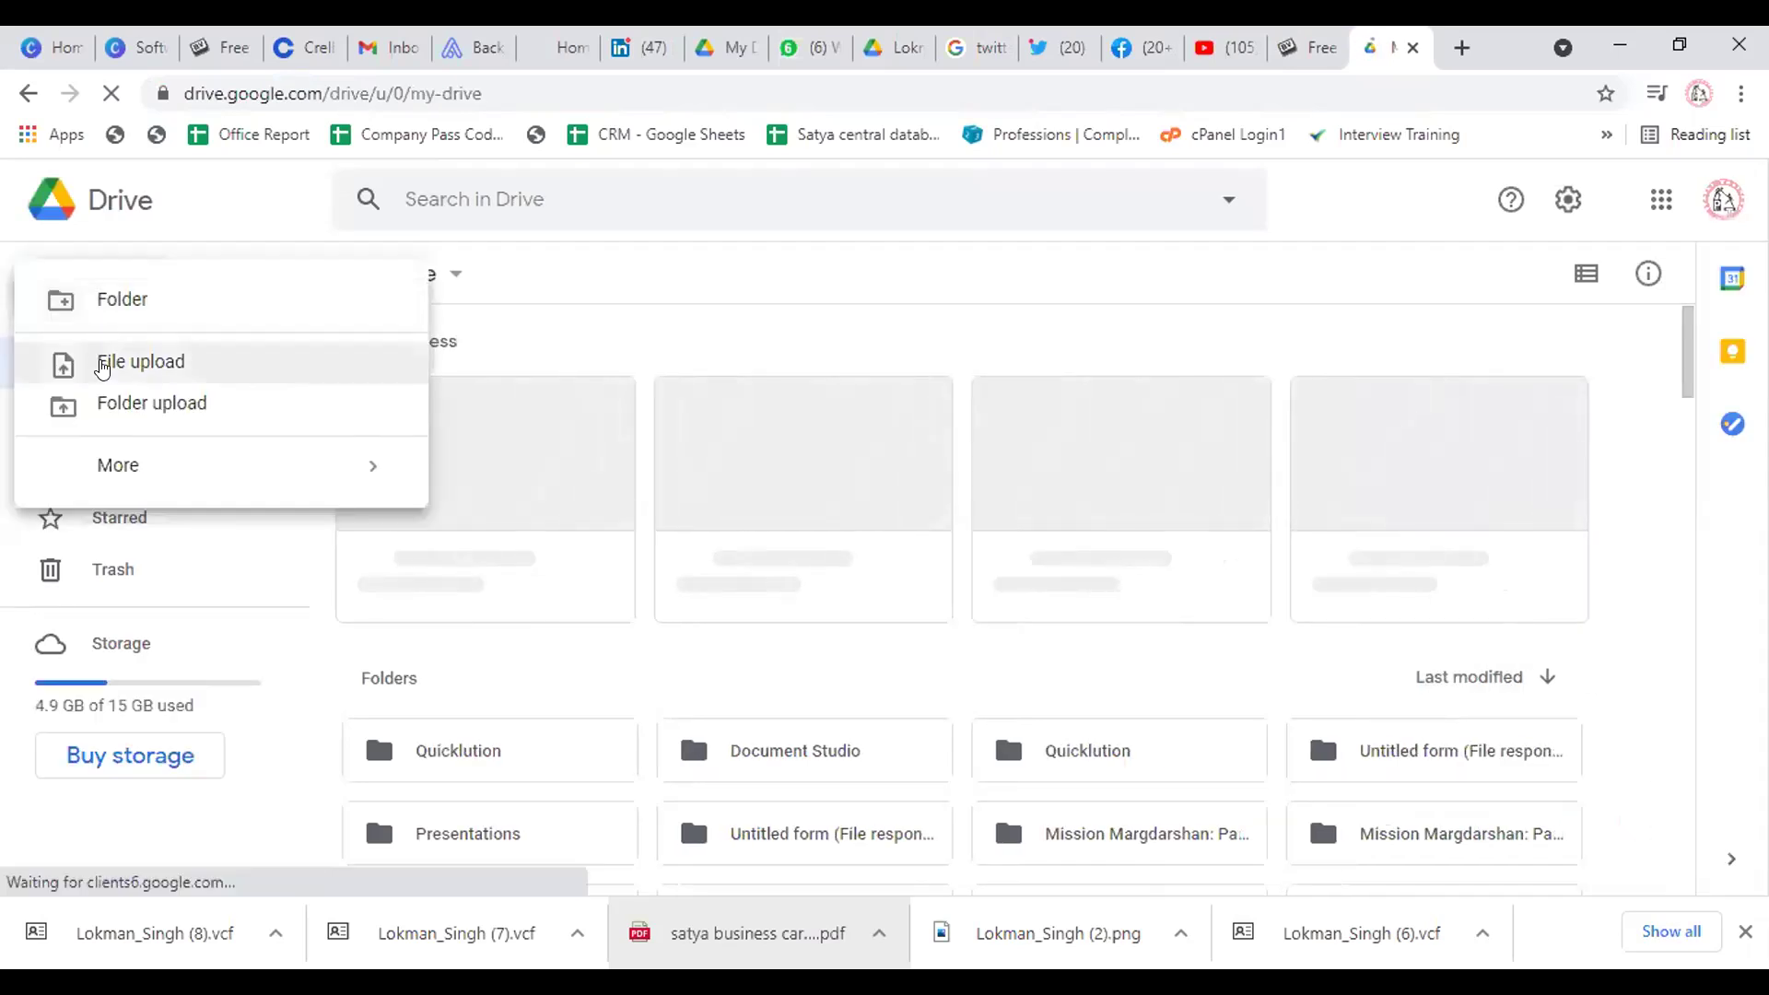
click(112, 365)
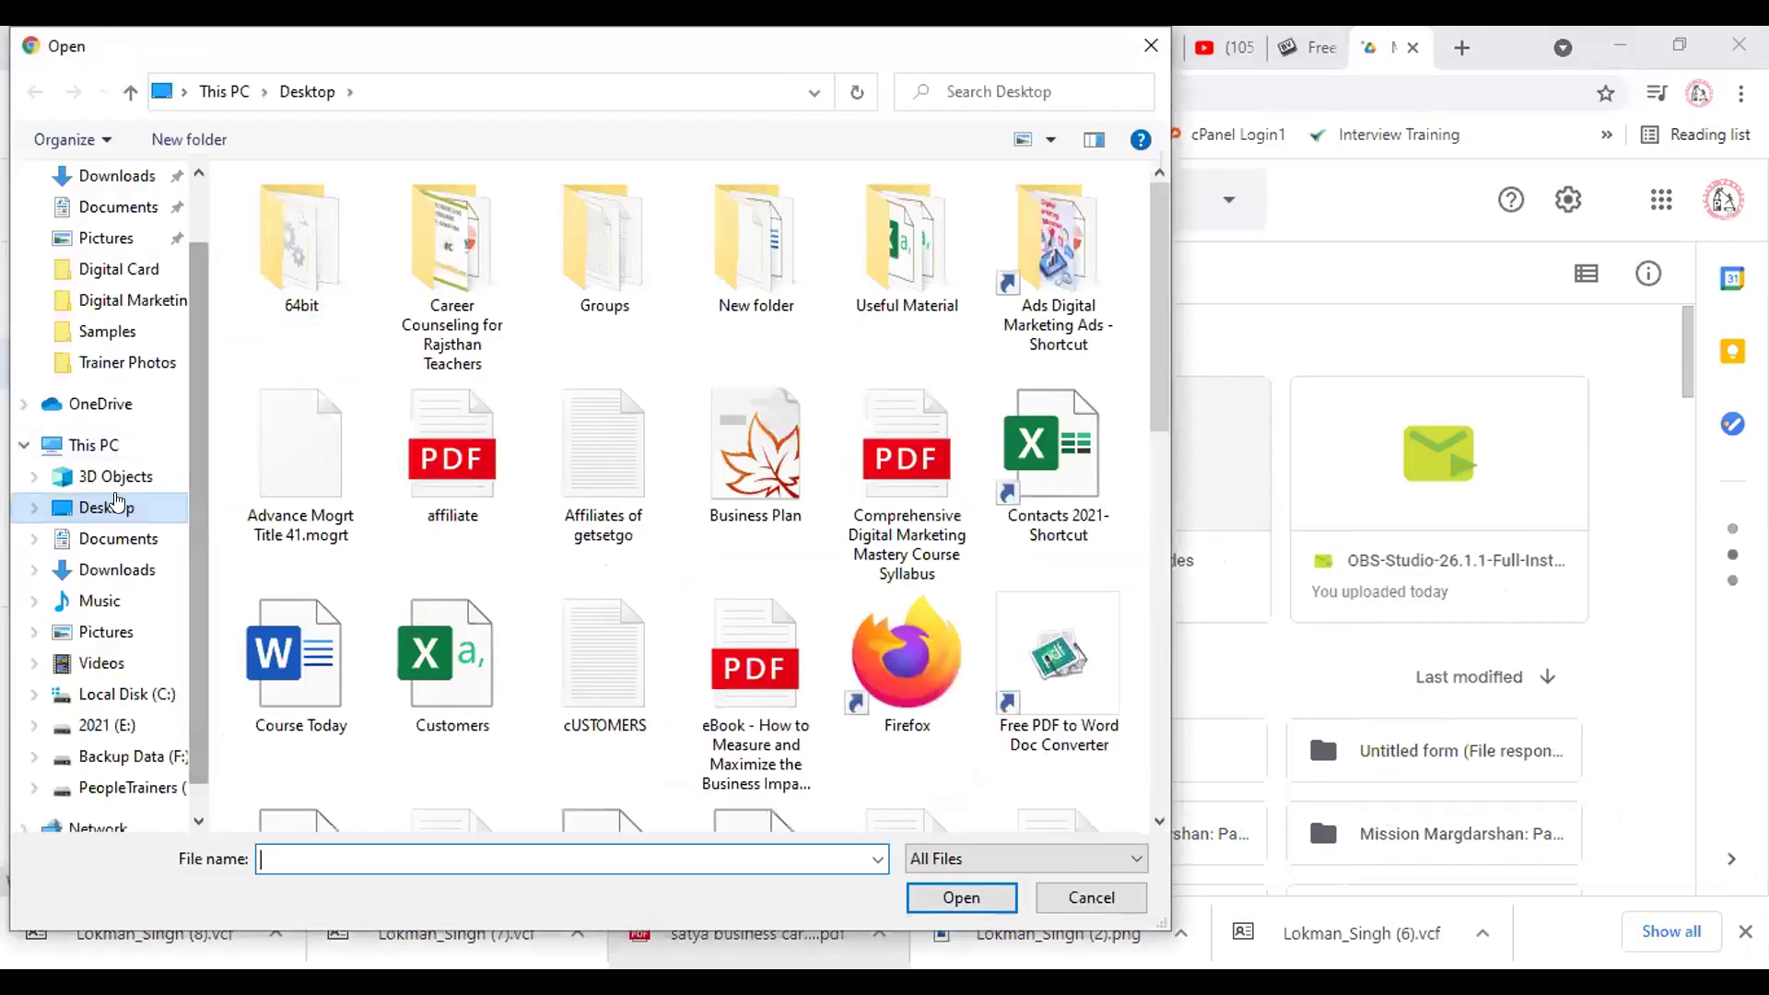
click(118, 566)
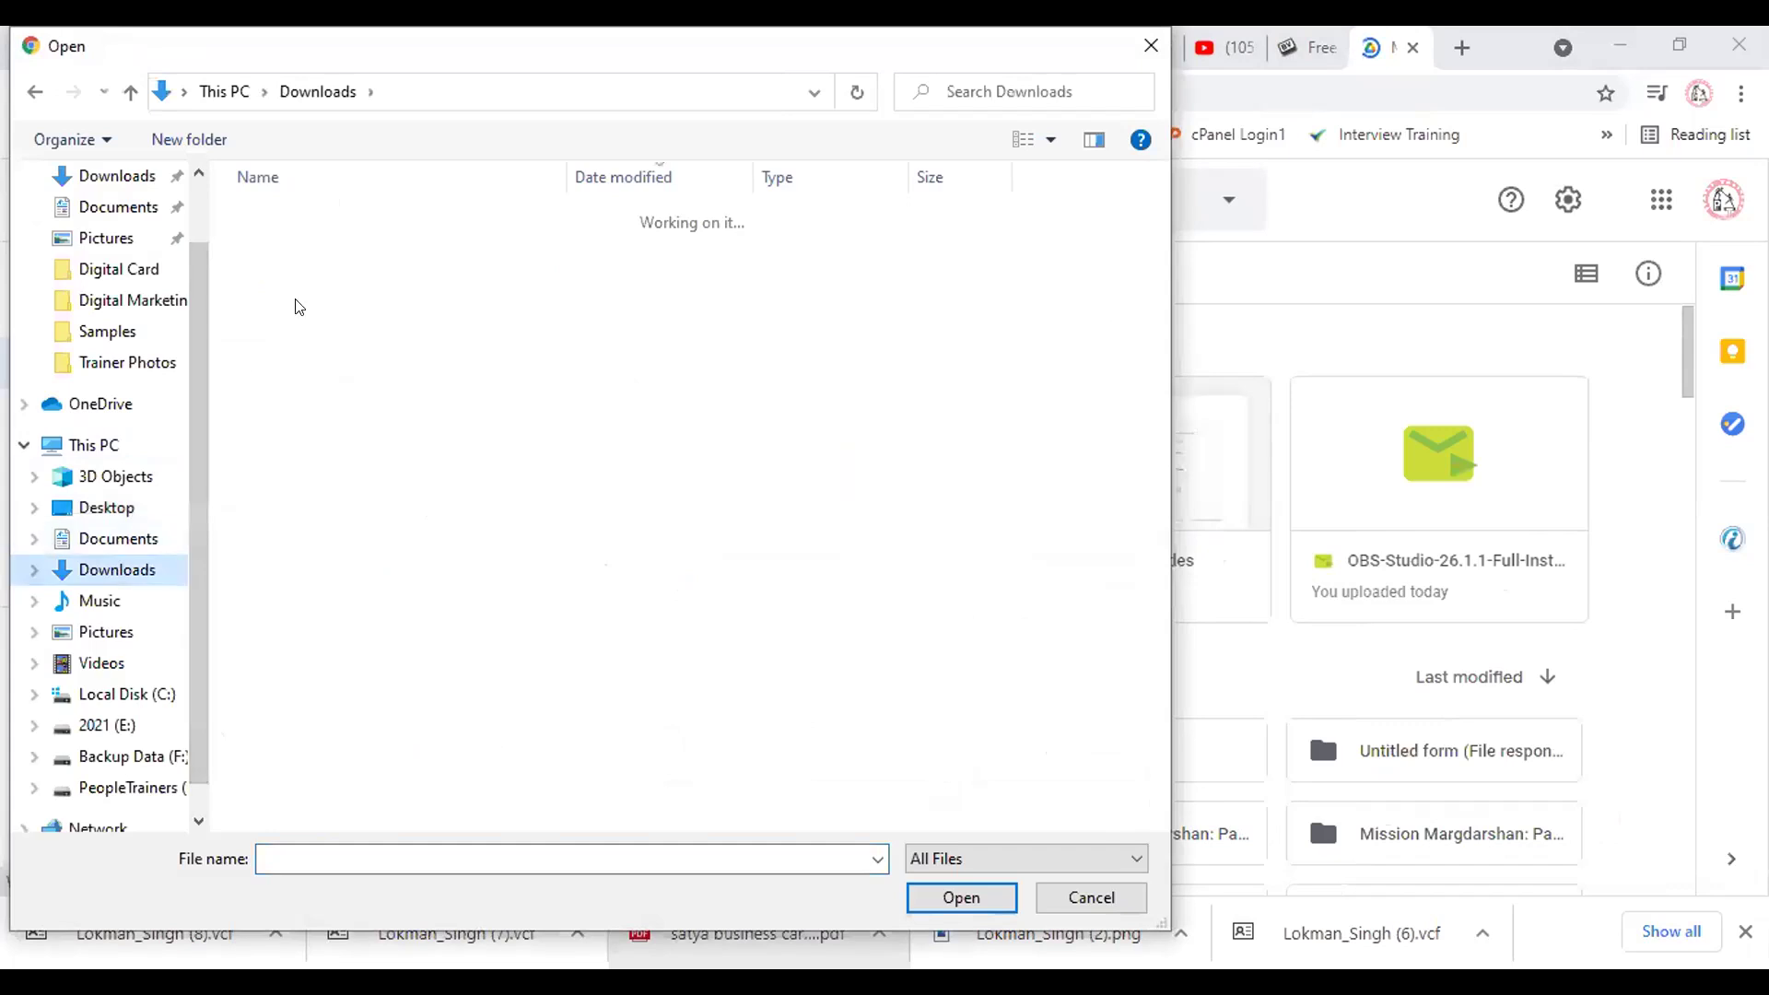
click(337, 251)
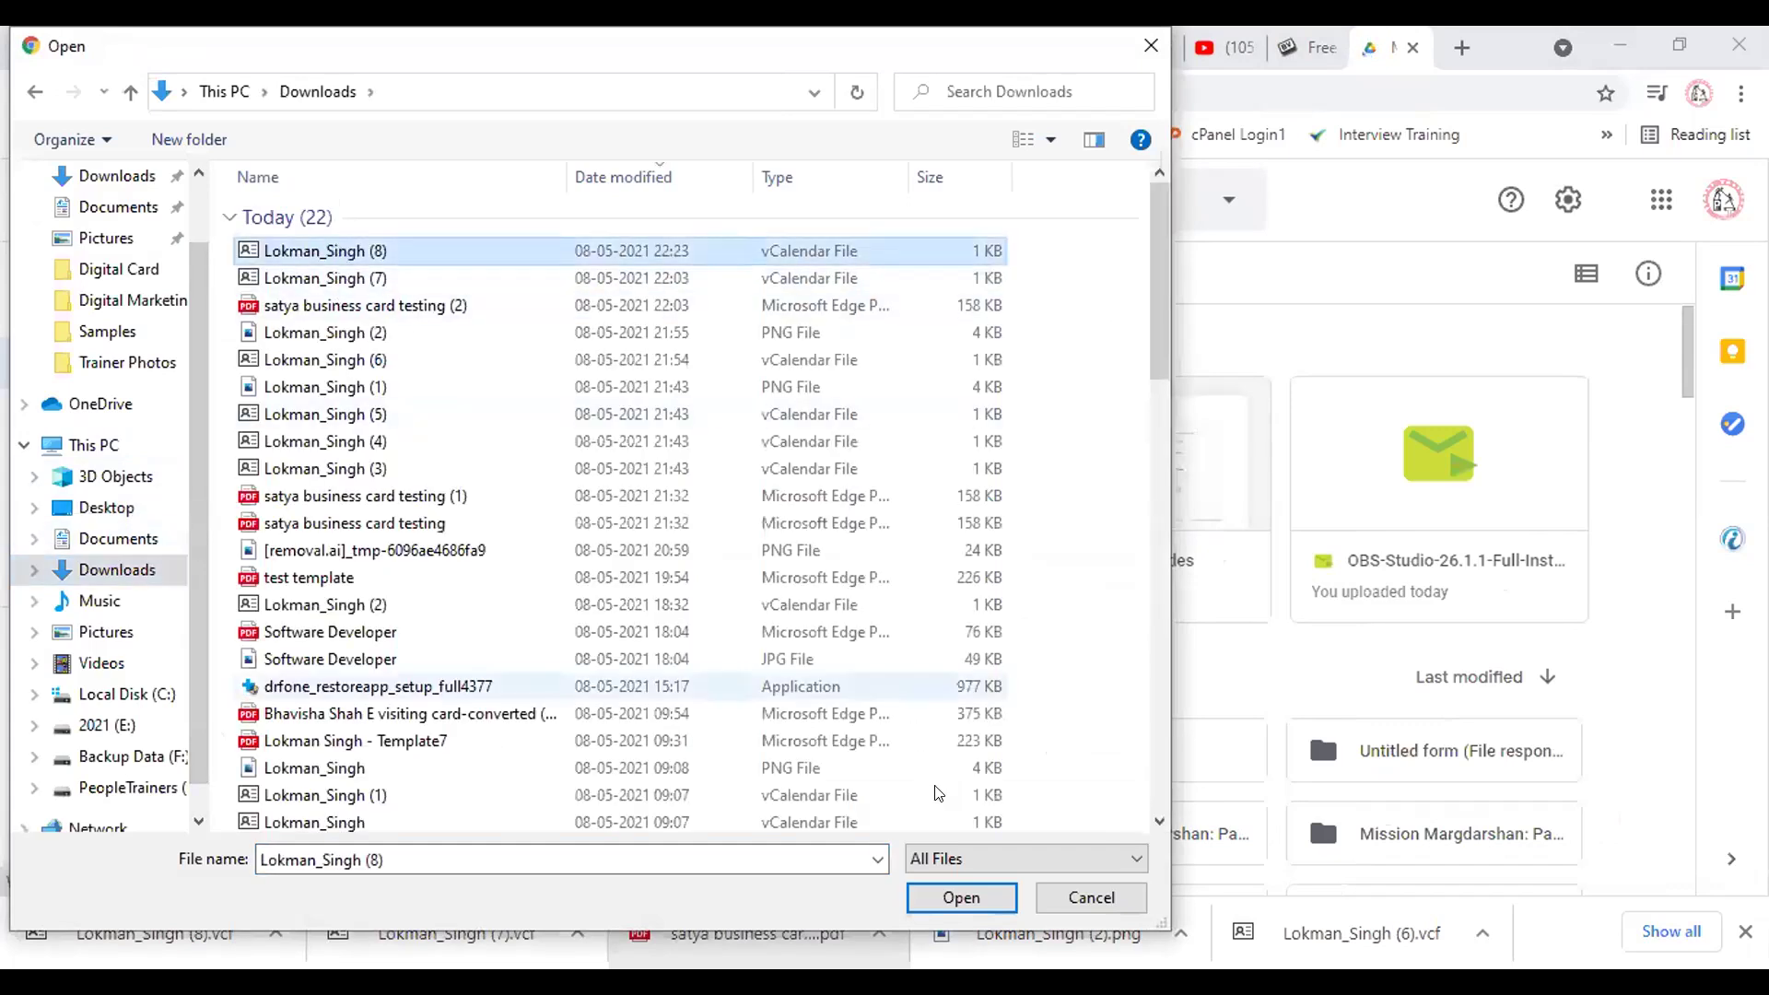
click(959, 897)
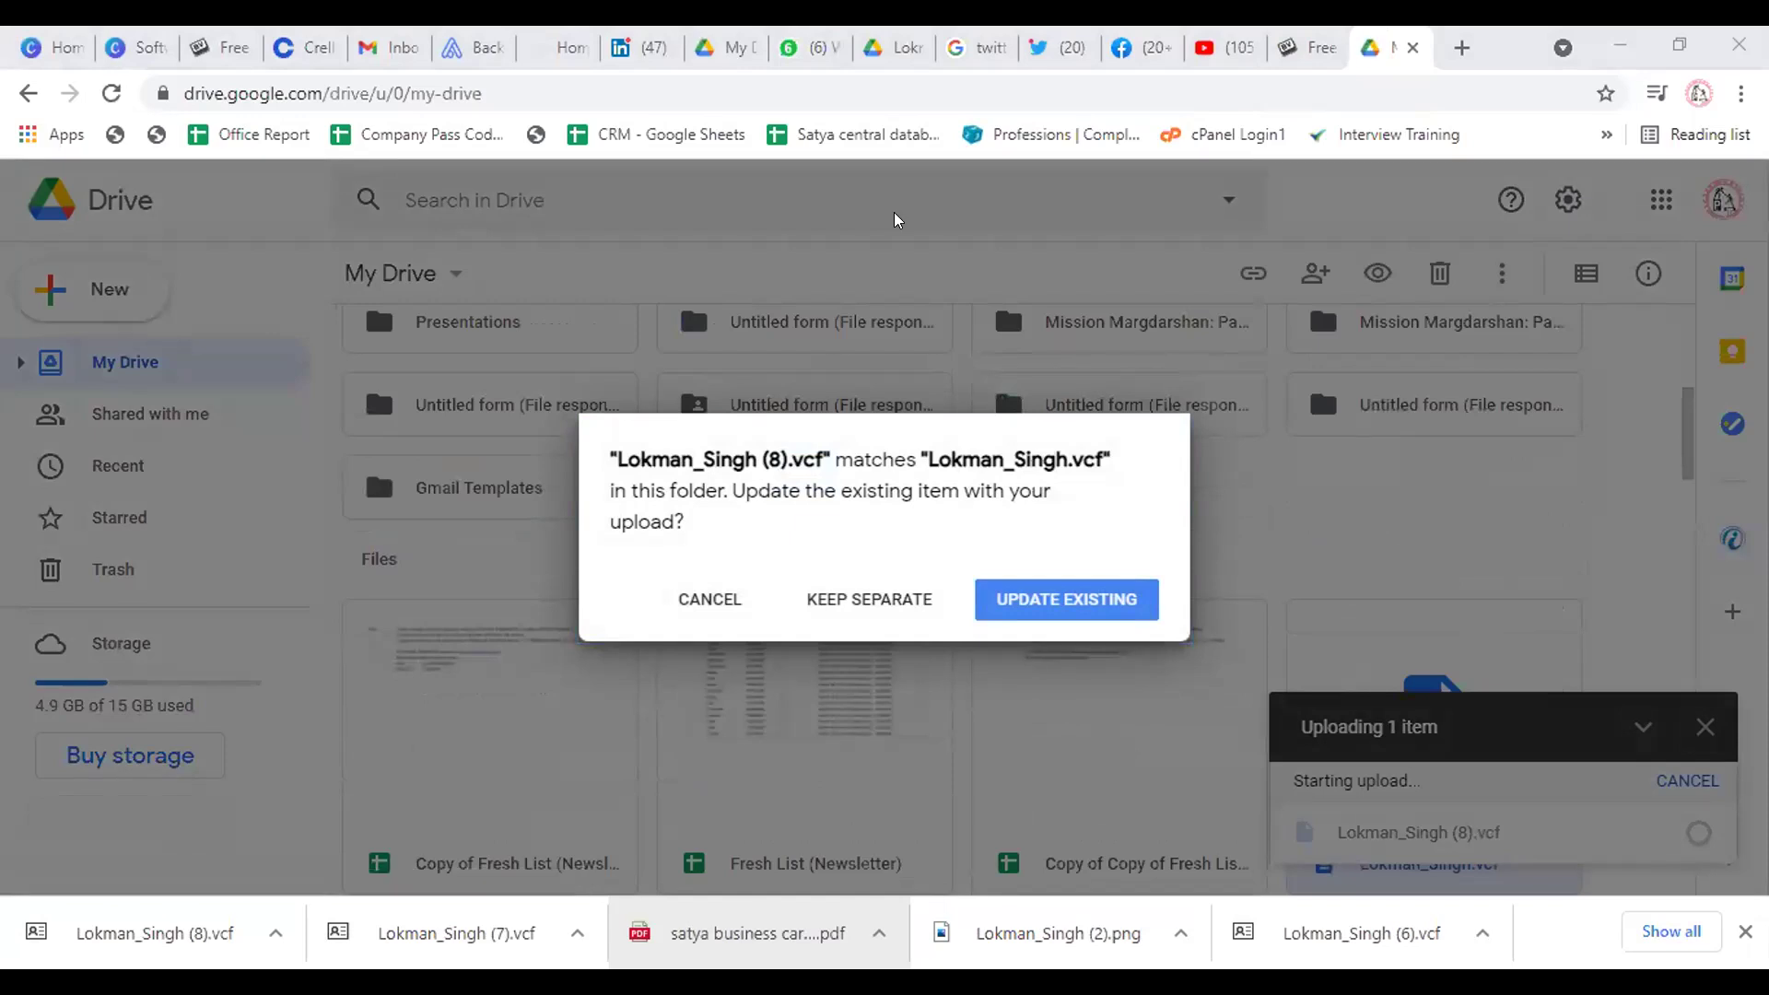
click(717, 601)
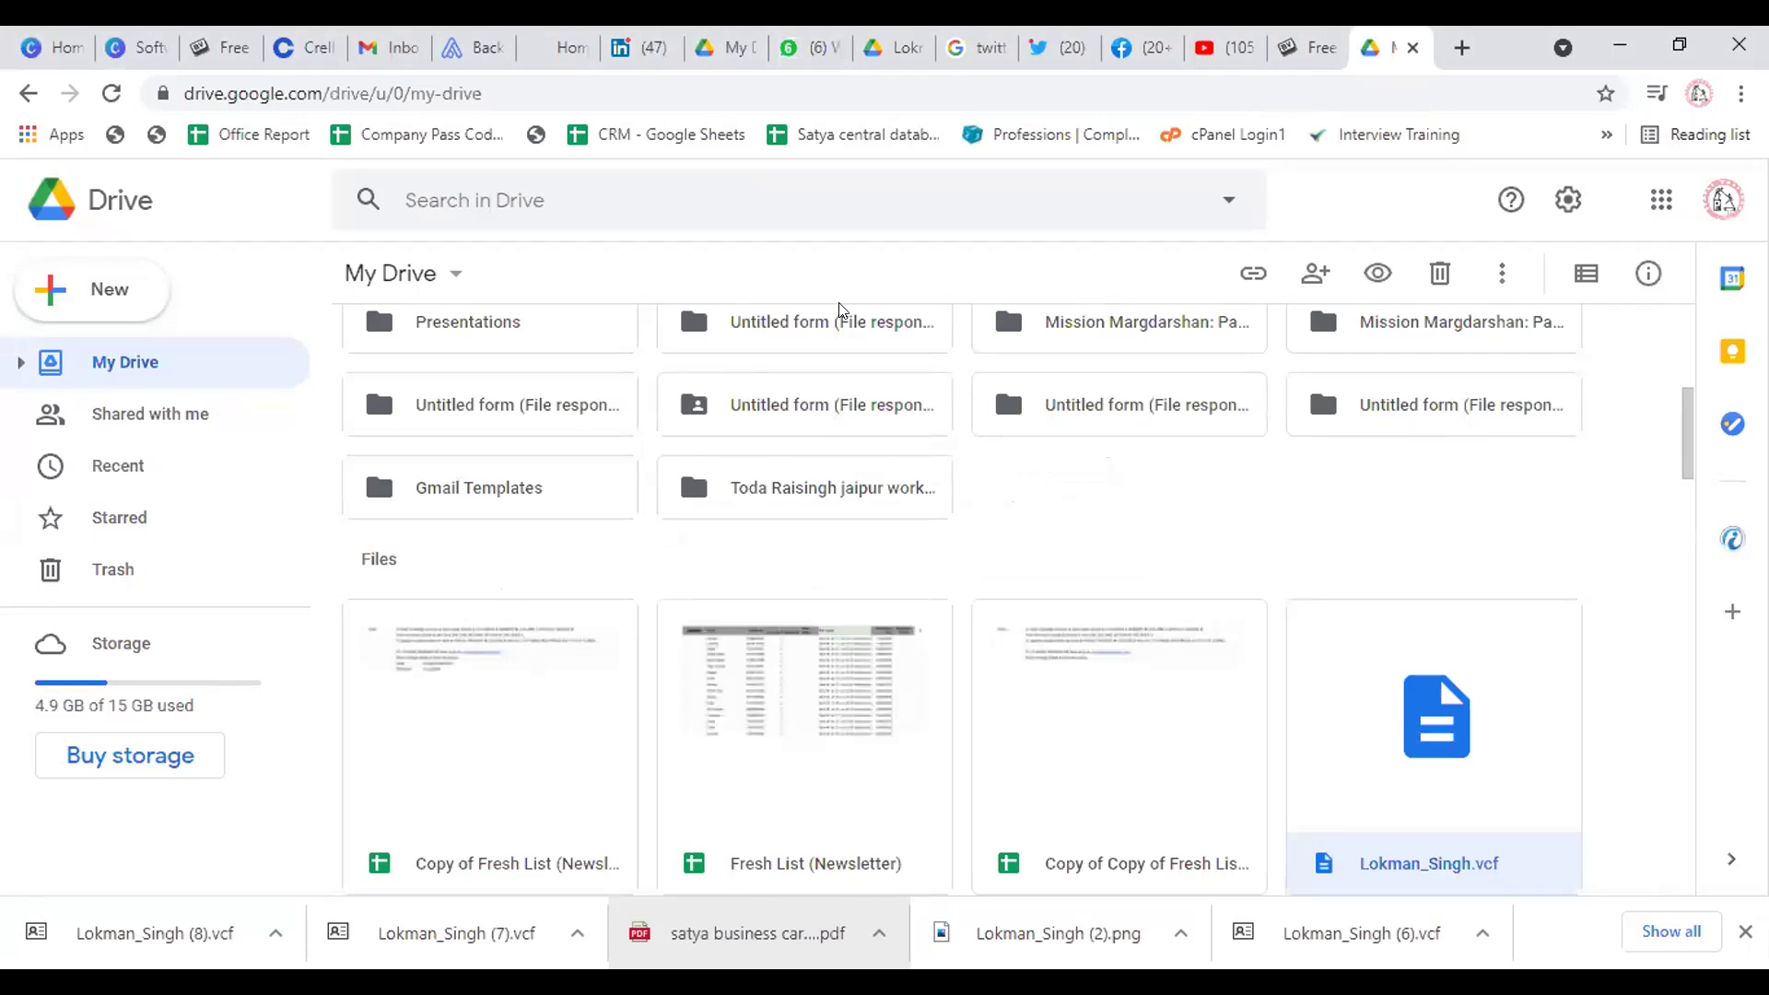
Copy the link of the vCard (.vcf) file in My Drive with access set to Anyone with the link, and finish sharing
scroll(1355, 439, up, 5)
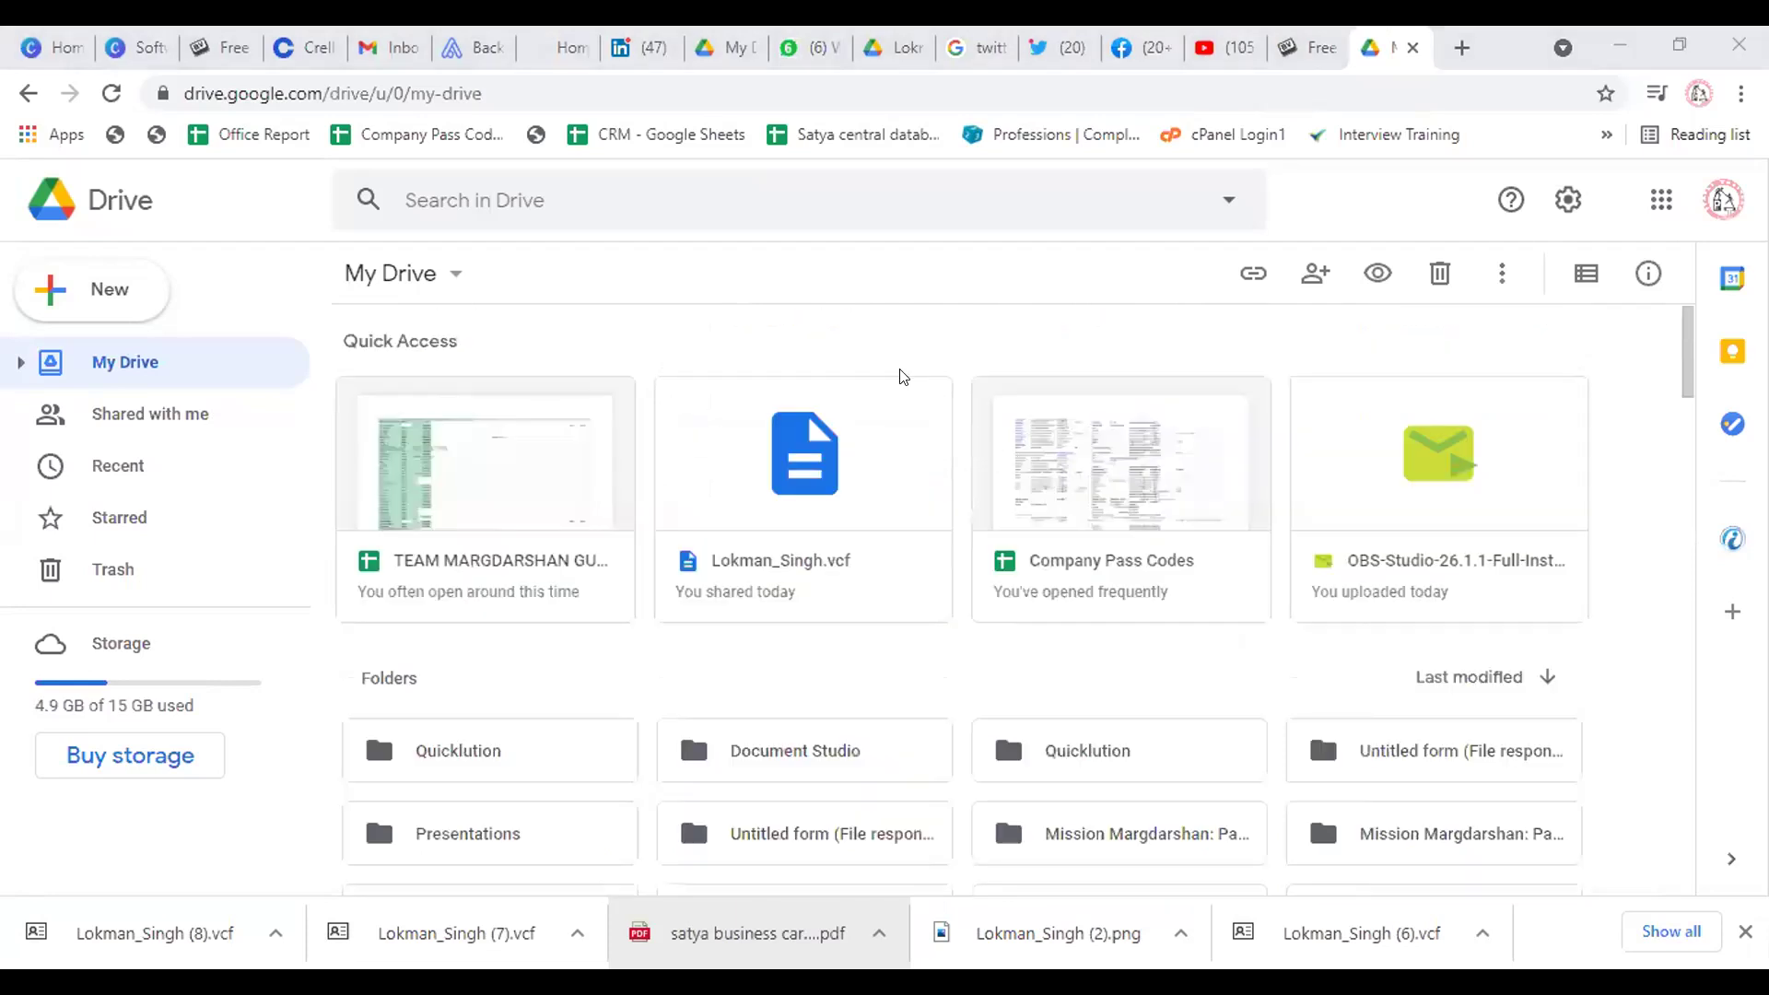
right_click(821, 462)
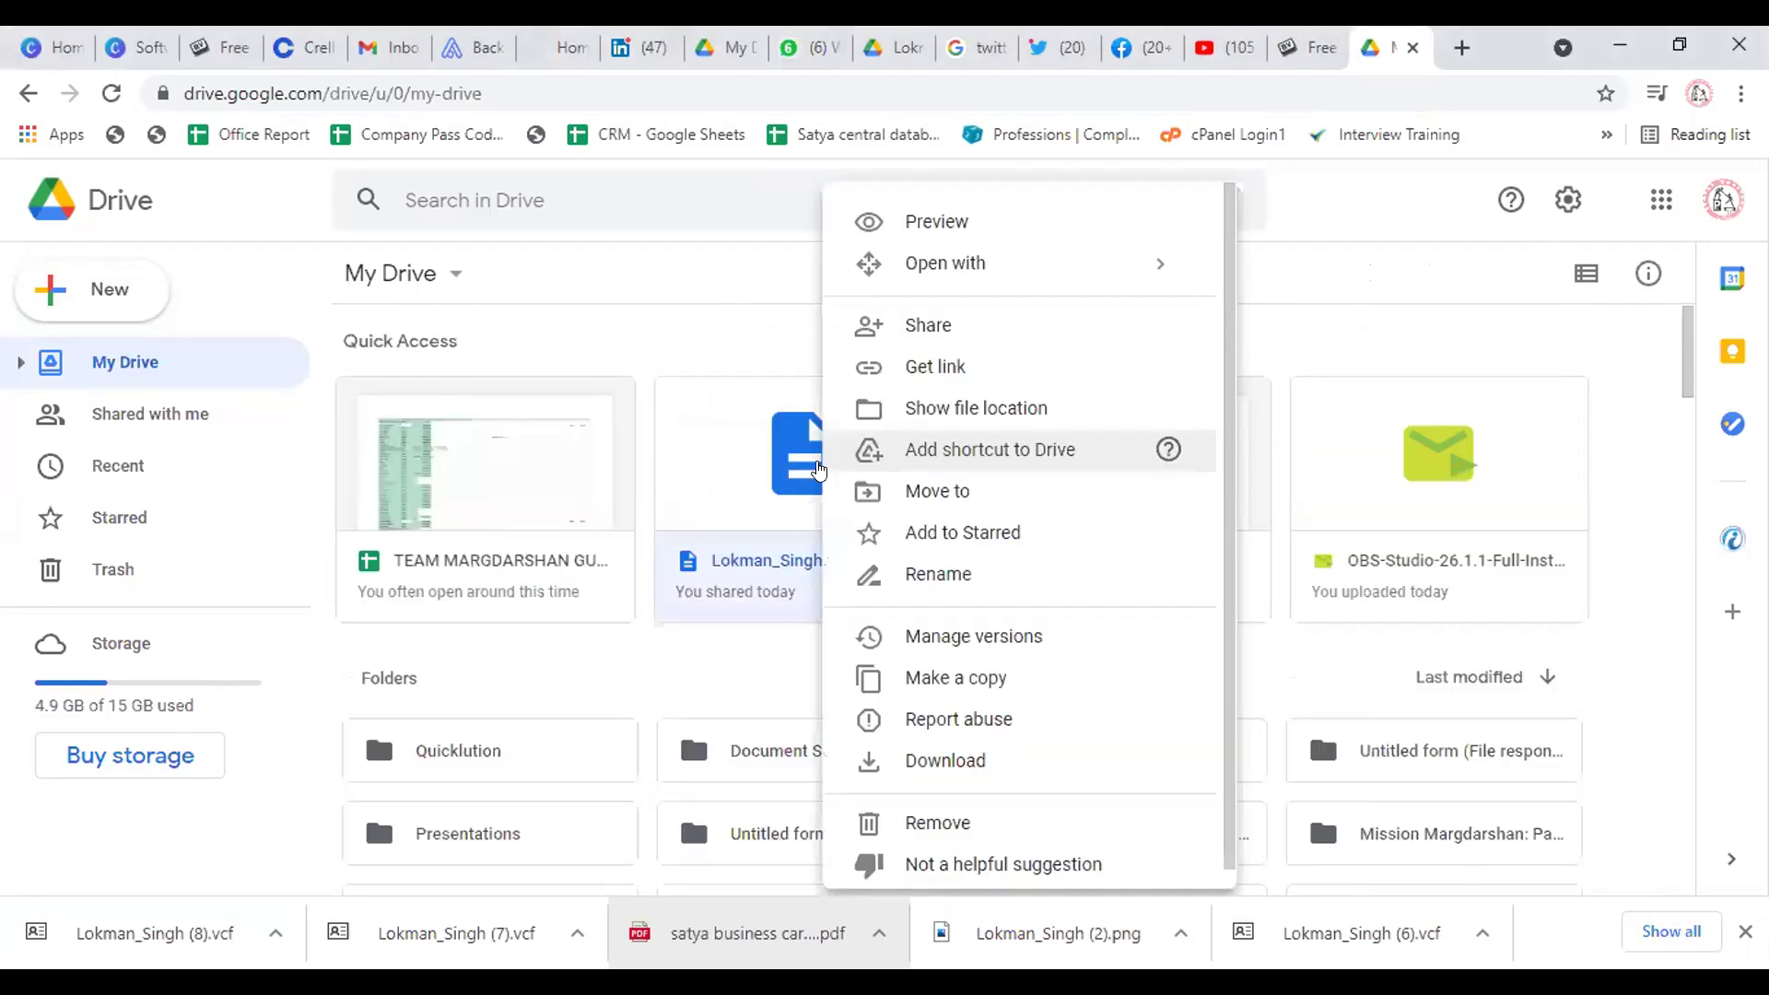
click(942, 367)
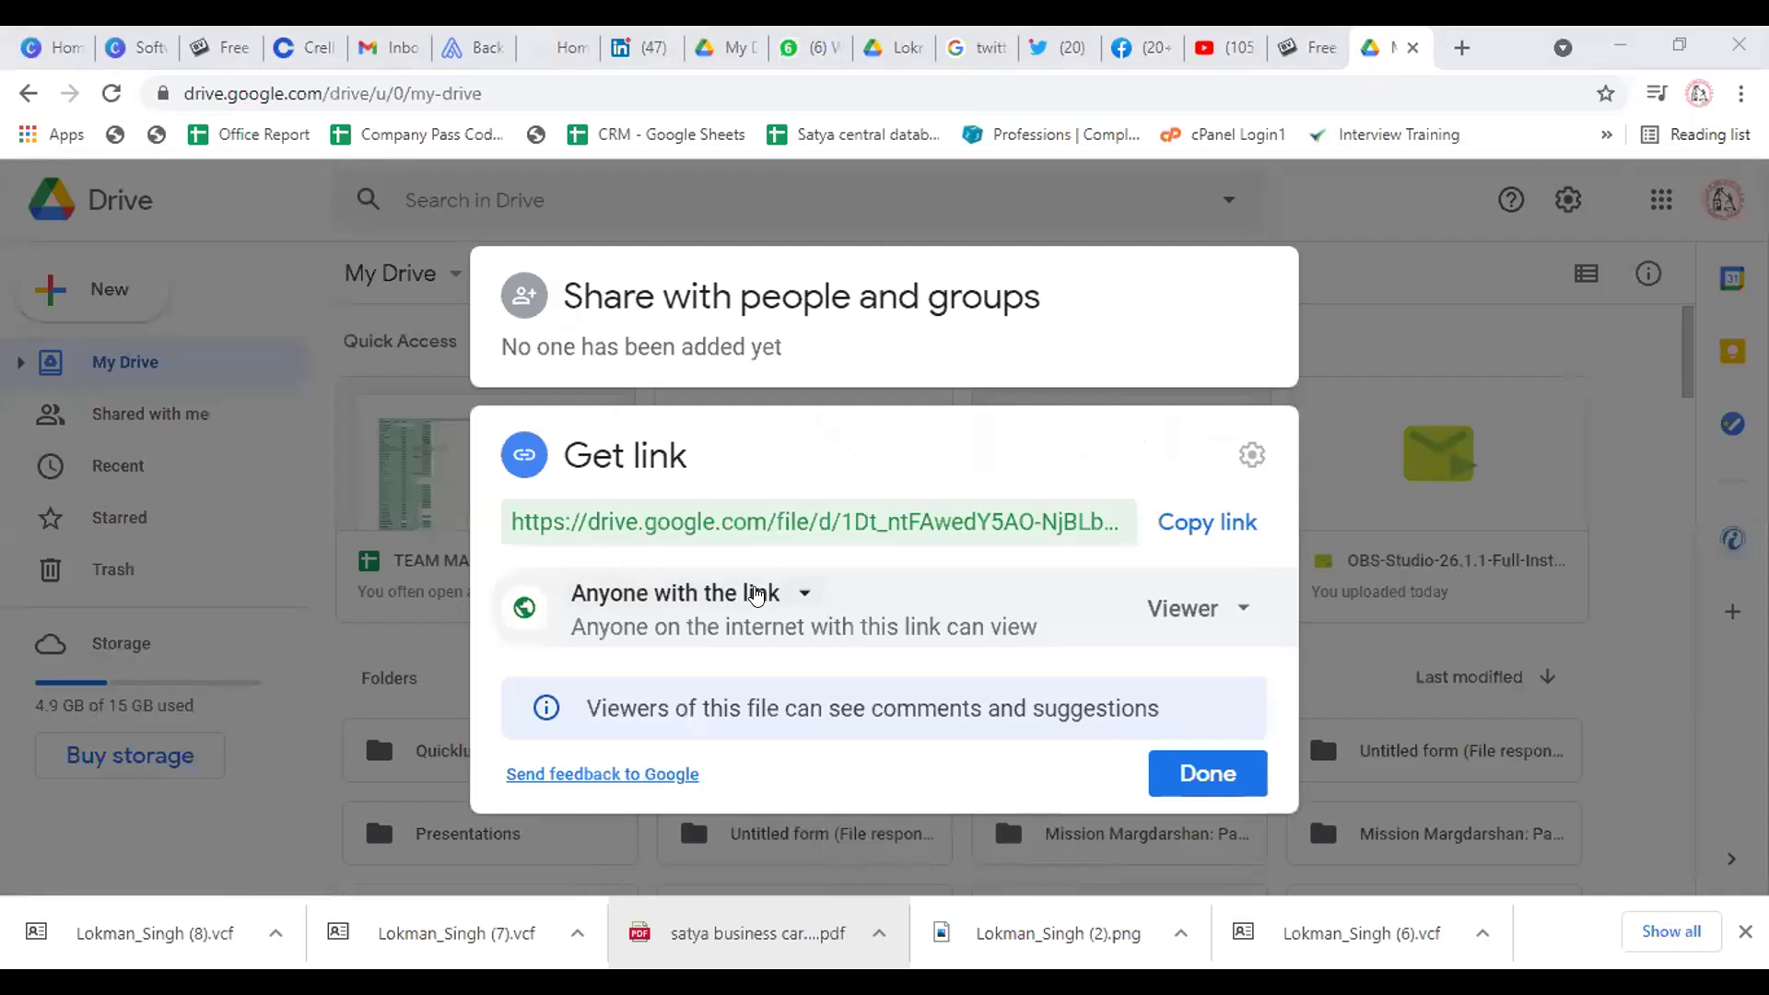
click(755, 594)
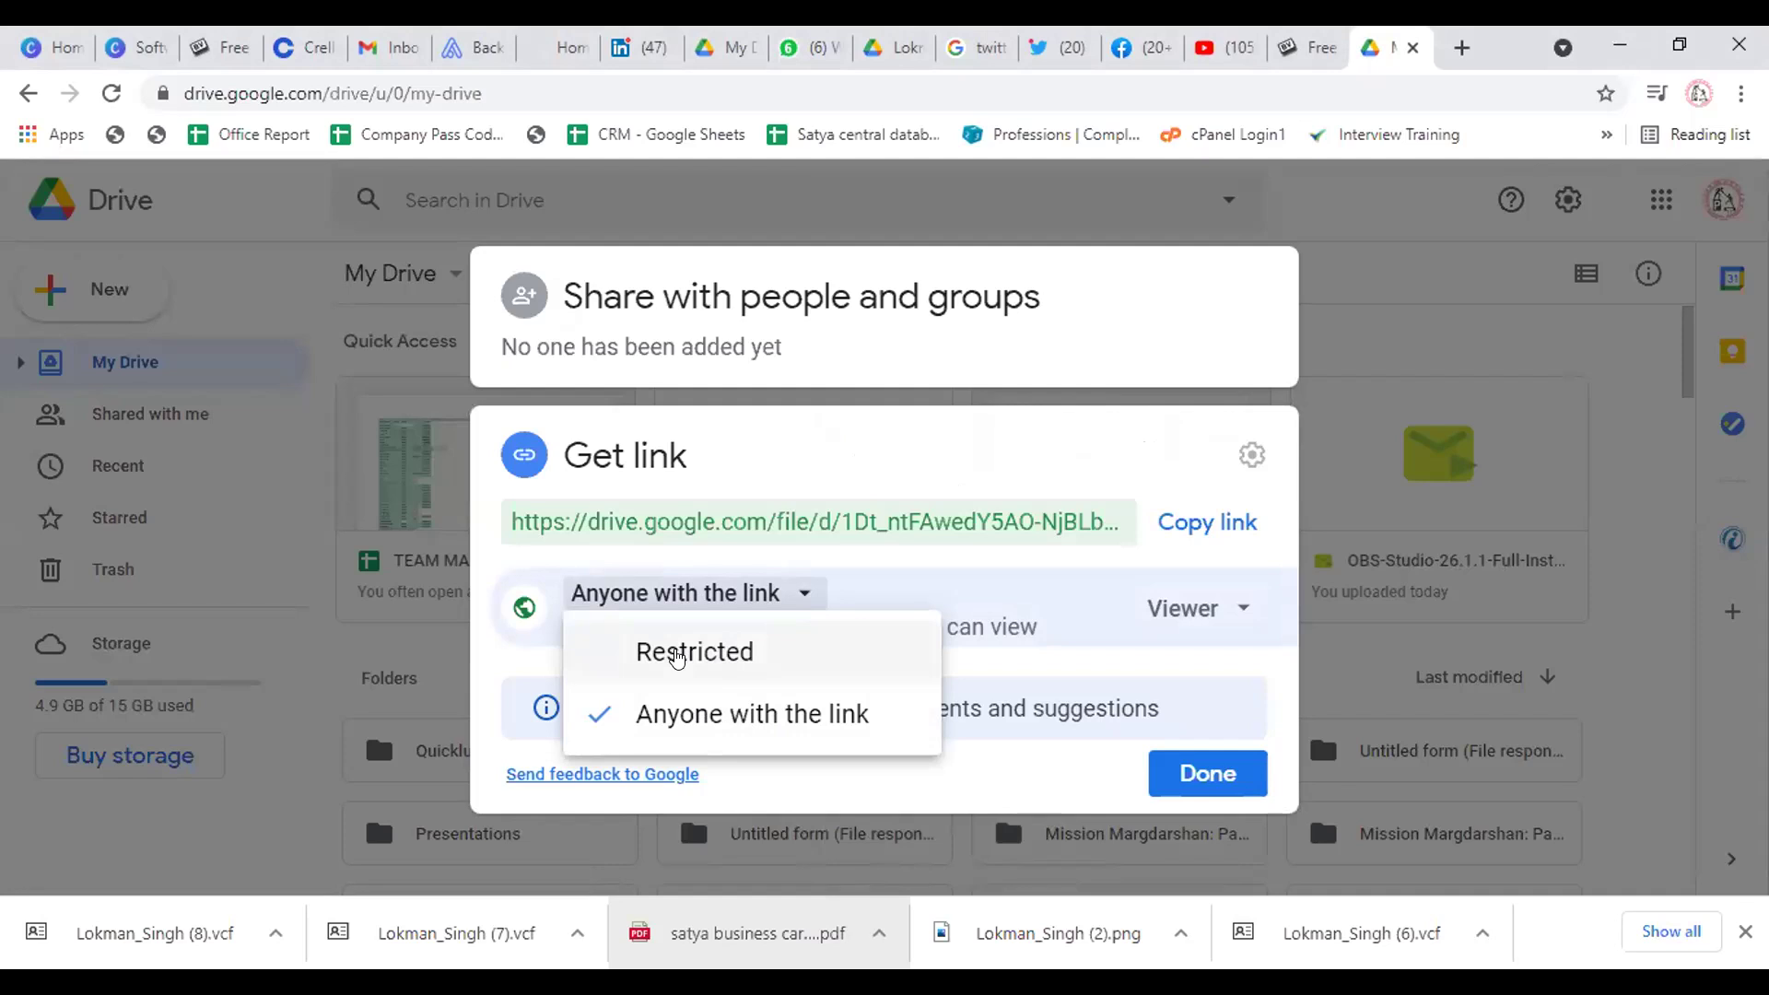
click(678, 711)
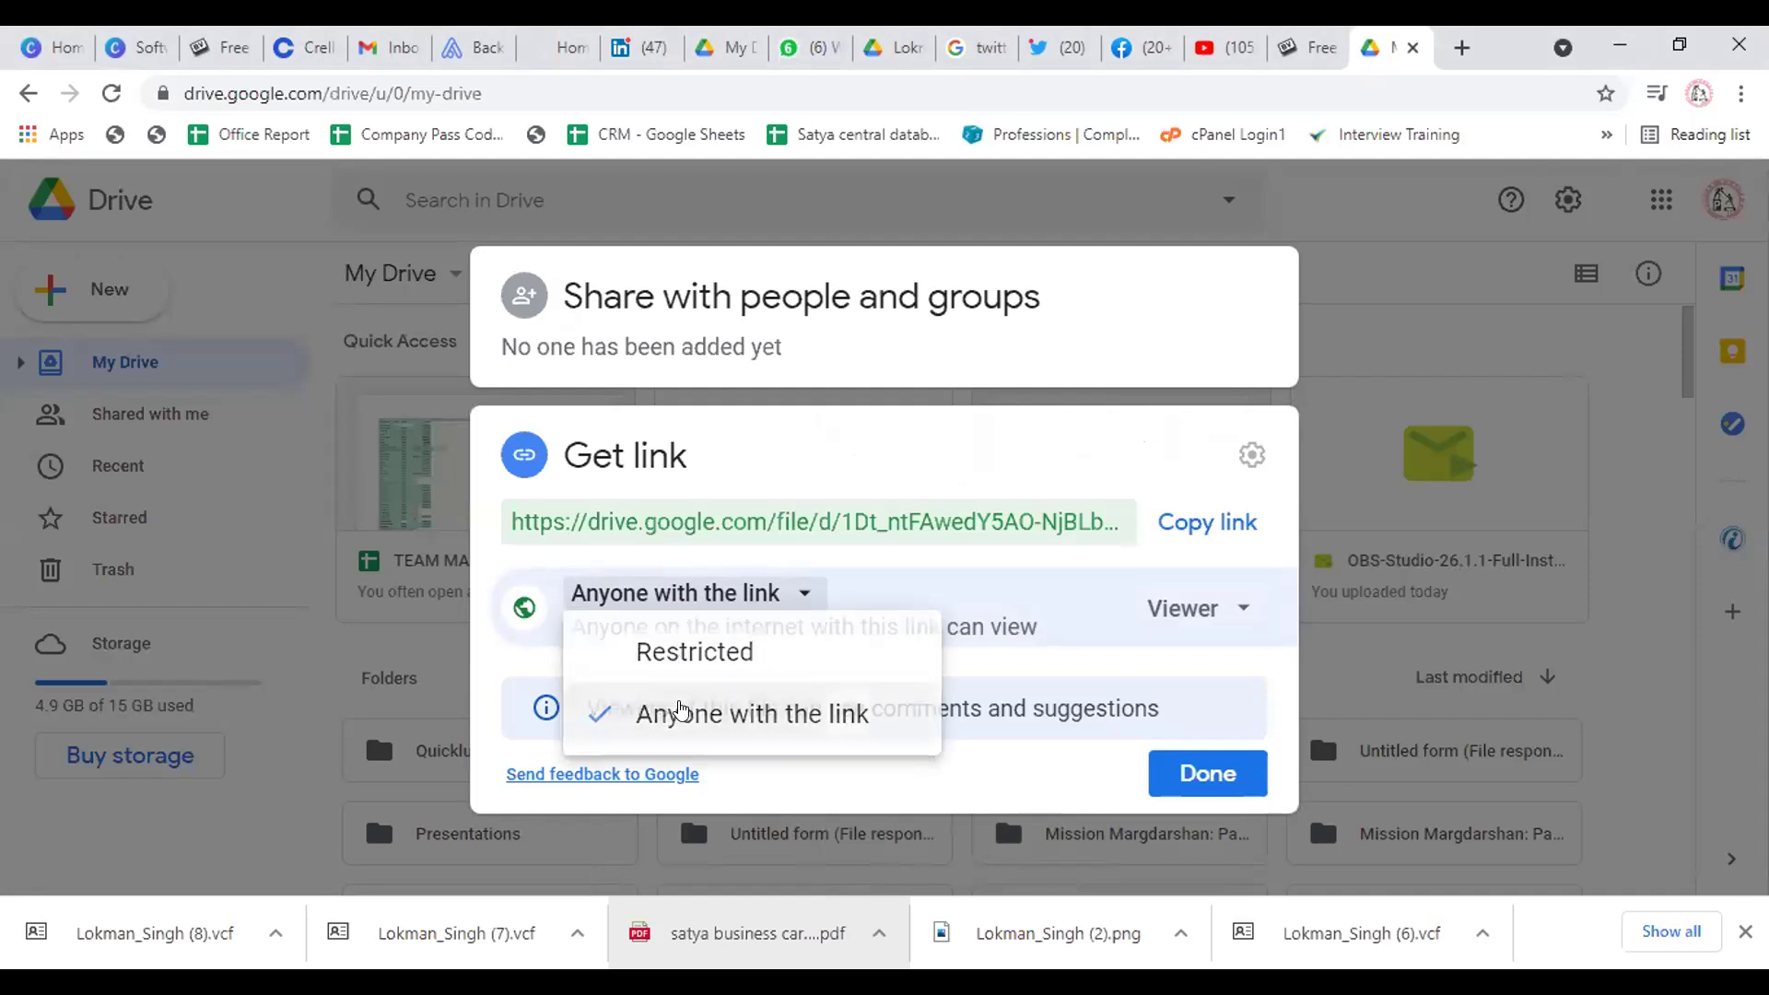
click(1197, 505)
click(1208, 773)
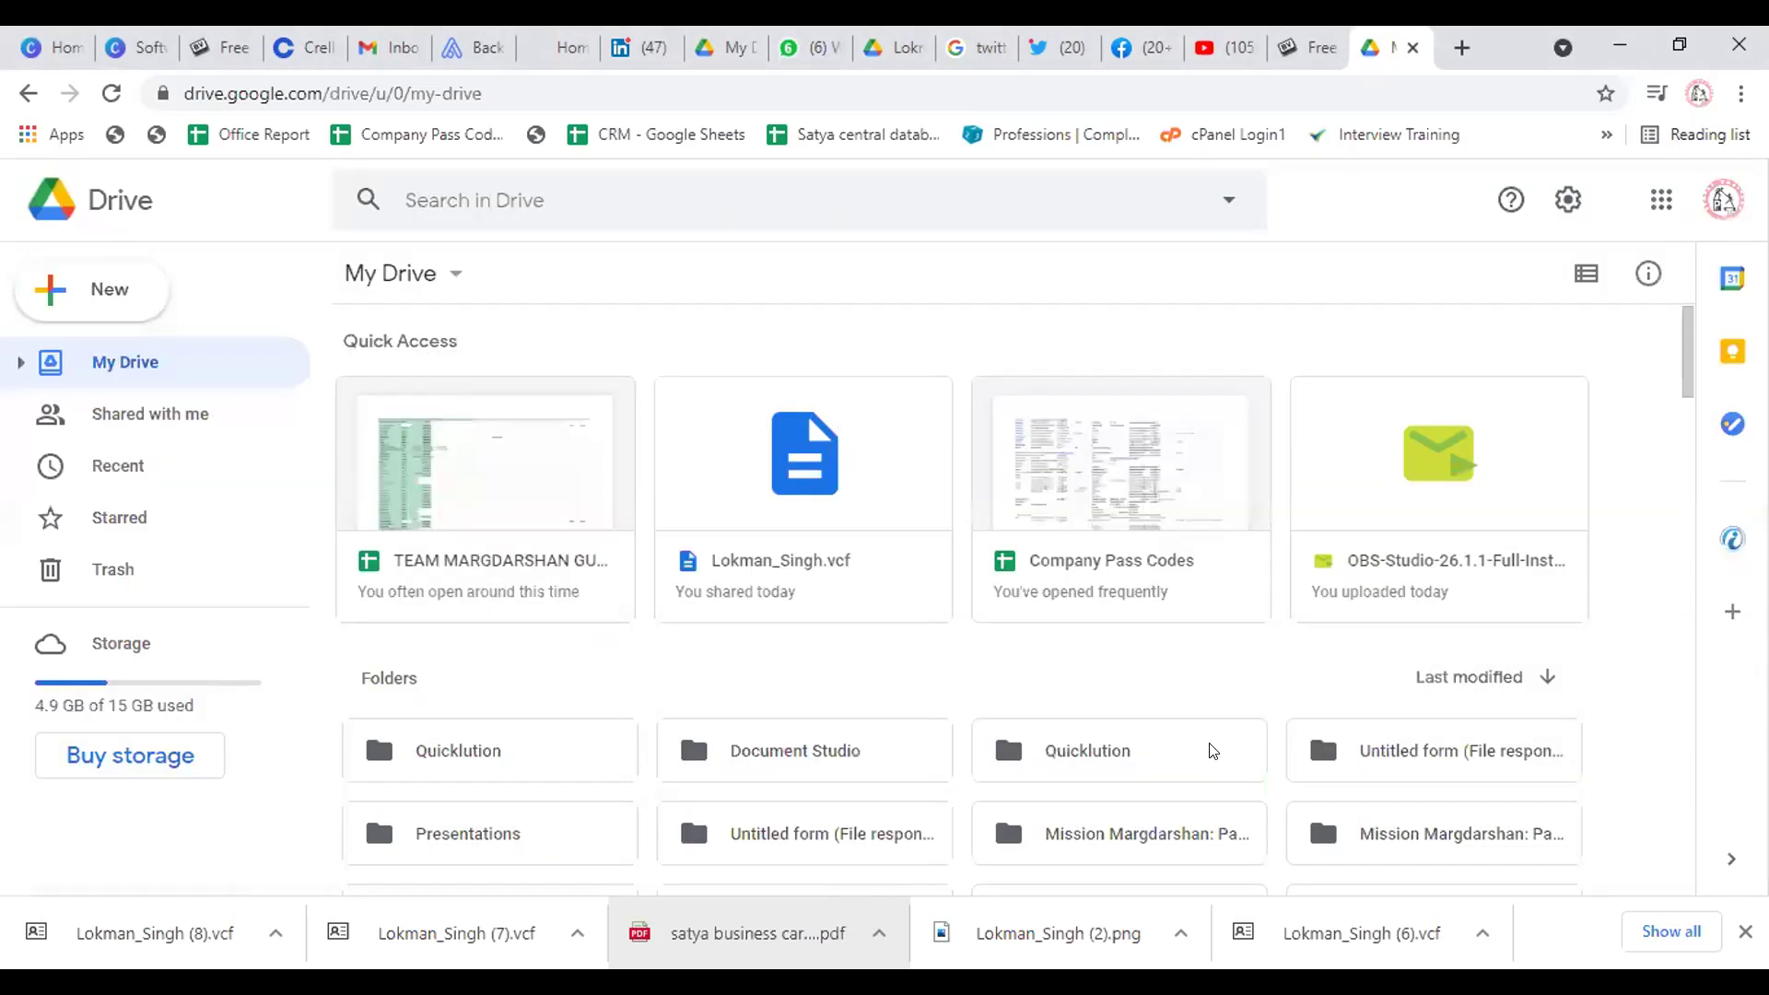